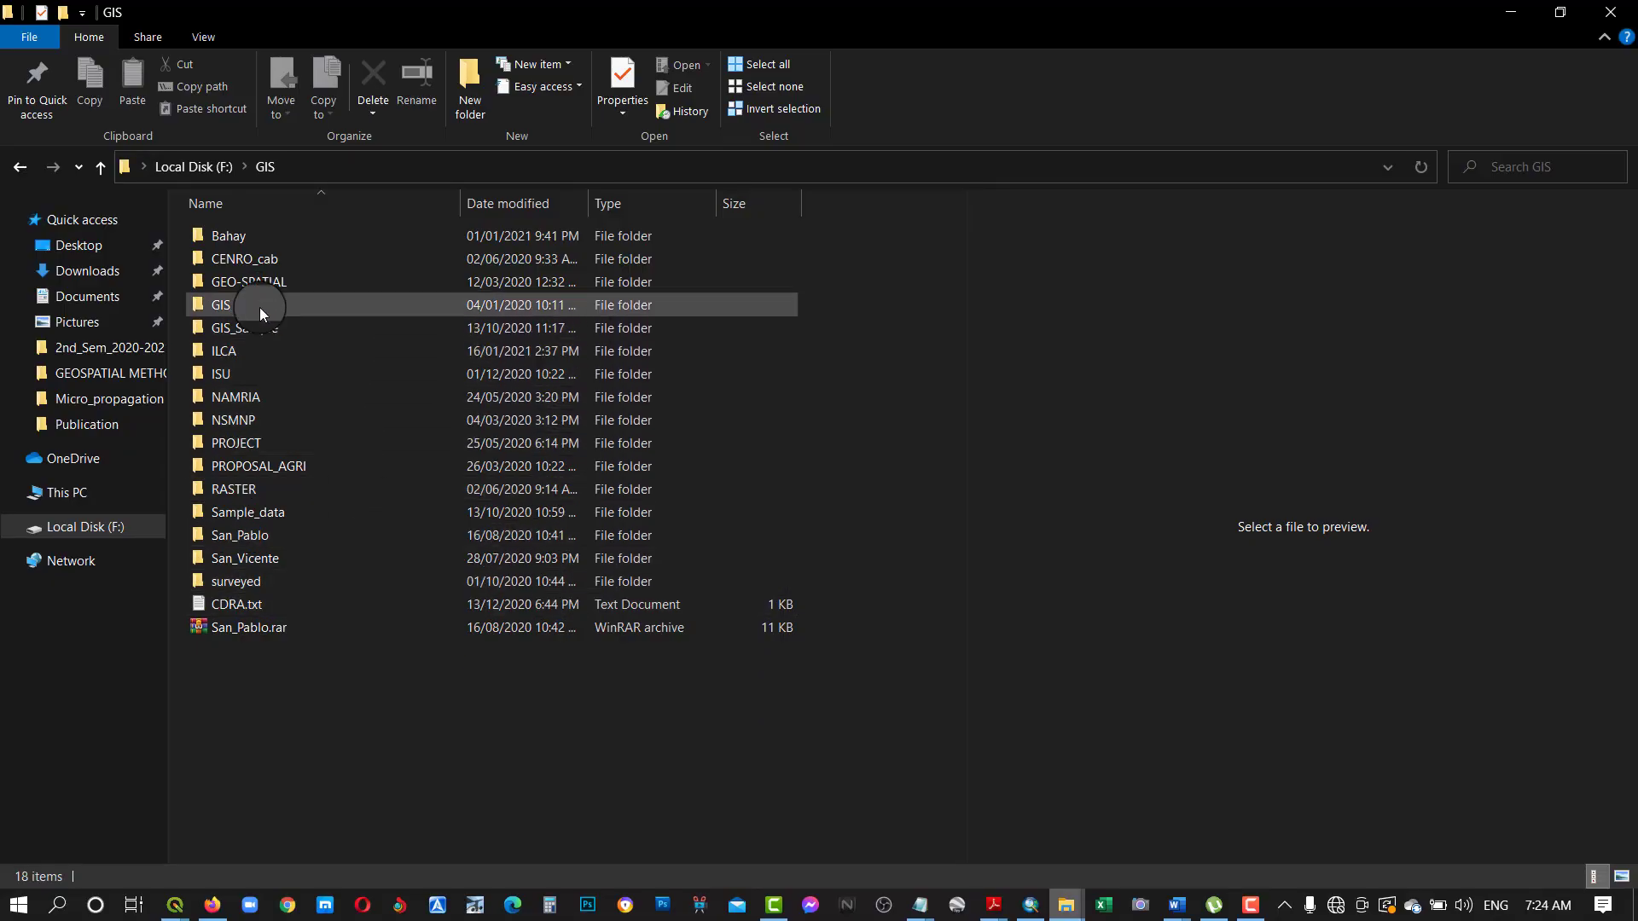
Step: Open the Exercise_data_attribute_table folder inside the GEO-SPATIAL folder
{"action": "left_click", "coordinate": [253, 285]}
{"action": "right_click", "coordinate": [254, 285]}
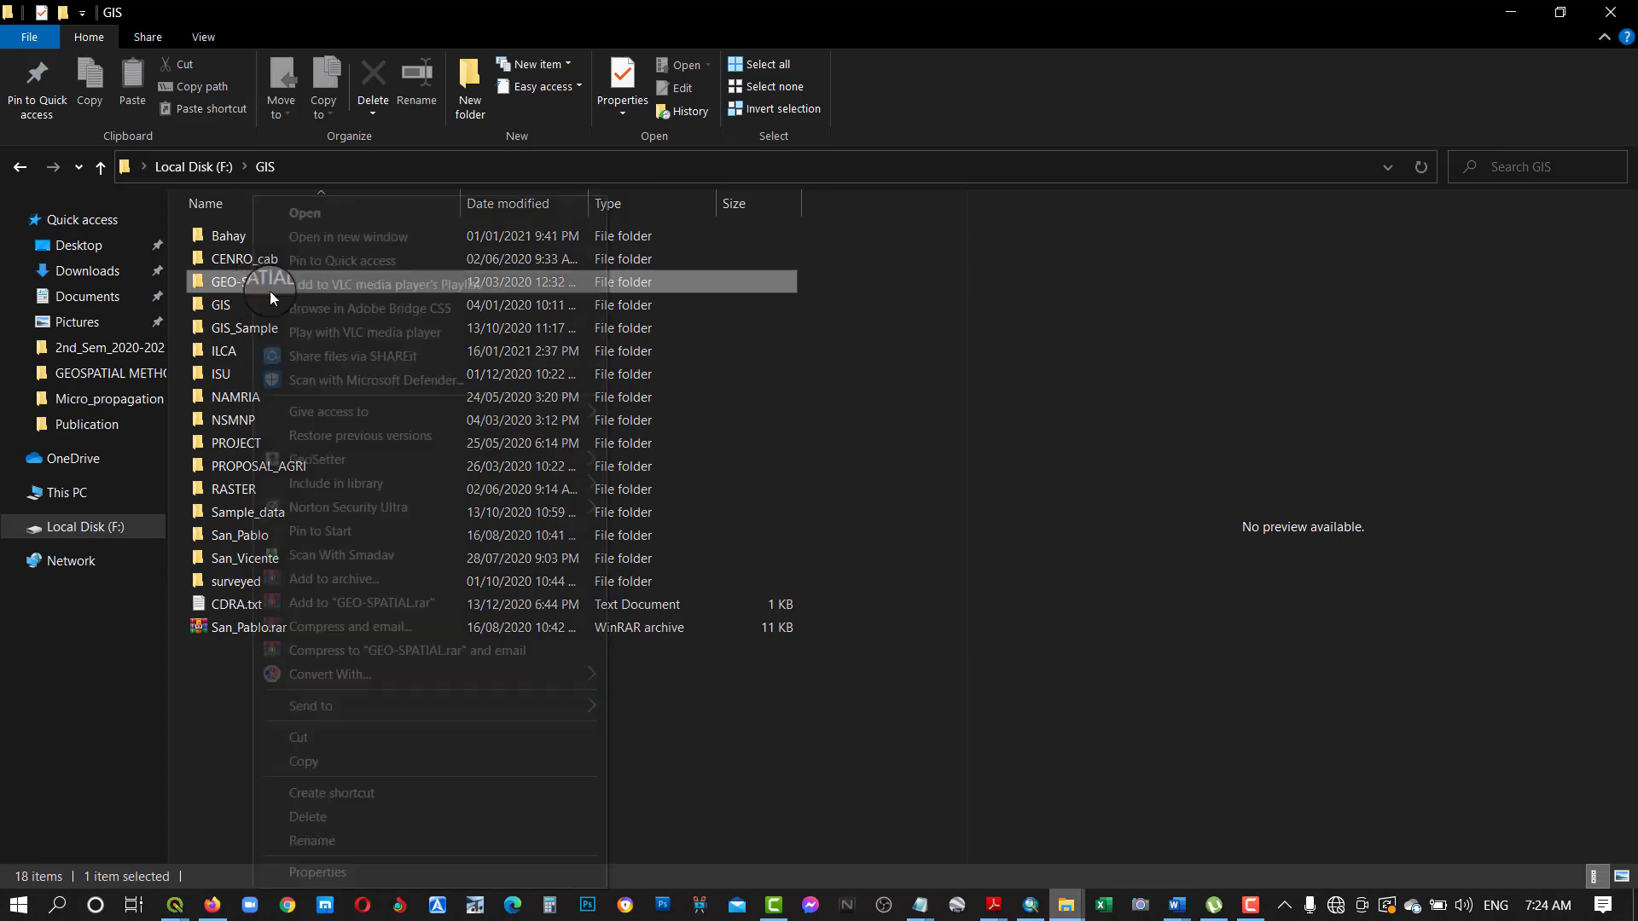
{"action": "left_click", "coordinate": [329, 218]}
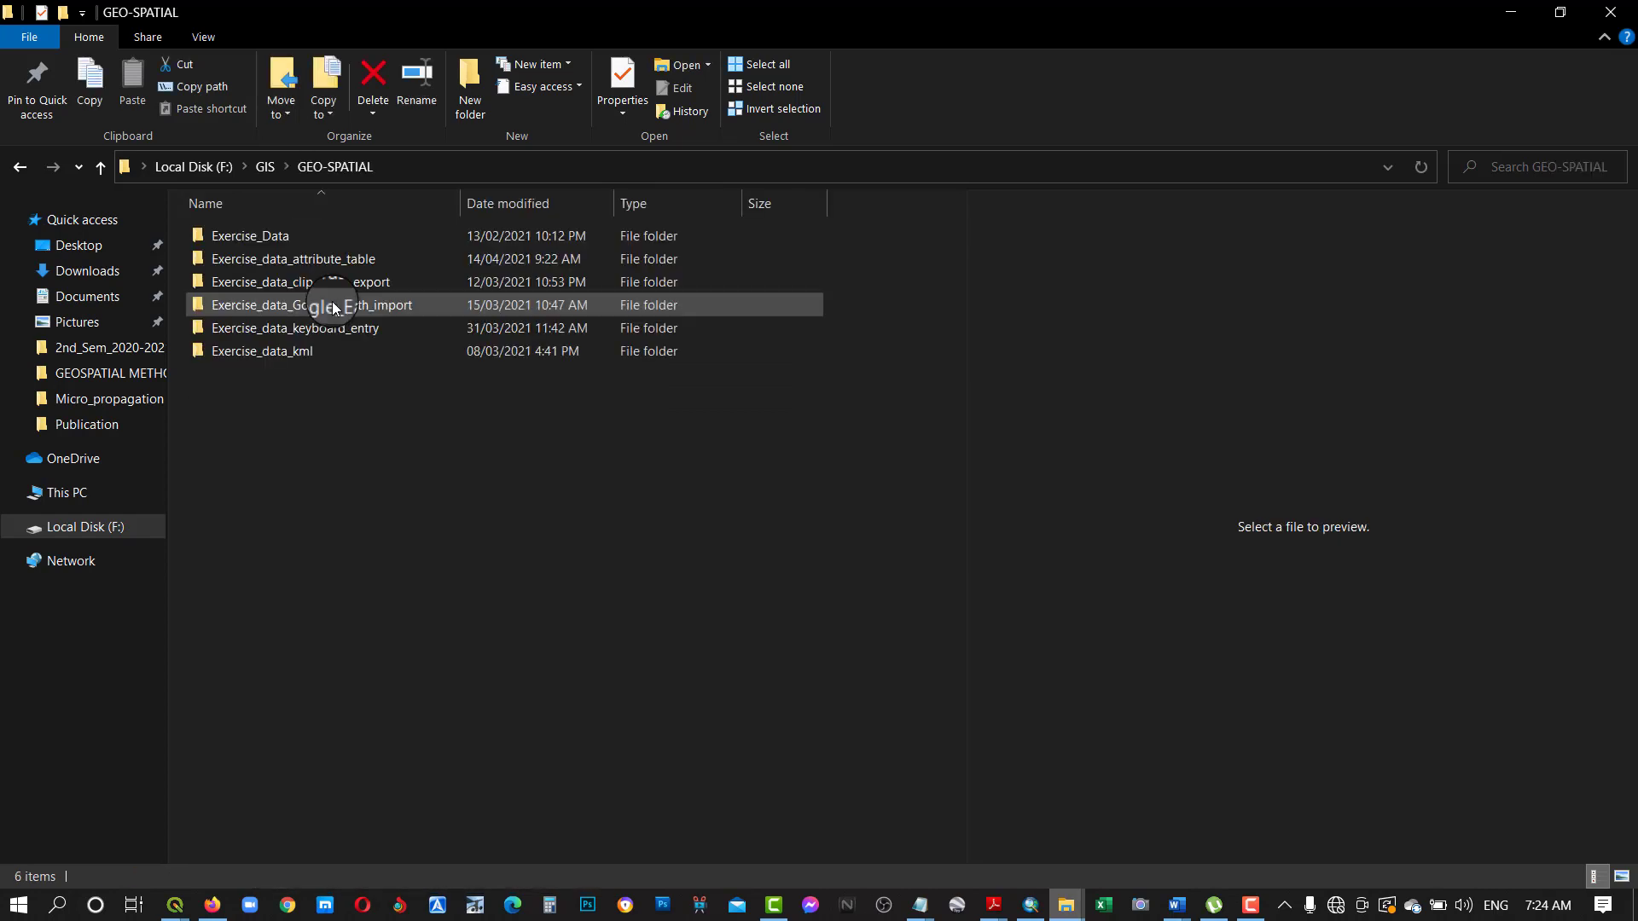
{"action": "left_click", "coordinate": [278, 260]}
{"action": "right_click", "coordinate": [277, 260]}
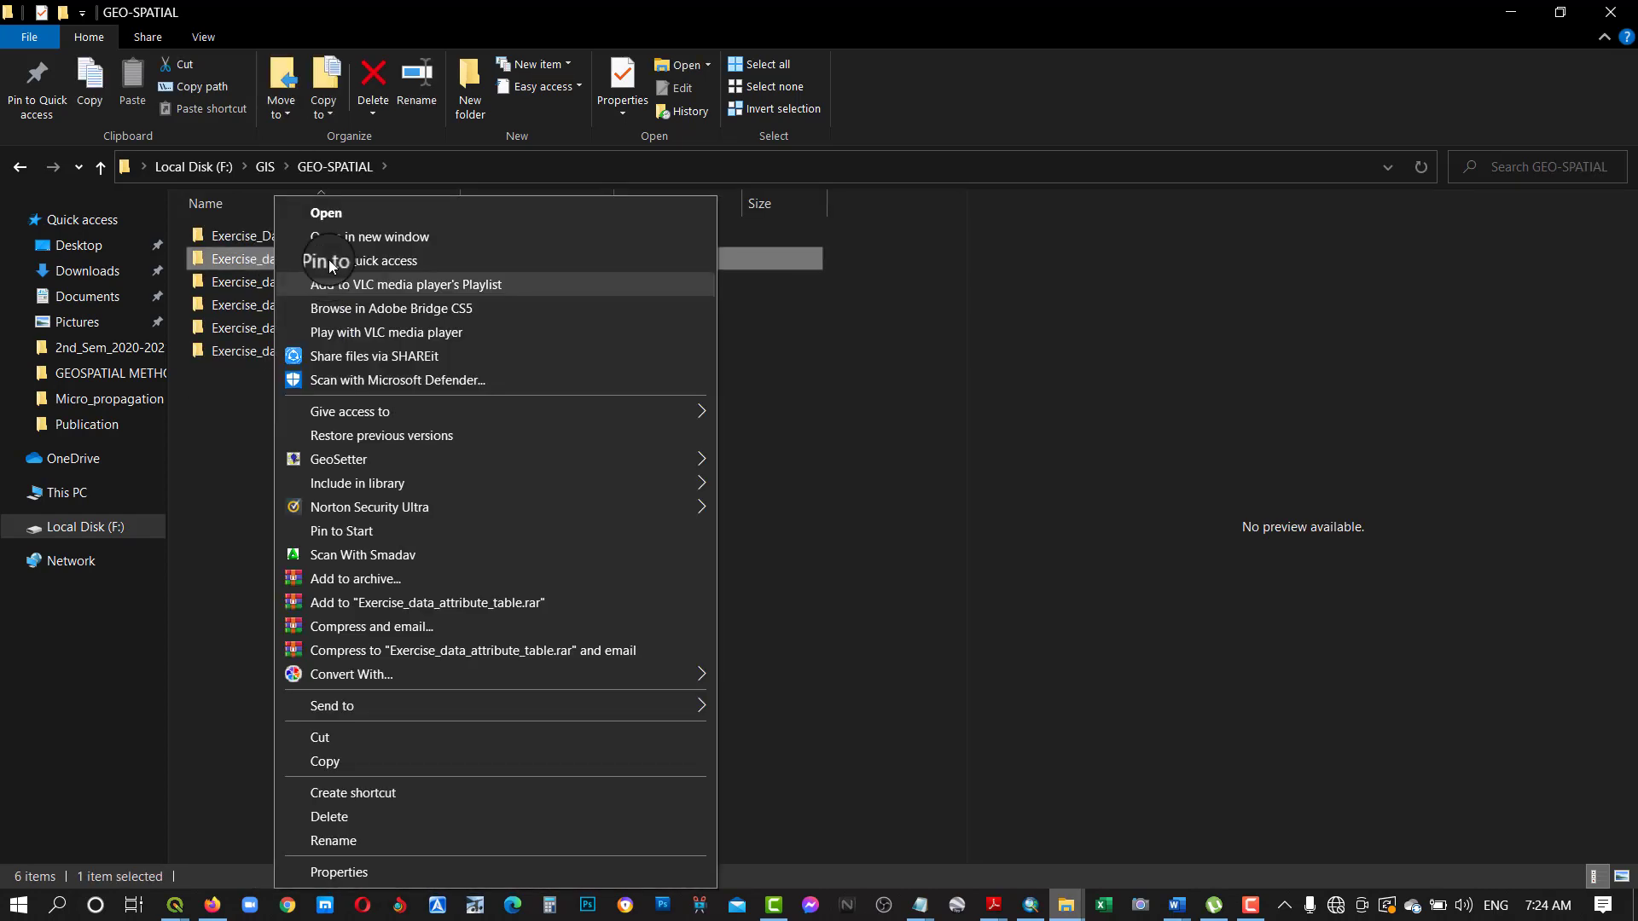
{"action": "left_click", "coordinate": [330, 219]}
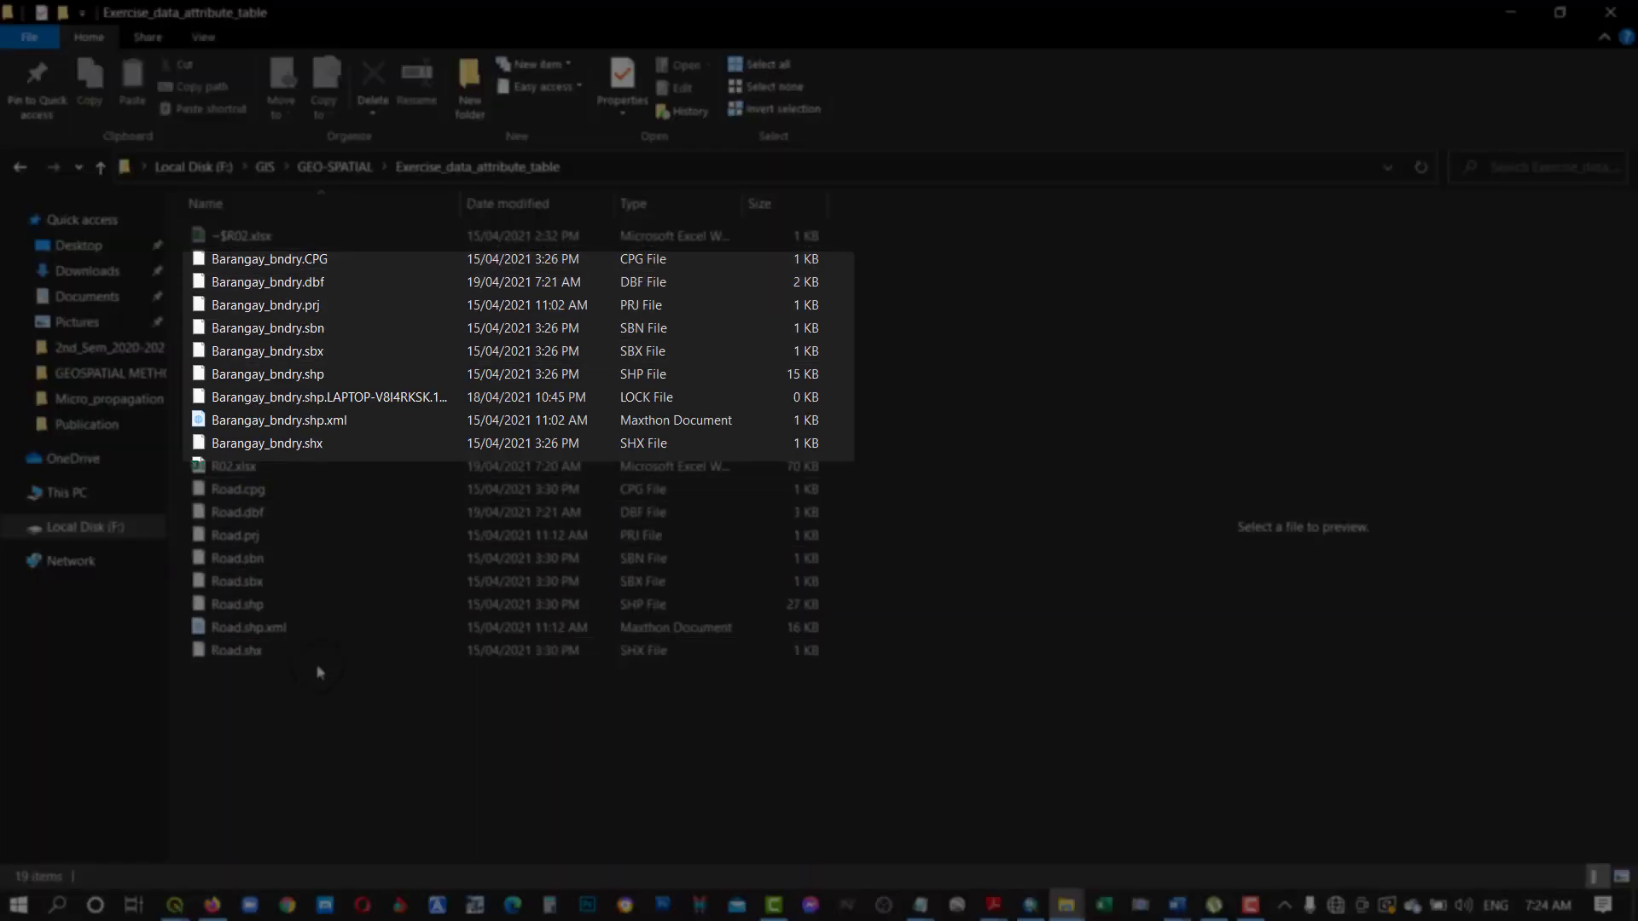
Step: Open the R02.xlsx workbook and examine its Barangay and Population columns
{"action": "right_click", "coordinate": [278, 468]}
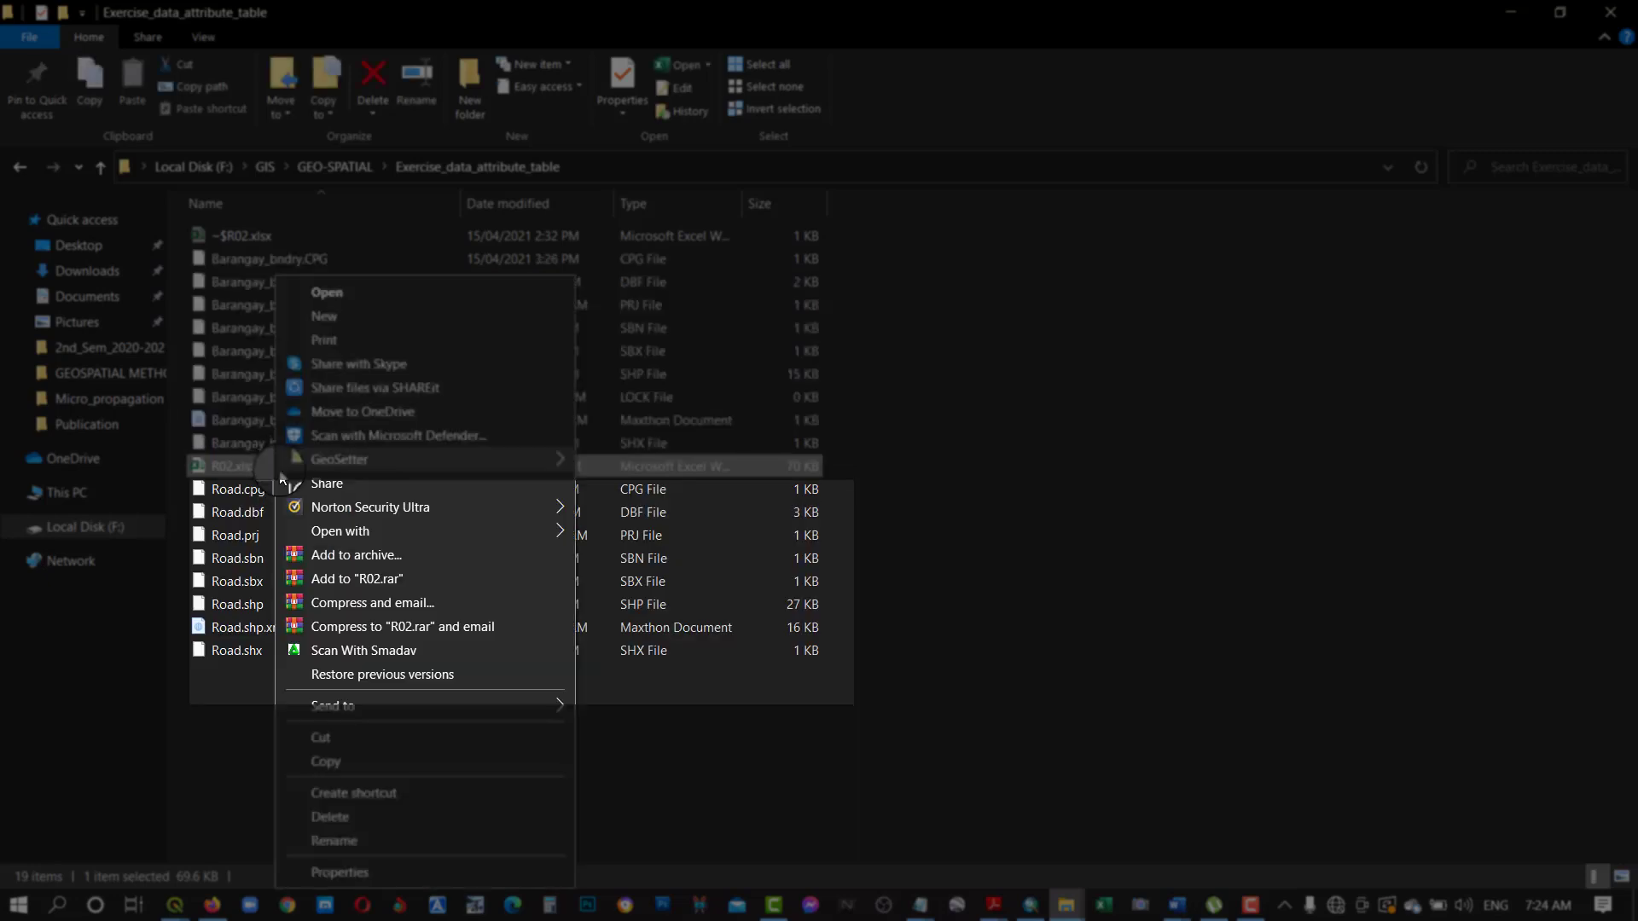
{"action": "left_click", "coordinate": [357, 294]}
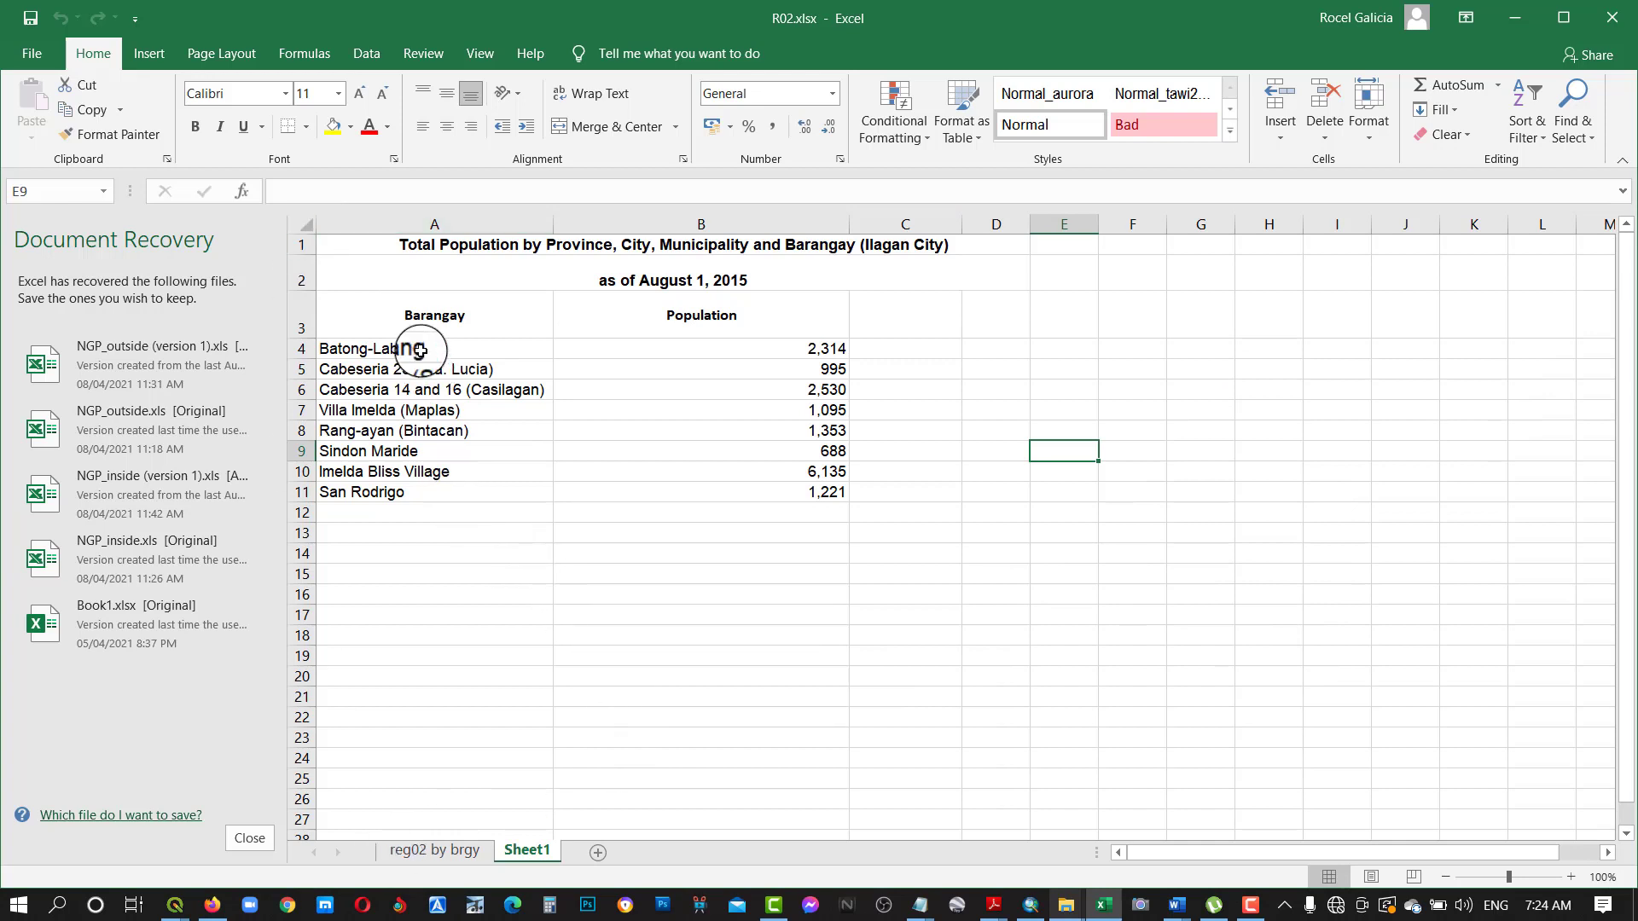
{"action": "left_click_drag", "start_coordinate": [421, 223], "coordinate": [739, 223]}
{"action": "left_click", "coordinate": [739, 223]}
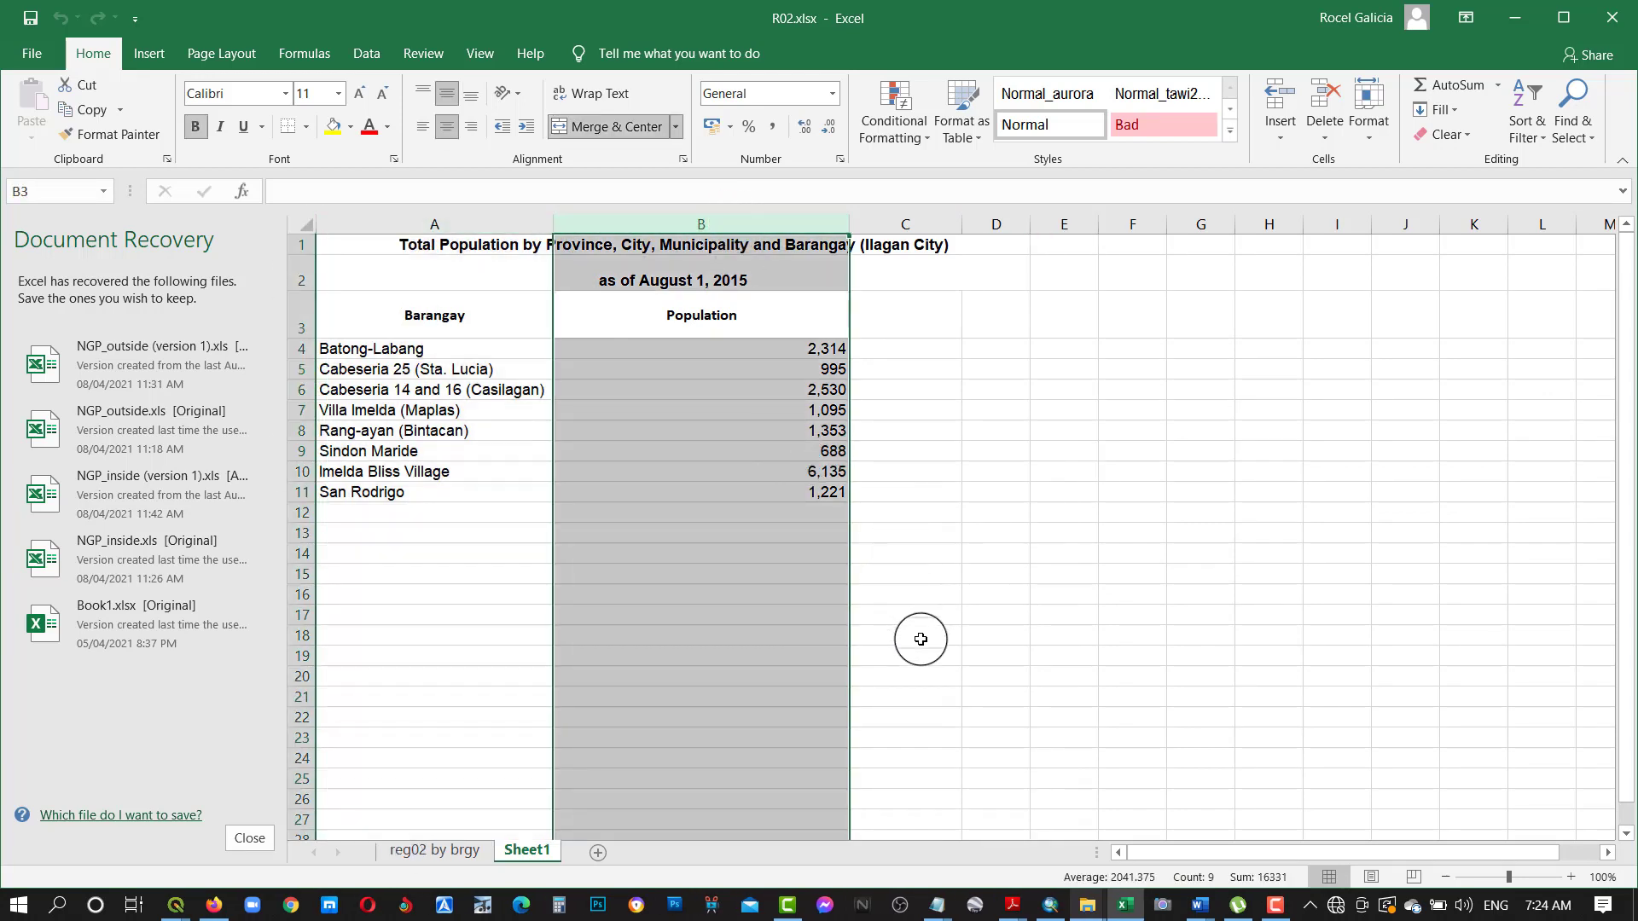
Step: Switch to ArcMap and add a folder connection to F:\GIS\GEO-SPATIAL\Exercise_data_attribute_table
{"action": "left_click", "coordinate": [1051, 905]}
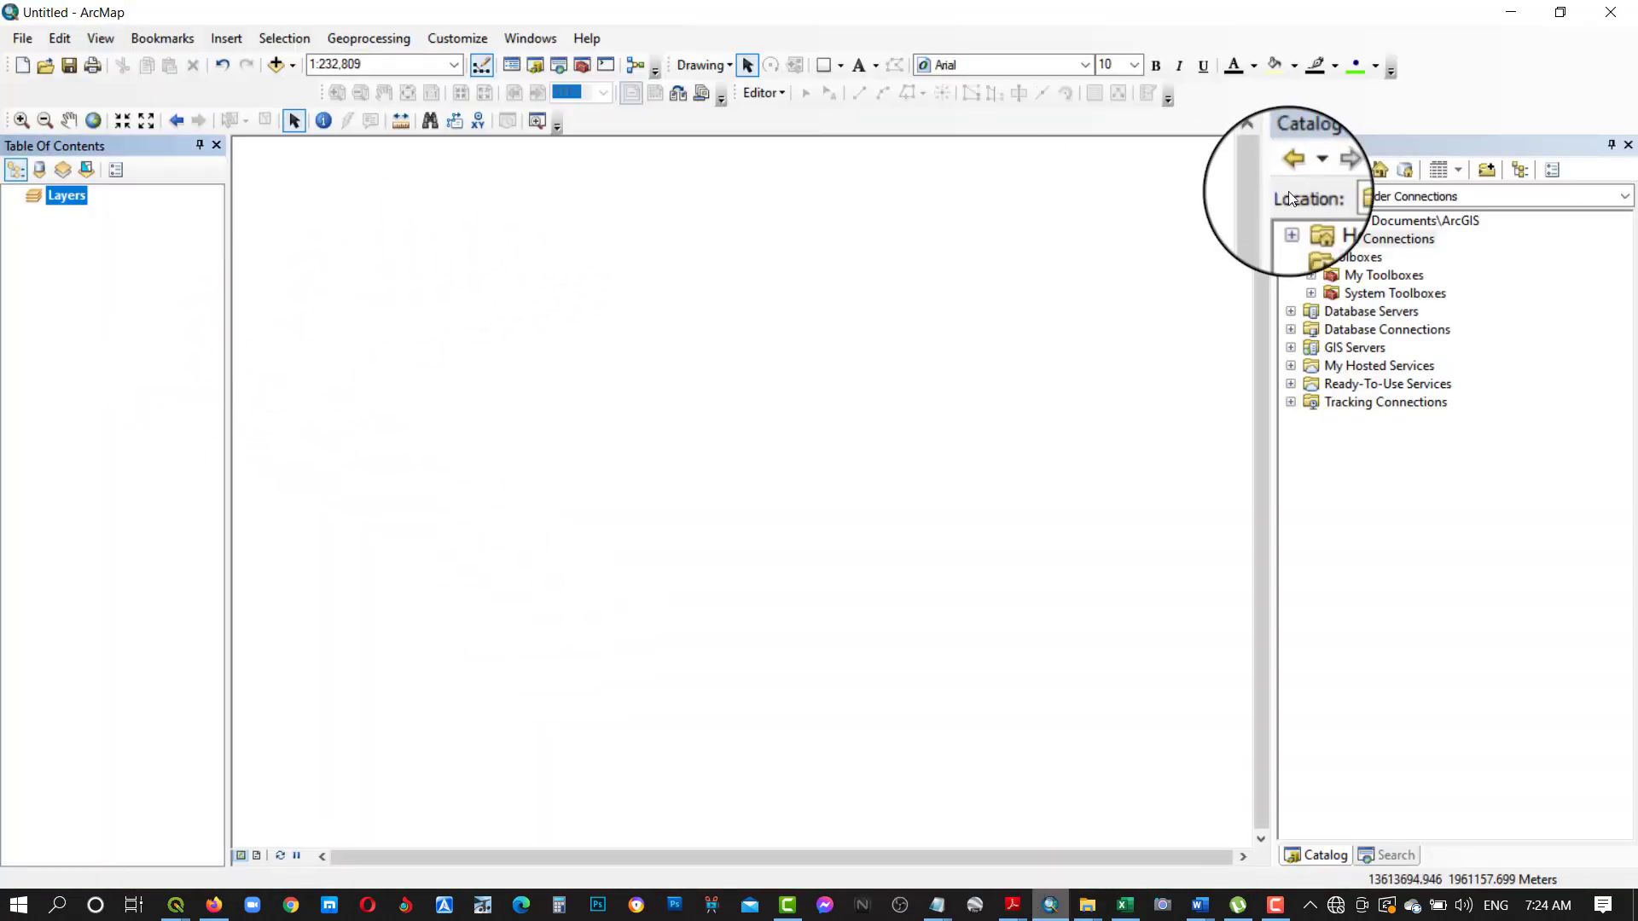
{"action": "left_click", "coordinate": [1380, 238]}
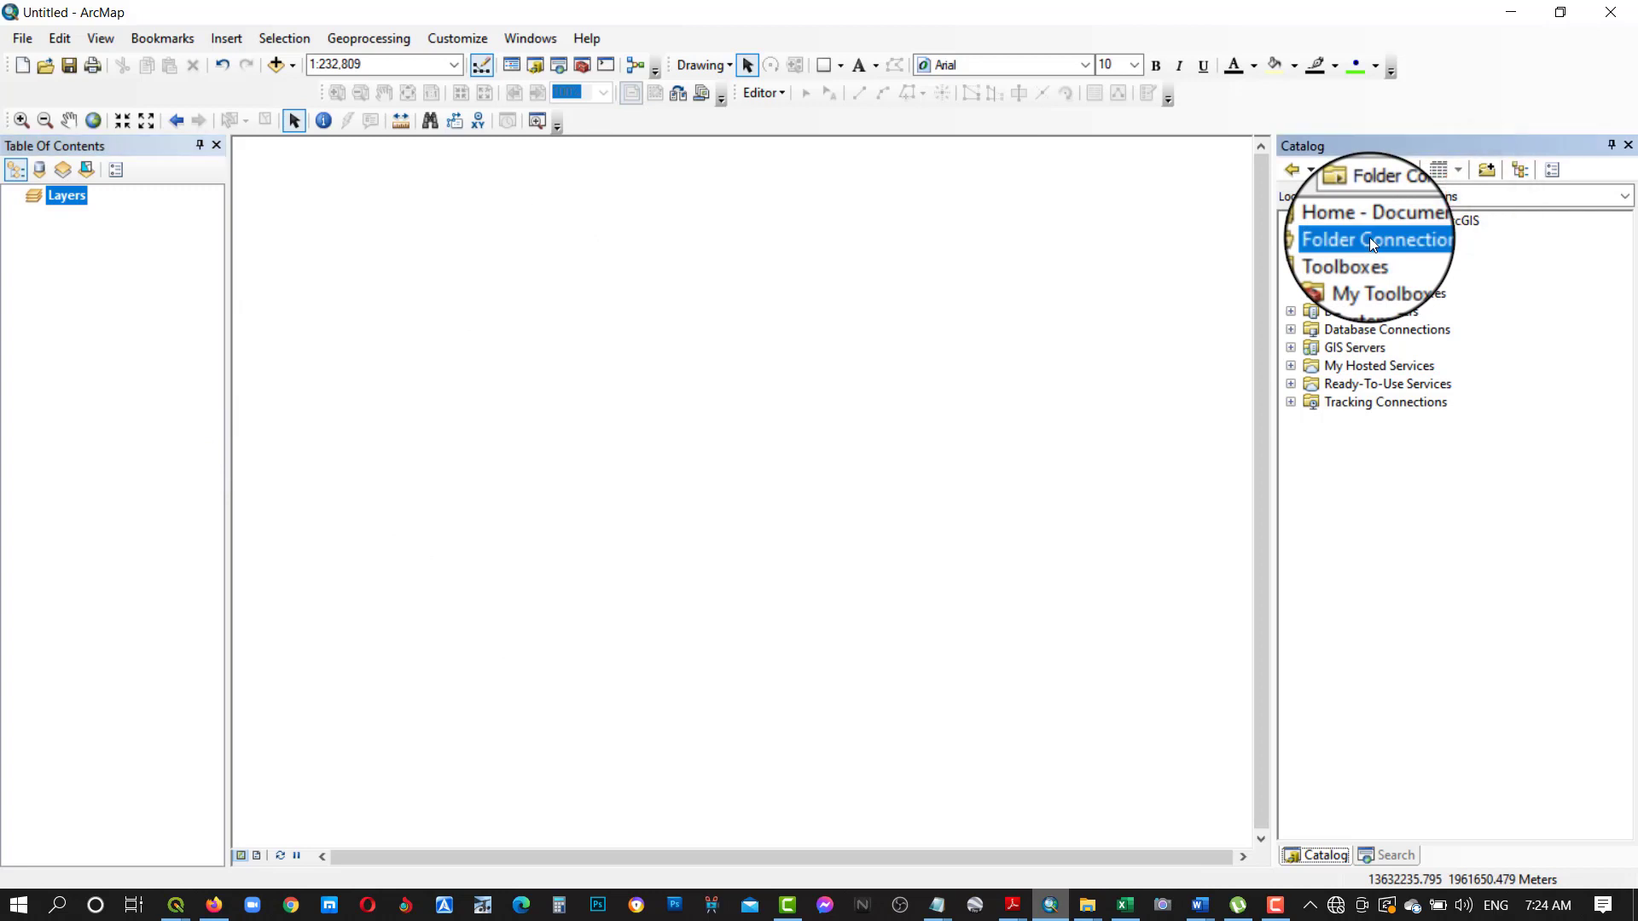
{"action": "left_click", "coordinate": [1486, 169]}
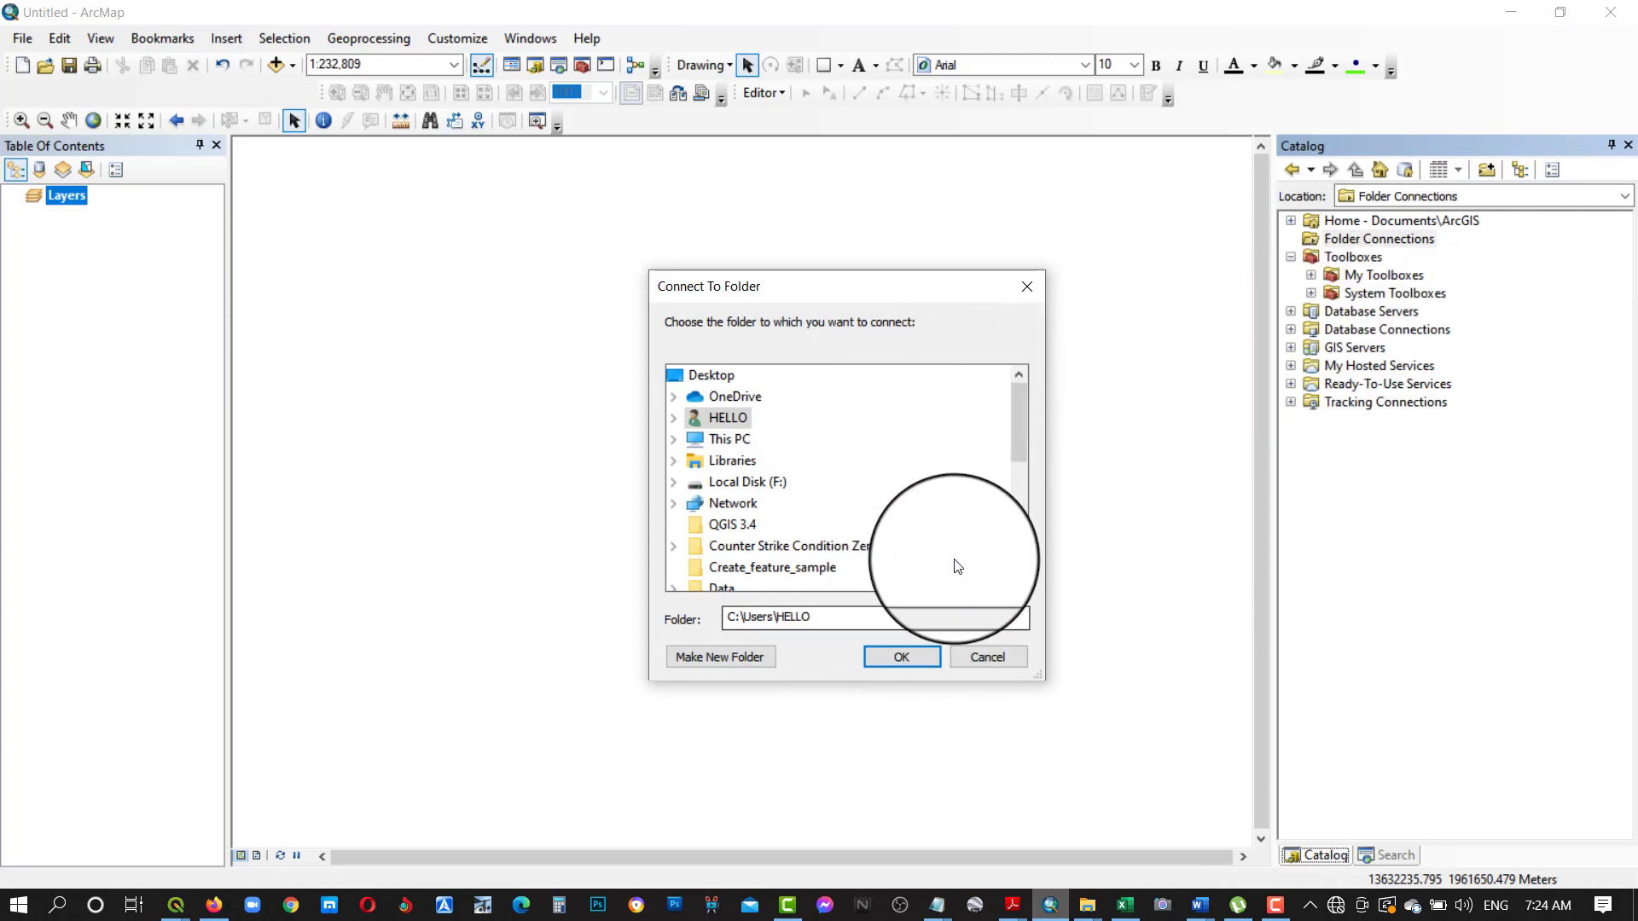
{"action": "double_click", "coordinate": [691, 488]}
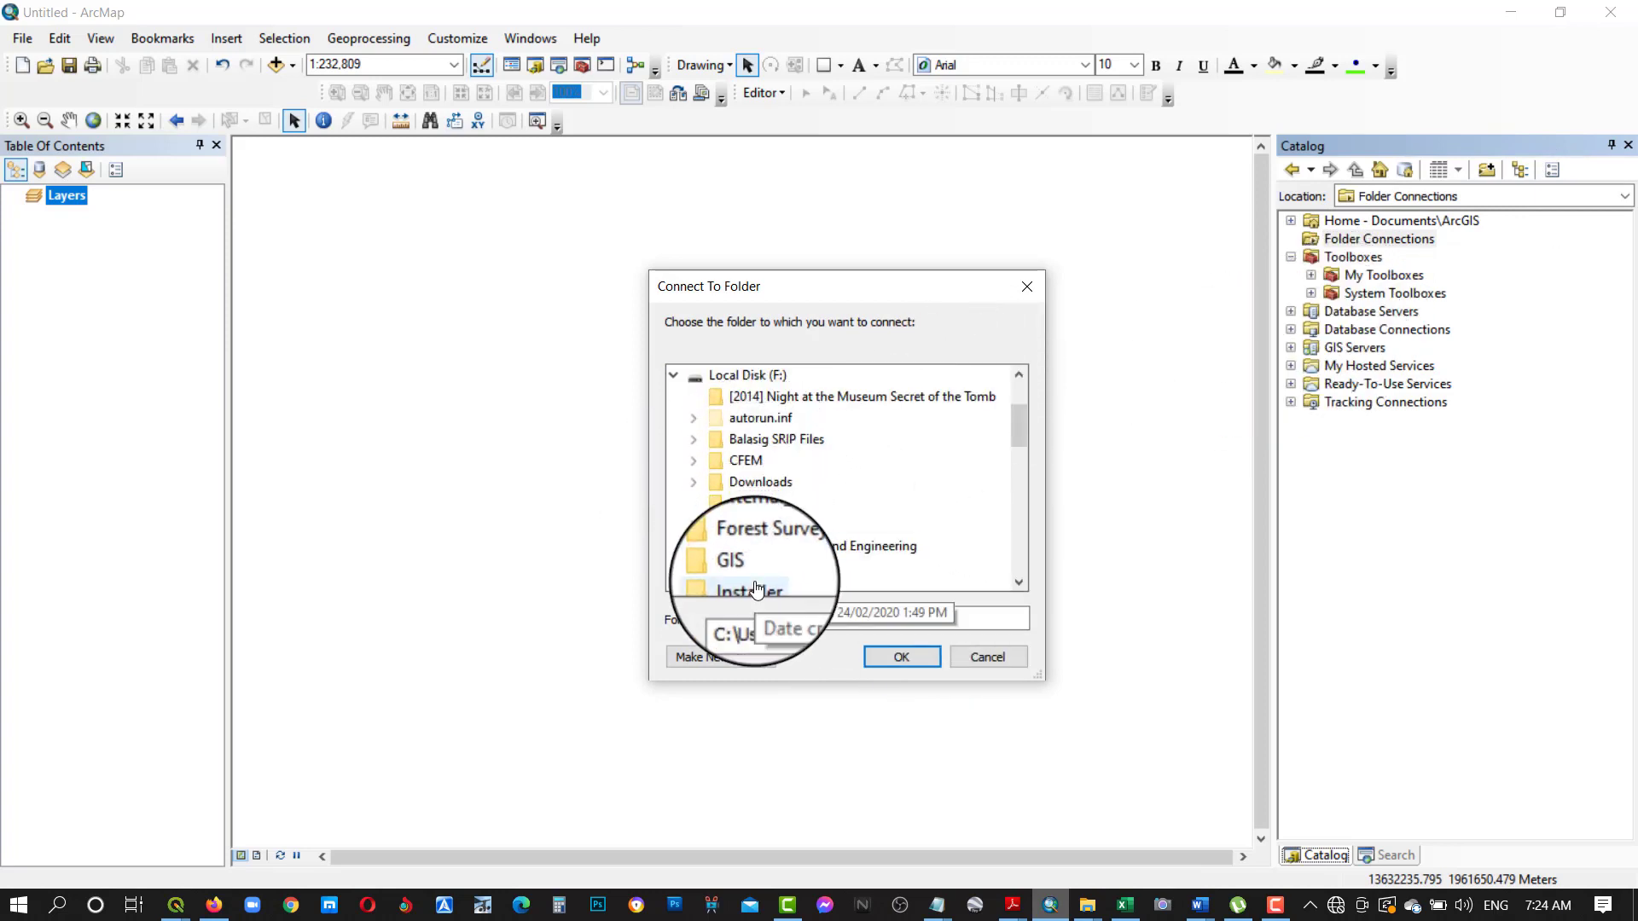
{"action": "left_click", "coordinate": [701, 571]}
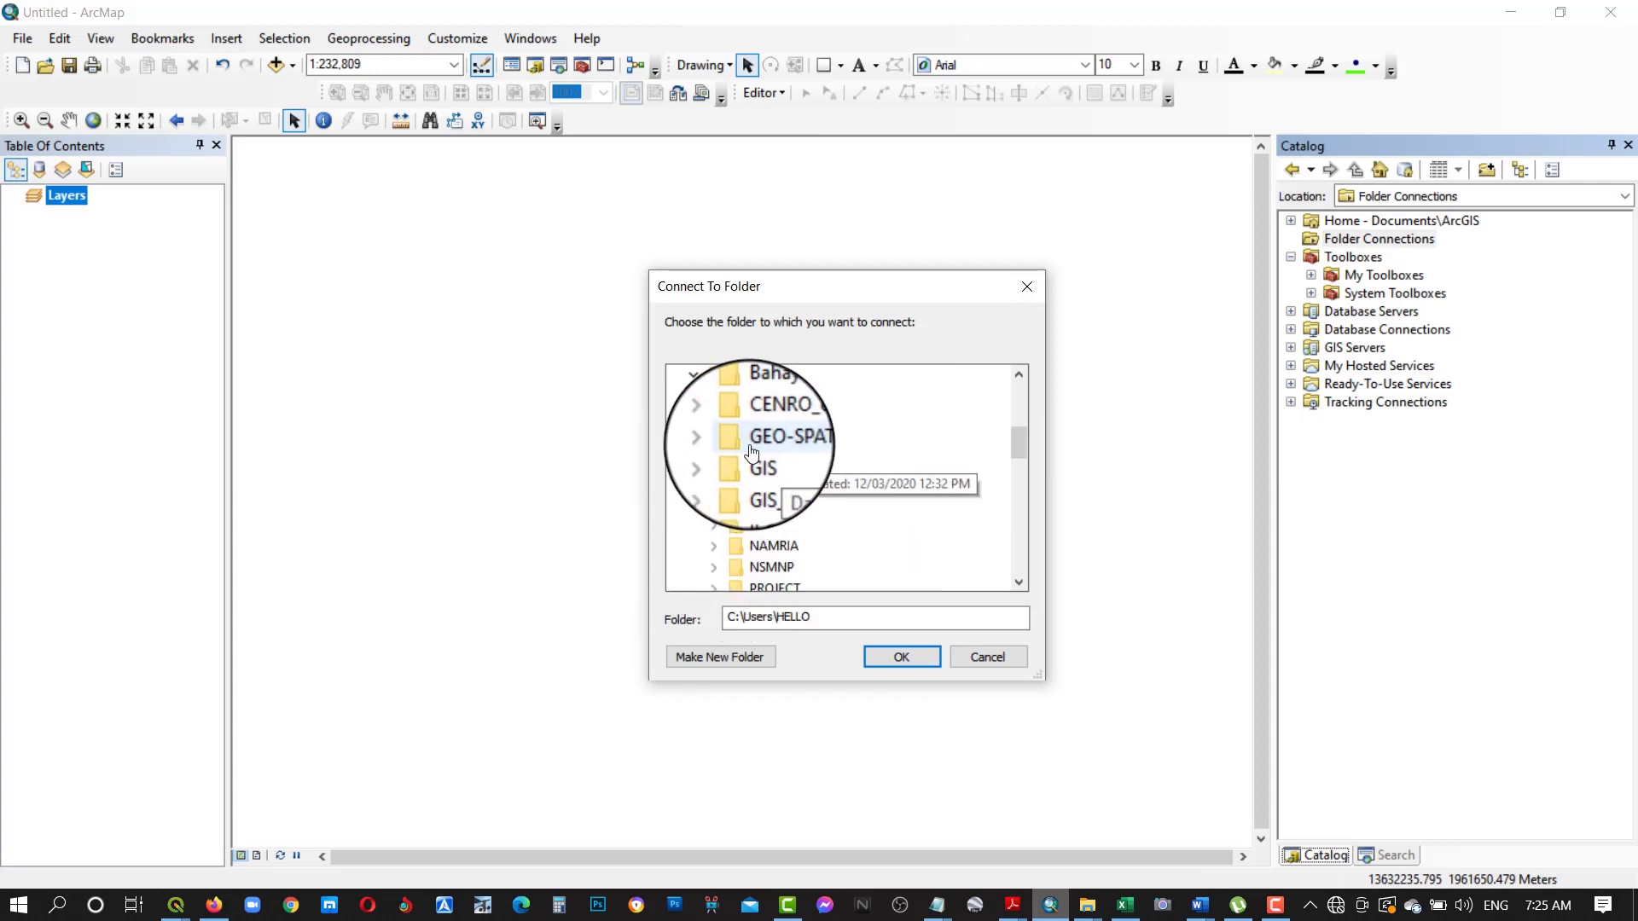
{"action": "left_click", "coordinate": [719, 443]}
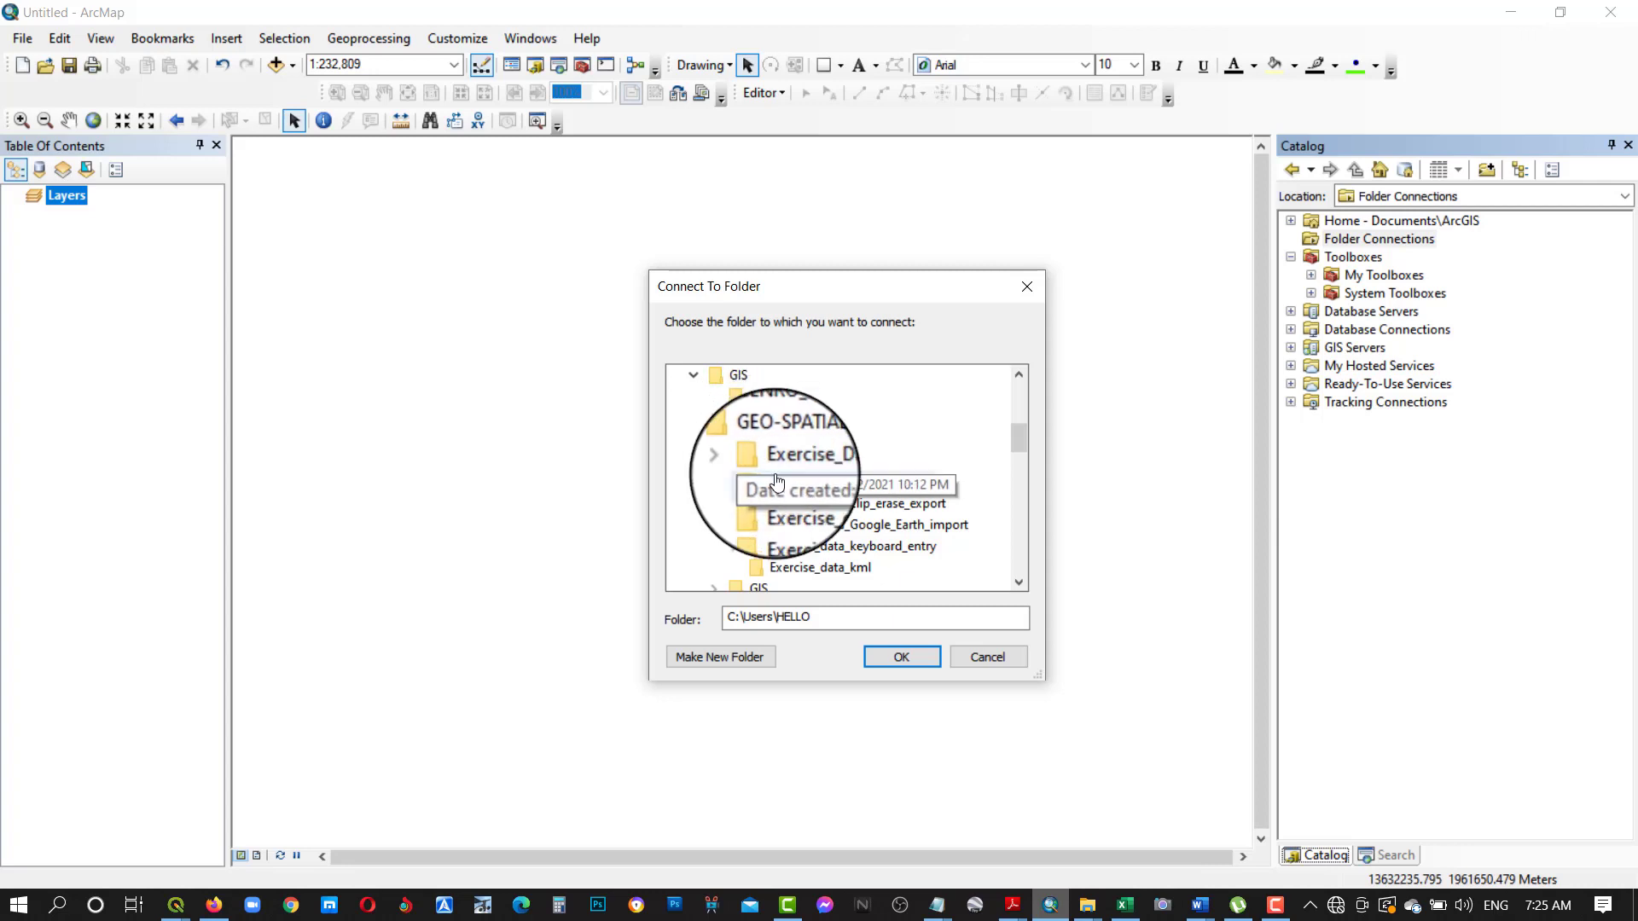
{"action": "left_click", "coordinate": [778, 485]}
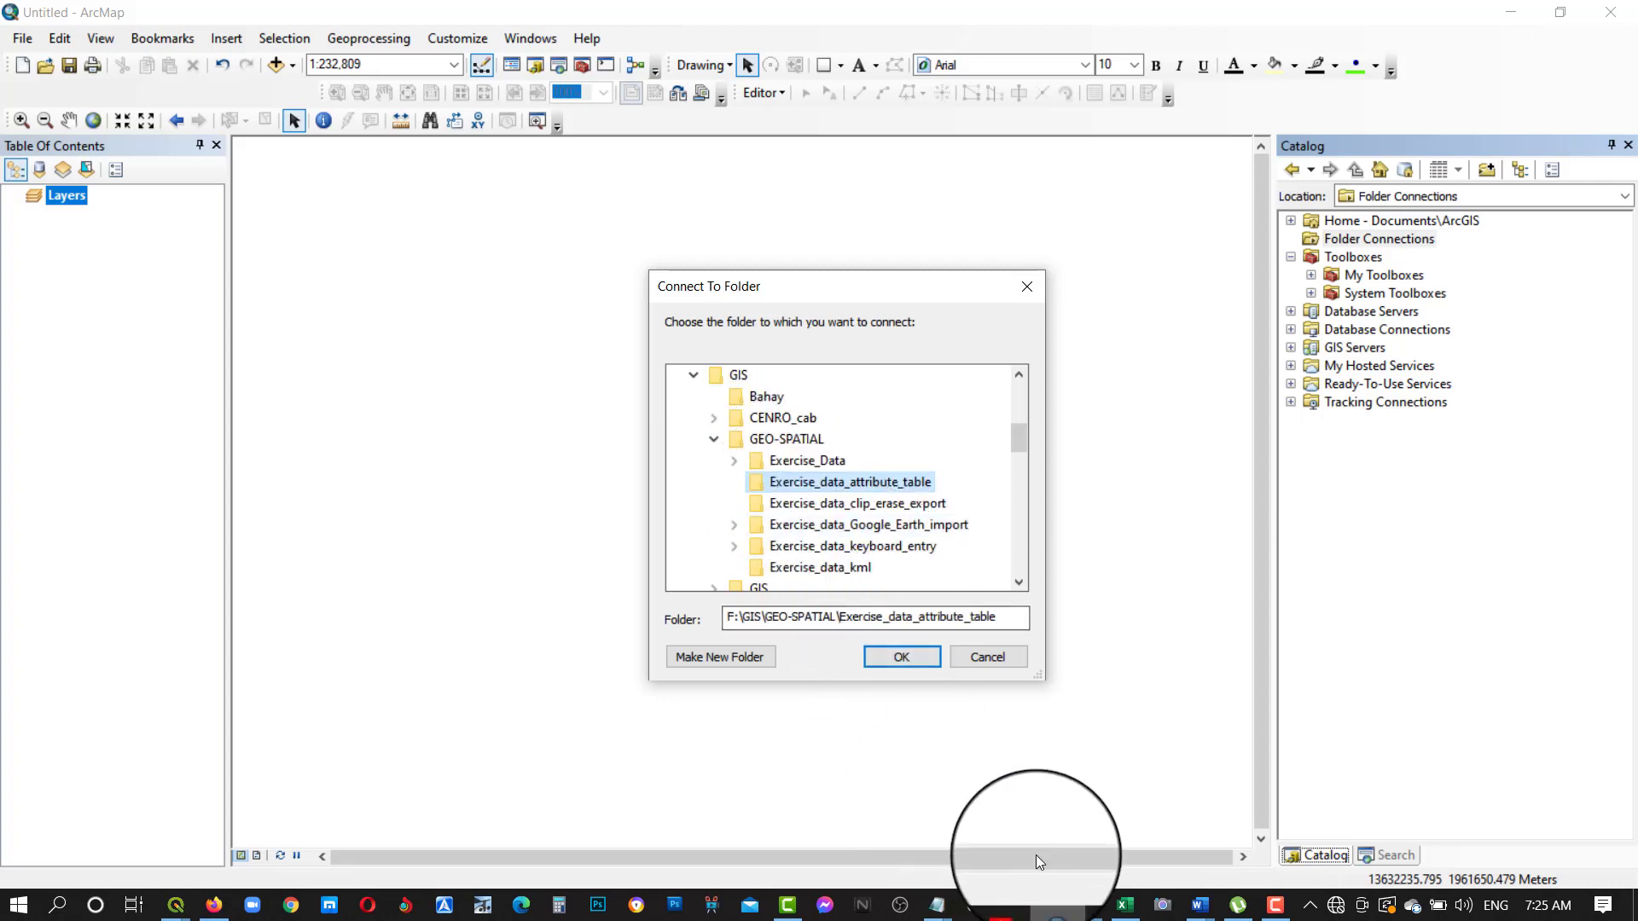
{"action": "left_click", "coordinate": [919, 656]}
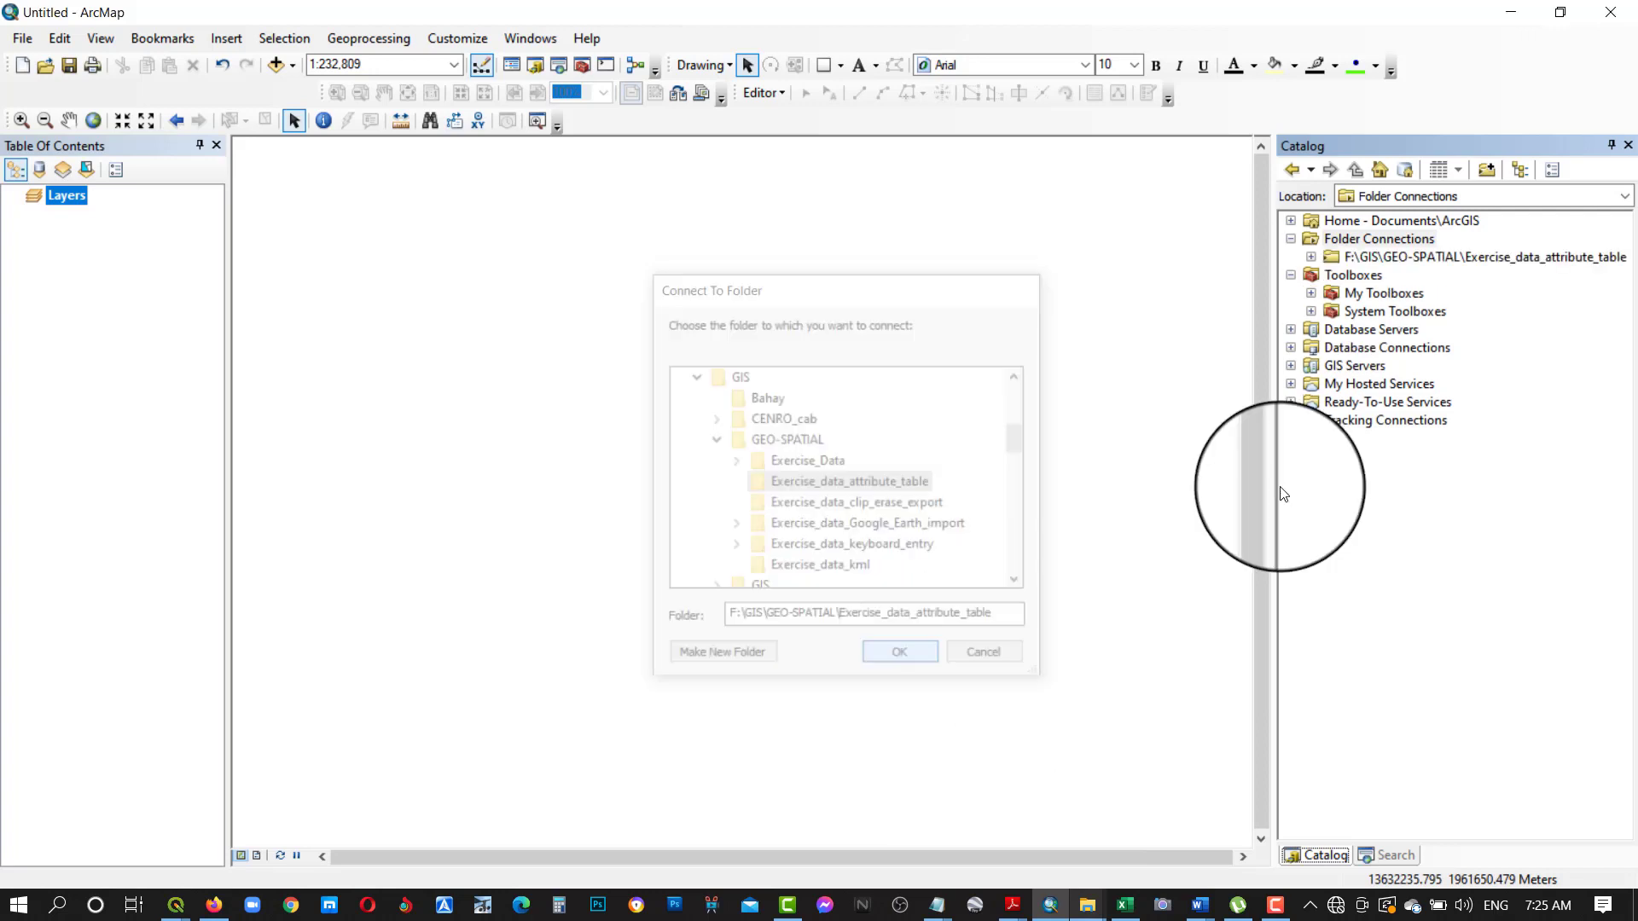
Step: Add Barangay_bndry.shp from the connected folder to the map as a layer and turn on its feature labels
{"action": "left_click", "coordinate": [1309, 254]}
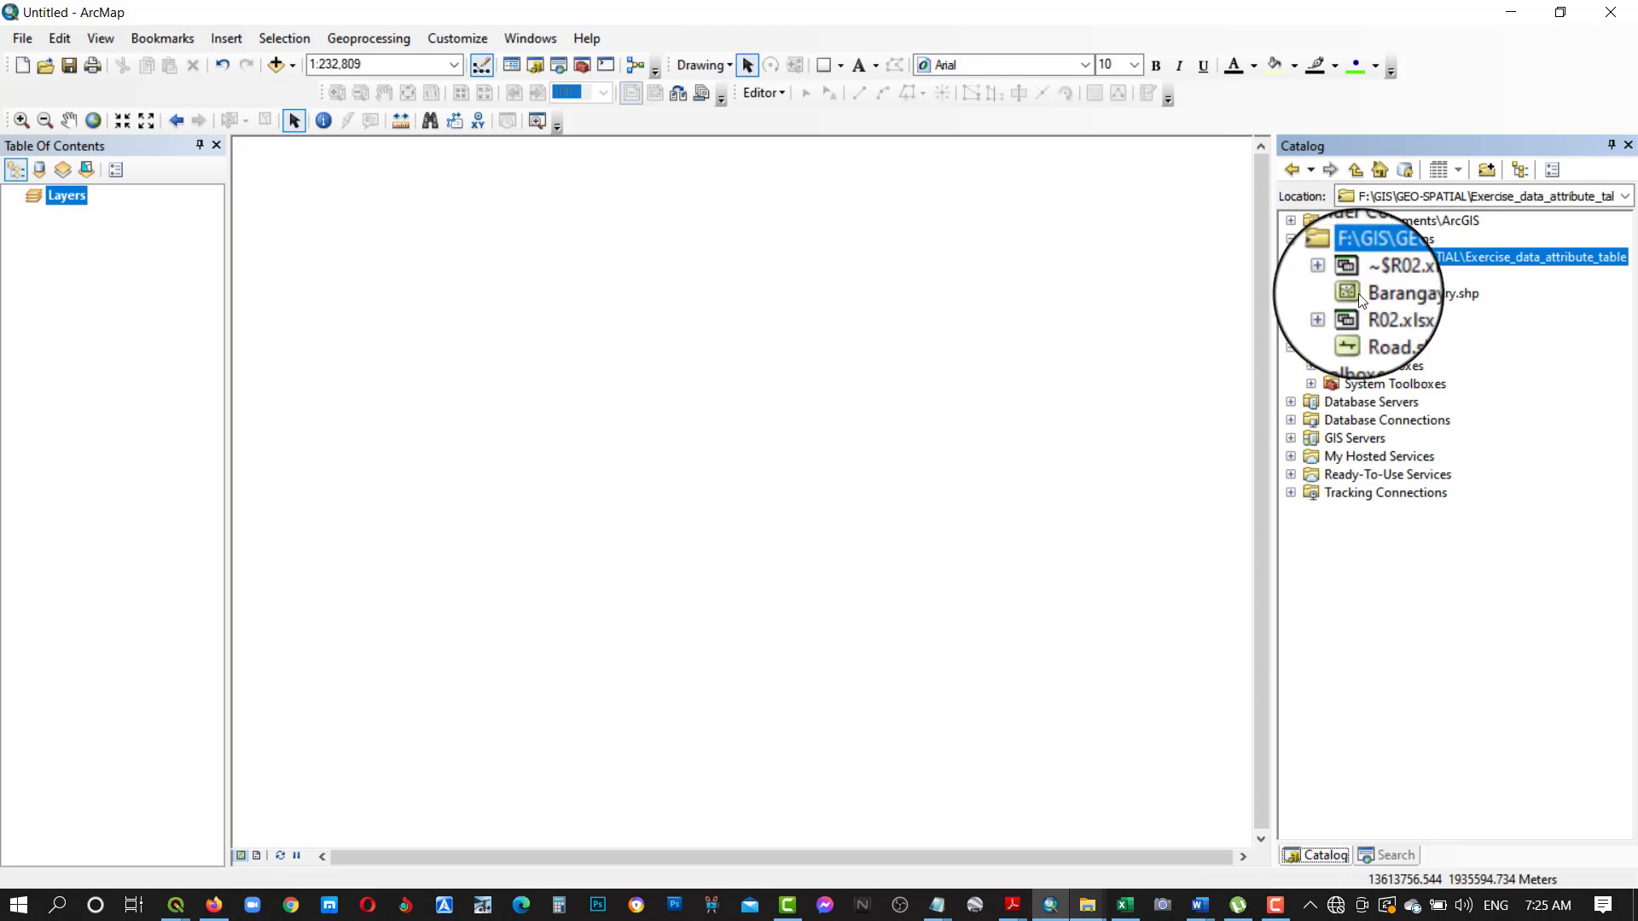
{"action": "left_click_drag", "start_coordinate": [1361, 295], "coordinate": [115, 274]}
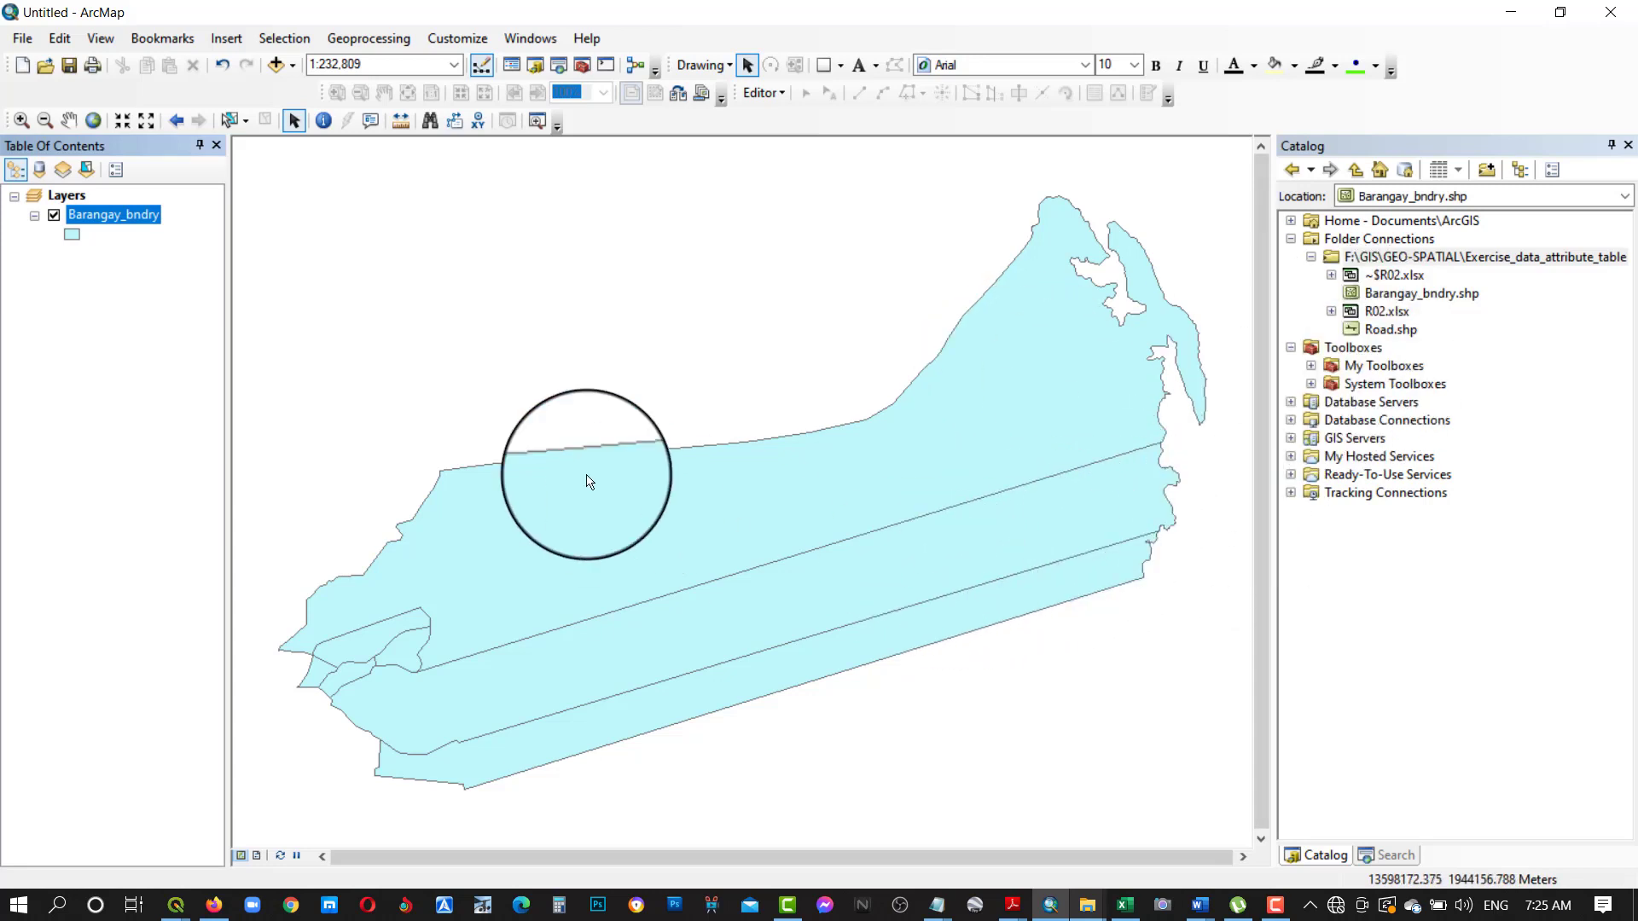
{"action": "right_click", "coordinate": [118, 216]}
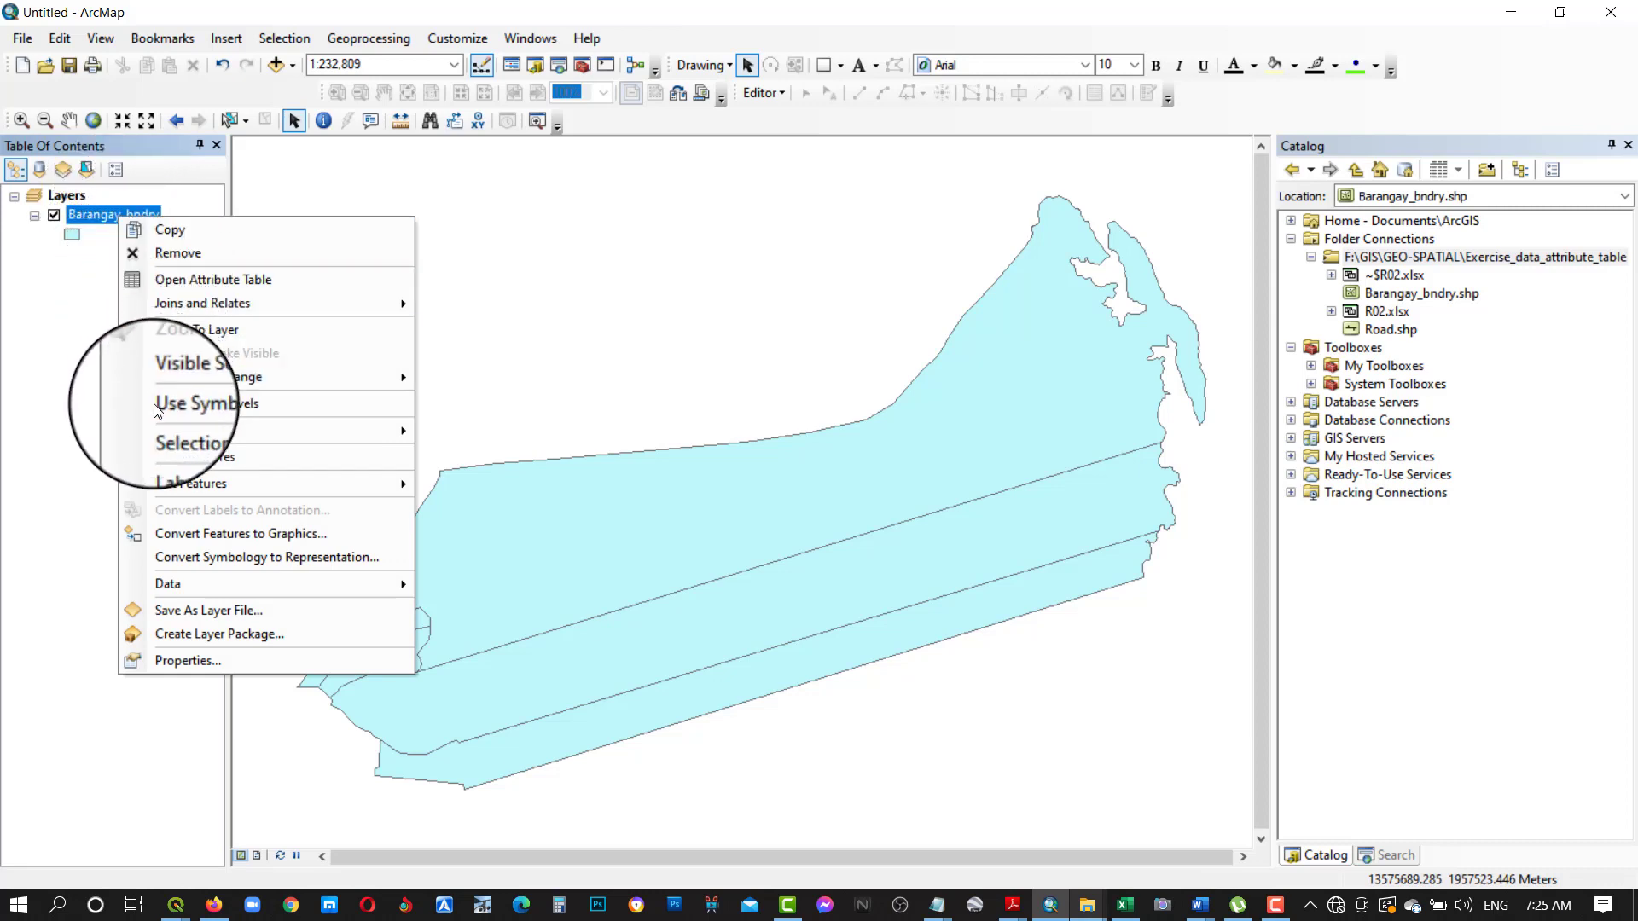
{"action": "left_click", "coordinate": [158, 458]}
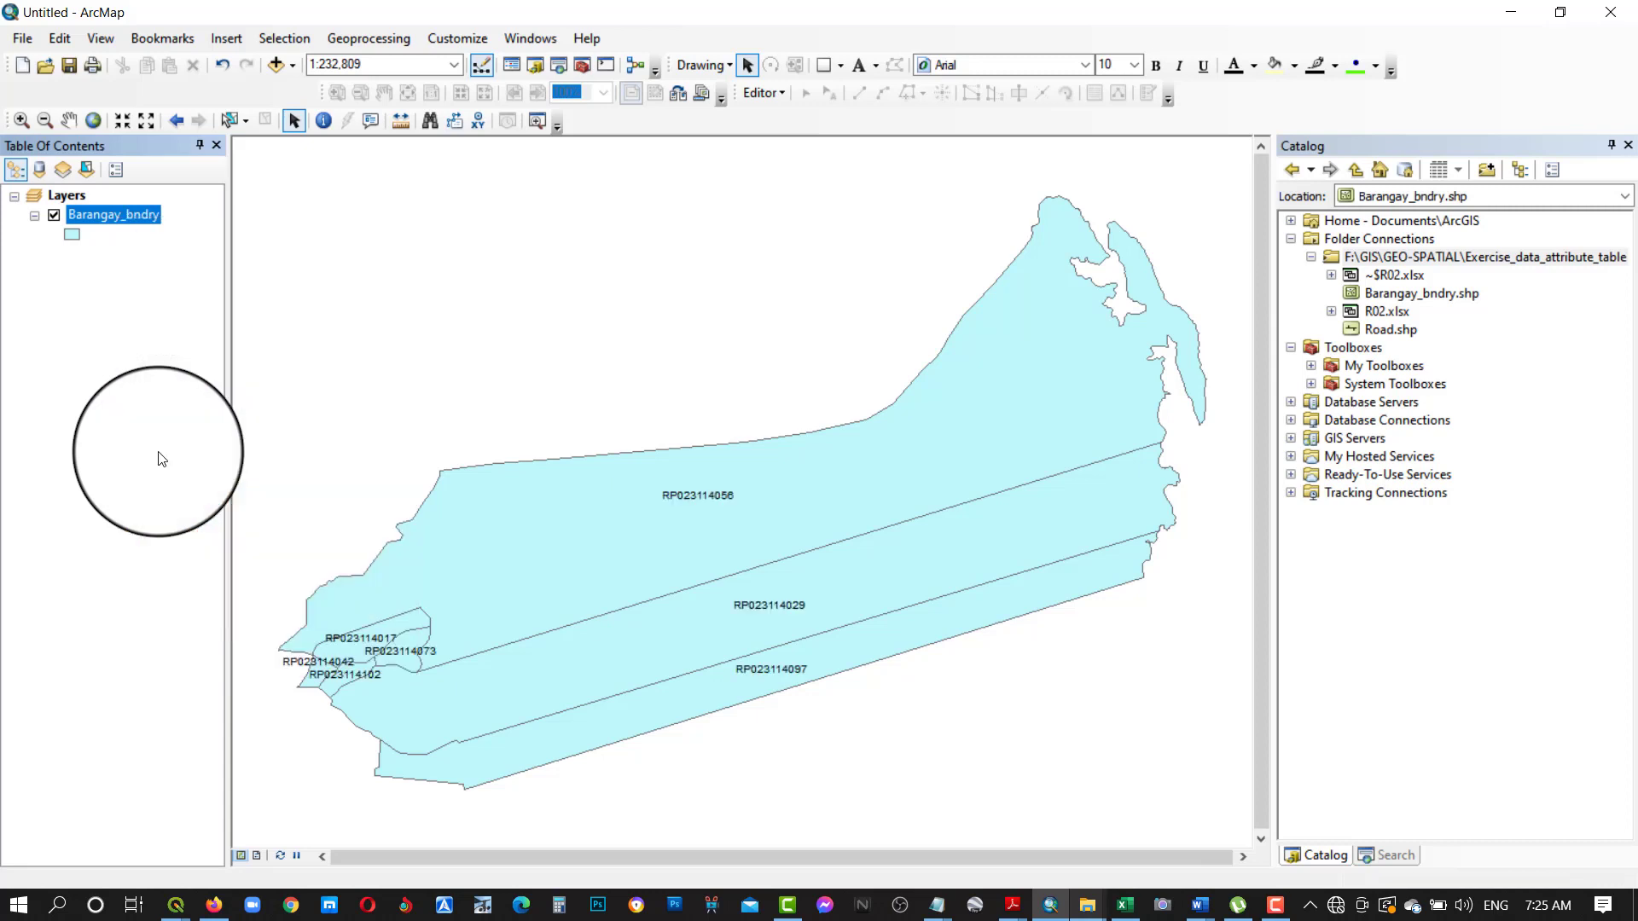
Step: Set the label field of the Barangay_bndry layer to BARANGAY
{"action": "left_click", "coordinate": [154, 216]}
{"action": "right_click", "coordinate": [156, 220]}
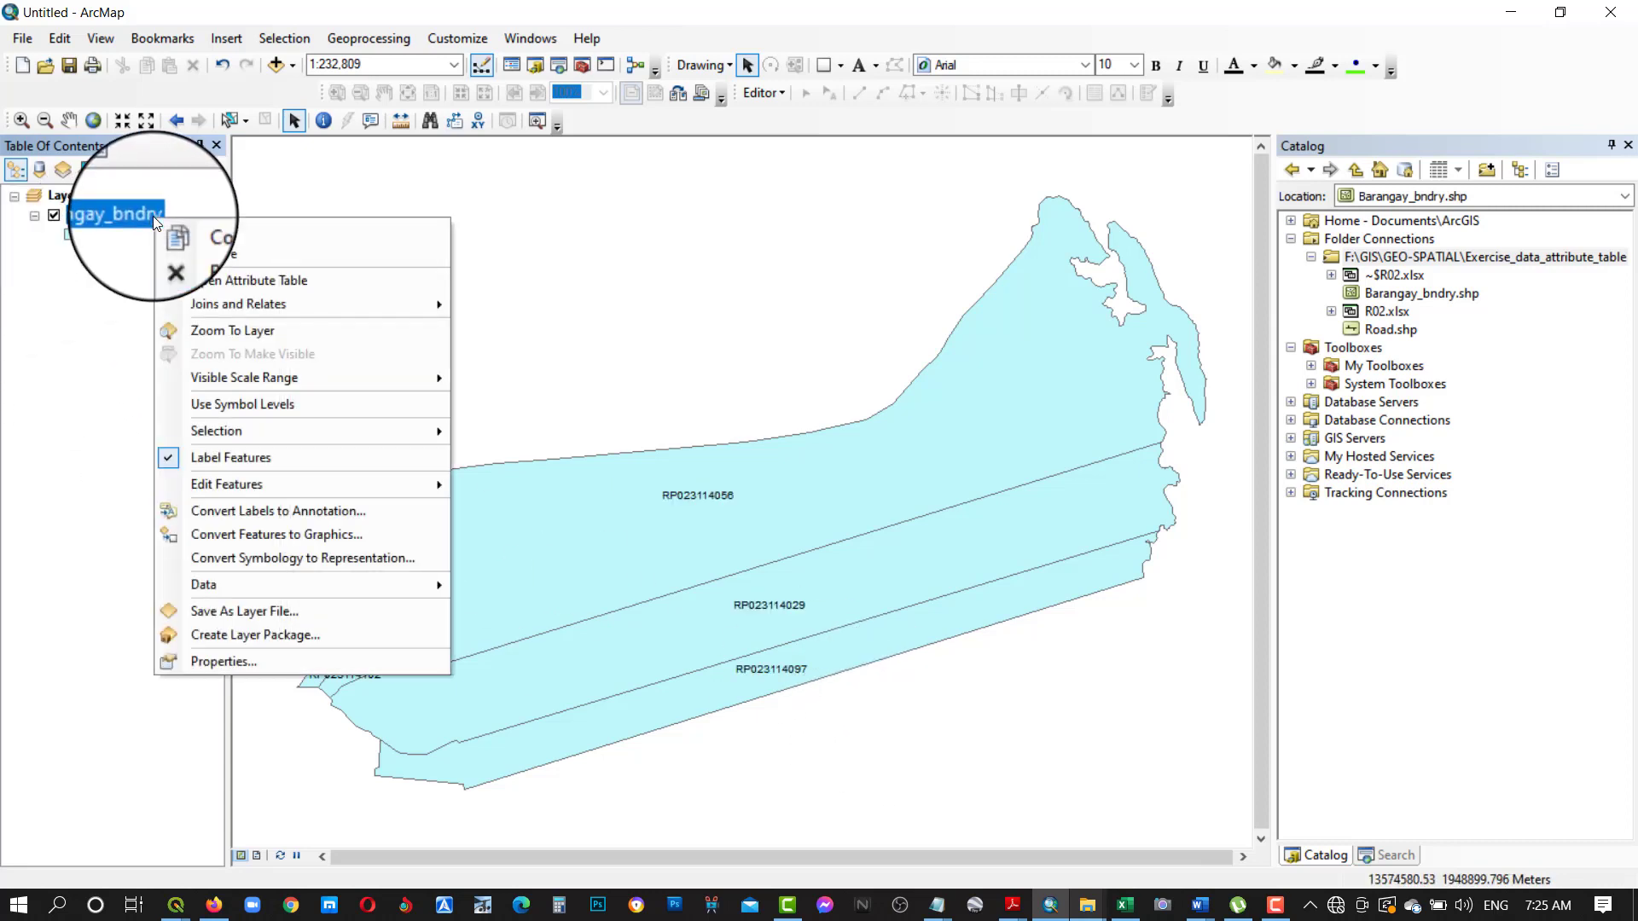
{"action": "left_click", "coordinate": [238, 662]}
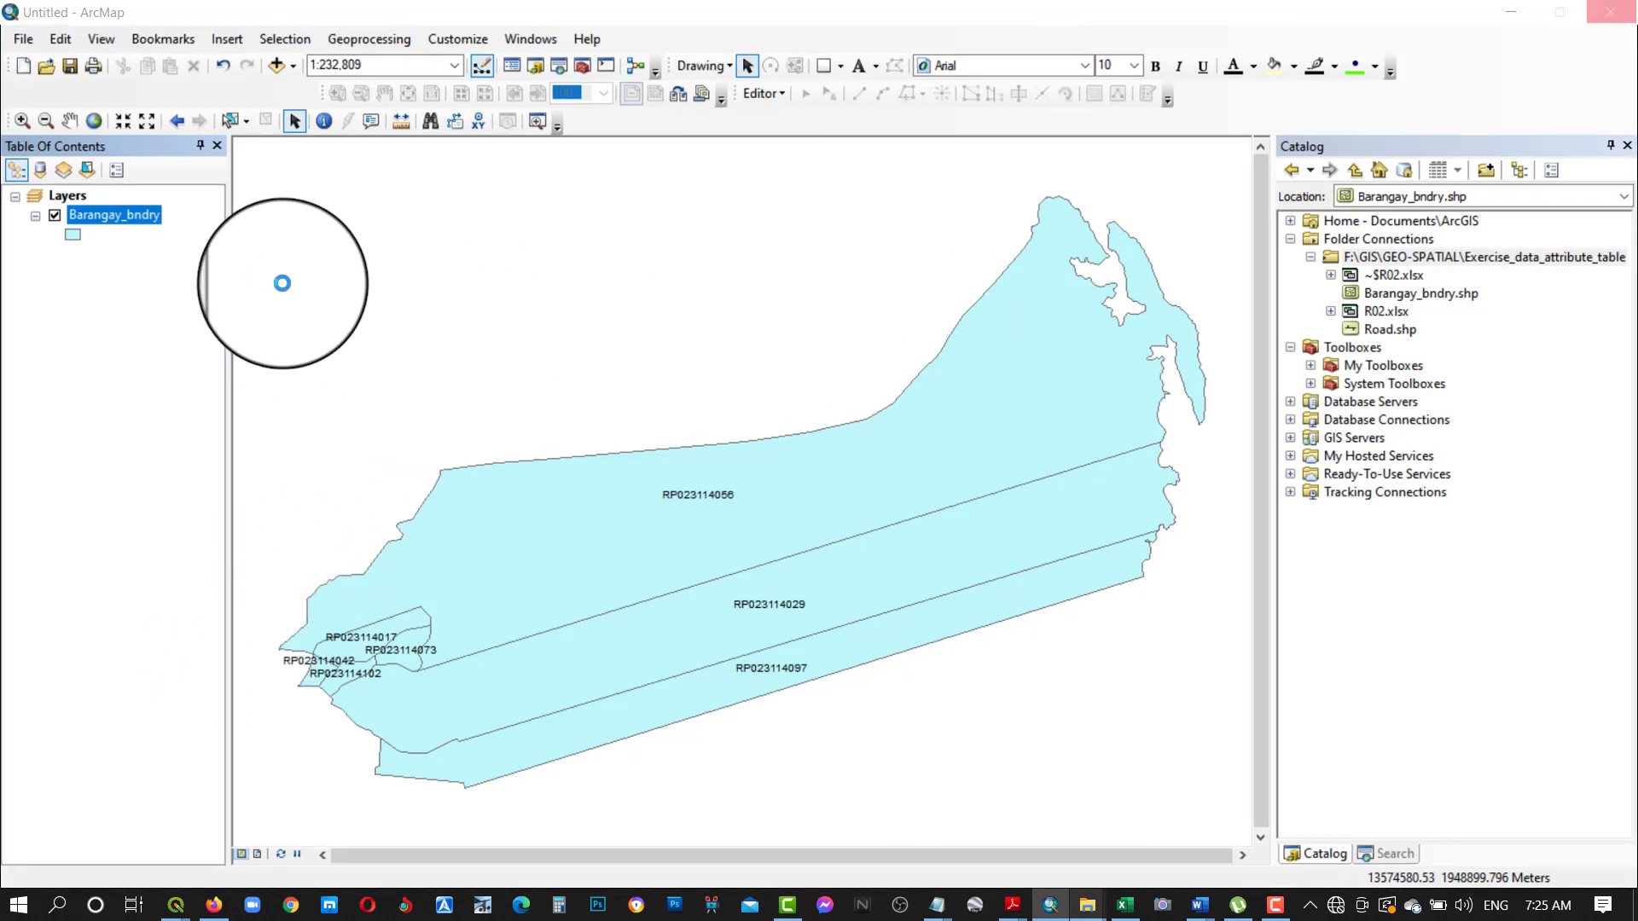
{"action": "left_click", "coordinate": [735, 403]}
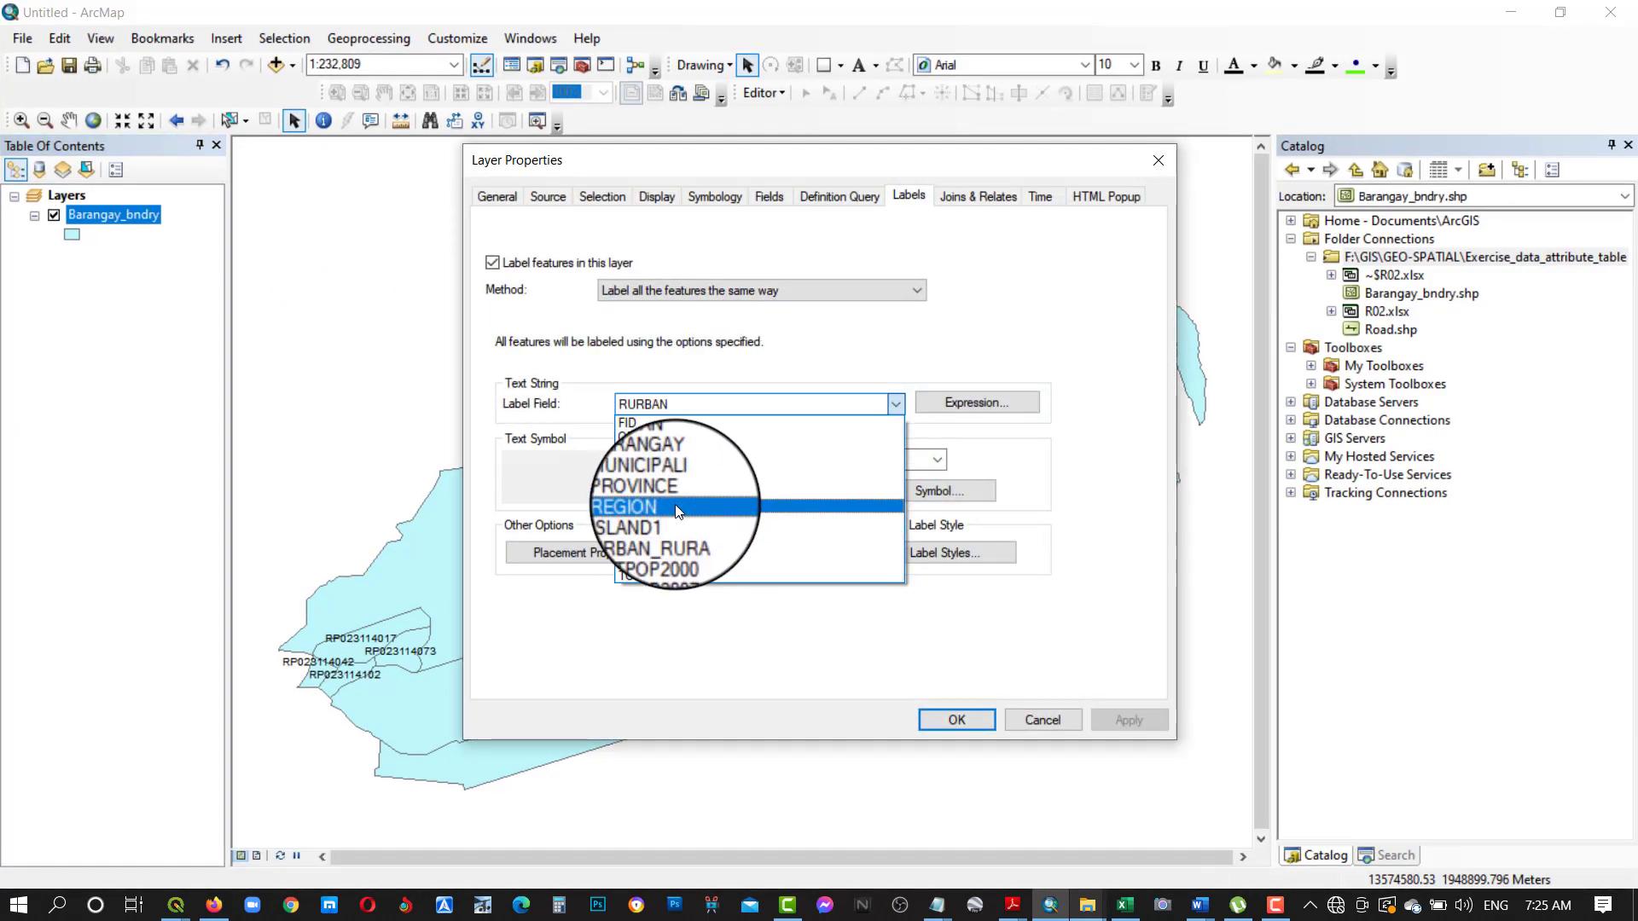
{"action": "left_click", "coordinate": [671, 468]}
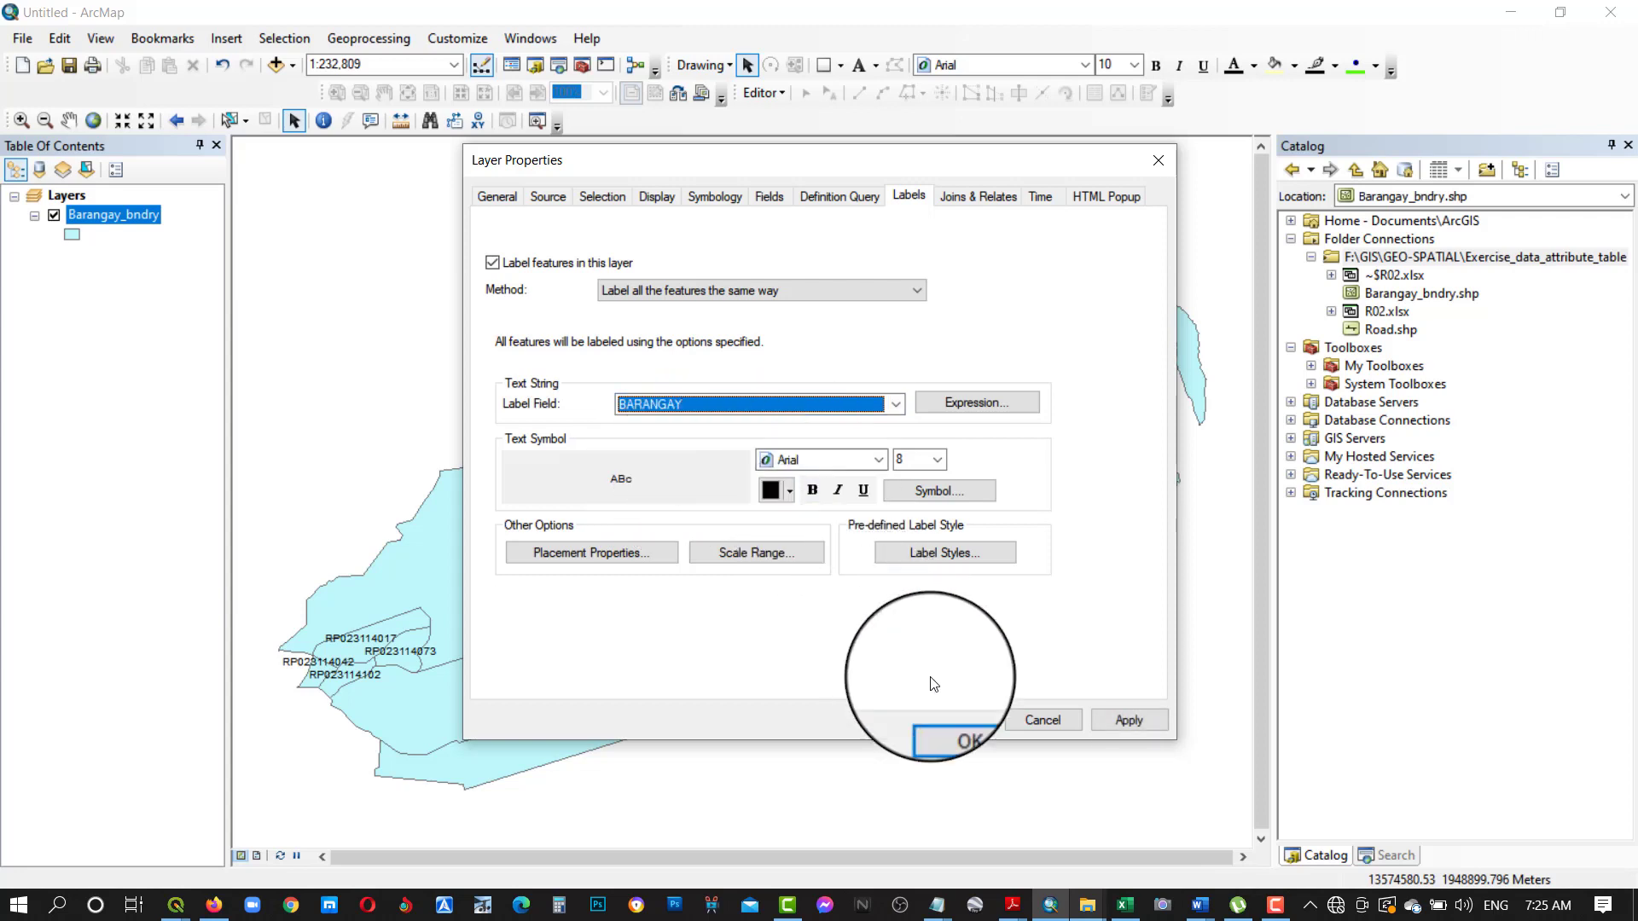
{"action": "left_click", "coordinate": [960, 739]}
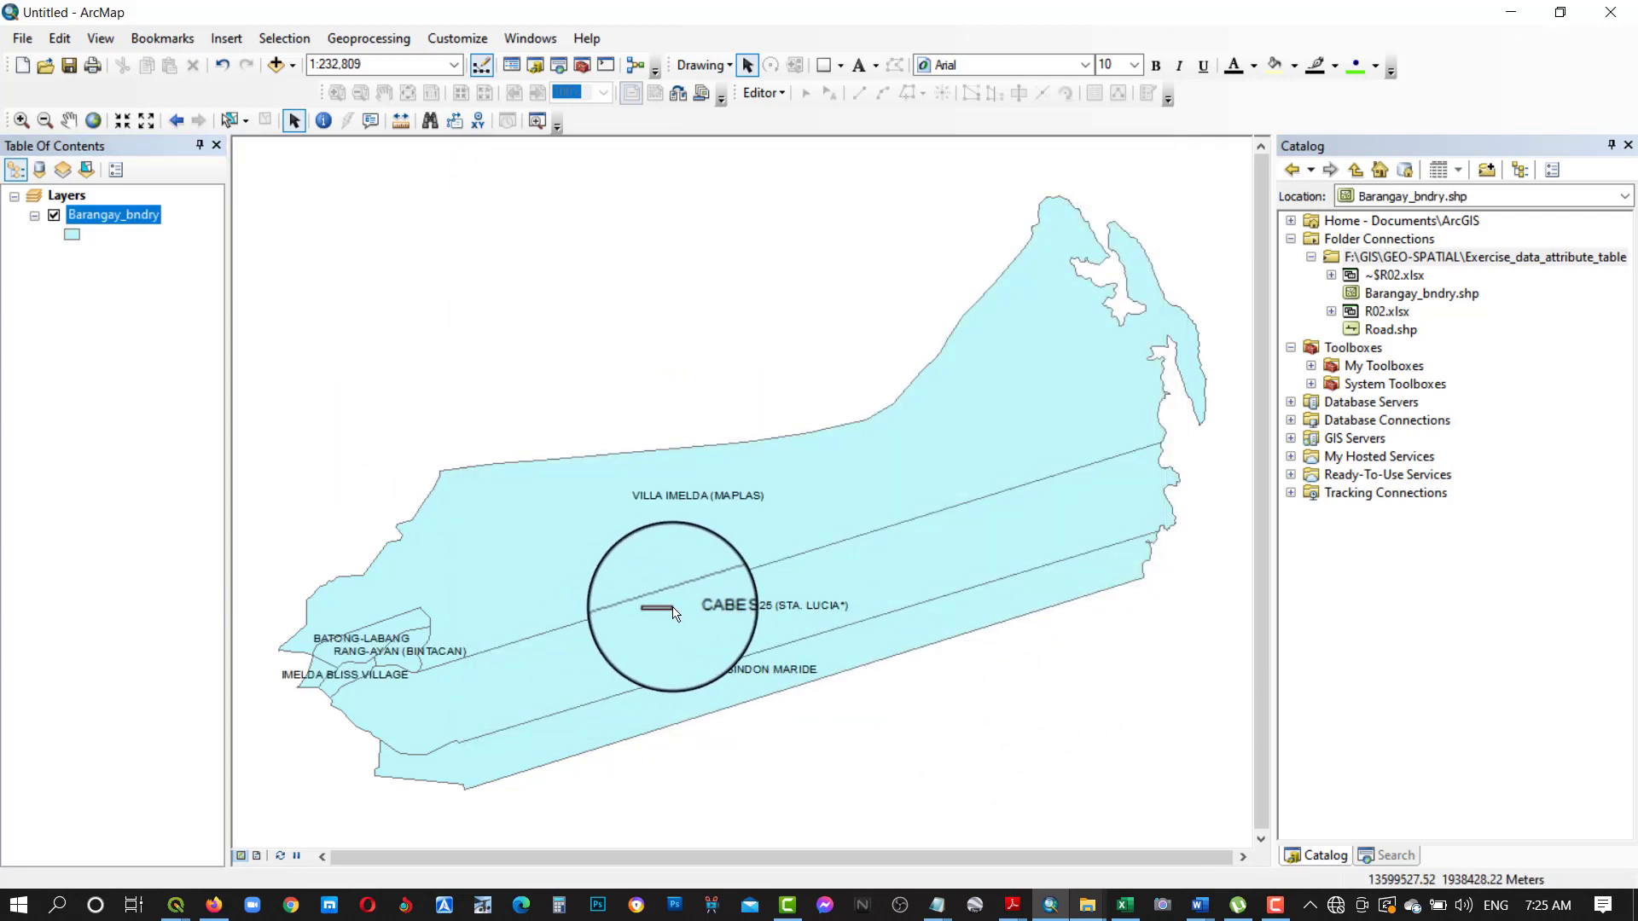
Step: Open the Barangay_bndry attribute table and examine its BARANGAY column
{"action": "right_click", "coordinate": [122, 221]}
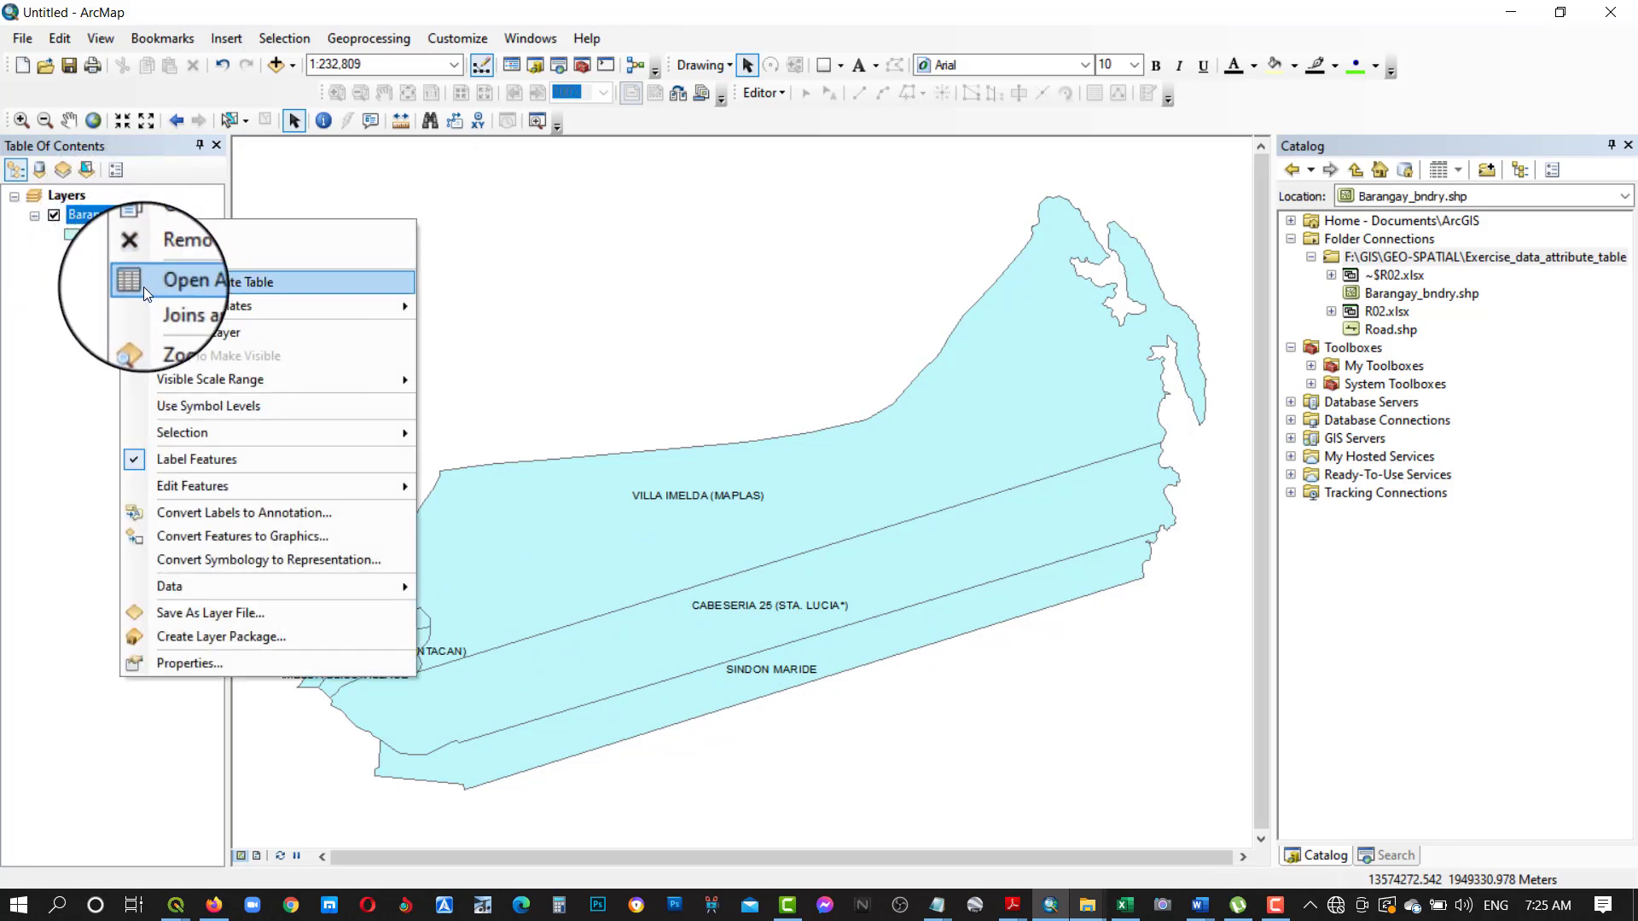
{"action": "left_click", "coordinate": [143, 287]}
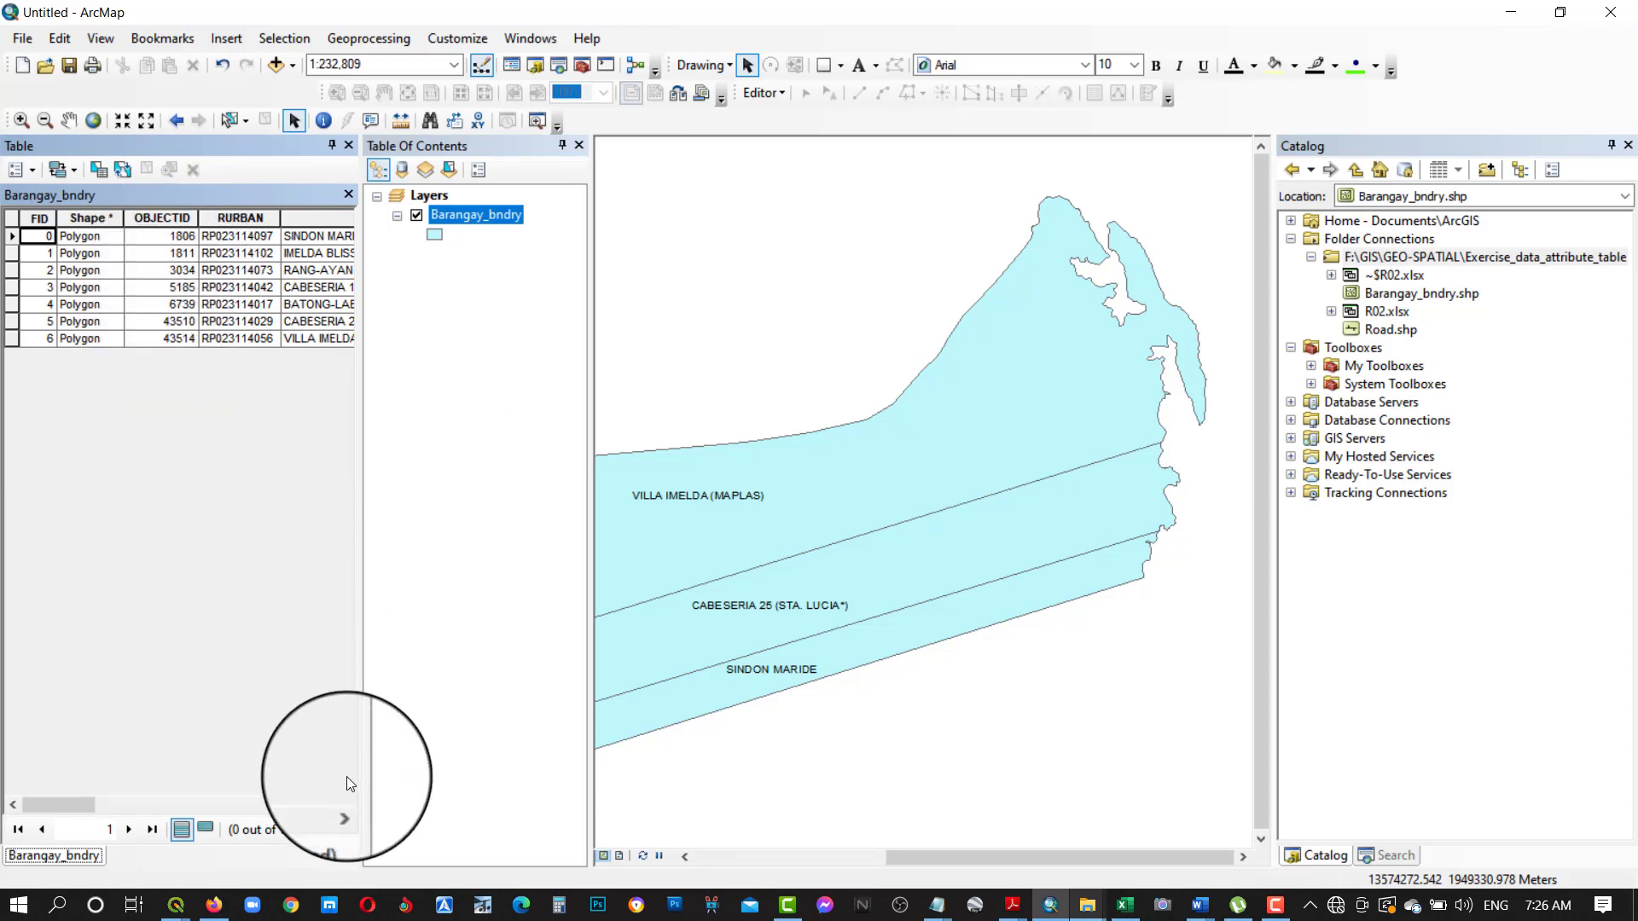
{"action": "left_click", "coordinate": [341, 803]}
{"action": "left_click", "coordinate": [341, 805]}
{"action": "left_click", "coordinate": [339, 805]}
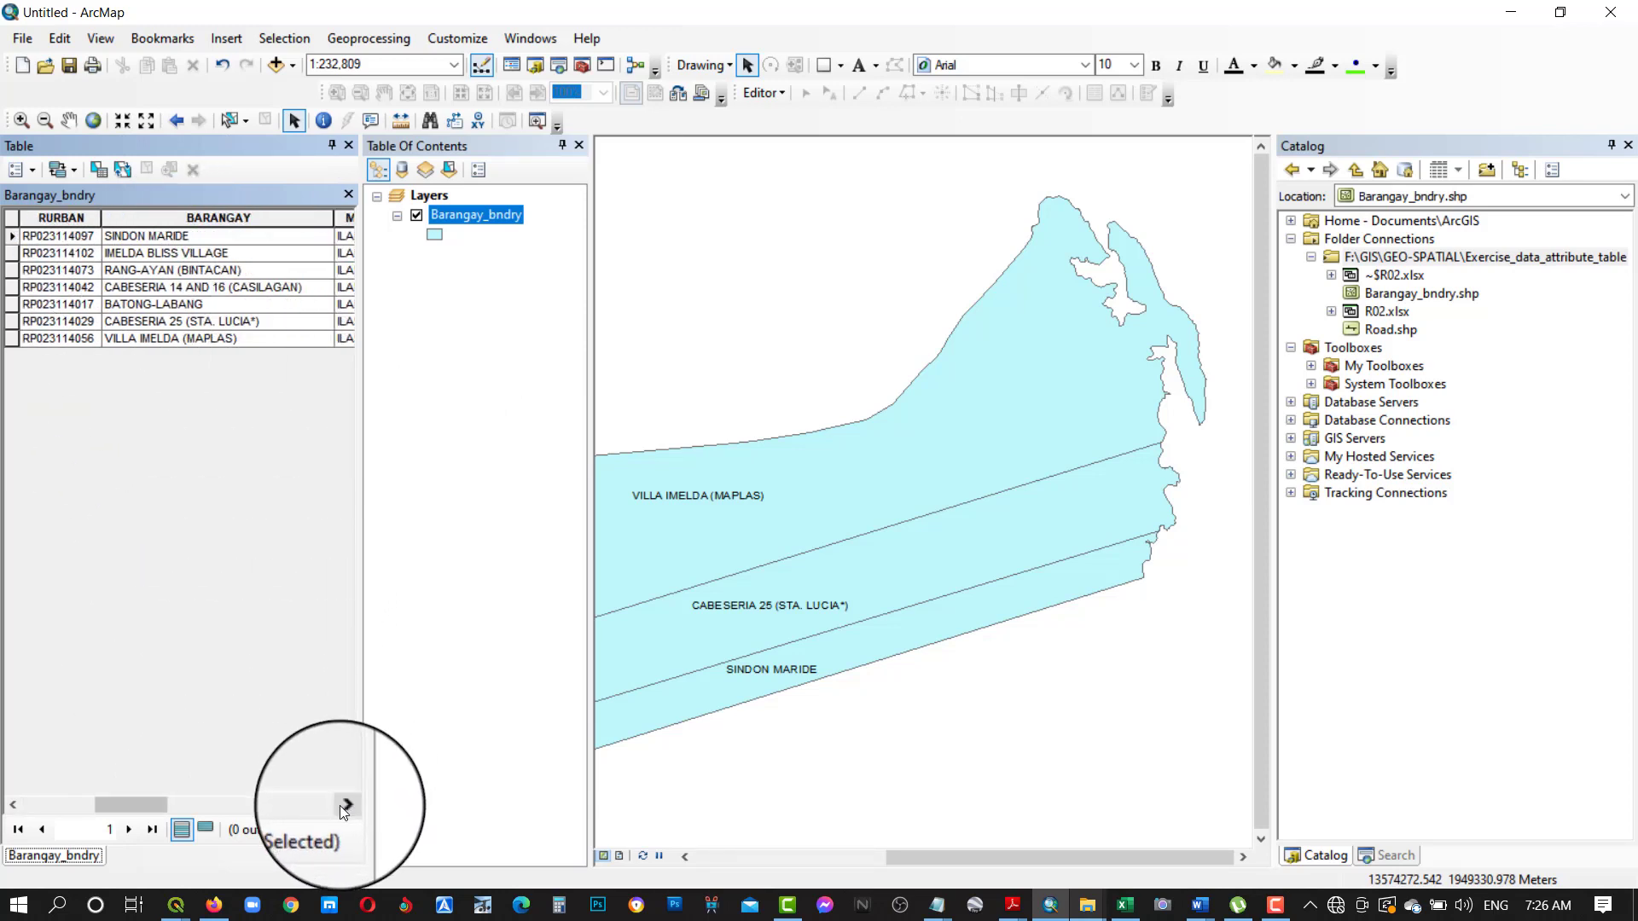
{"action": "left_click", "coordinate": [340, 805]}
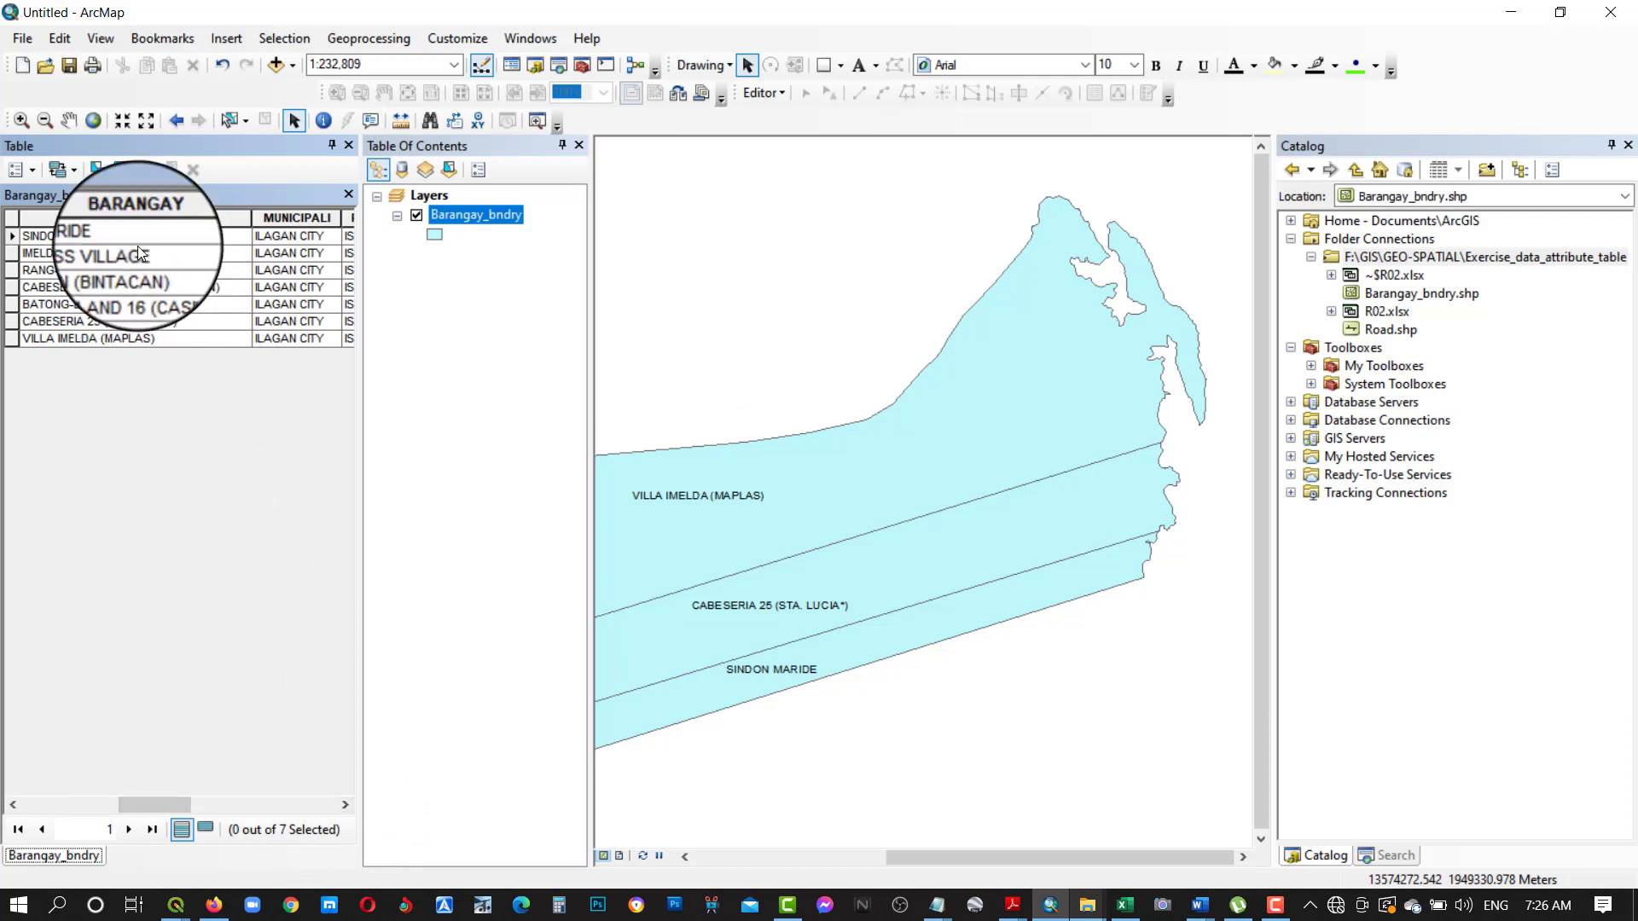
{"action": "left_click", "coordinate": [129, 213]}
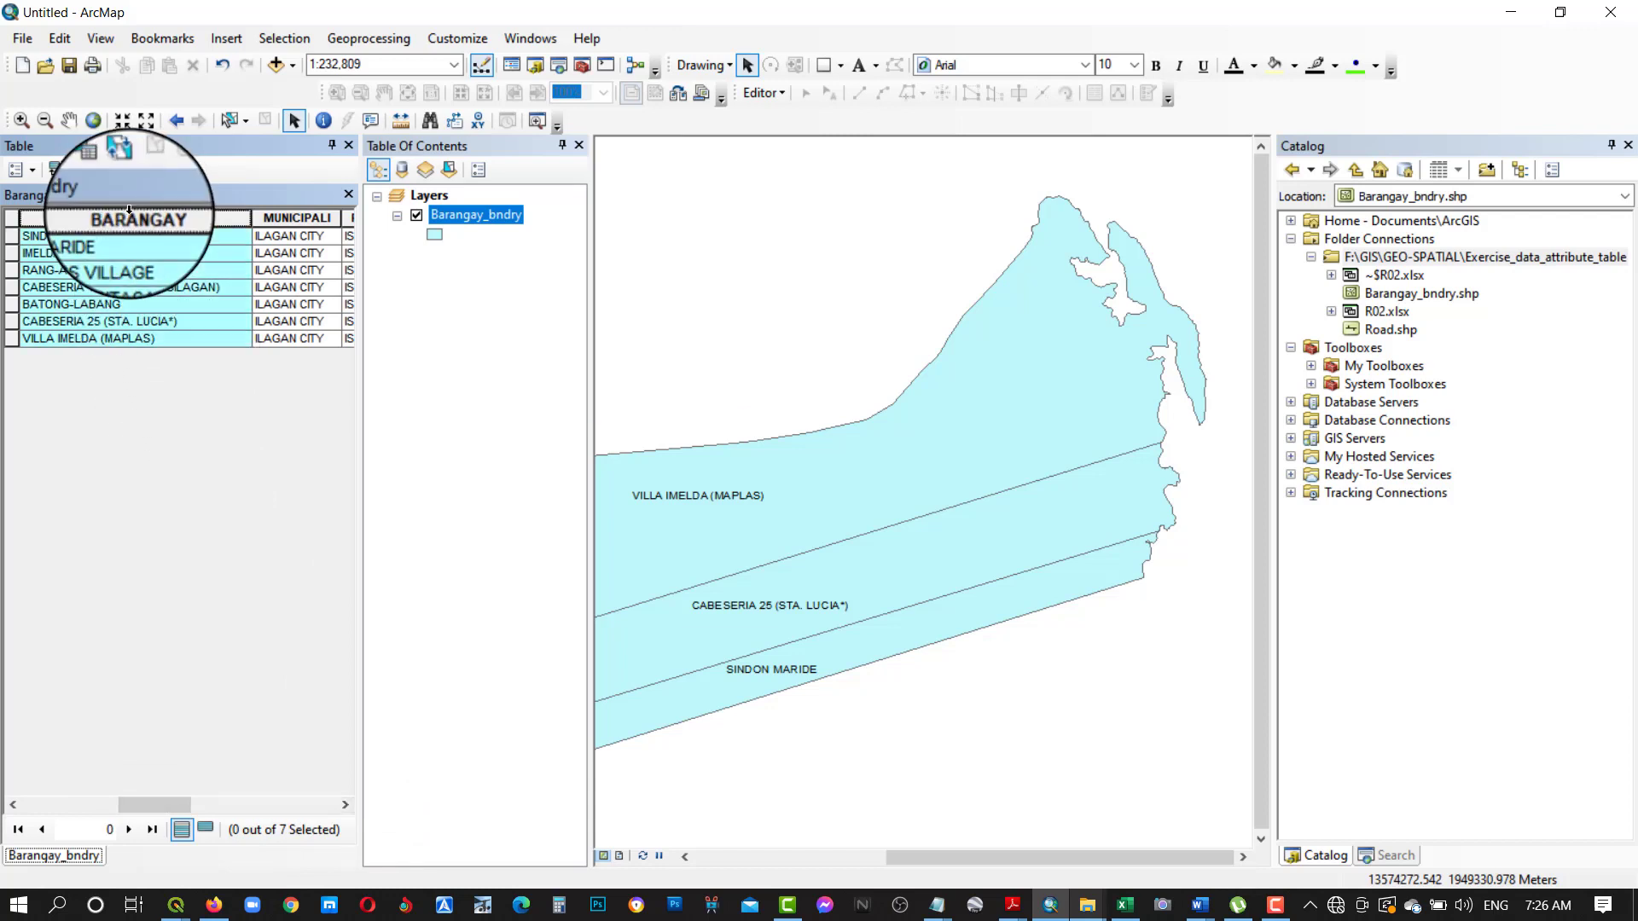
Step: Examine the population columns TOTPOP2000, TOTPOP2007 and TOTPOP2010 in the Barangay_bndry attribute table
{"action": "left_click", "coordinate": [341, 805]}
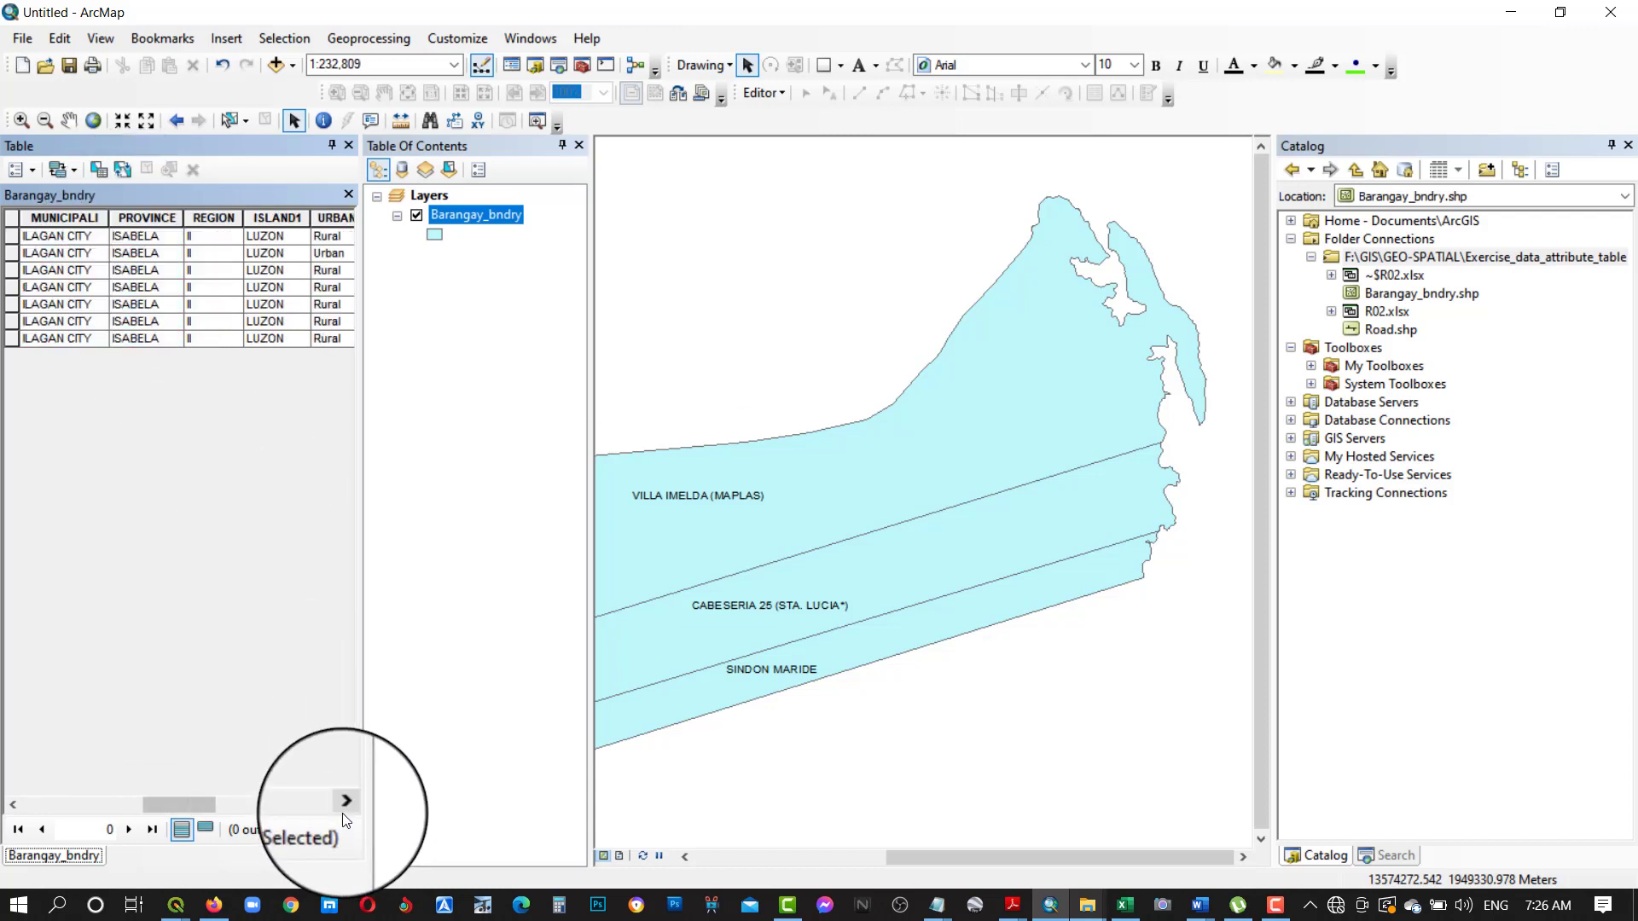
{"action": "left_click", "coordinate": [341, 805]}
{"action": "left_click", "coordinate": [341, 805]}
{"action": "left_click", "coordinate": [342, 805]}
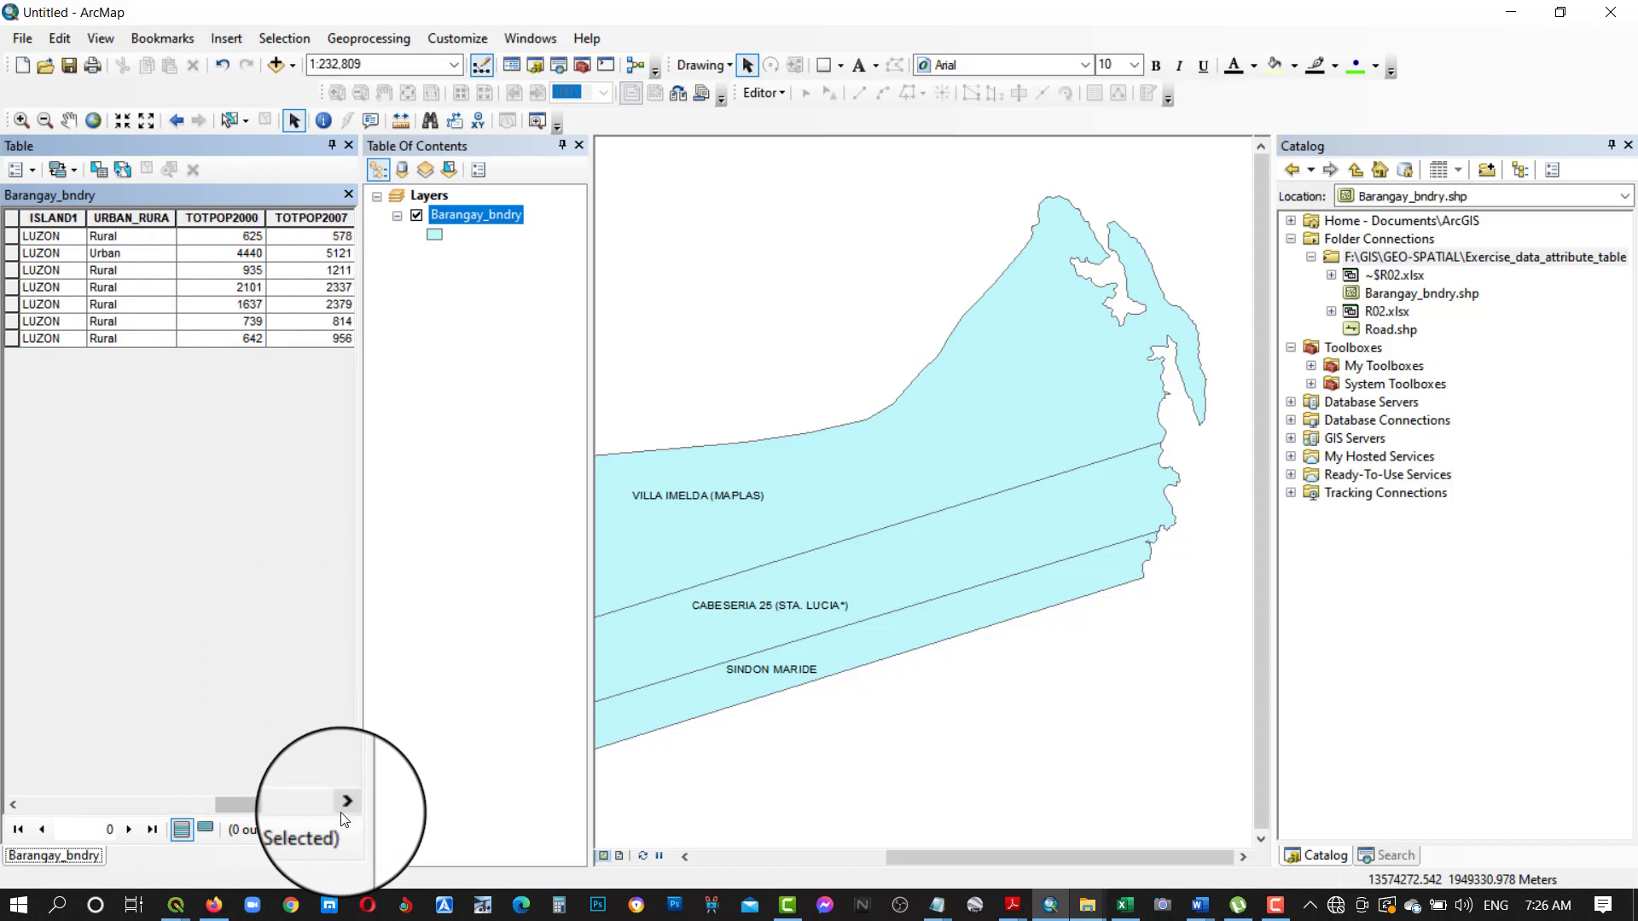
{"action": "left_click", "coordinate": [345, 805]}
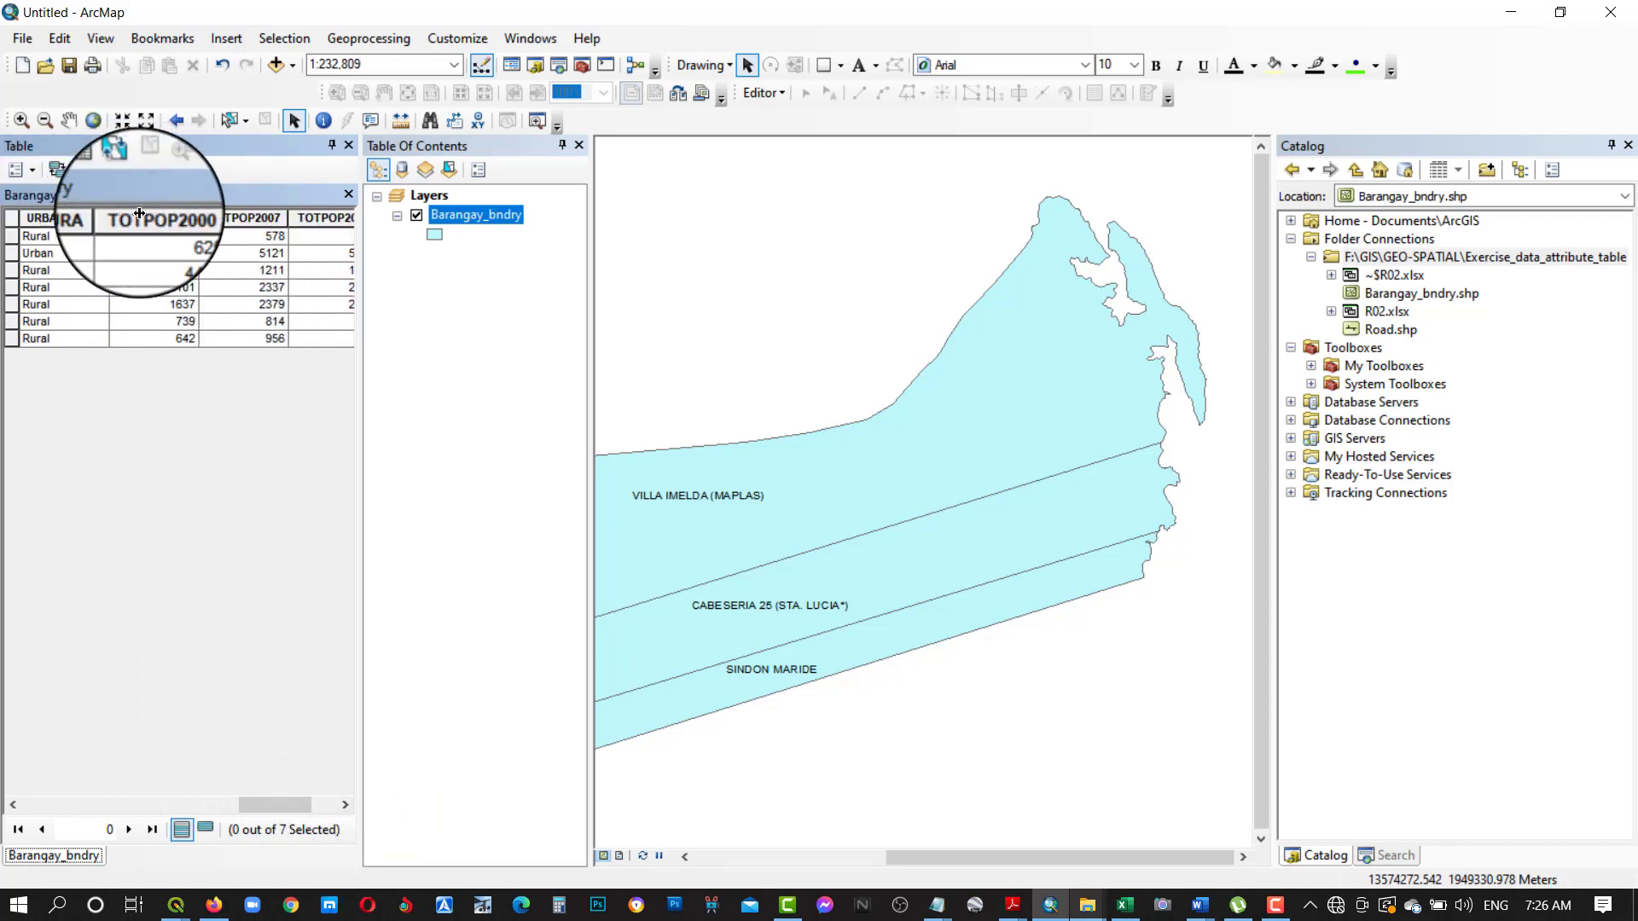
{"action": "left_click", "coordinate": [230, 217]}
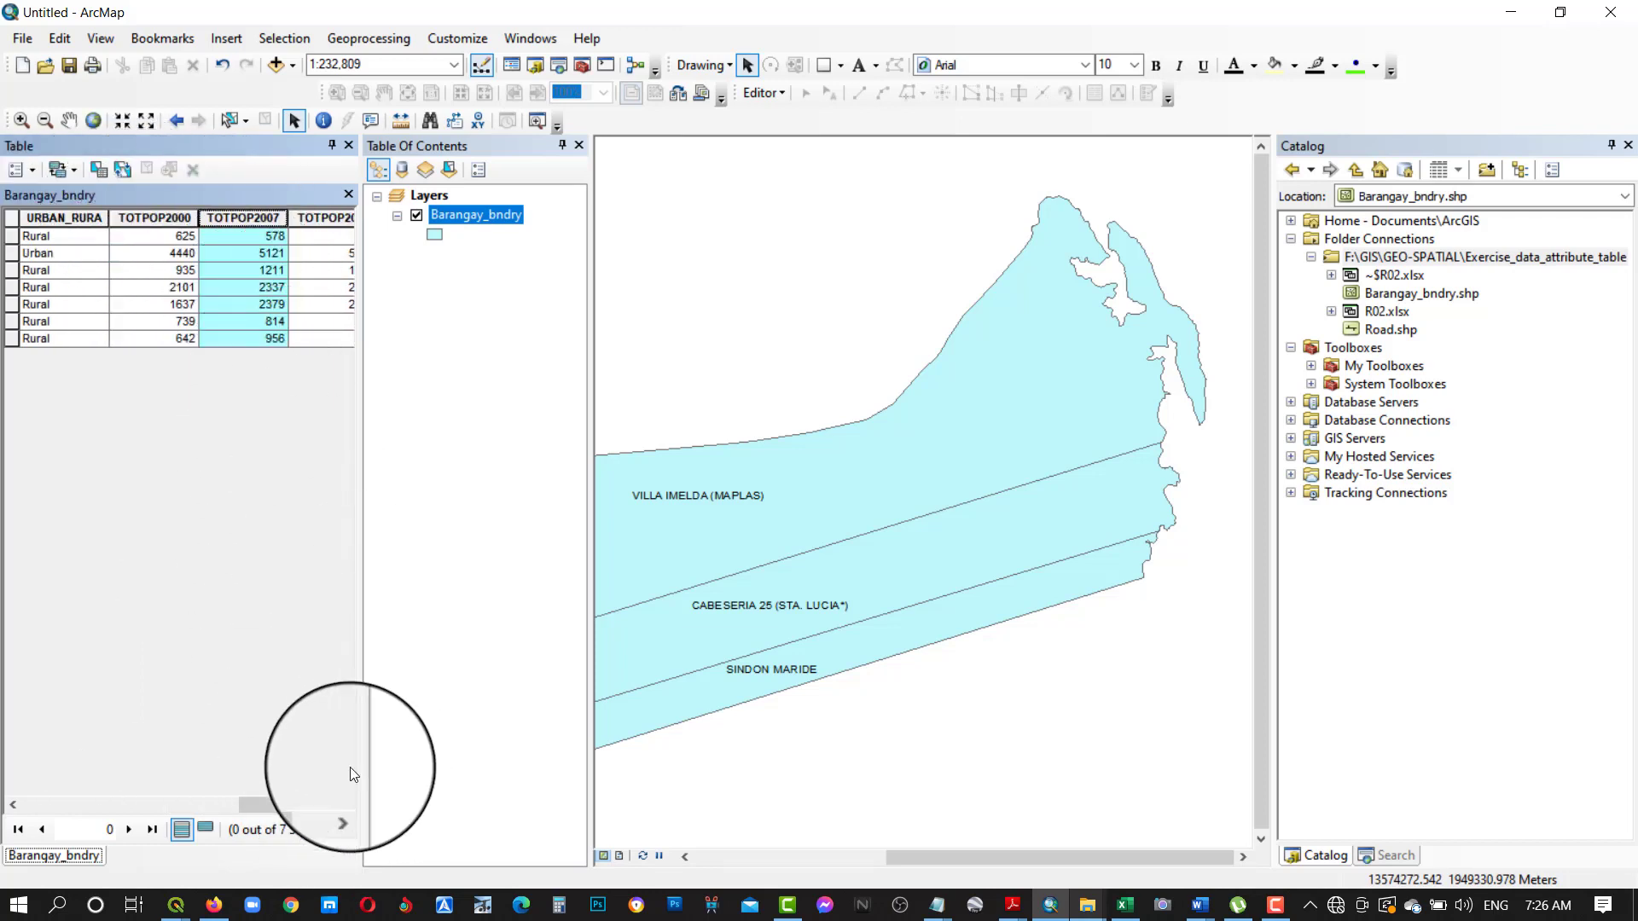
{"action": "left_click", "coordinate": [343, 804]}
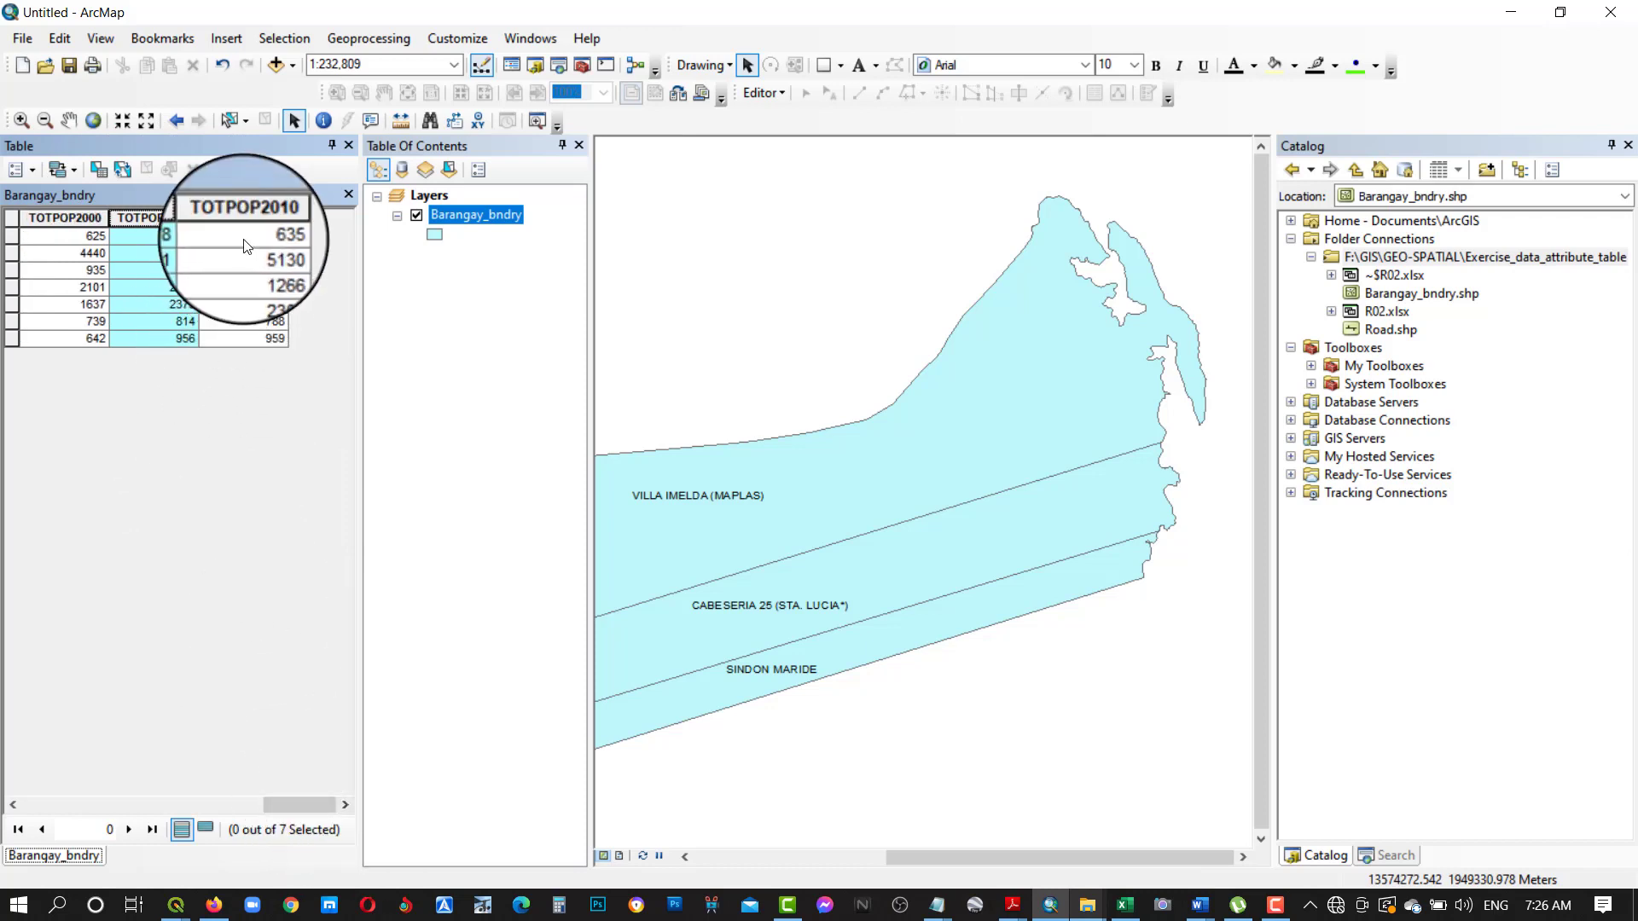
{"action": "left_click", "coordinate": [263, 218]}
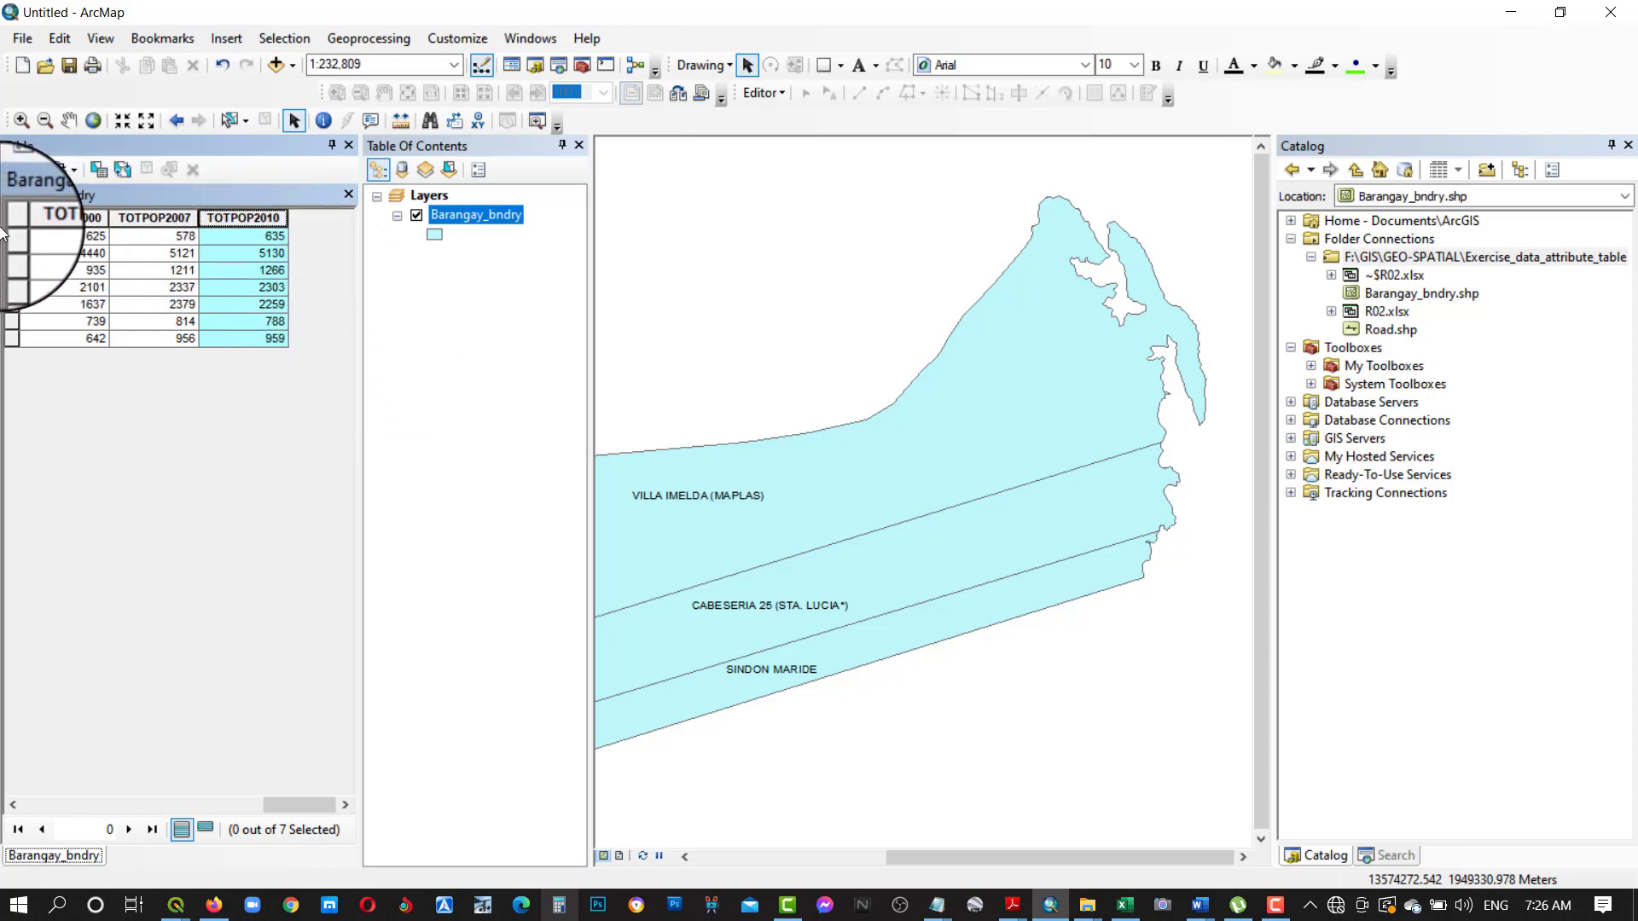
Step: Begin adding a field to the Barangay_bndry attribute table and name it TOTPOP2015
{"action": "key", "text": "Left"}
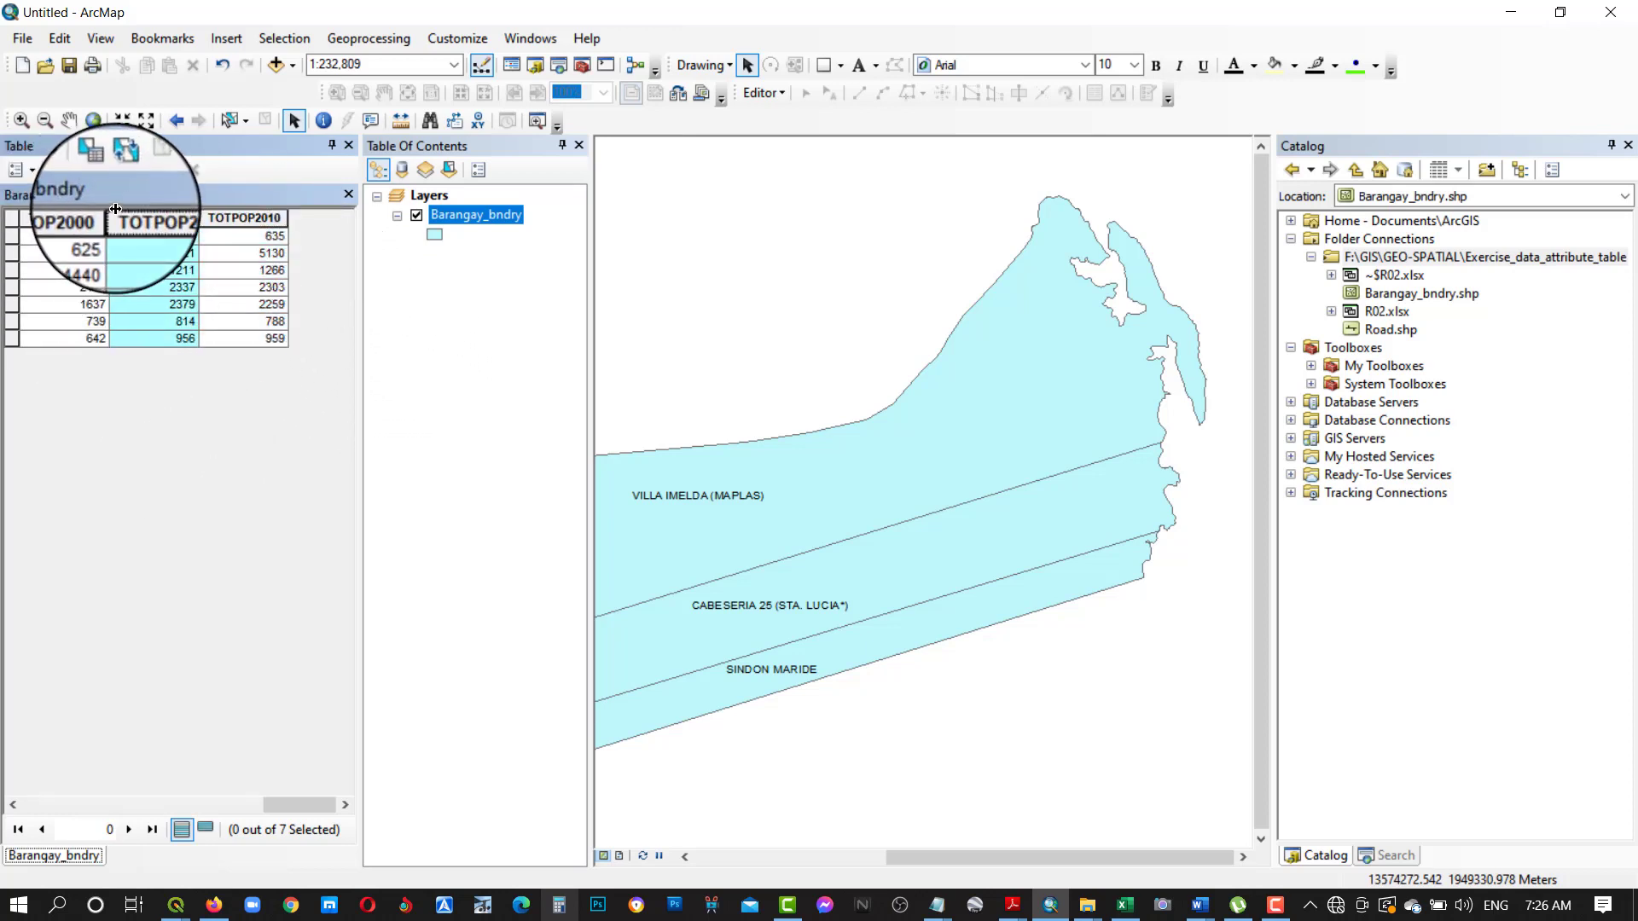
{"action": "left_click", "coordinate": [33, 171]}
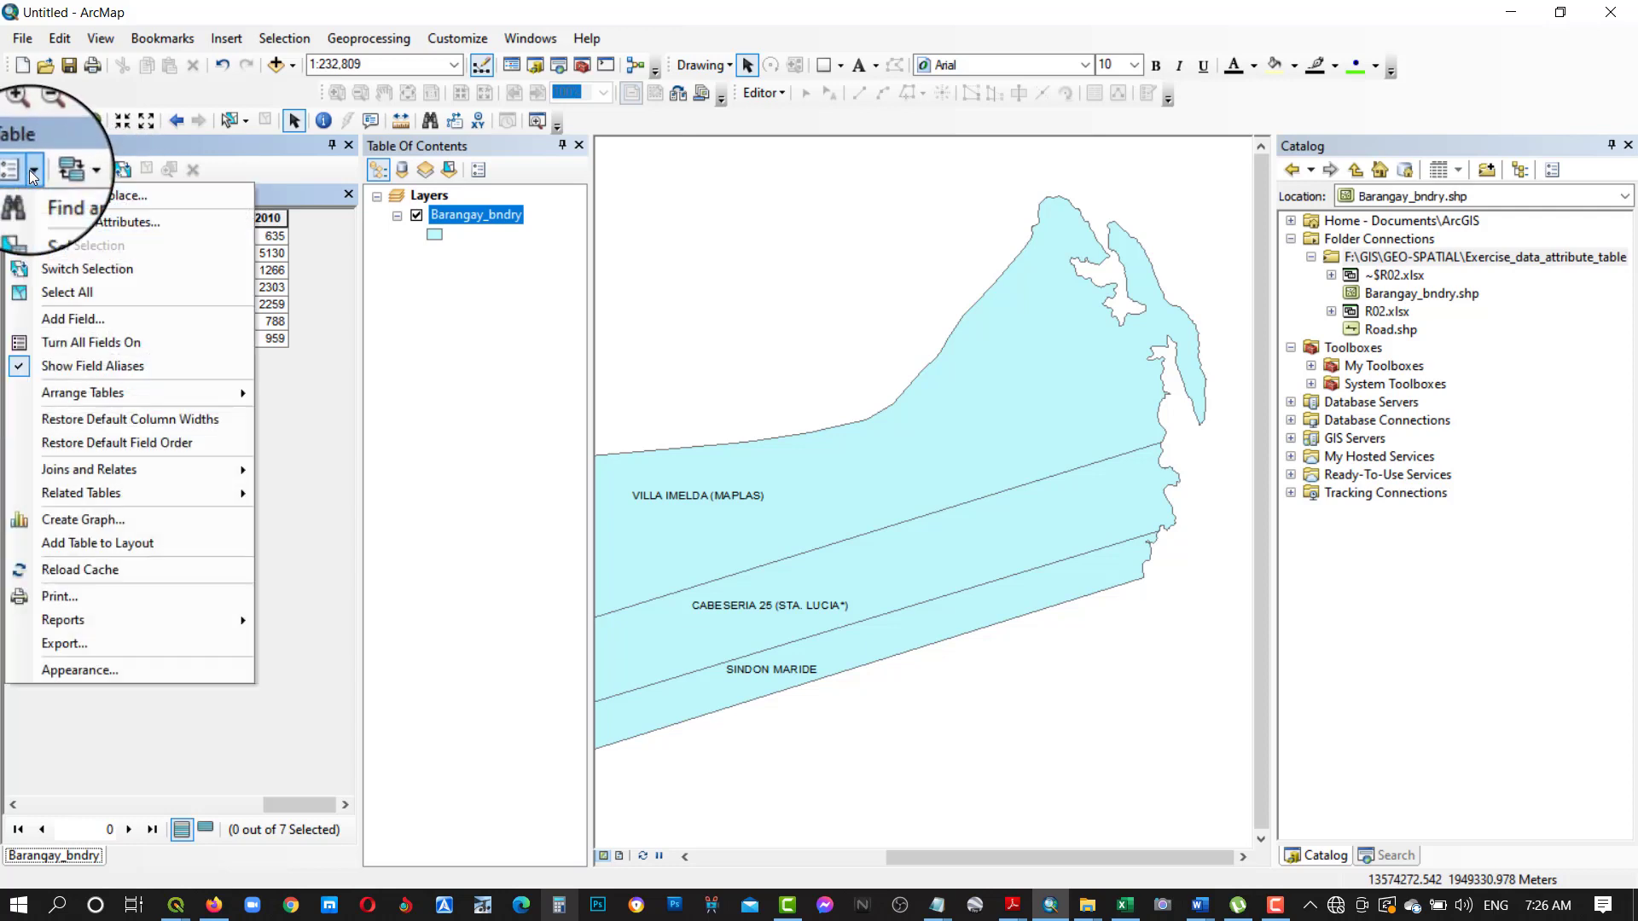
{"action": "left_click", "coordinate": [59, 321]}
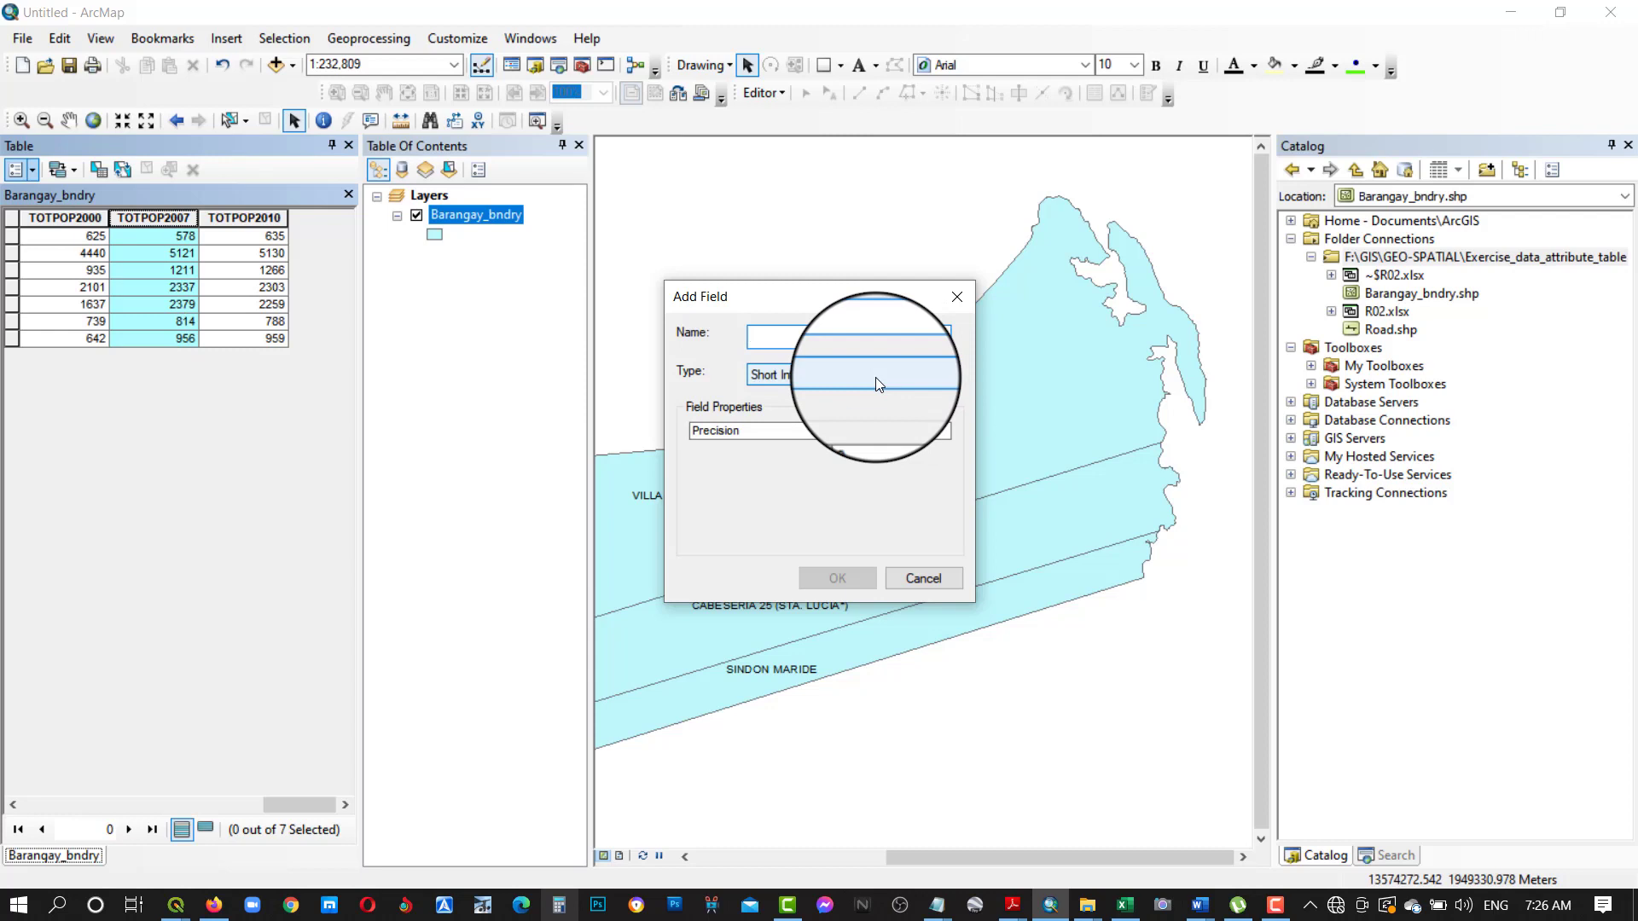
{"action": "key", "text": "Caps_Lock"}
{"action": "type", "text": "TO"}
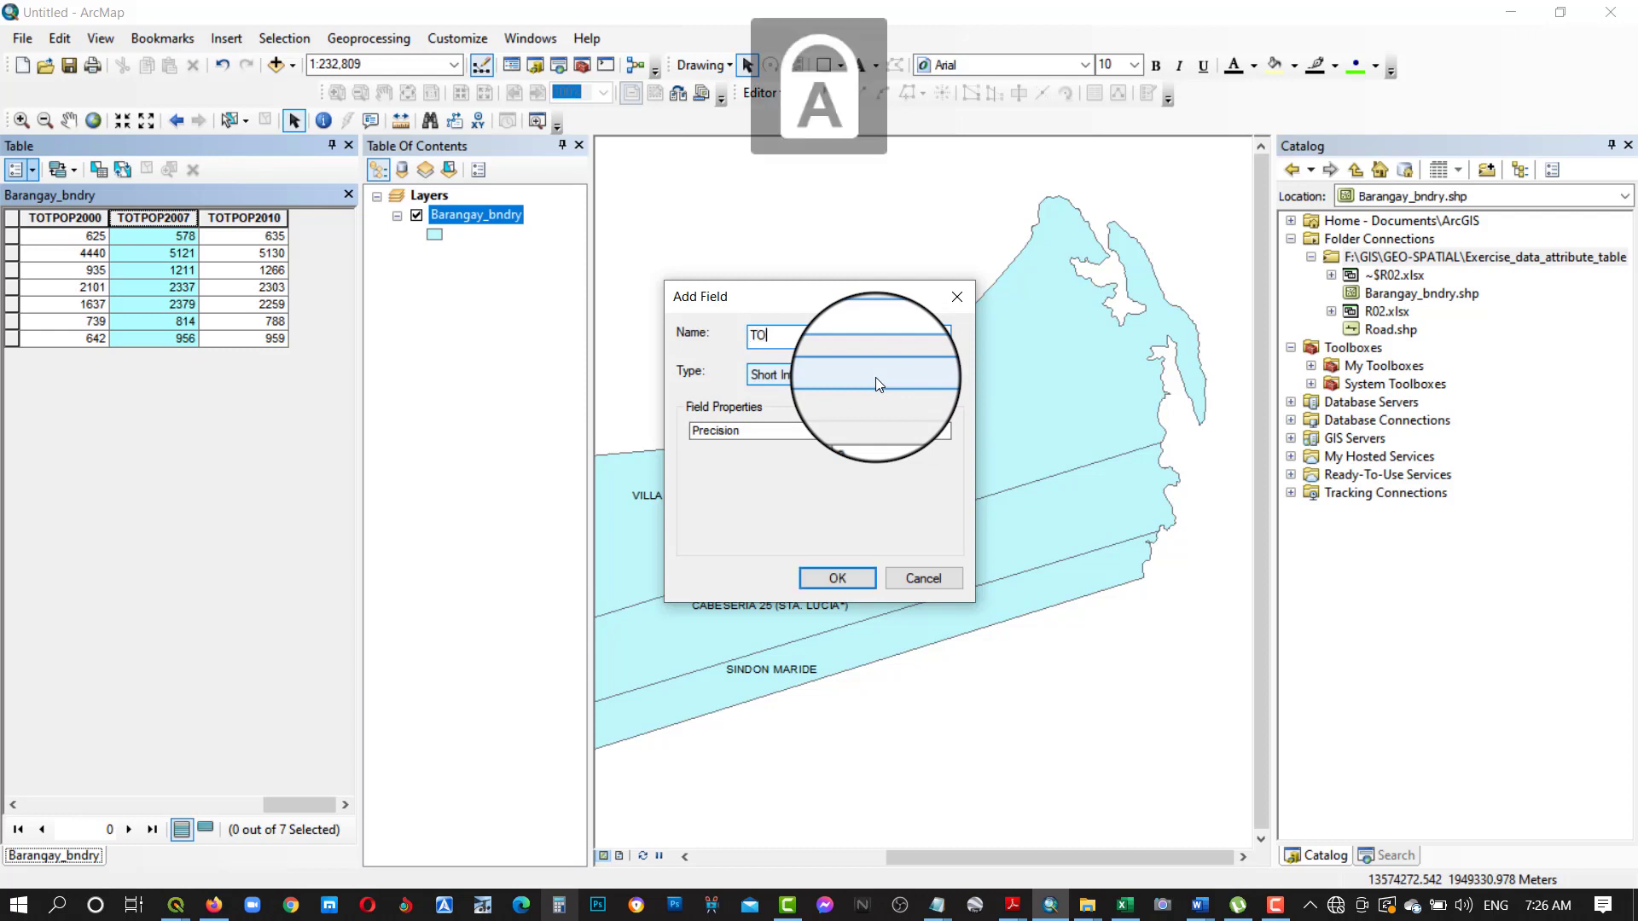
{"action": "type", "text": "TPOP"}
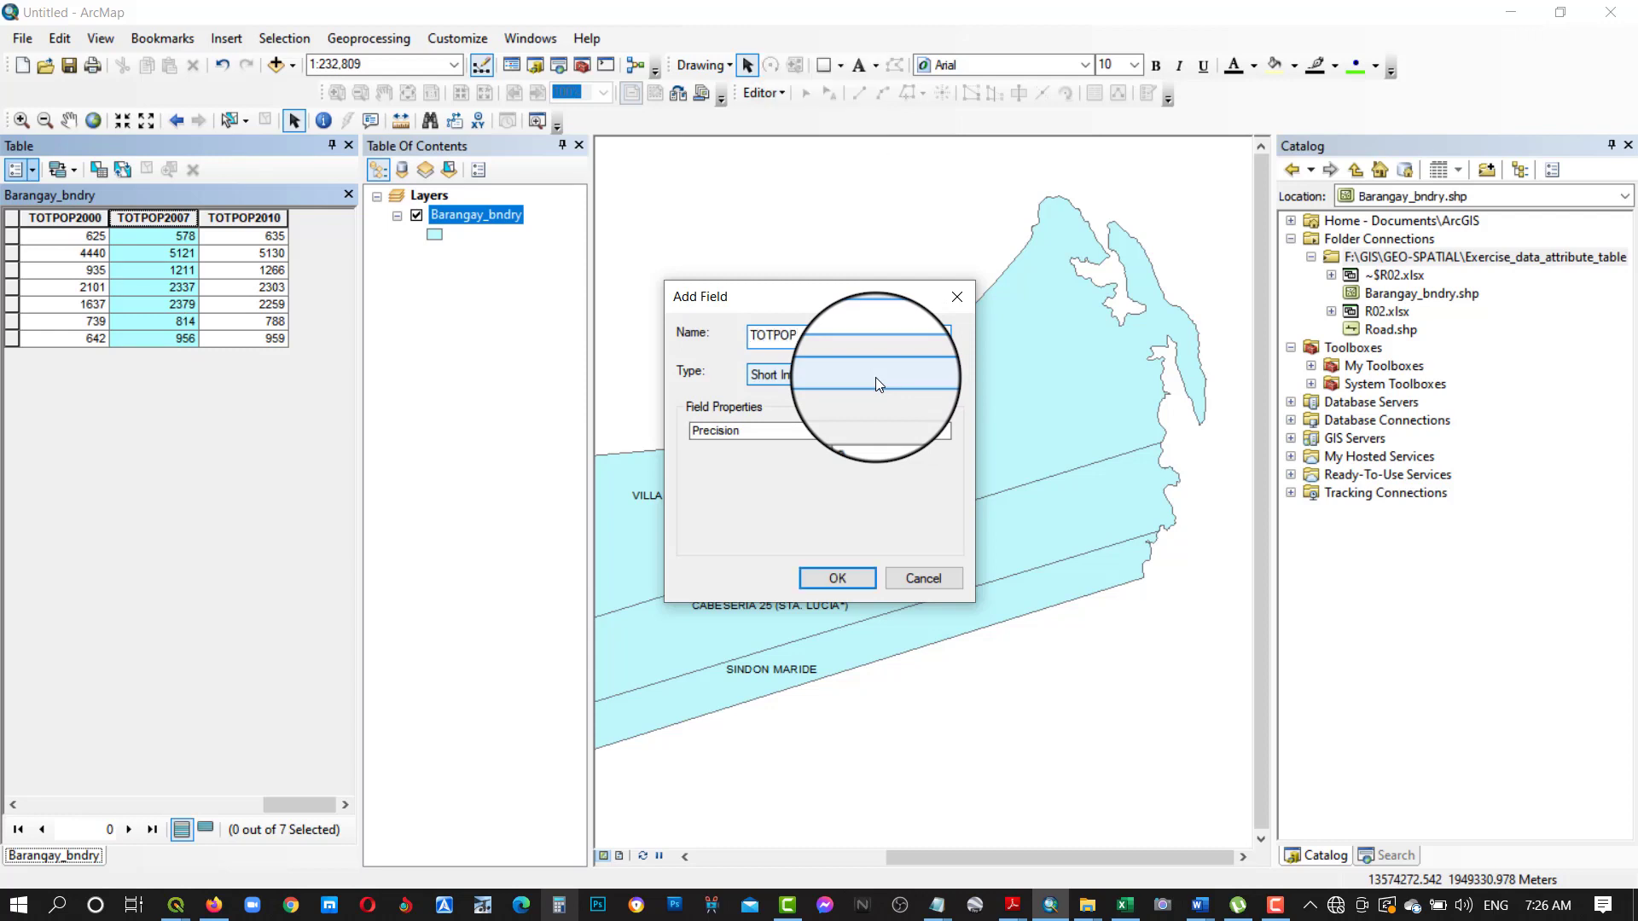
{"action": "type", "text": "2015"}
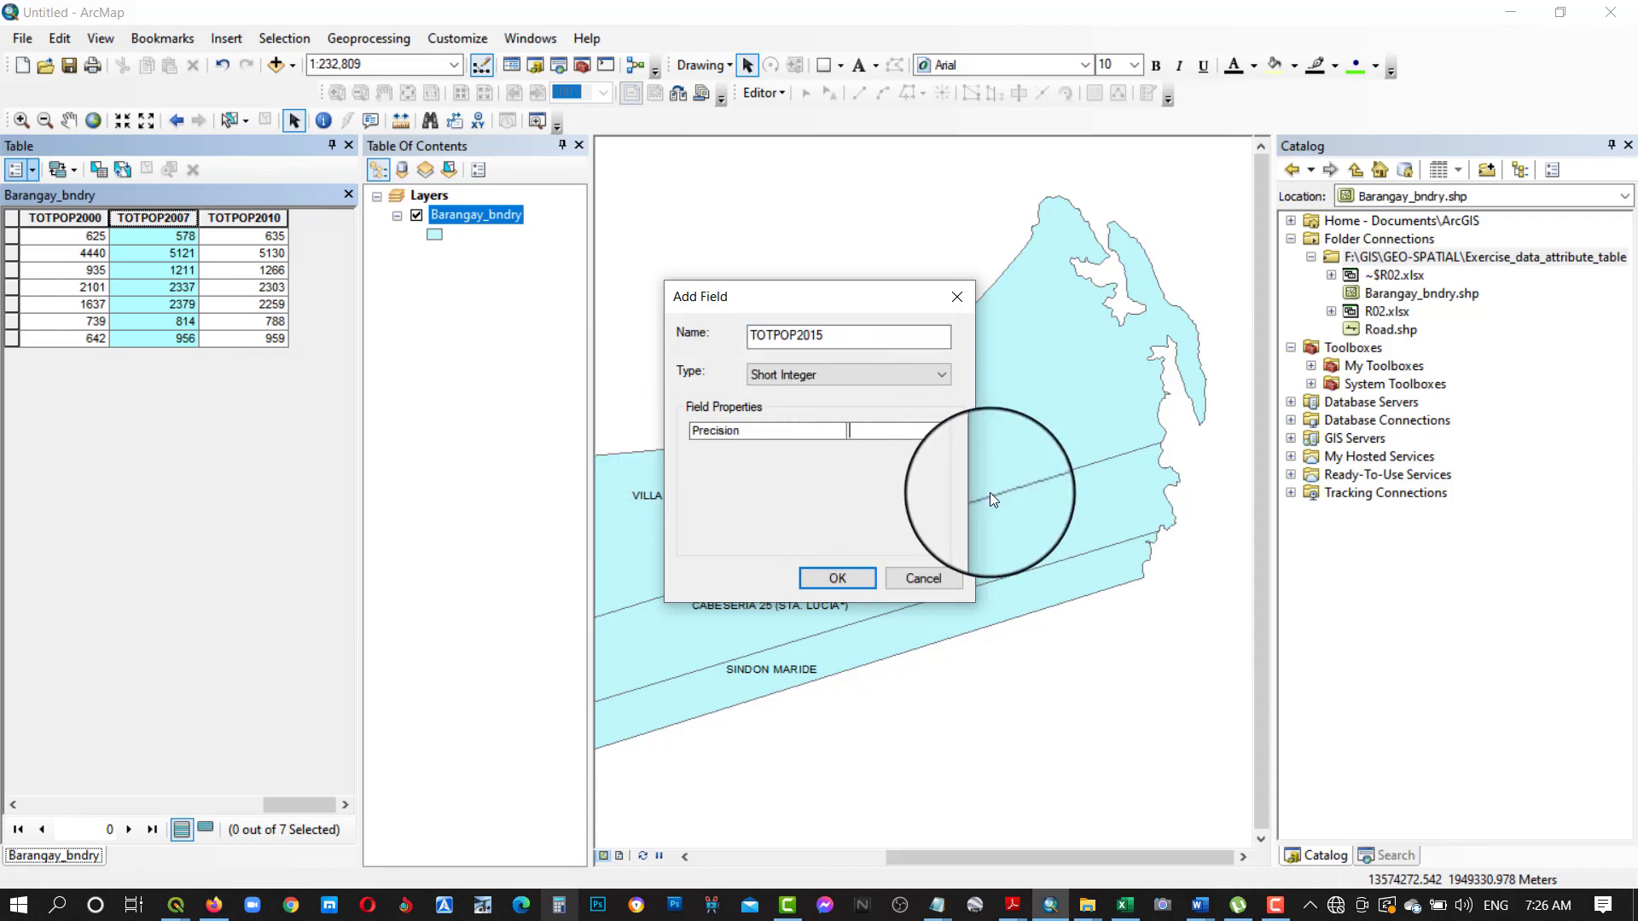
Step: Keep the TOTPOP2015 field's type as Short Integer, set its precision to 10 and create it
{"action": "left_click", "coordinate": [935, 376]}
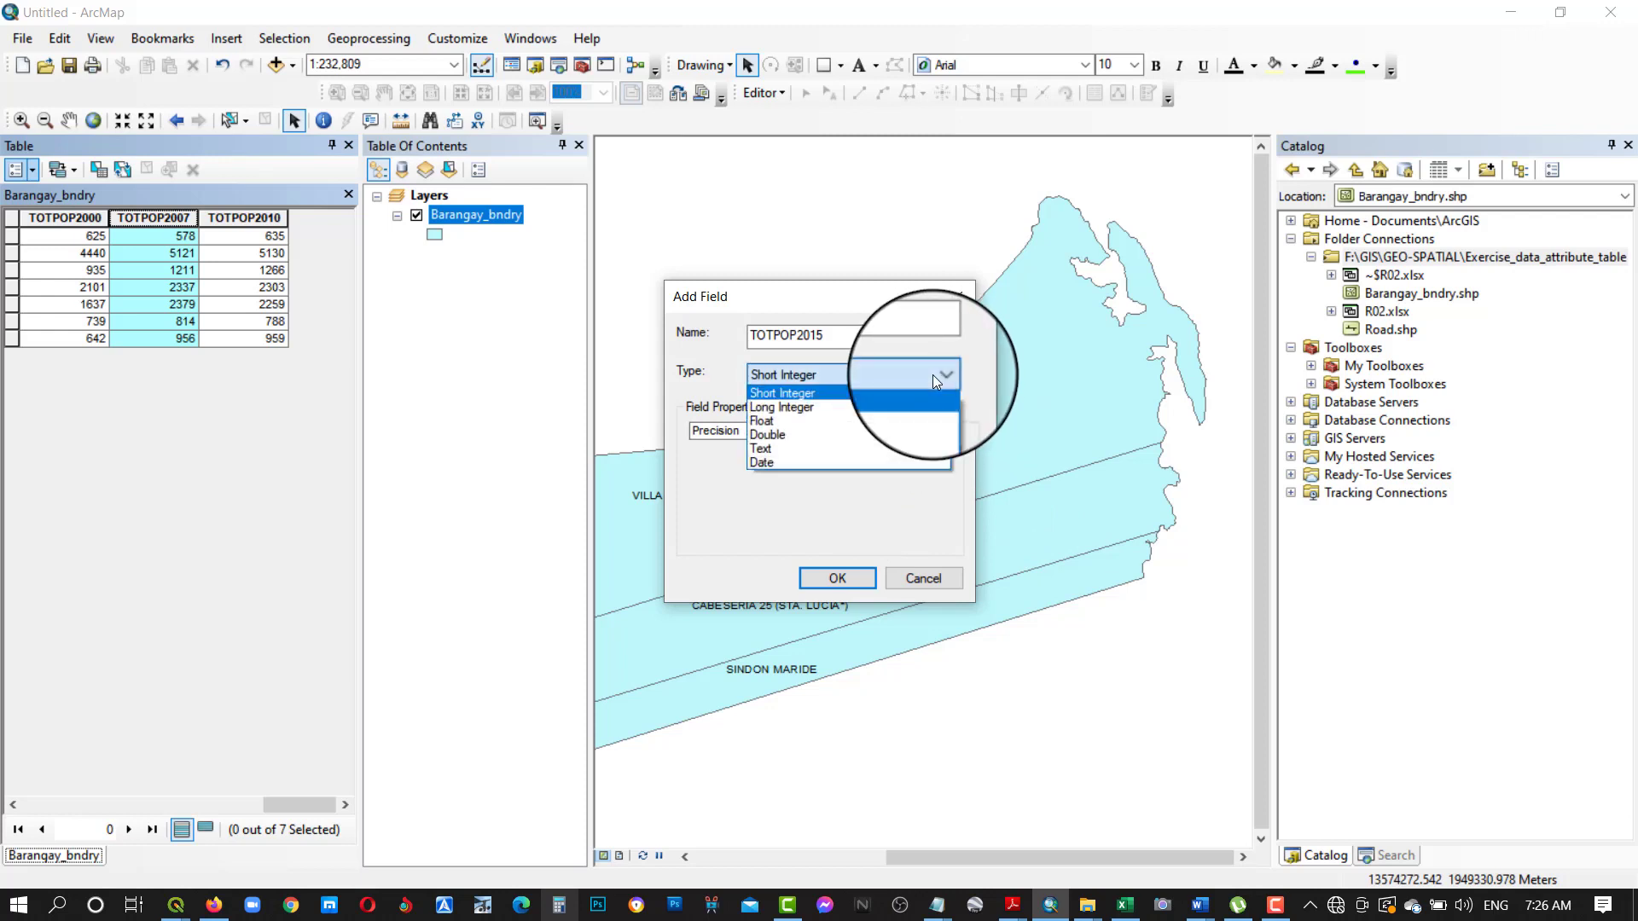
{"action": "left_click", "coordinate": [901, 391]}
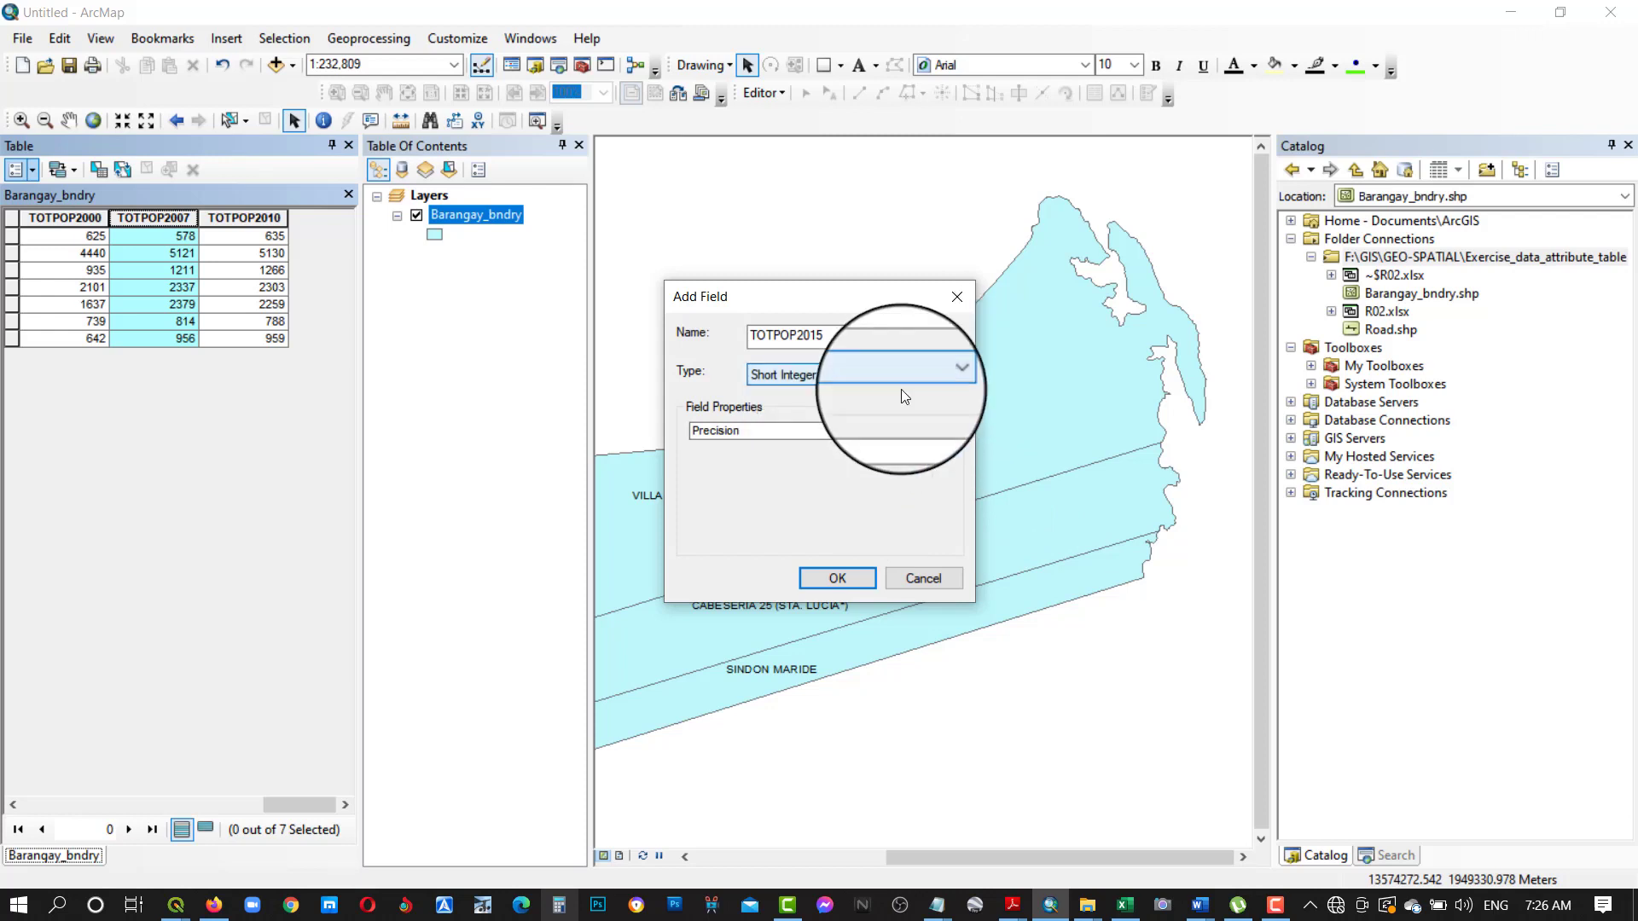
{"action": "left_click", "coordinate": [878, 443]}
{"action": "key", "text": "Num_Lock"}
{"action": "type", "text": "1"}
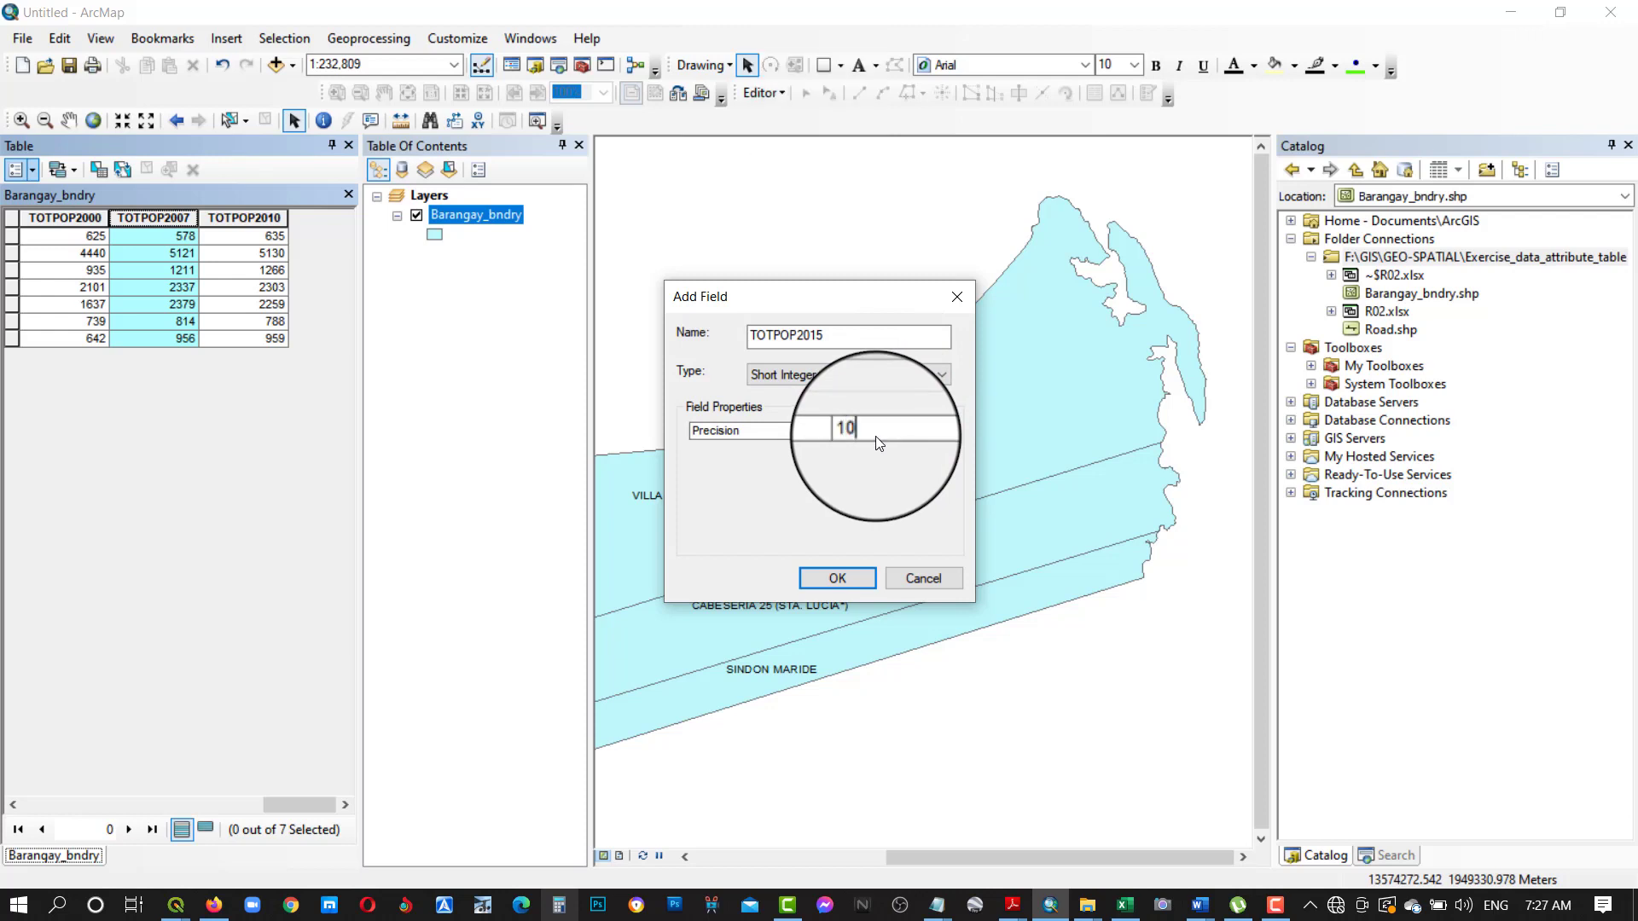
{"action": "type", "text": "0"}
{"action": "left_click", "coordinate": [863, 582]}
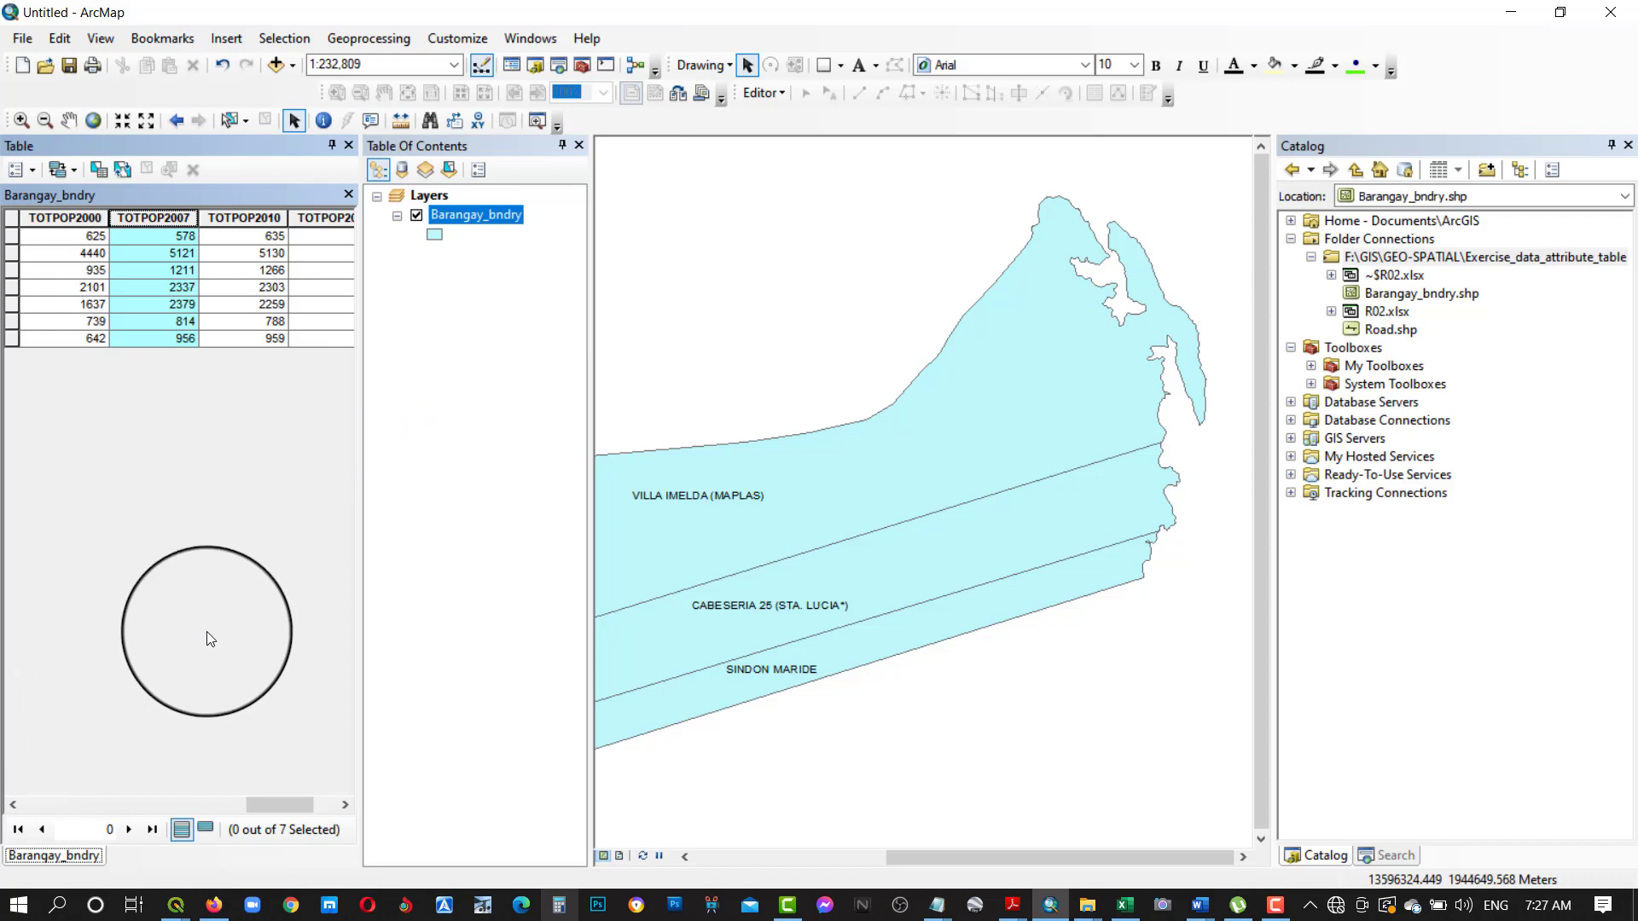
Step: Start an edit session on the Barangay_bndry layer so the TOTPOP2015 column can be filled in
{"action": "scroll", "coordinate": [205, 614], "scroll_direction": "right", "scroll_amount": 2}
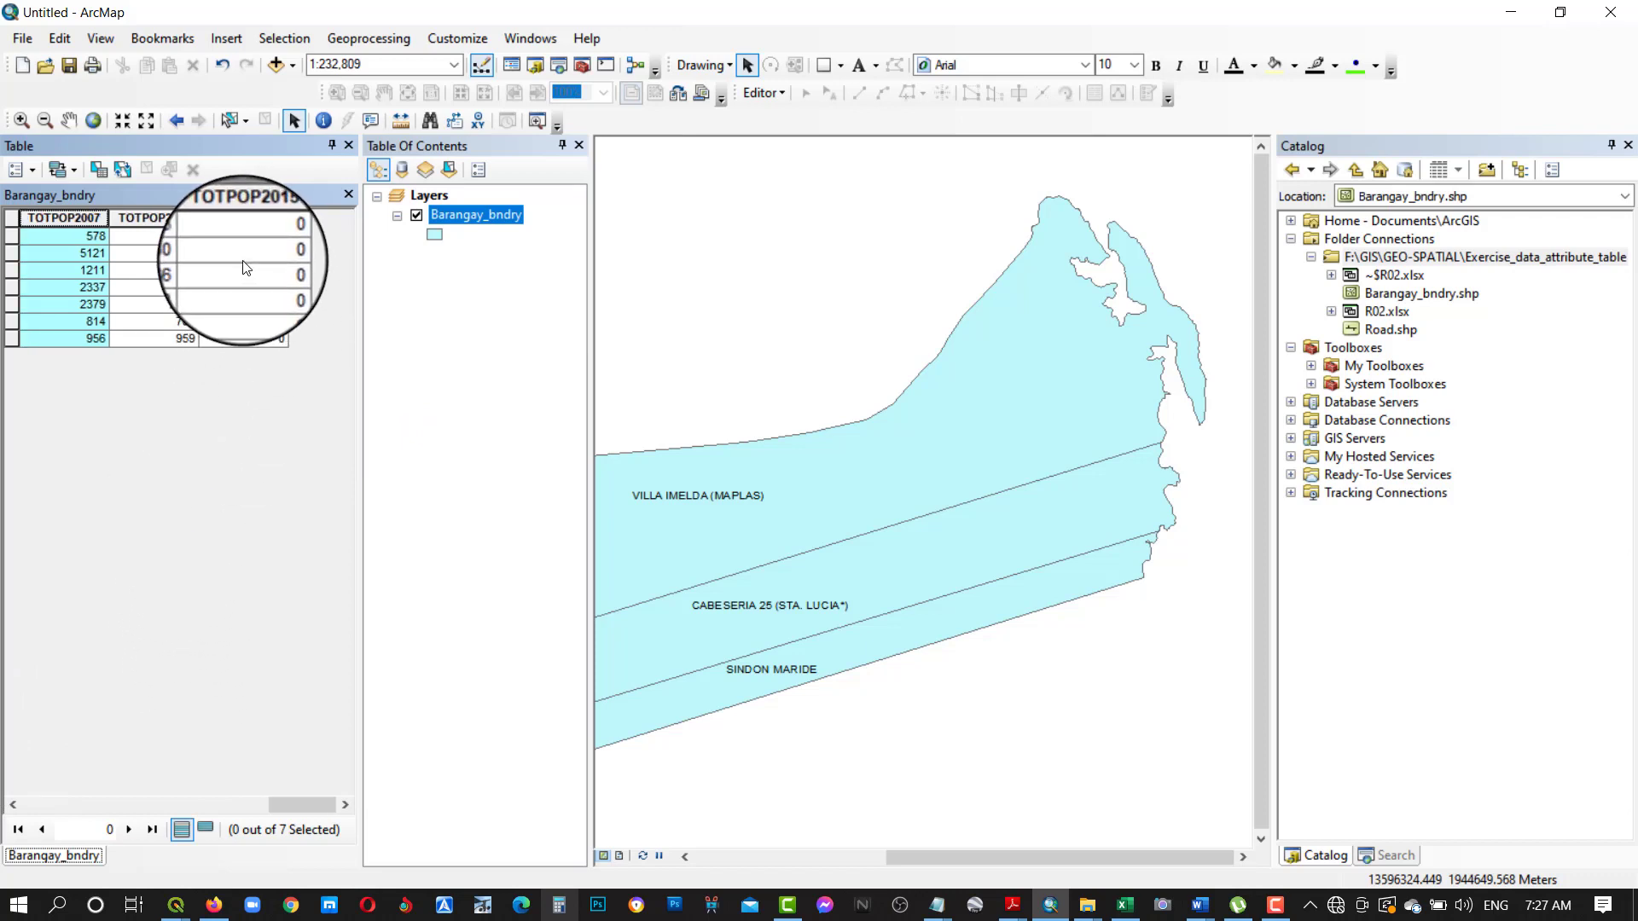
{"action": "right_click", "coordinate": [461, 216]}
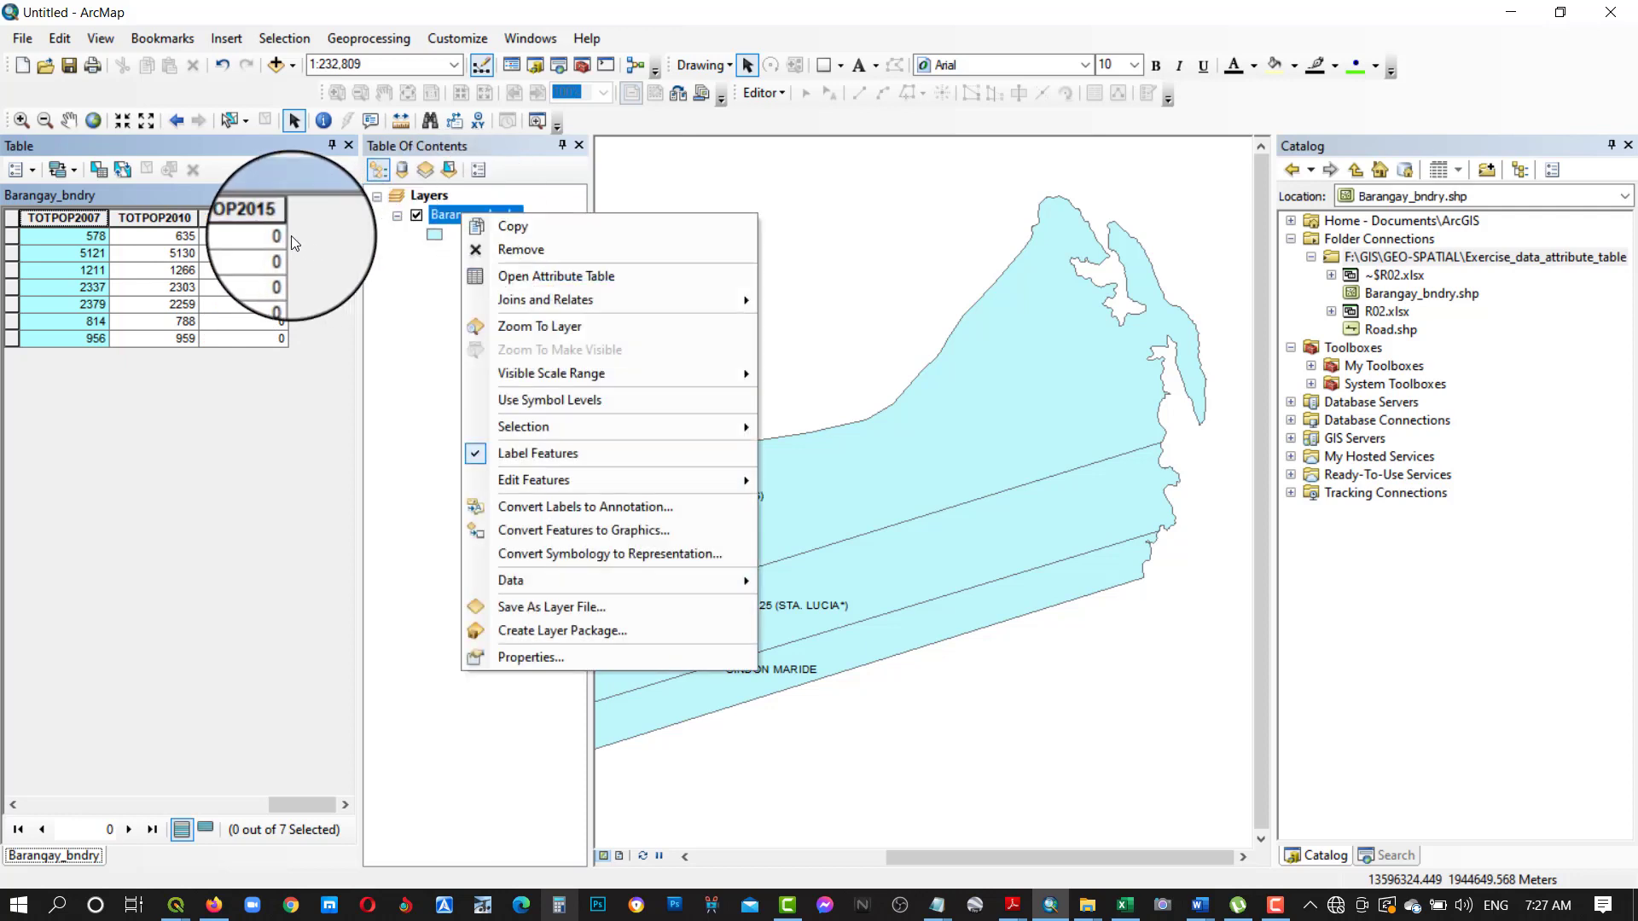
{"action": "left_click", "coordinate": [260, 235]}
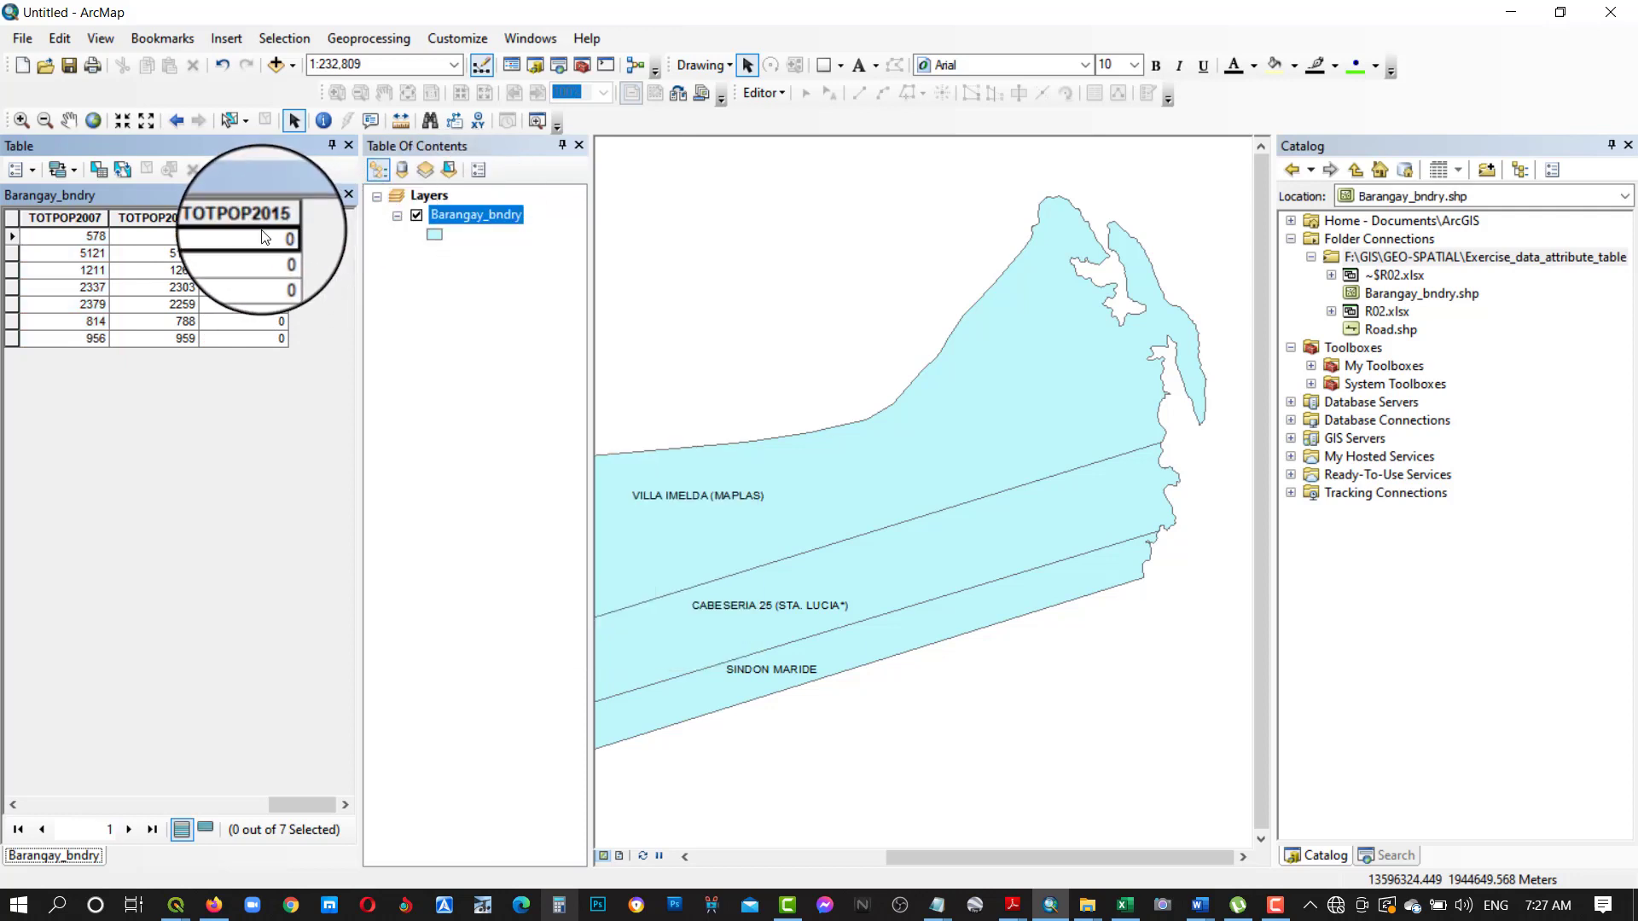
{"action": "right_click", "coordinate": [445, 212]}
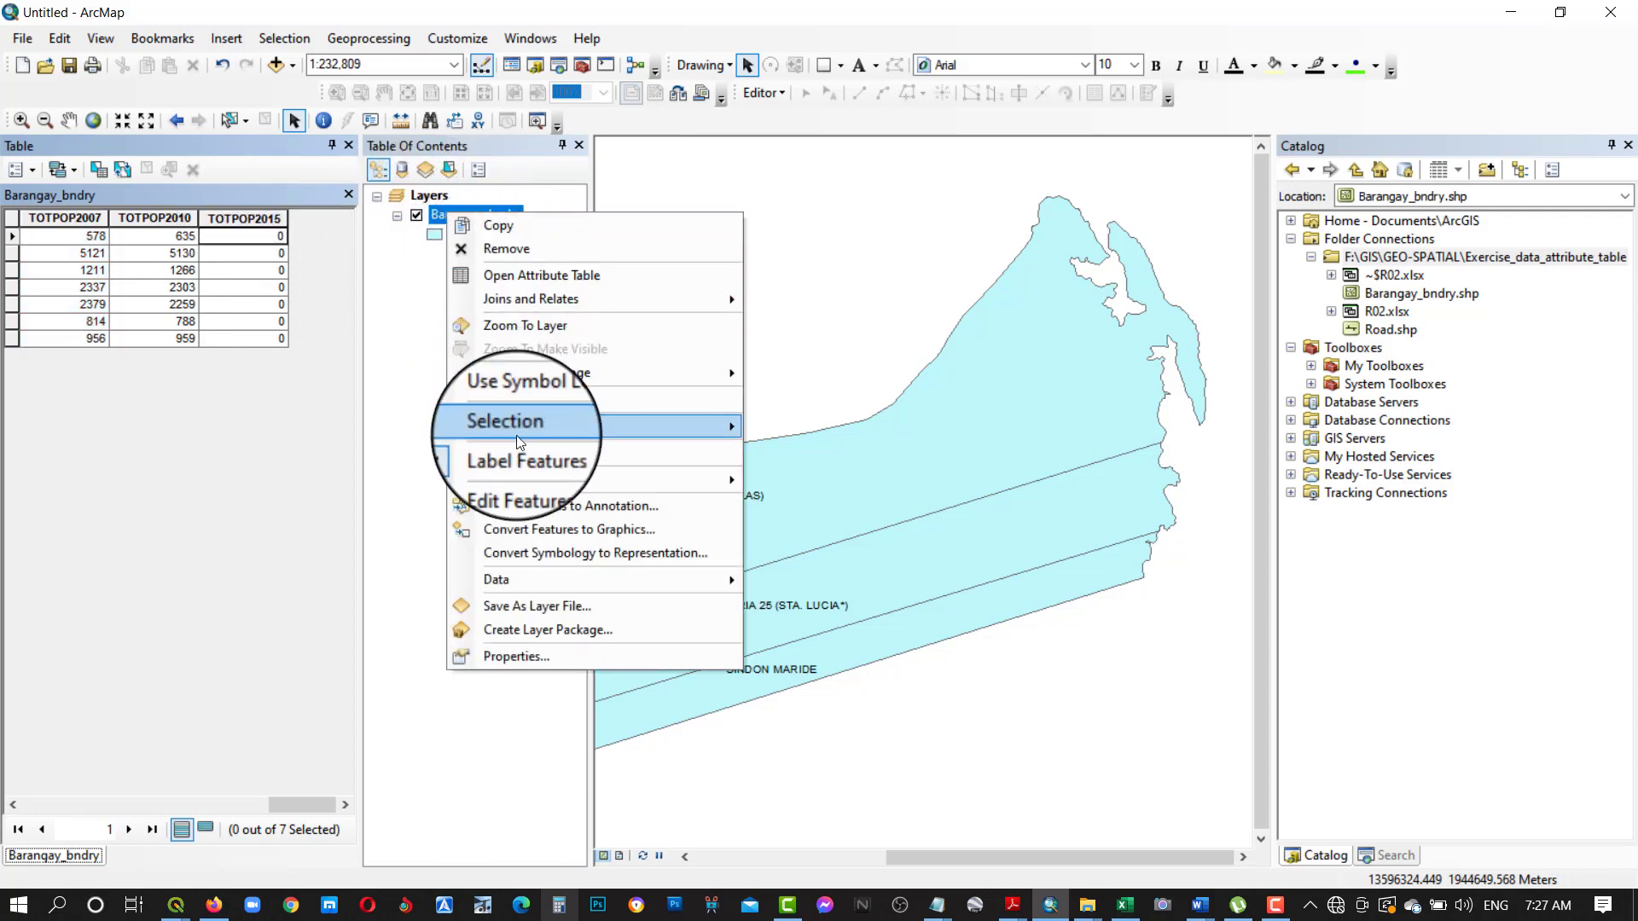
{"action": "mouse_move", "coordinate": [526, 483]}
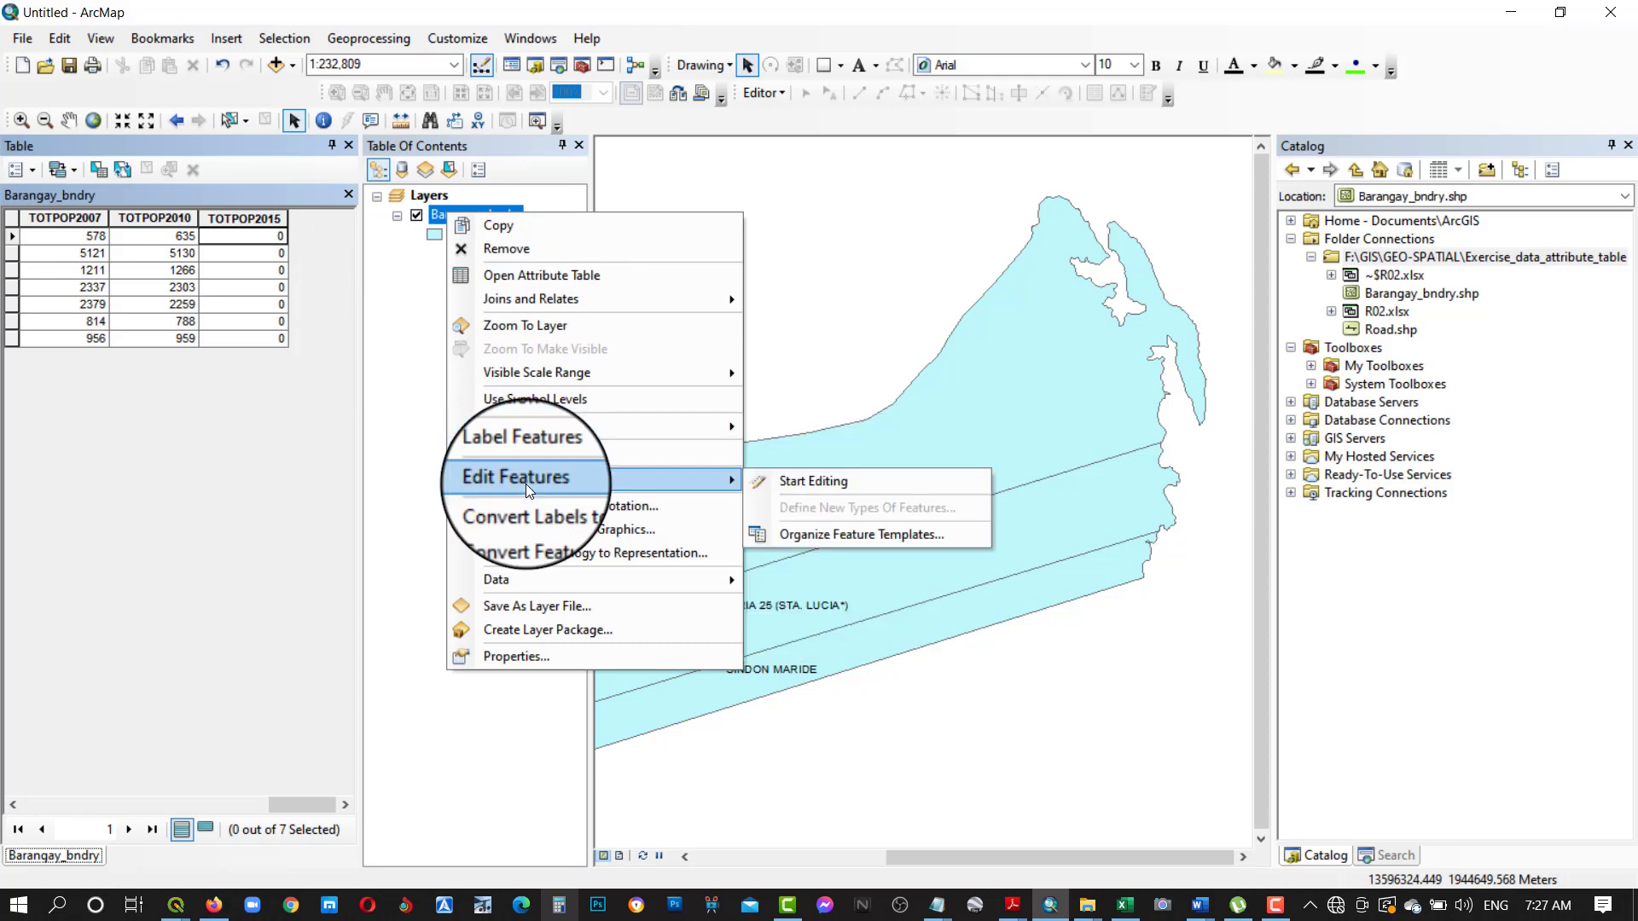
{"action": "left_click", "coordinate": [786, 480]}
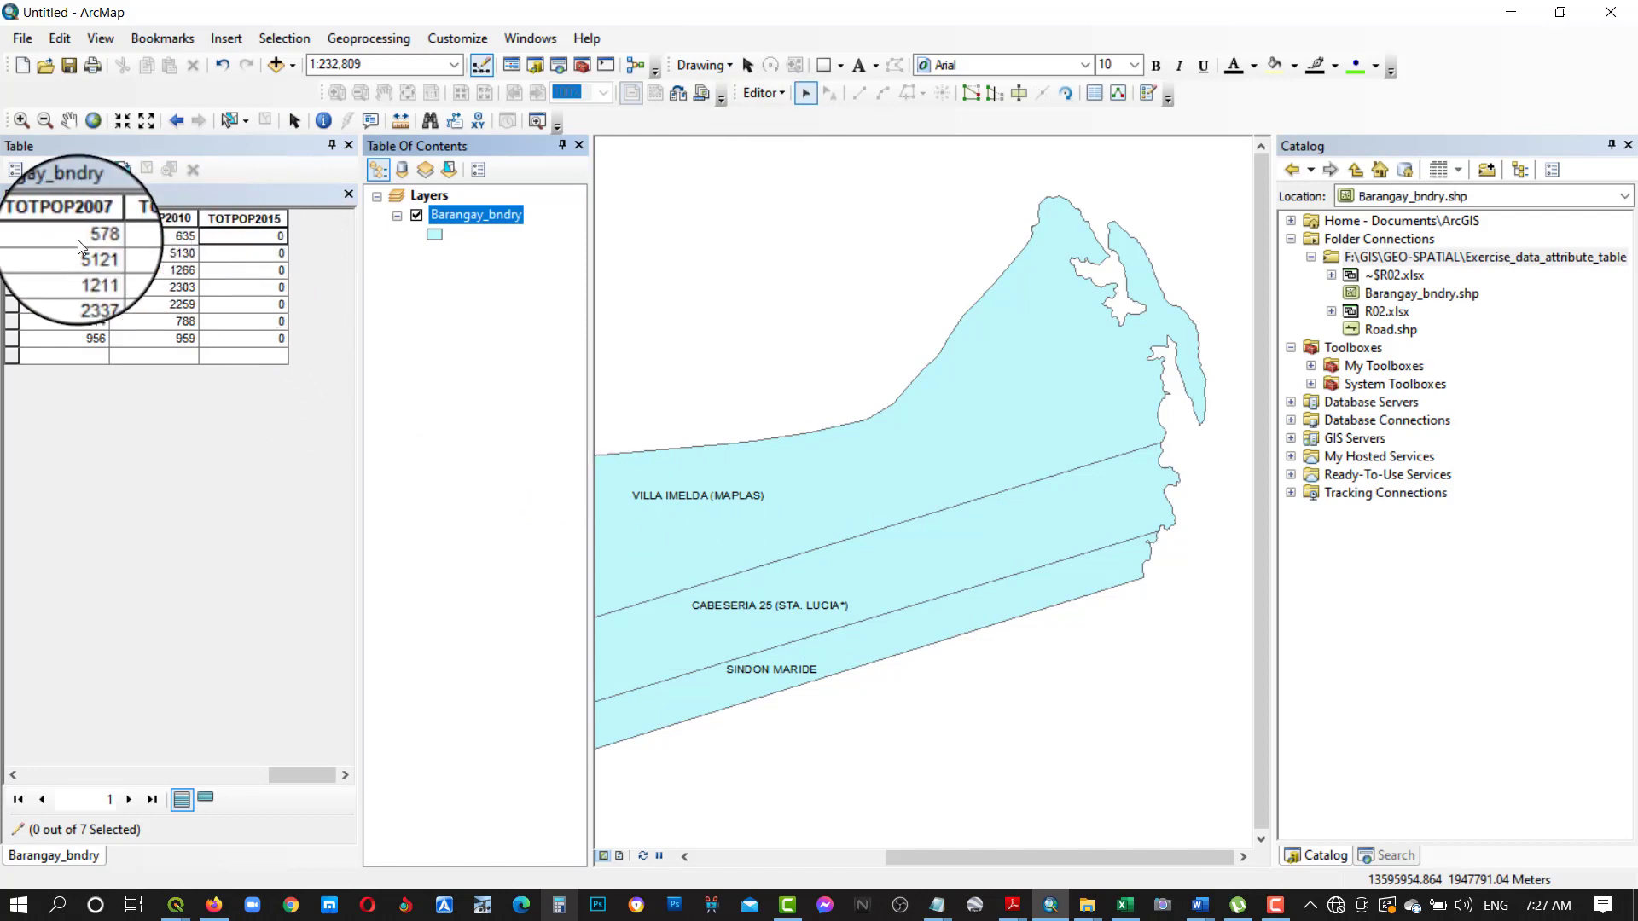
Step: Select the SINDON MARIDE record, look up its 2015 population in R02.xlsx in Excel, and set its TOTPOP2015 value to 688 in ArcMap
{"action": "left_click", "coordinate": [13, 236]}
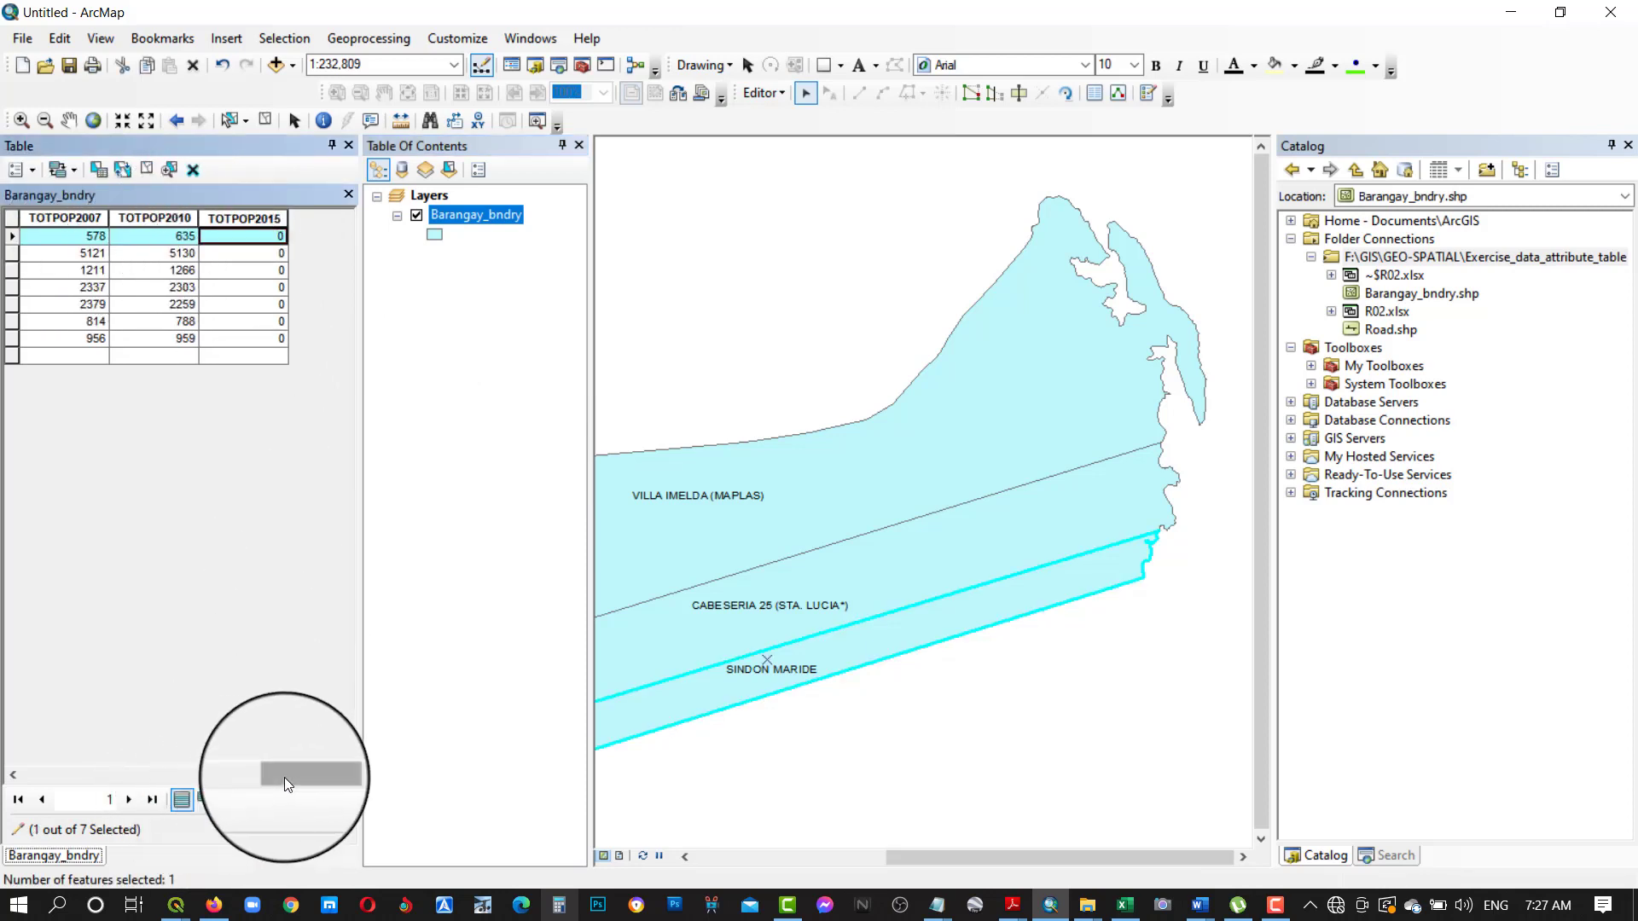
{"action": "left_click_drag", "start_coordinate": [287, 775], "coordinate": [121, 740]}
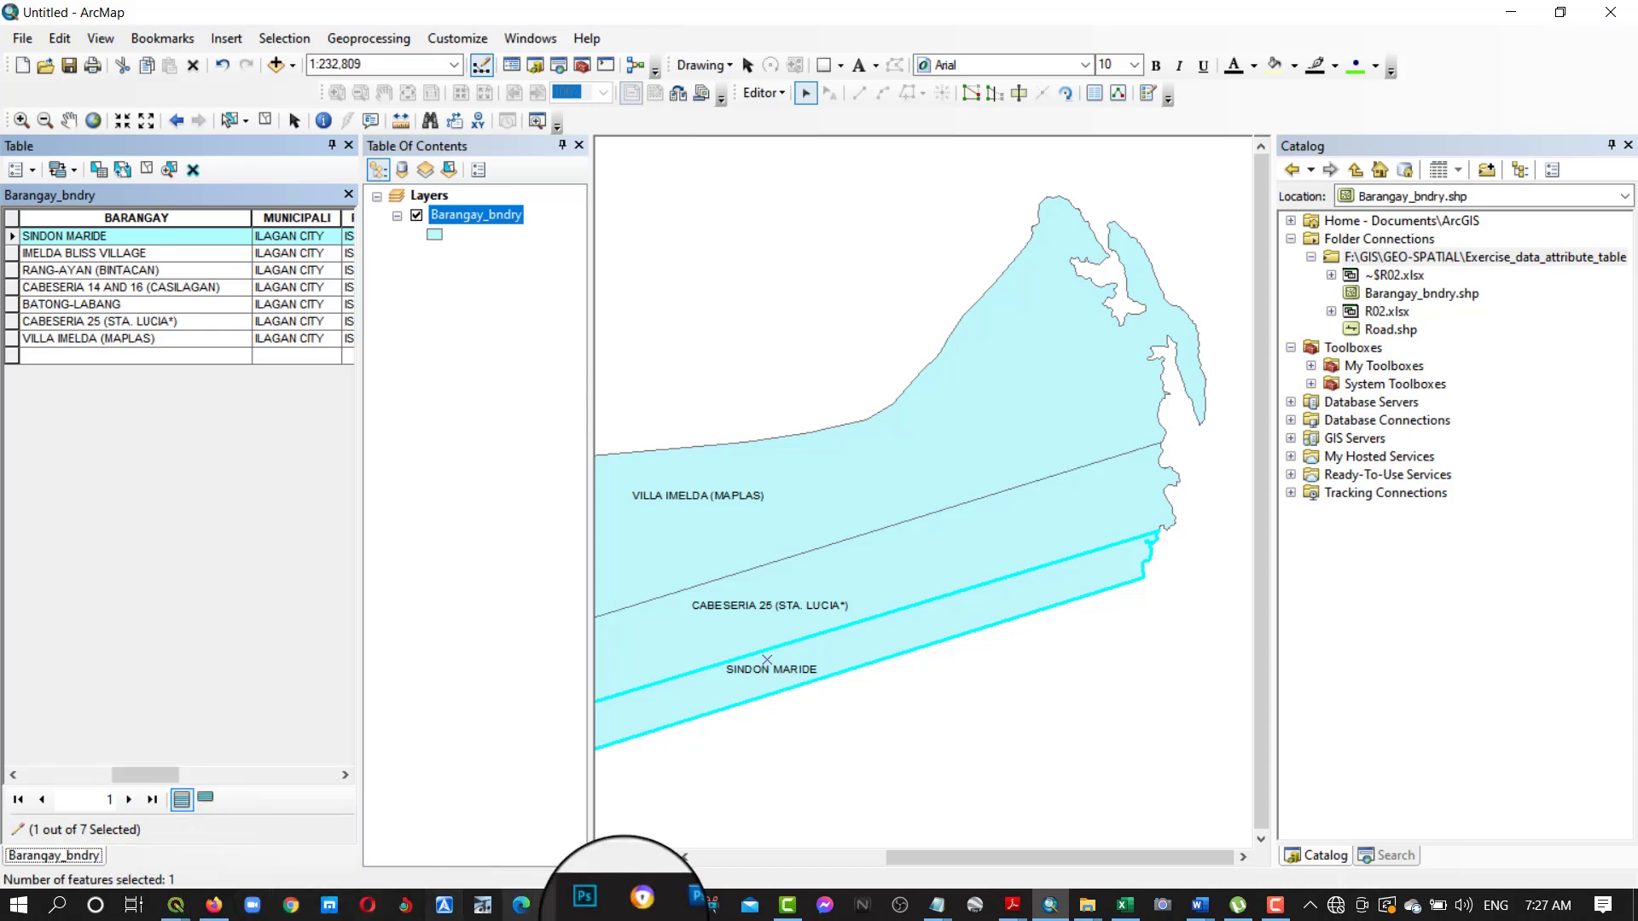
{"action": "left_click", "coordinate": [1123, 913]}
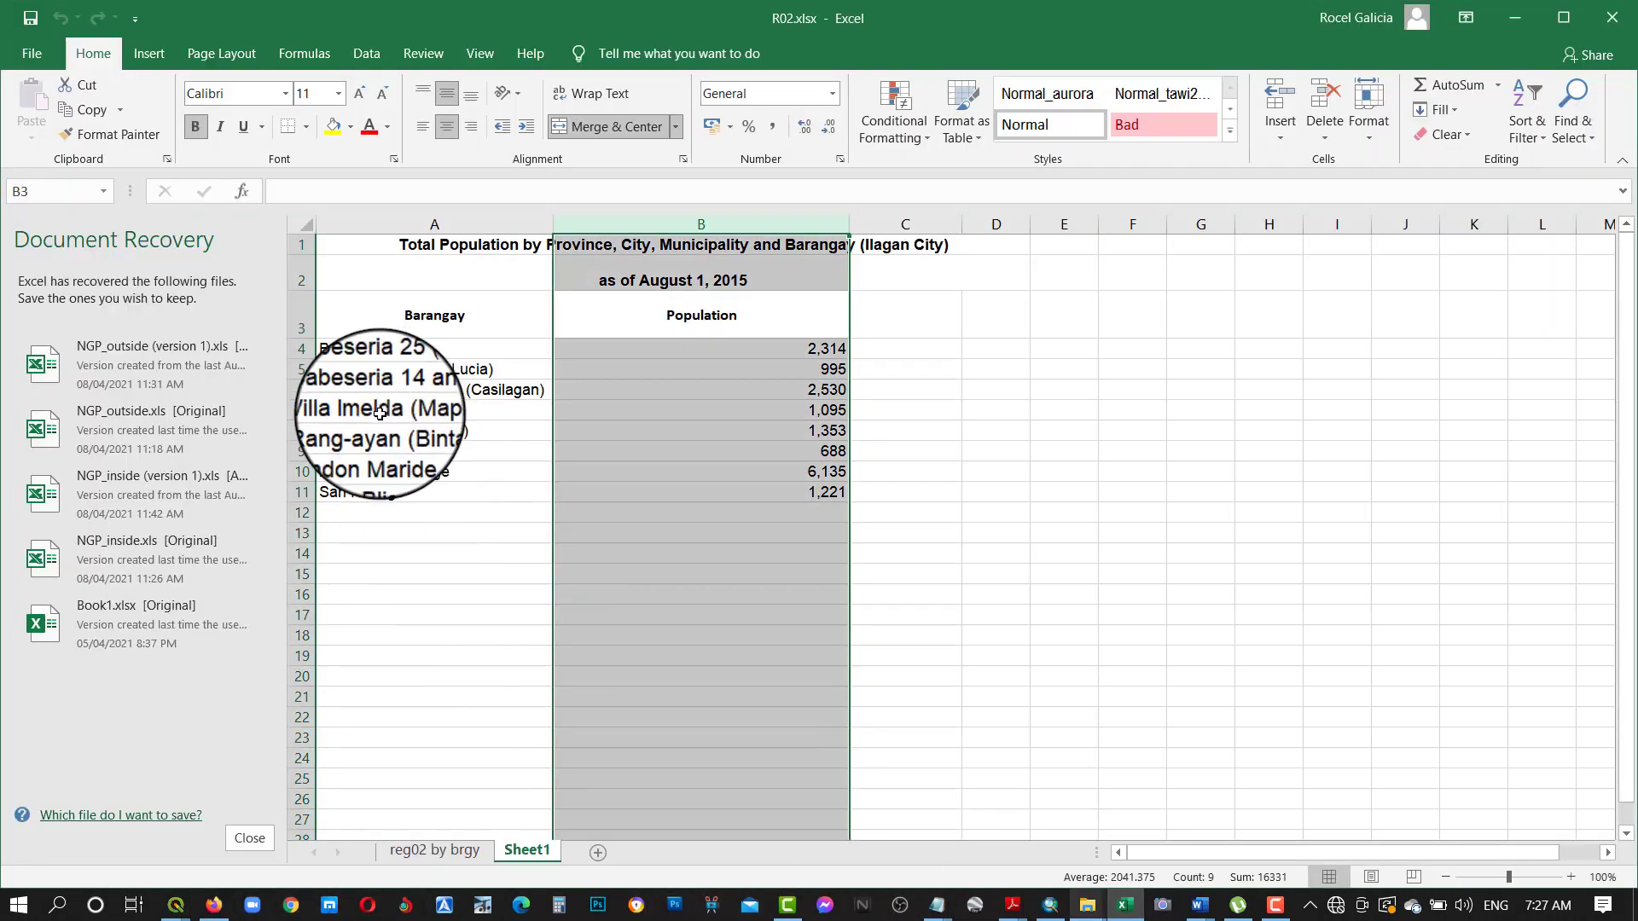
{"action": "left_click", "coordinate": [301, 450]}
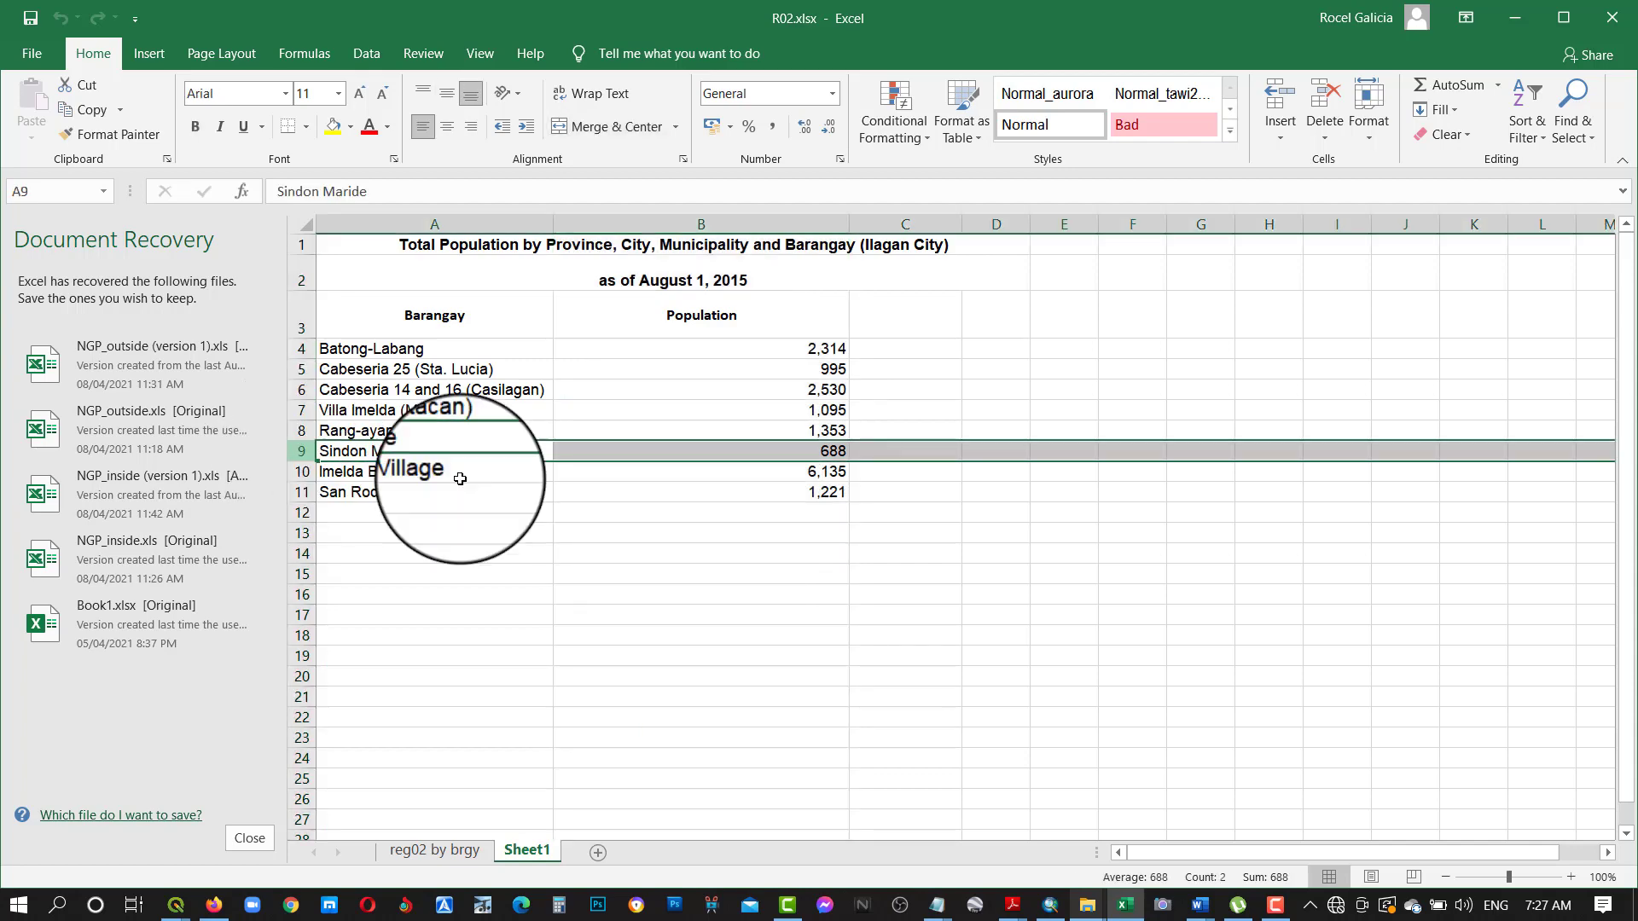
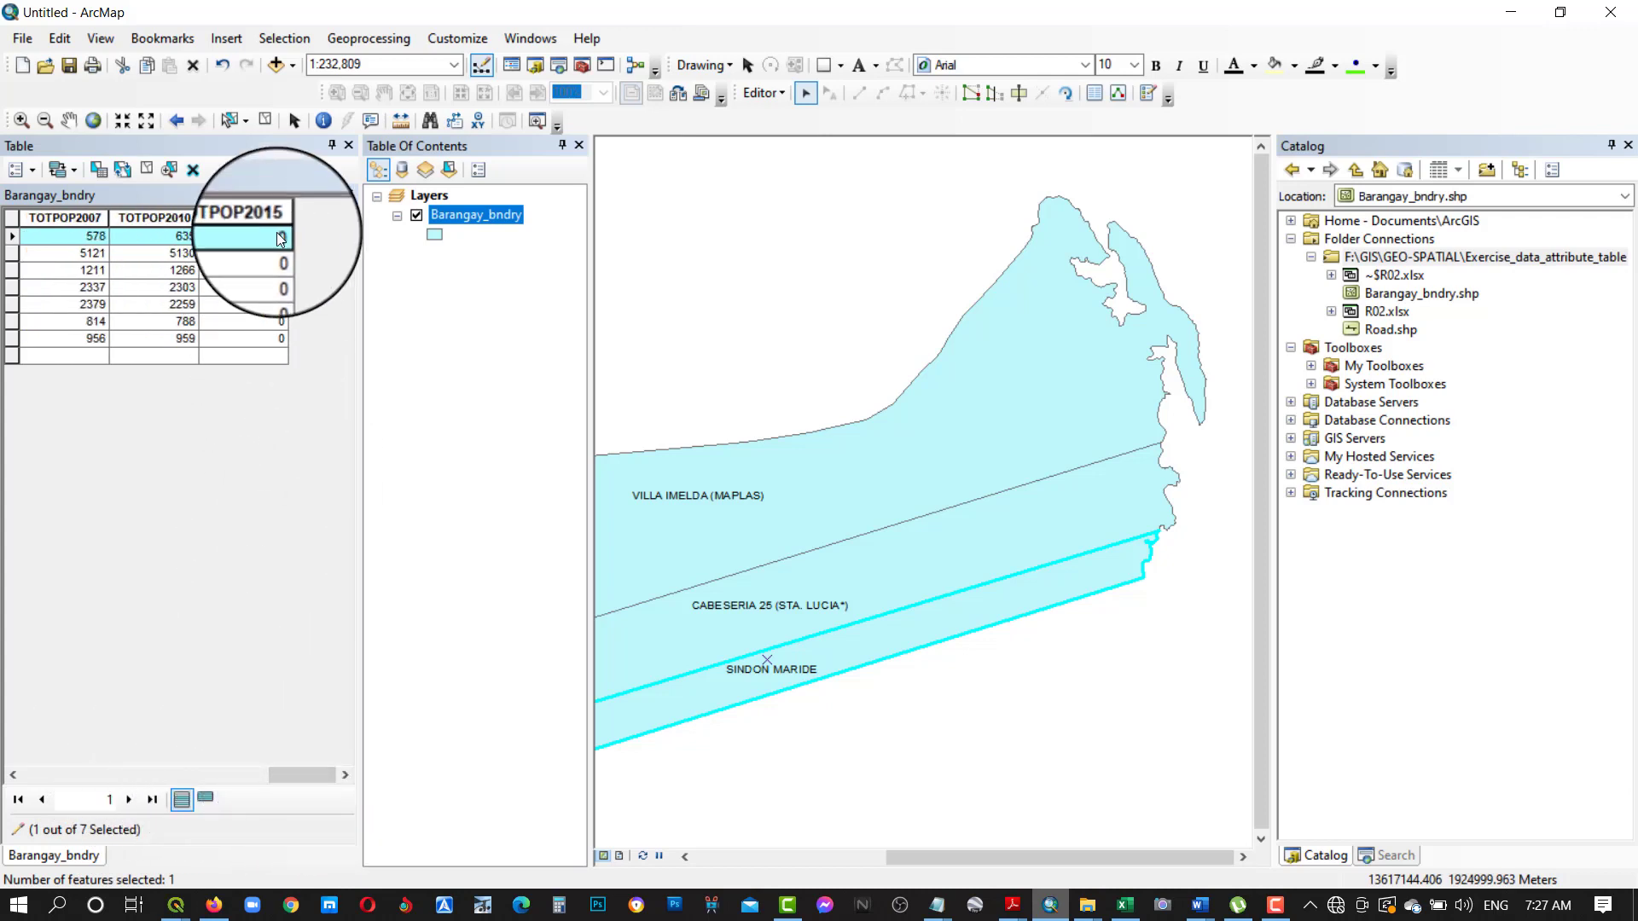
{"action": "left_click", "coordinate": [275, 233]}
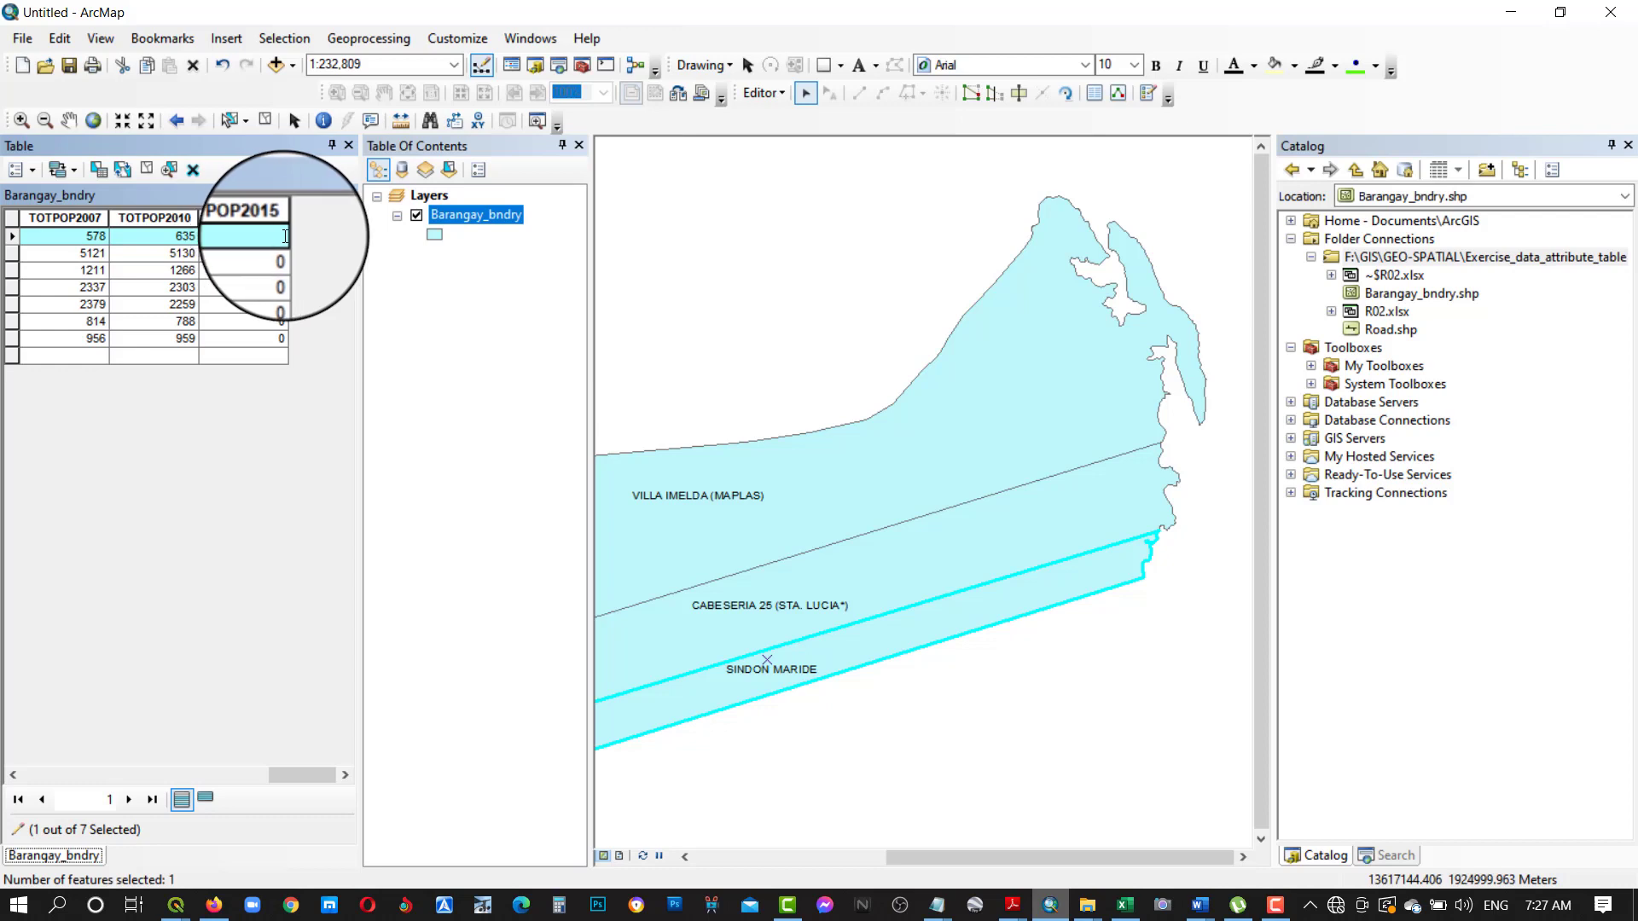
{"action": "type", "text": "688"}
Step: Select the IMELDA BLISS VILLAGE record, look up its population in the Excel sheet, and set its TOTPOP2015 value to 6135 in ArcMap
{"action": "left_click", "coordinate": [12, 253]}
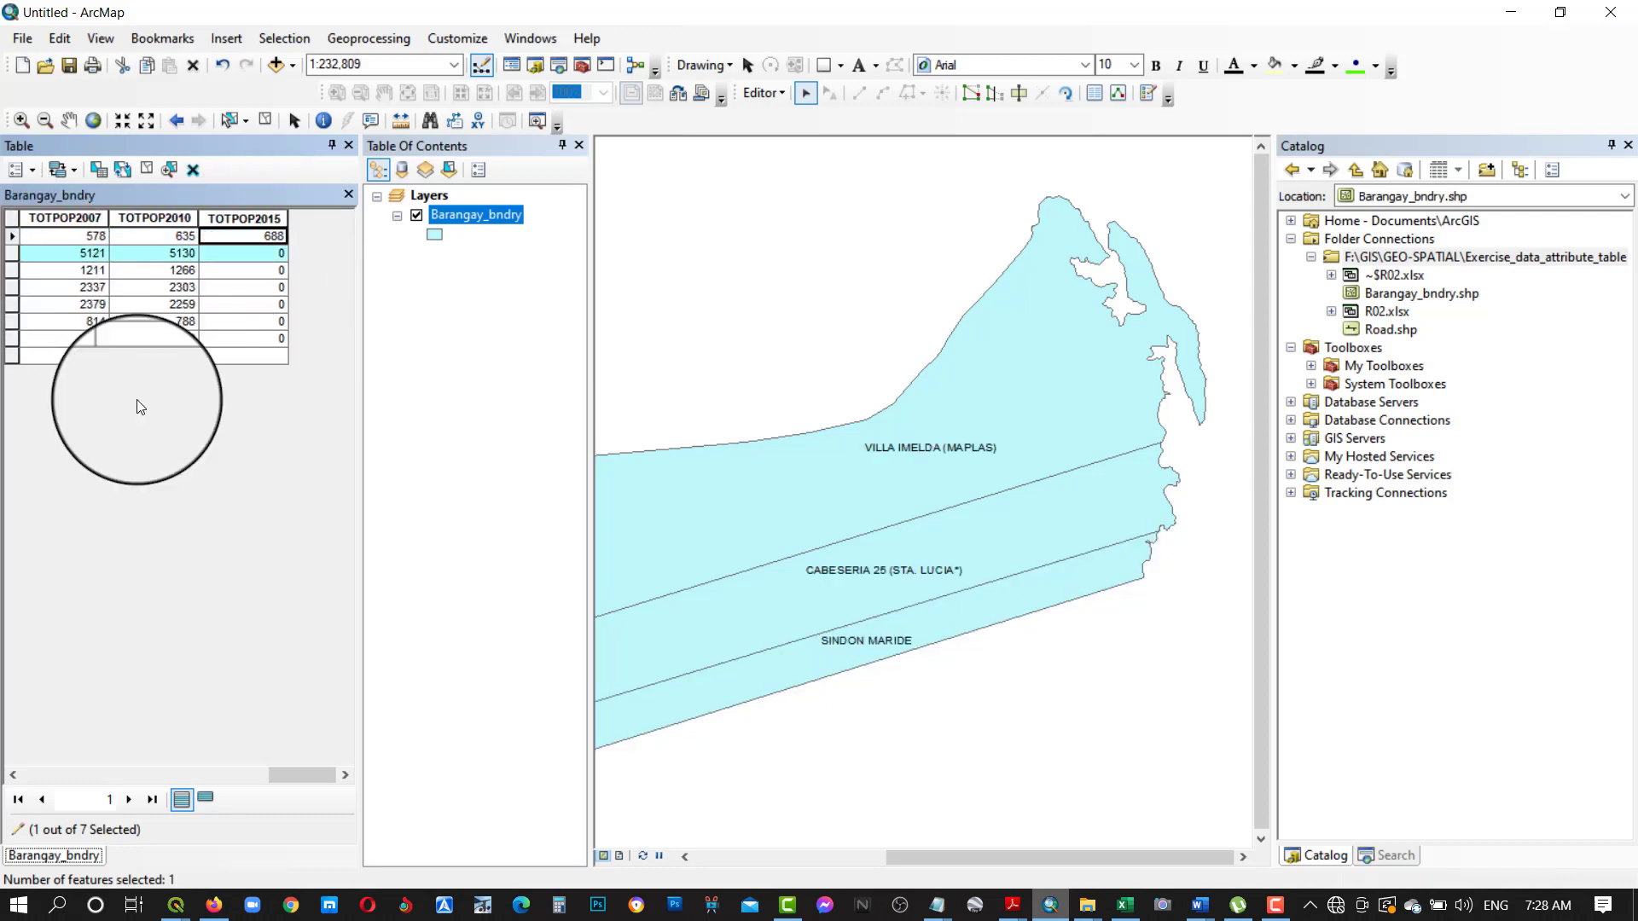
{"action": "left_click_drag", "start_coordinate": [302, 773], "coordinate": [149, 789]}
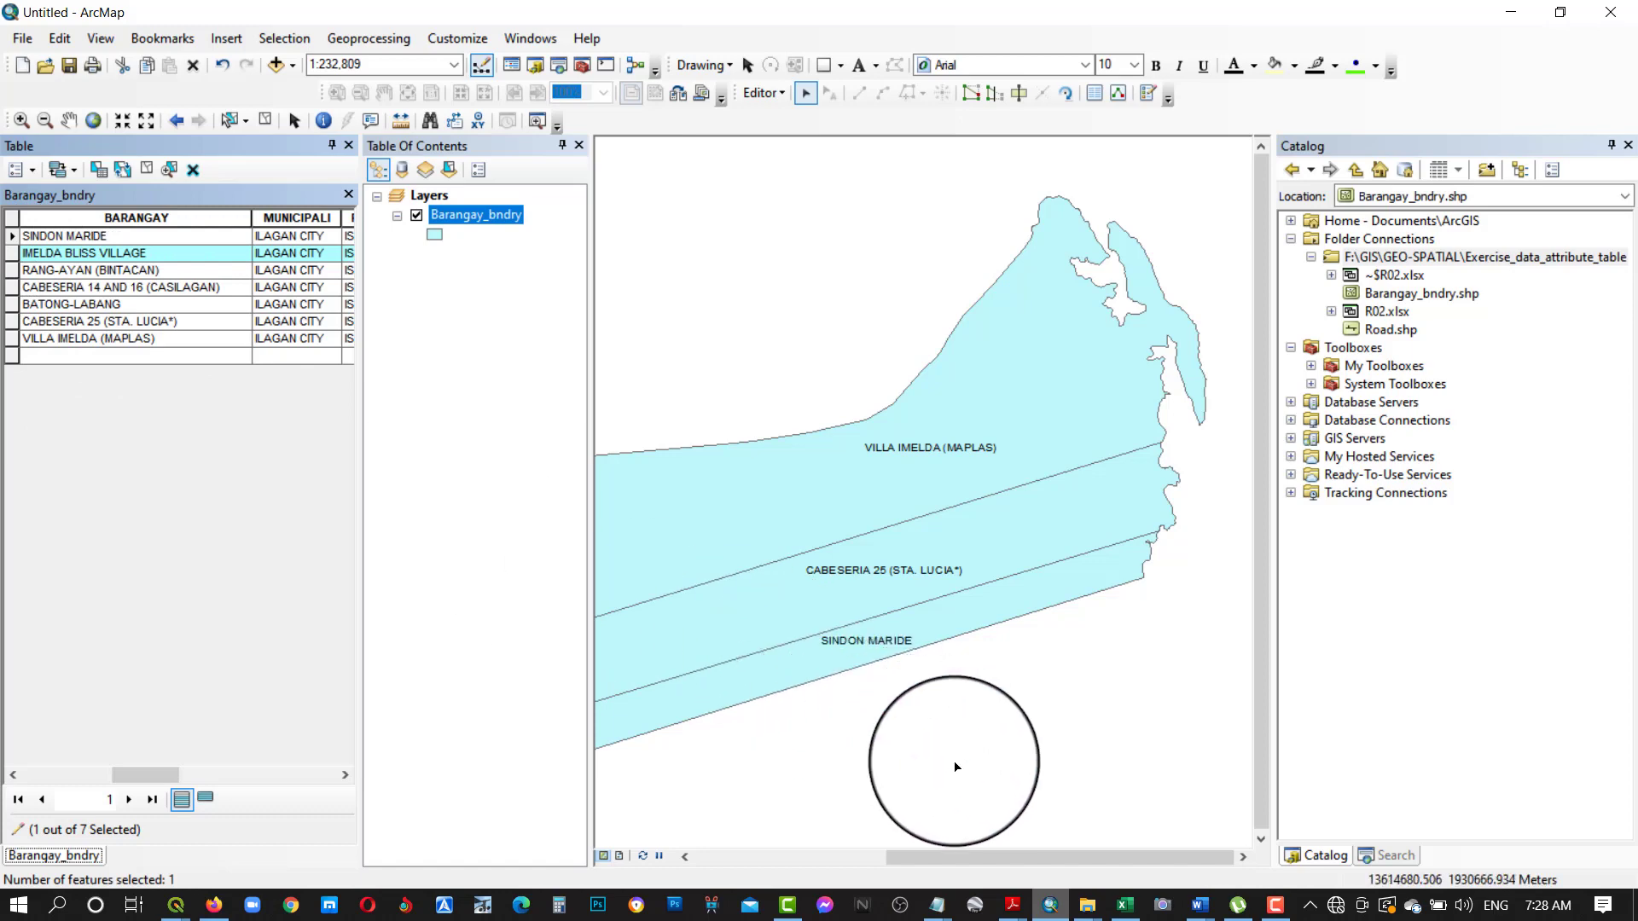
{"action": "left_click", "coordinate": [1126, 910]}
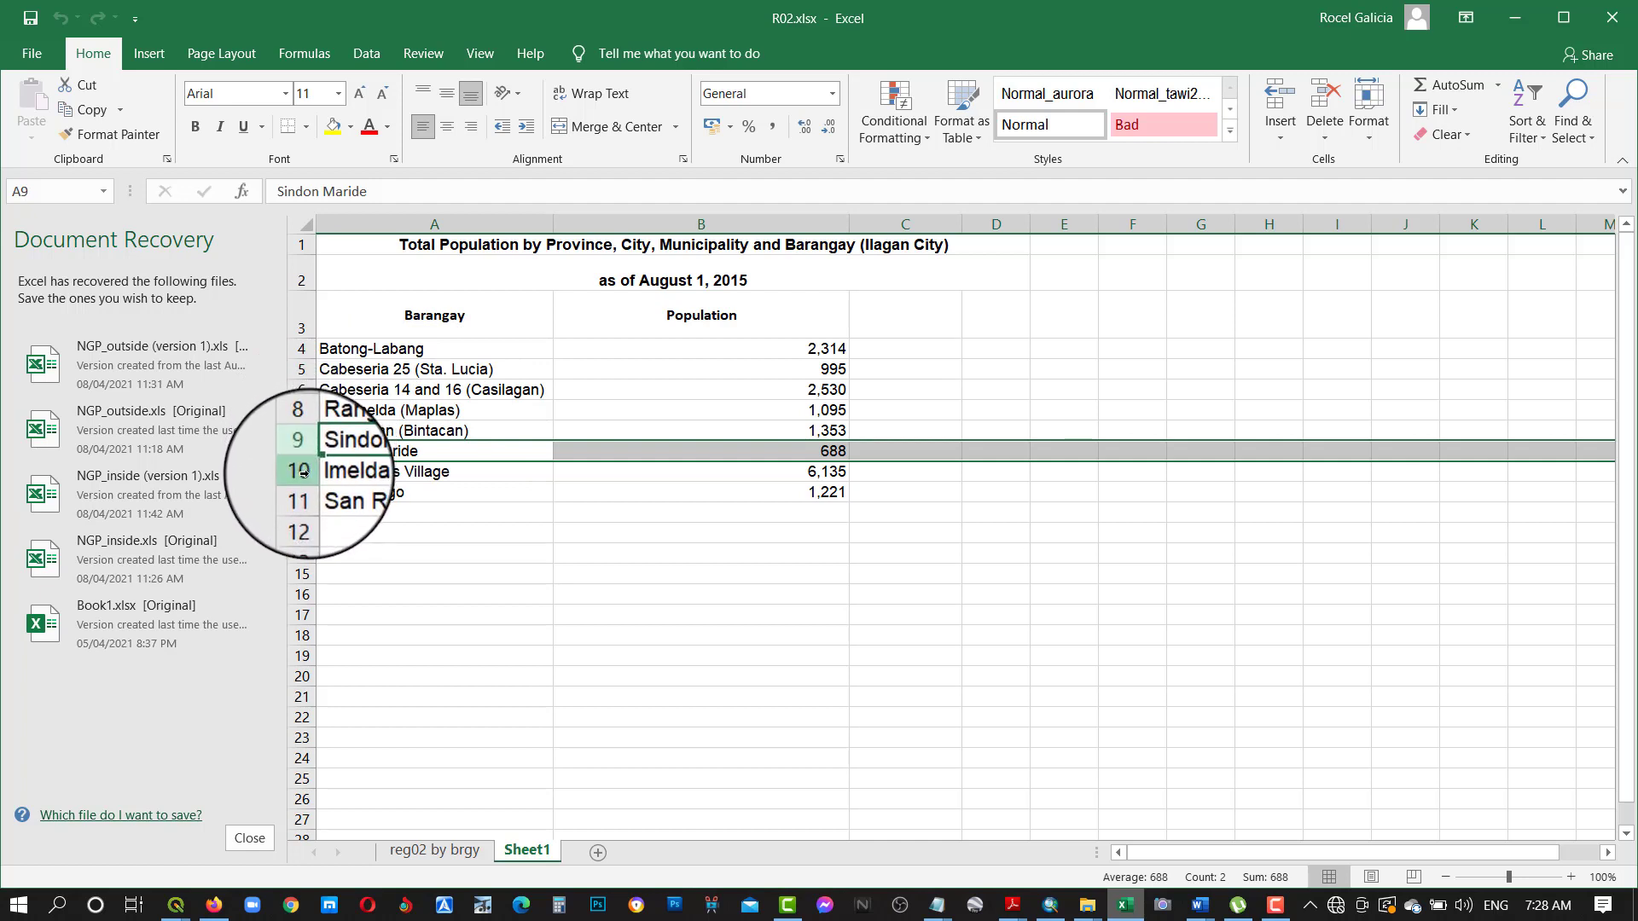
{"action": "left_click", "coordinate": [303, 472]}
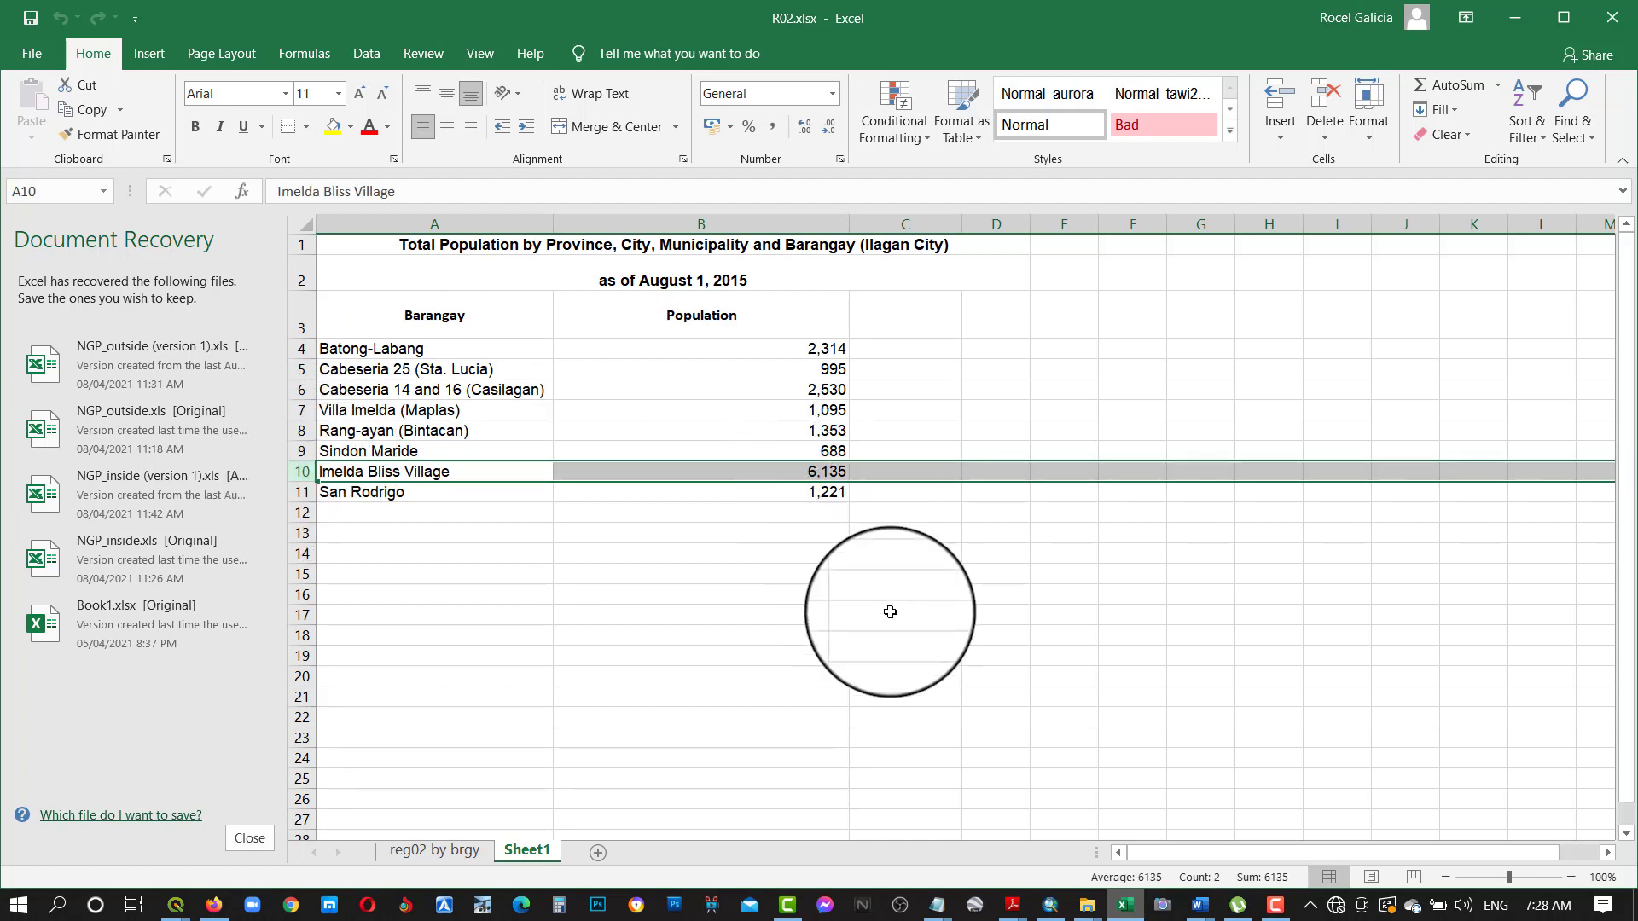
{"action": "left_click", "coordinate": [1048, 905]}
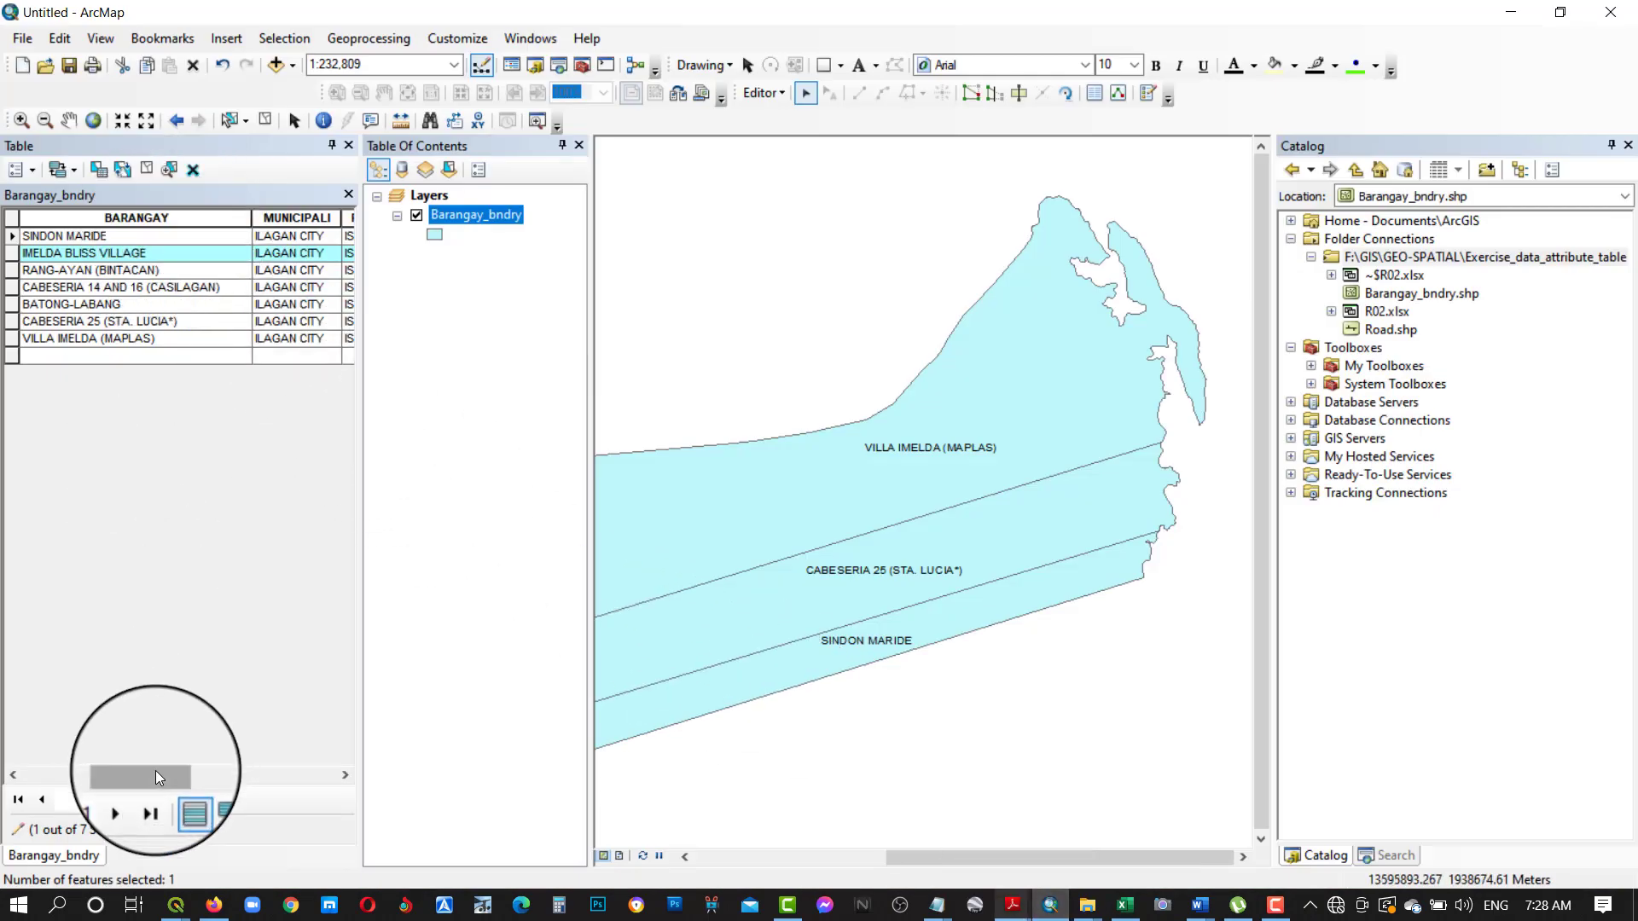
{"action": "left_click_drag", "start_coordinate": [155, 776], "coordinate": [333, 775]}
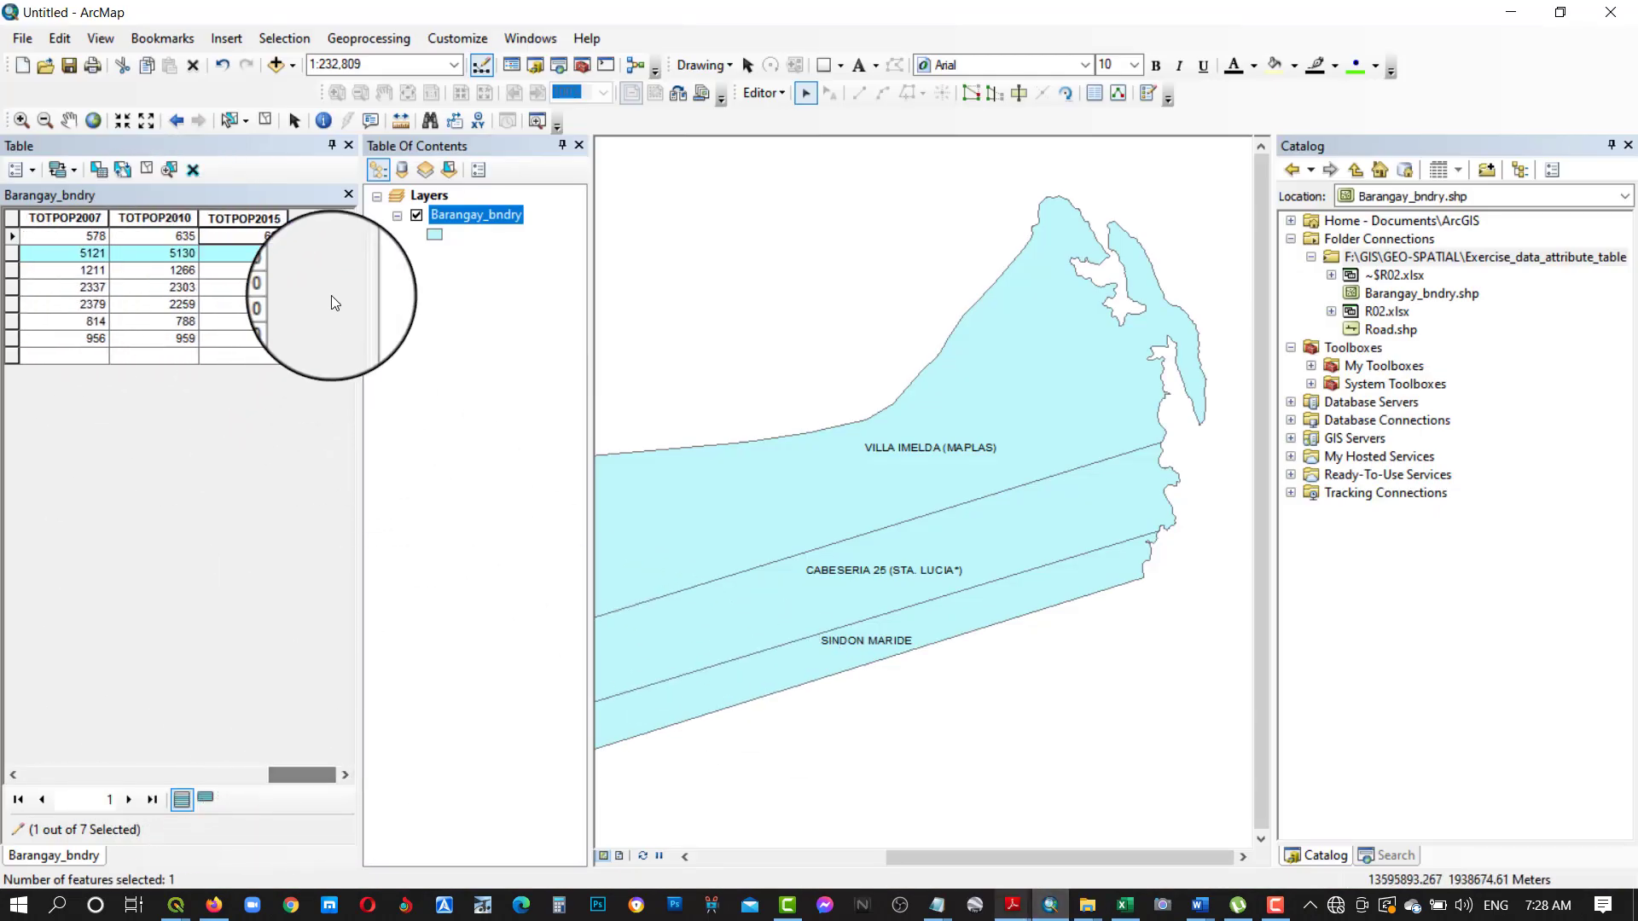
{"action": "left_click", "coordinate": [261, 251]}
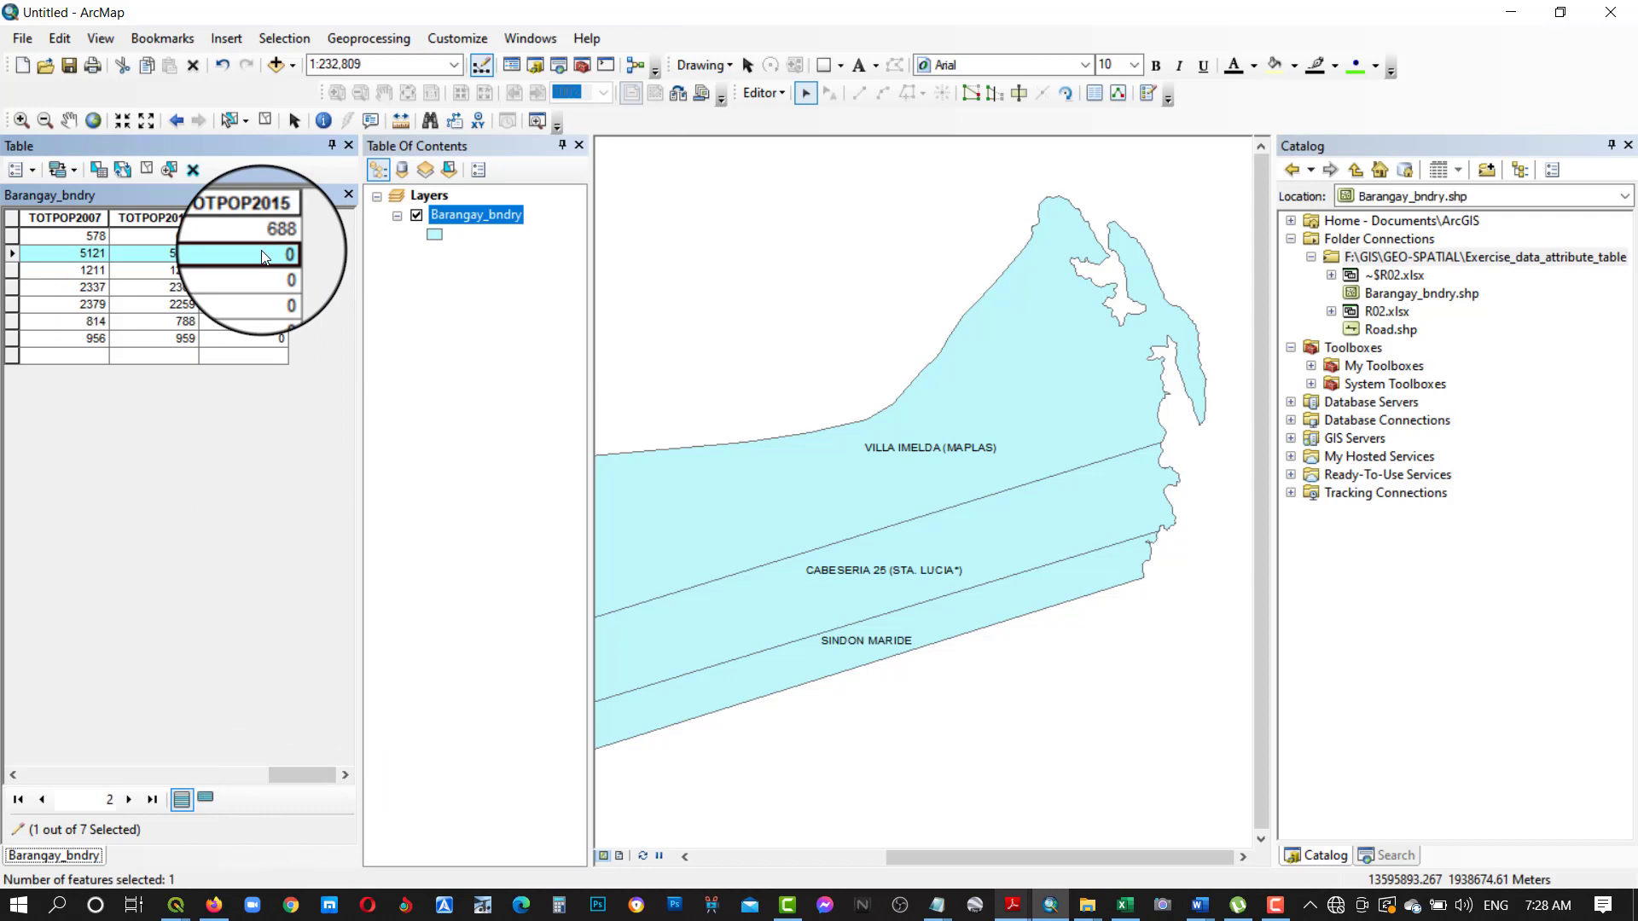
{"action": "left_click", "coordinate": [261, 252]}
{"action": "type", "text": "5135"}
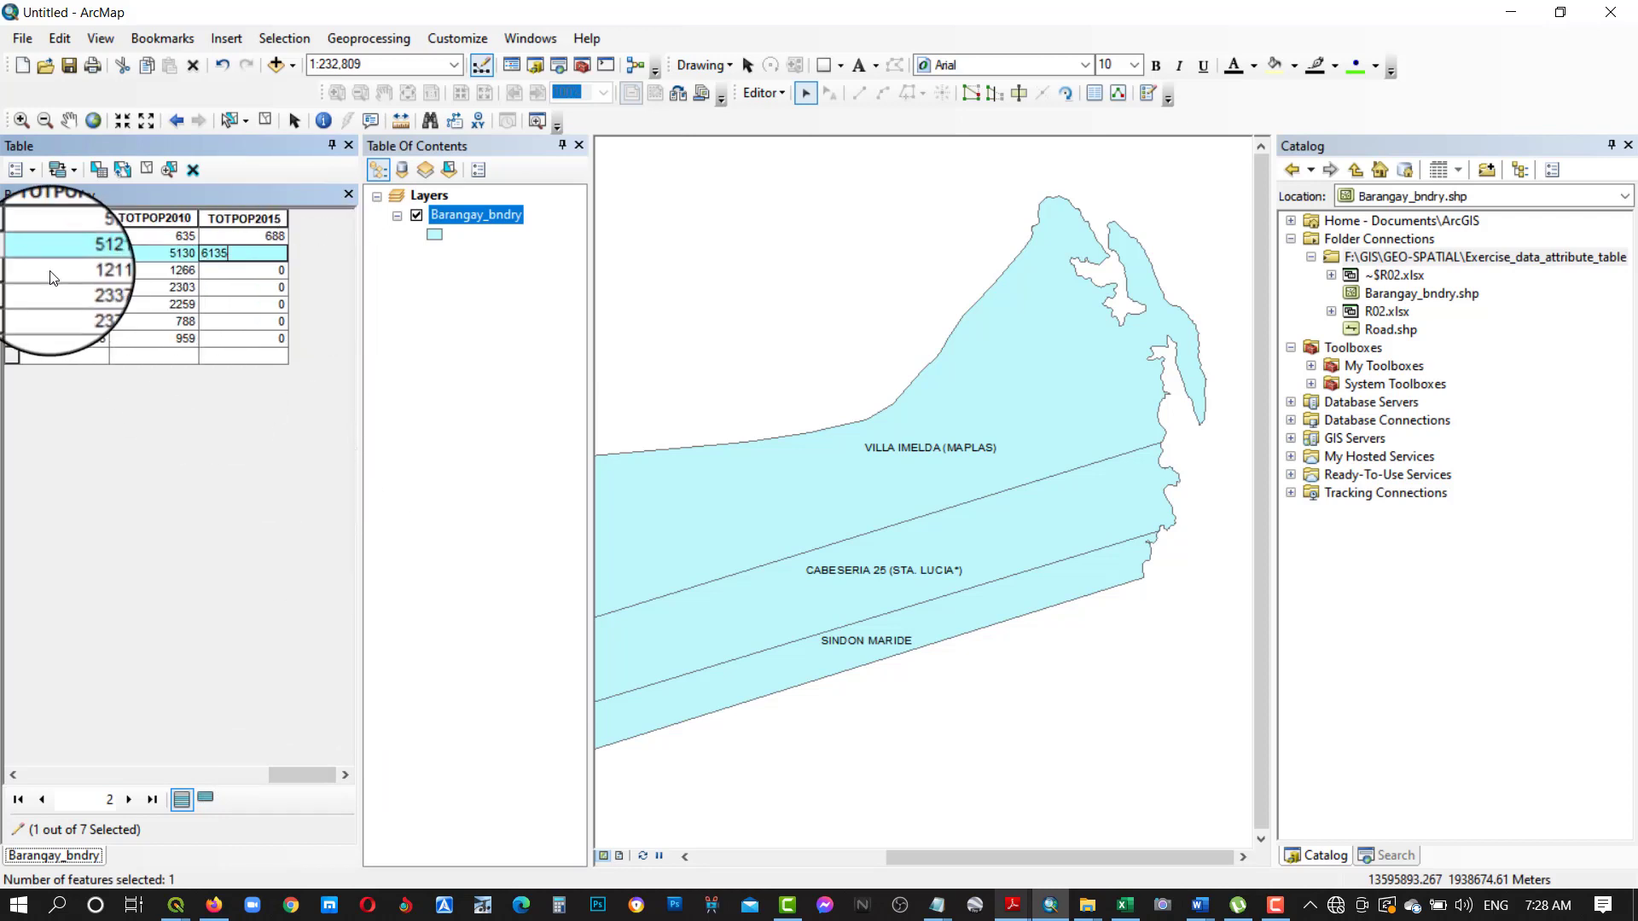
Step: Select the RANG-AYAN (BINTACAN) record, look up its 2015 population in the Excel sheet, and set its TOTPOP2015 value to 1353 in ArcMap
{"action": "left_click", "coordinate": [12, 273]}
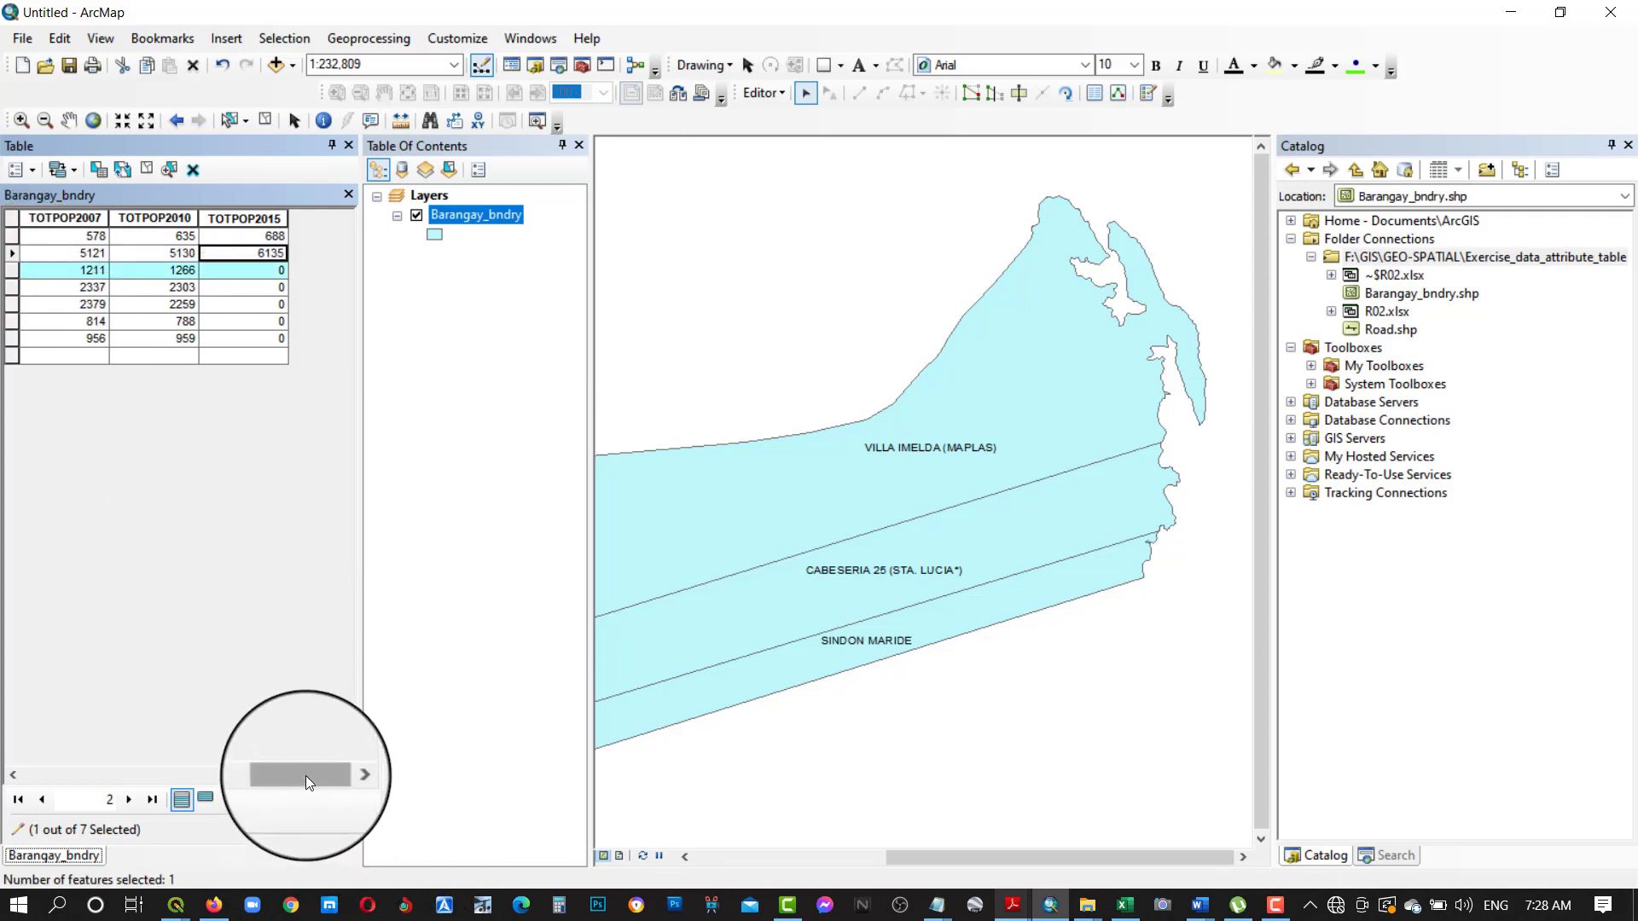
{"action": "left_click_drag", "start_coordinate": [305, 776], "coordinate": [156, 760]}
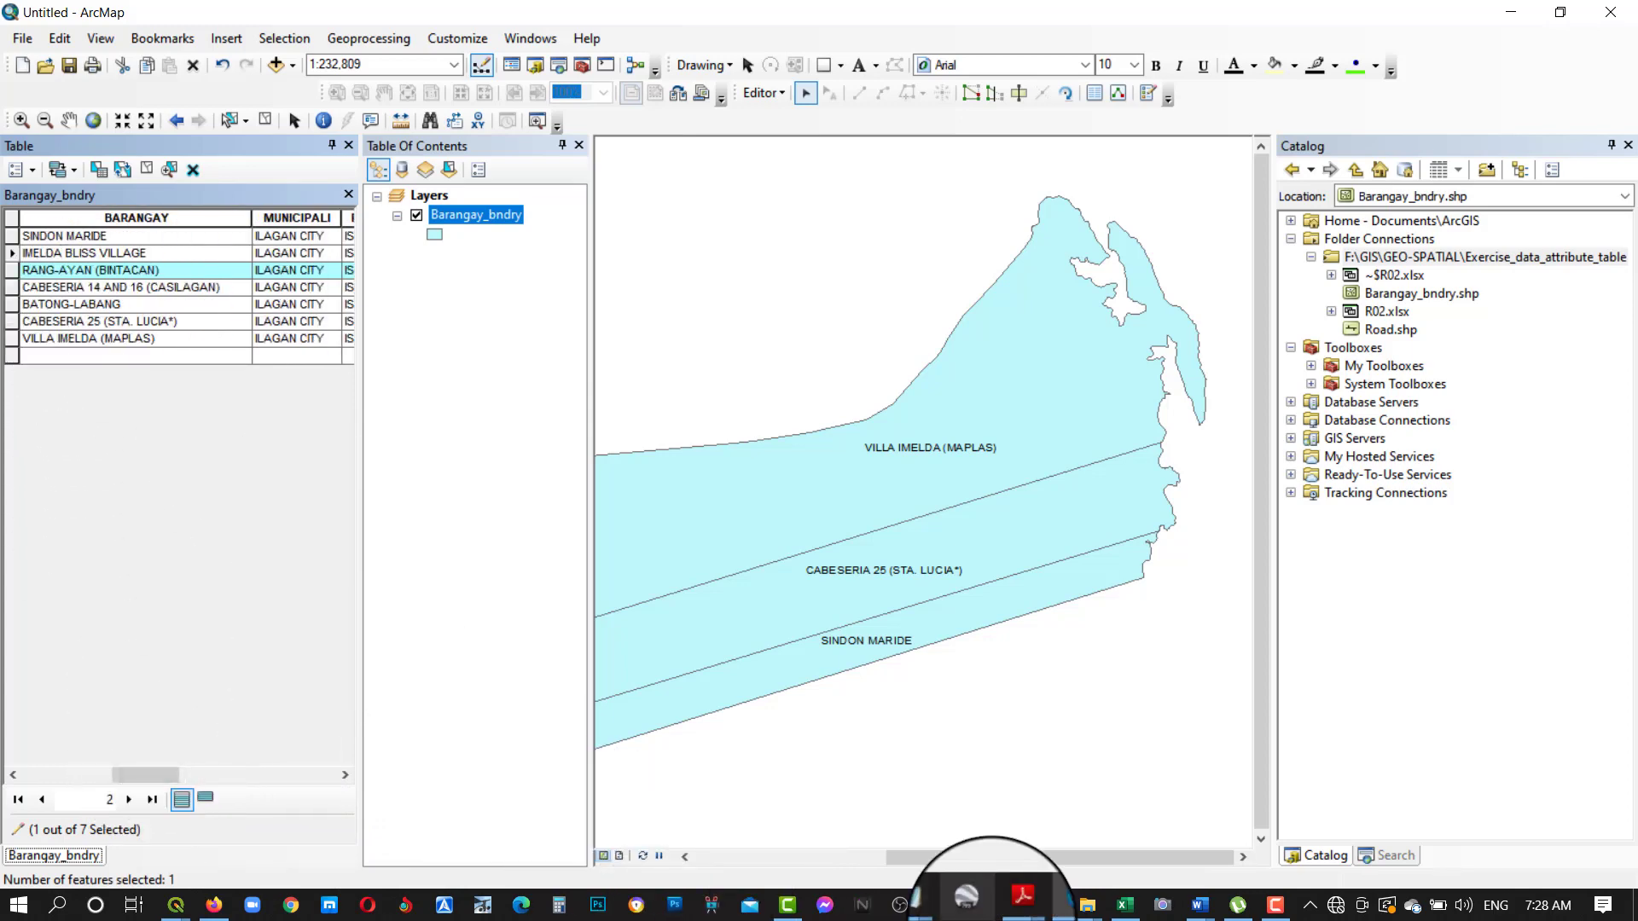
{"action": "left_click", "coordinate": [1125, 905]}
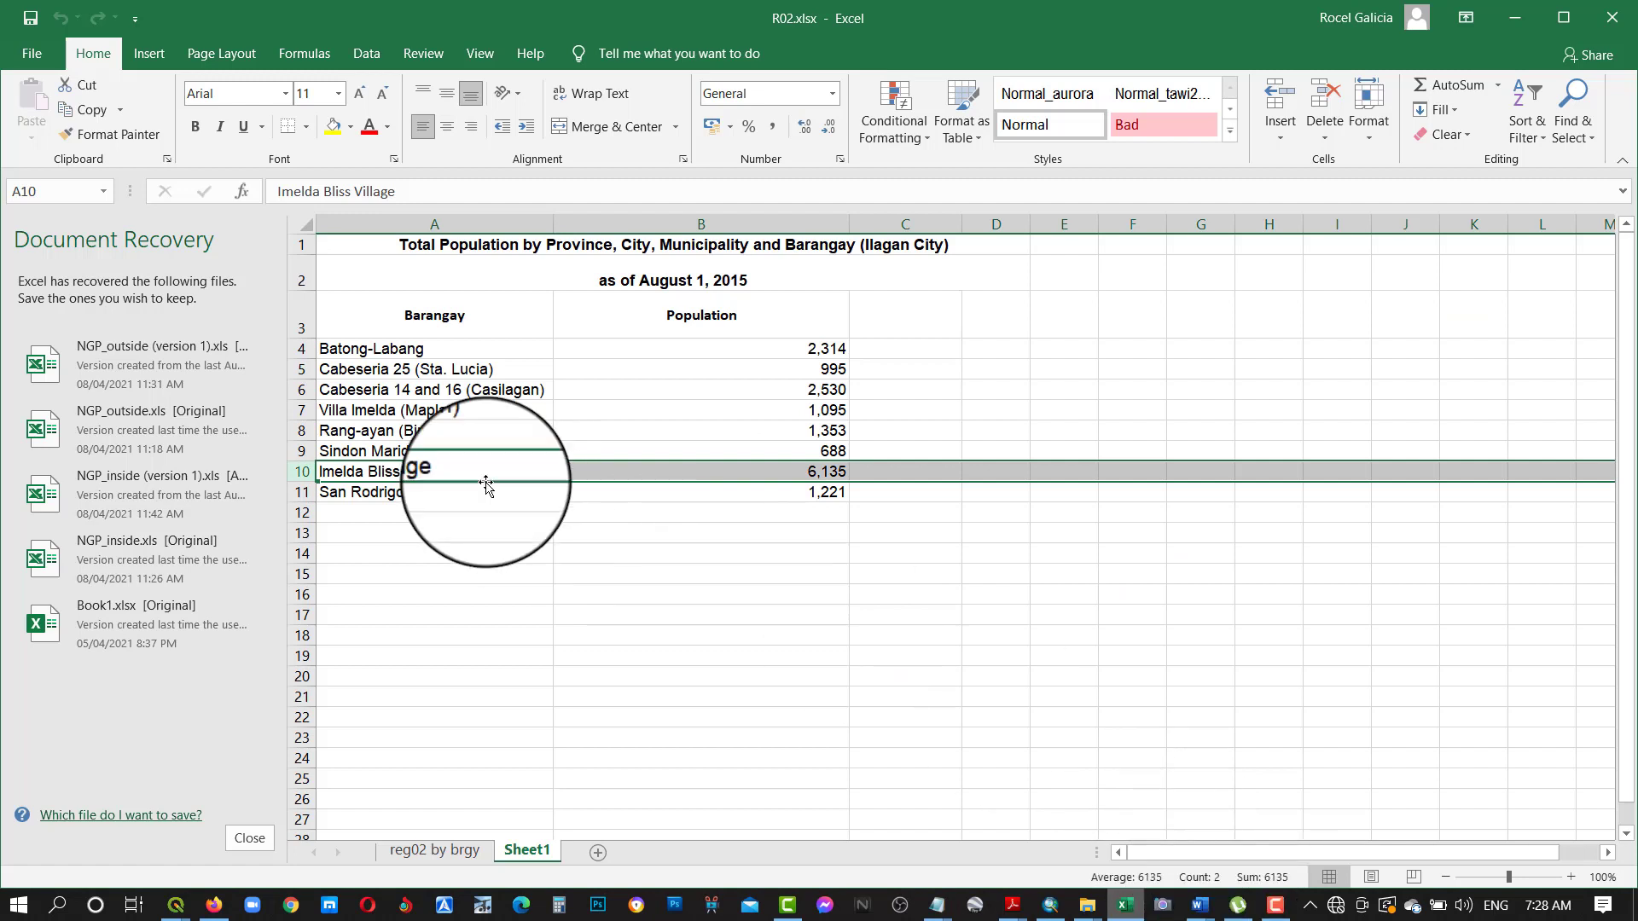
{"action": "left_click", "coordinate": [333, 430]}
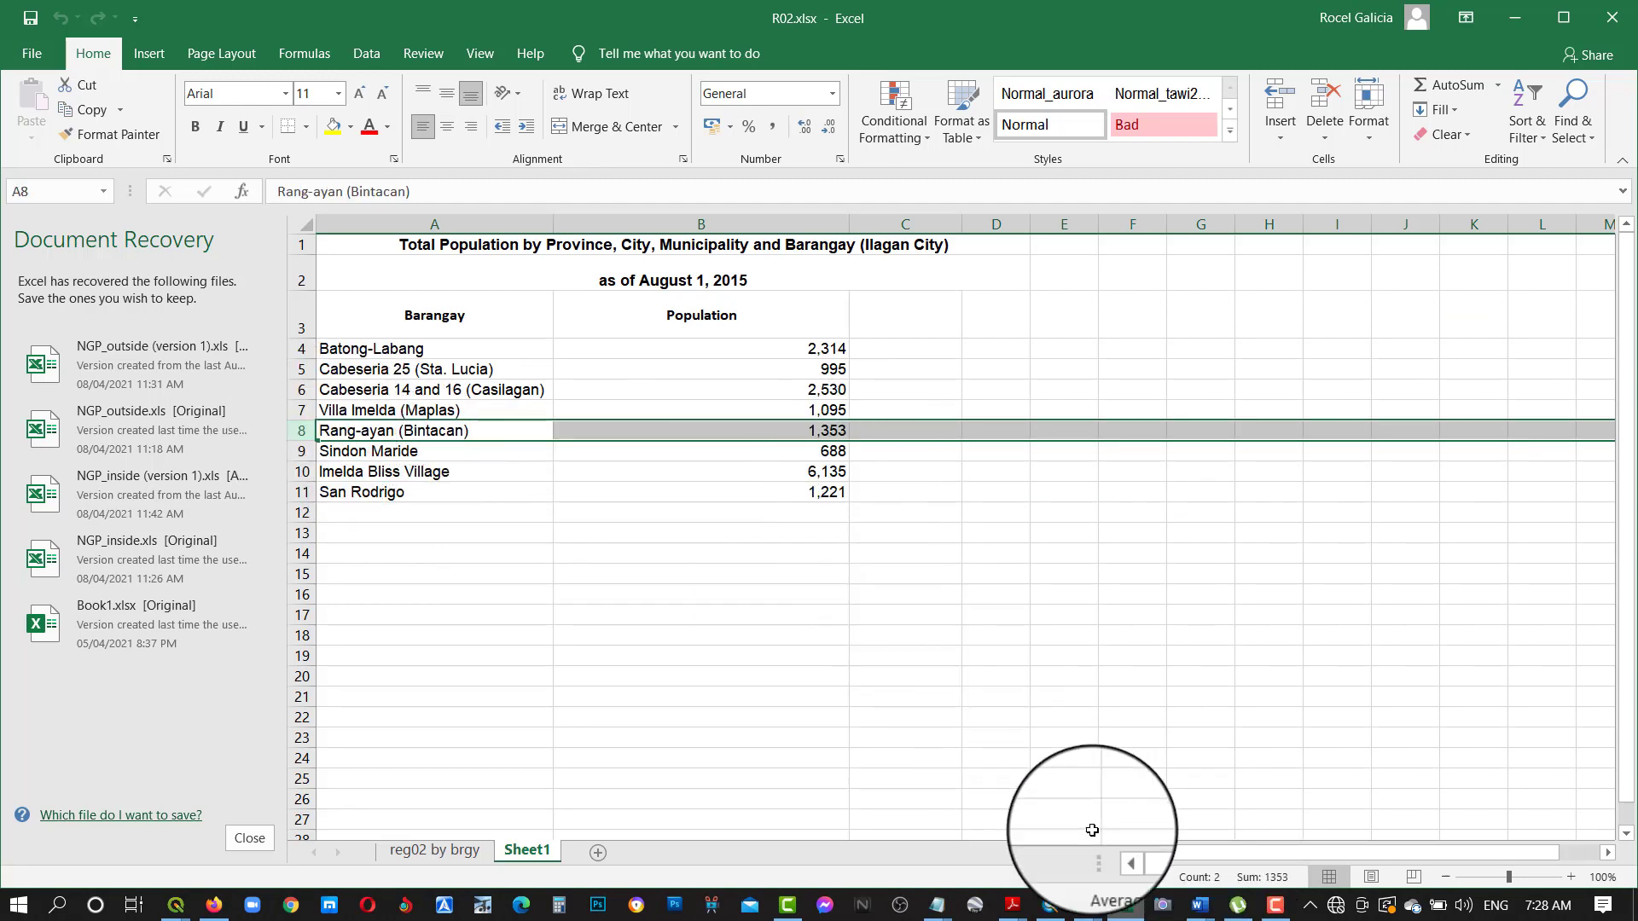
{"action": "left_click", "coordinate": [1051, 906]}
{"action": "left_click_drag", "start_coordinate": [146, 774], "coordinate": [298, 778]}
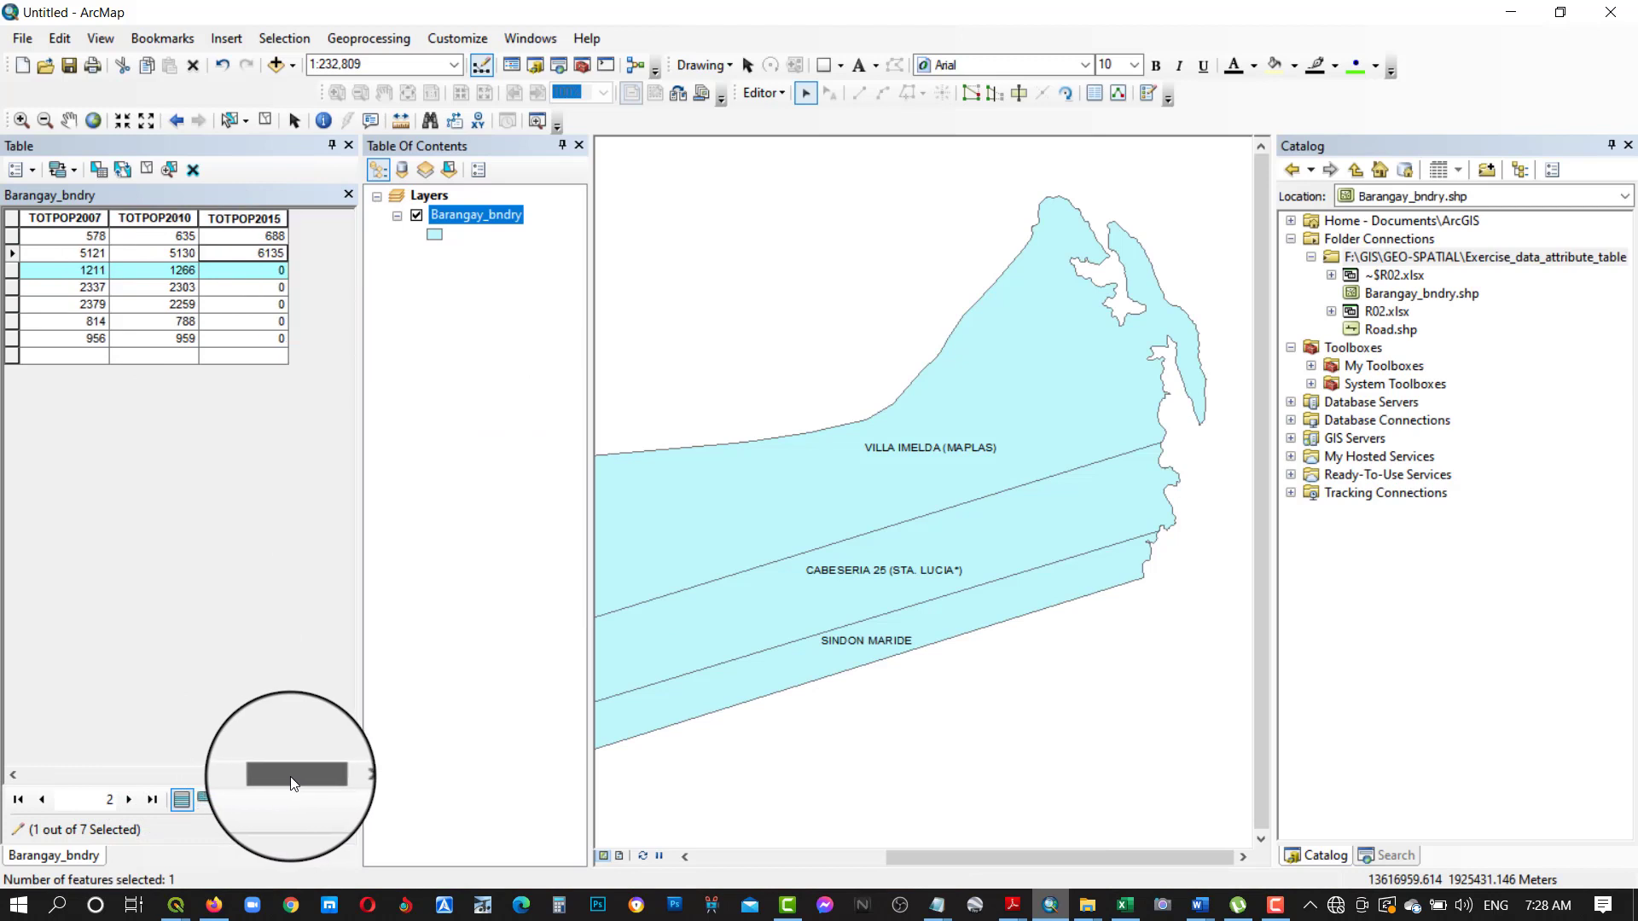
{"action": "left_click", "coordinate": [270, 266]}
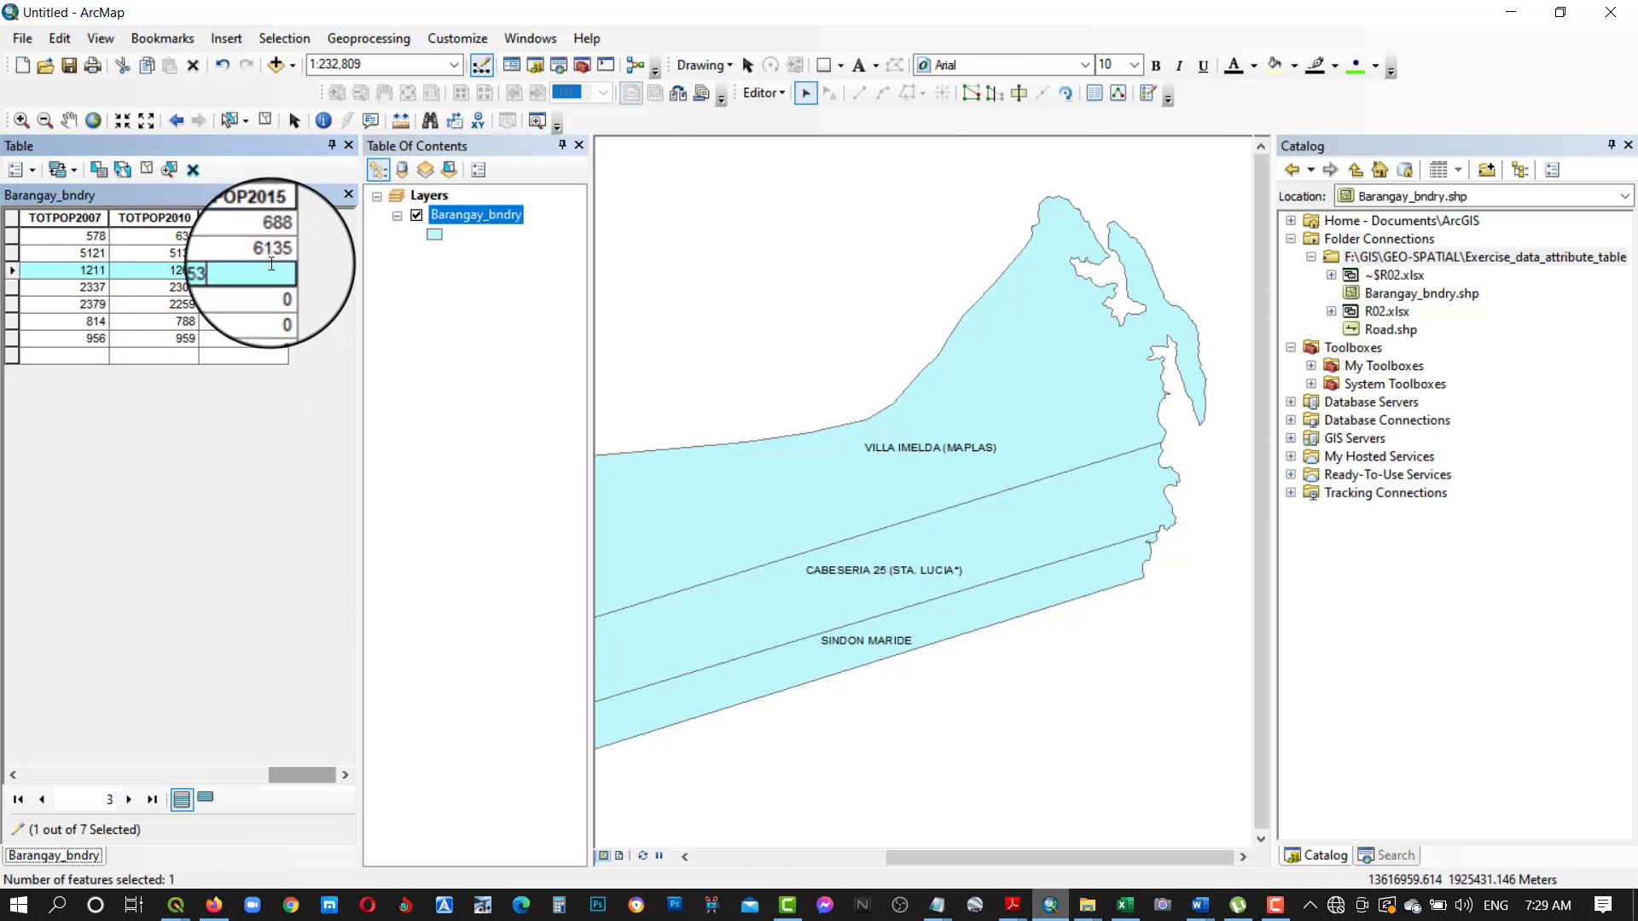
{"action": "type", "text": "1353"}
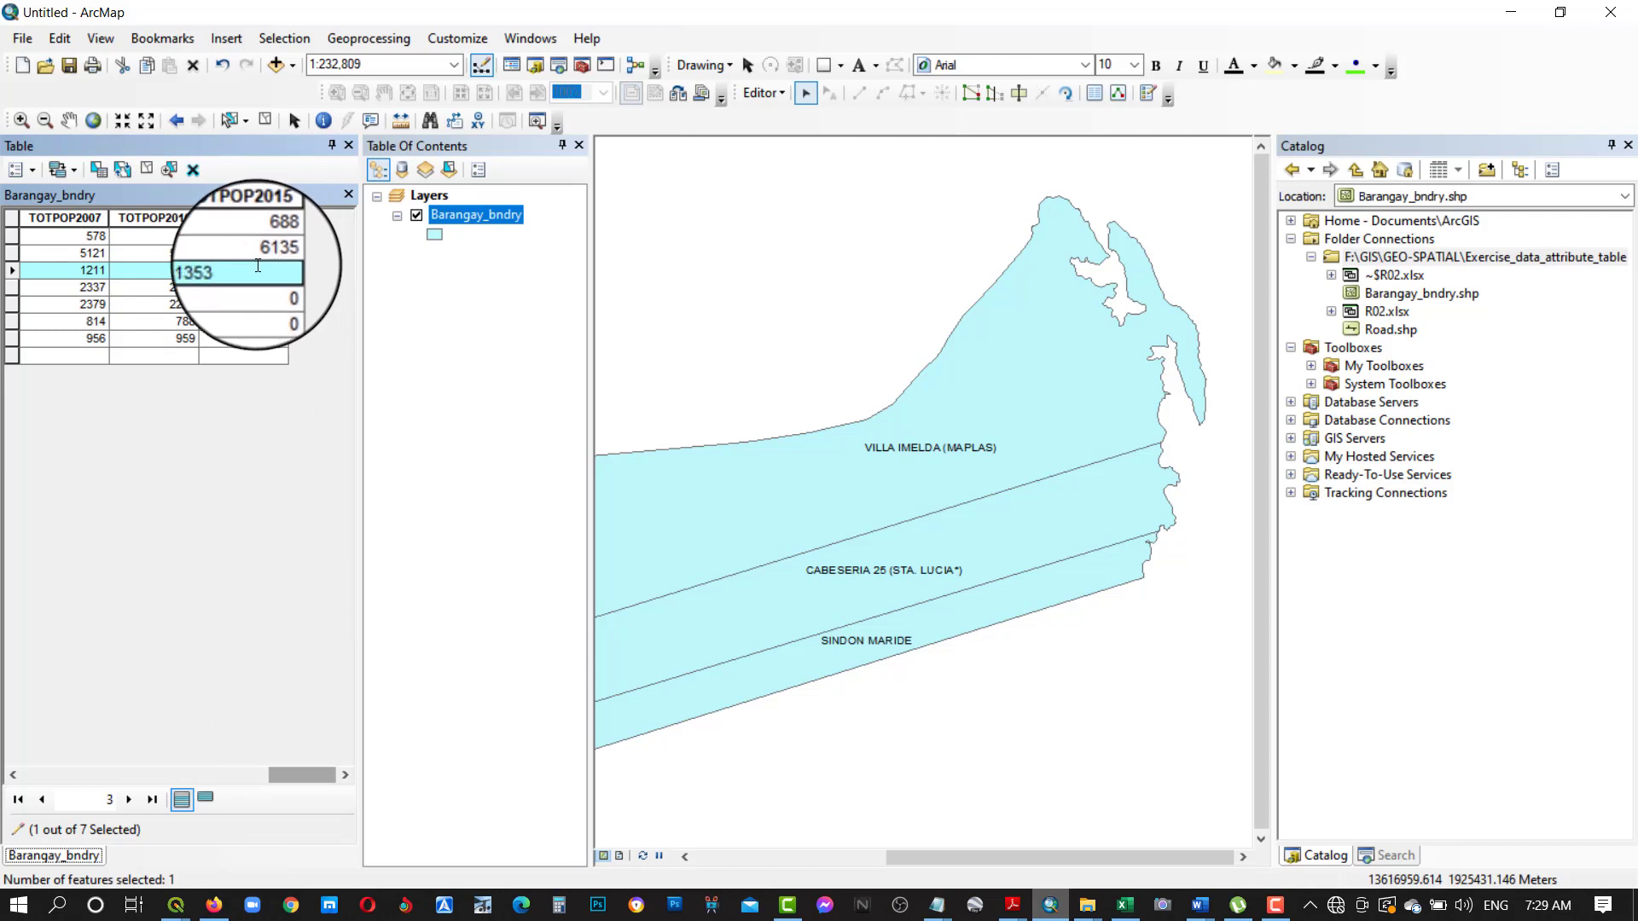
Step: Select the CABESERIA 14 AND 16 (CASILAGAN) record, look up its population in Excel, and set its TOTPOP2015 value to 2530 in ArcMap
{"action": "left_click", "coordinate": [12, 288]}
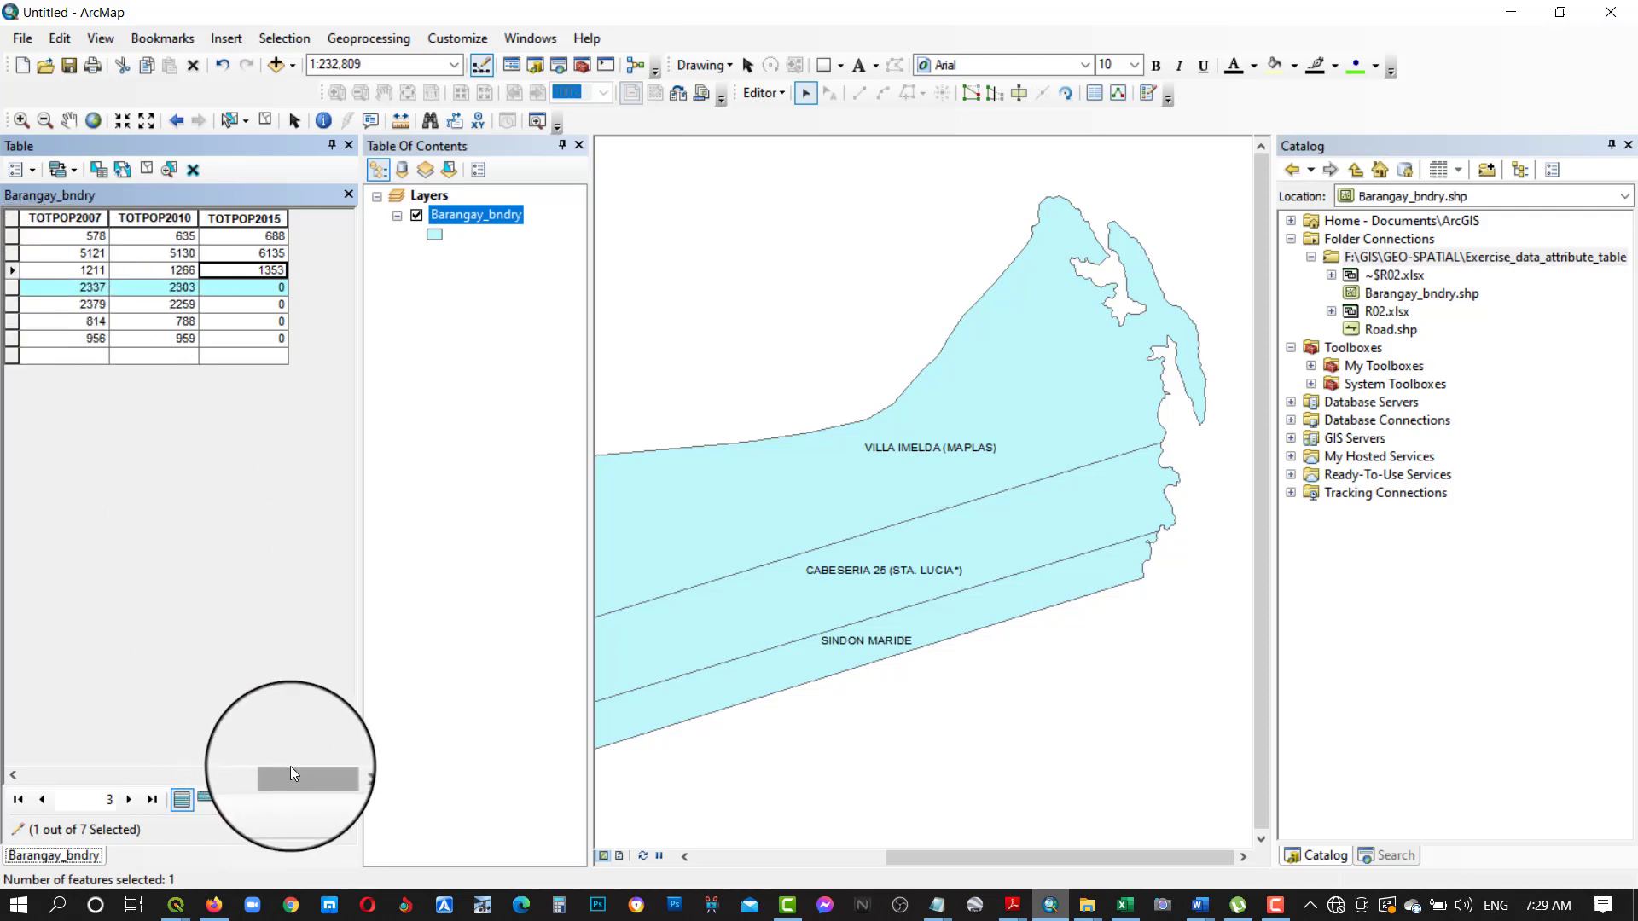
{"action": "left_click_drag", "start_coordinate": [291, 769], "coordinate": [147, 750]}
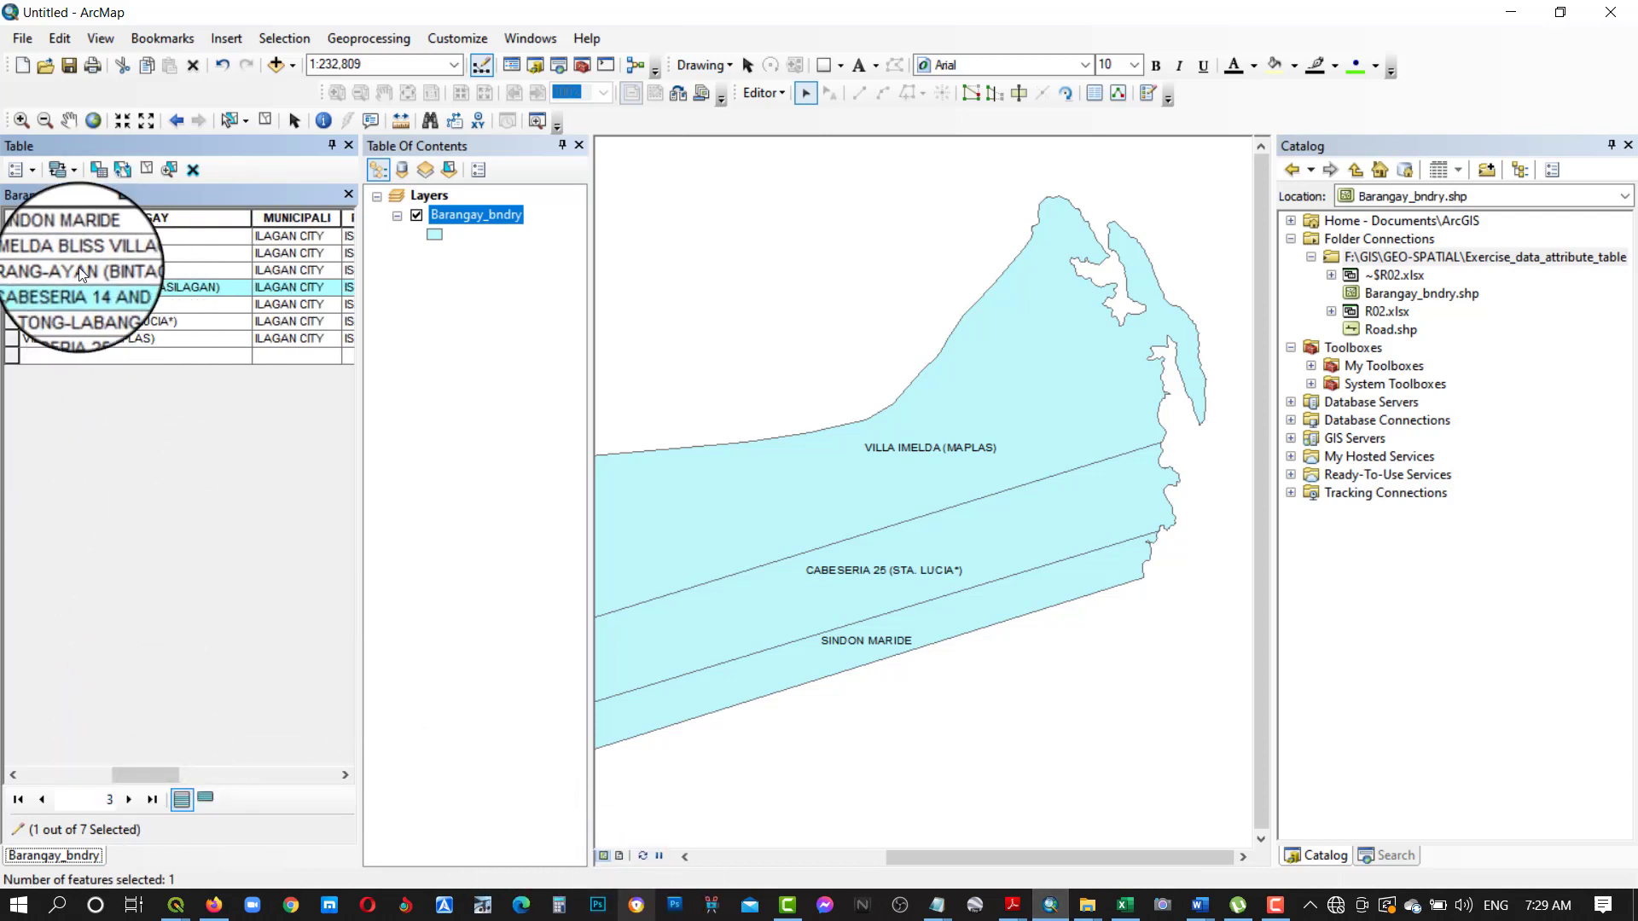
{"action": "left_click", "coordinate": [1122, 908]}
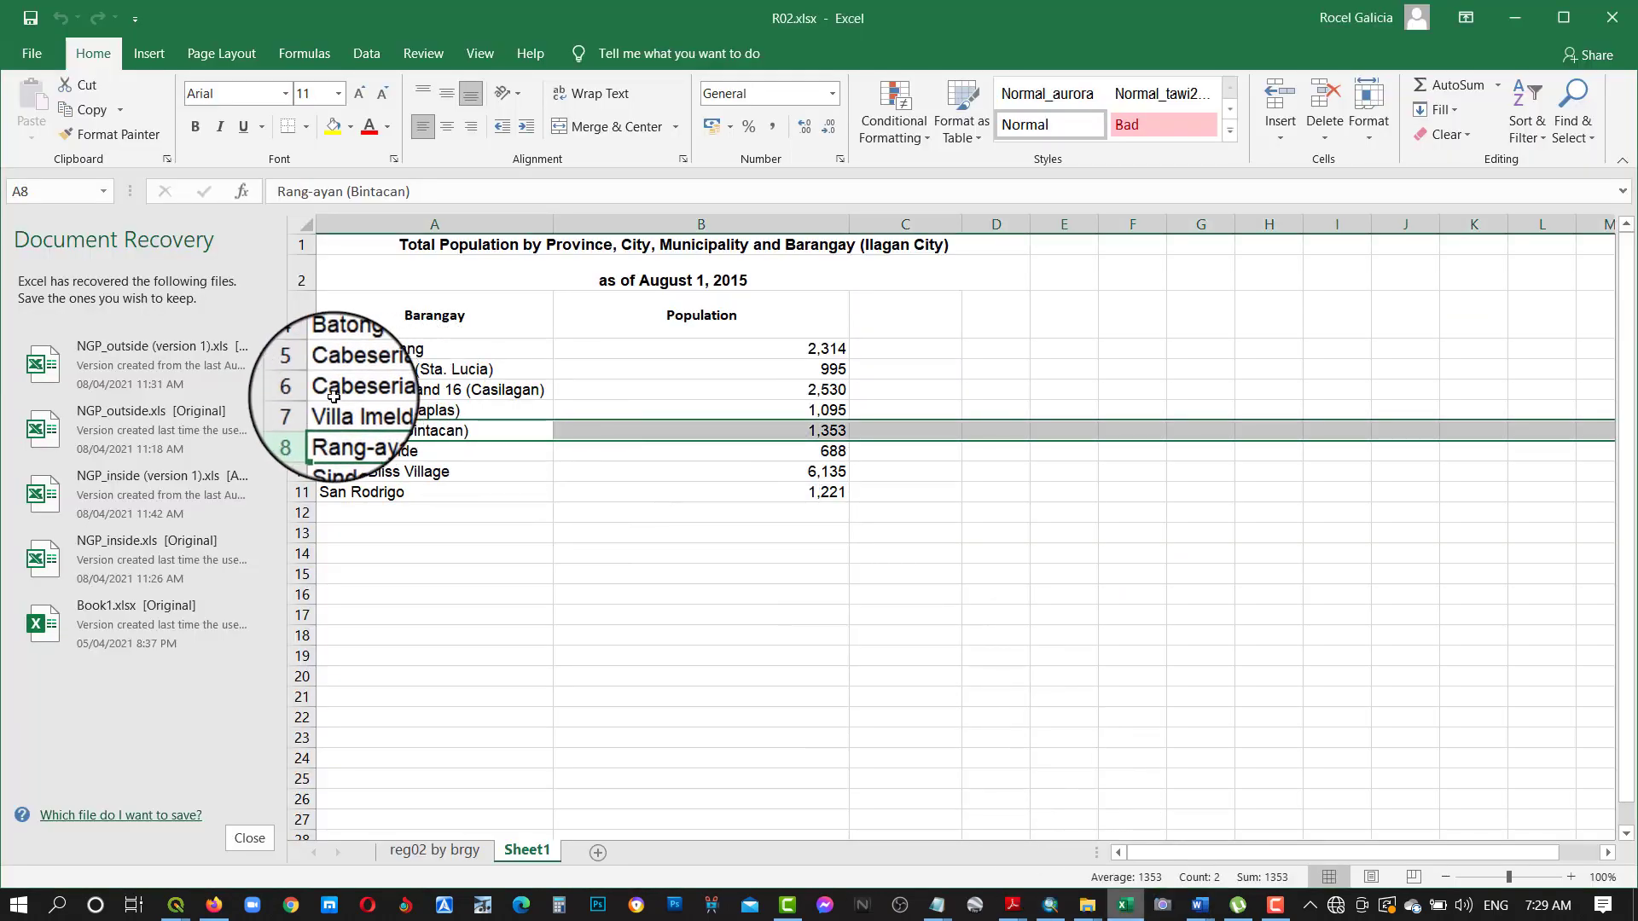
{"action": "left_click", "coordinate": [321, 394]}
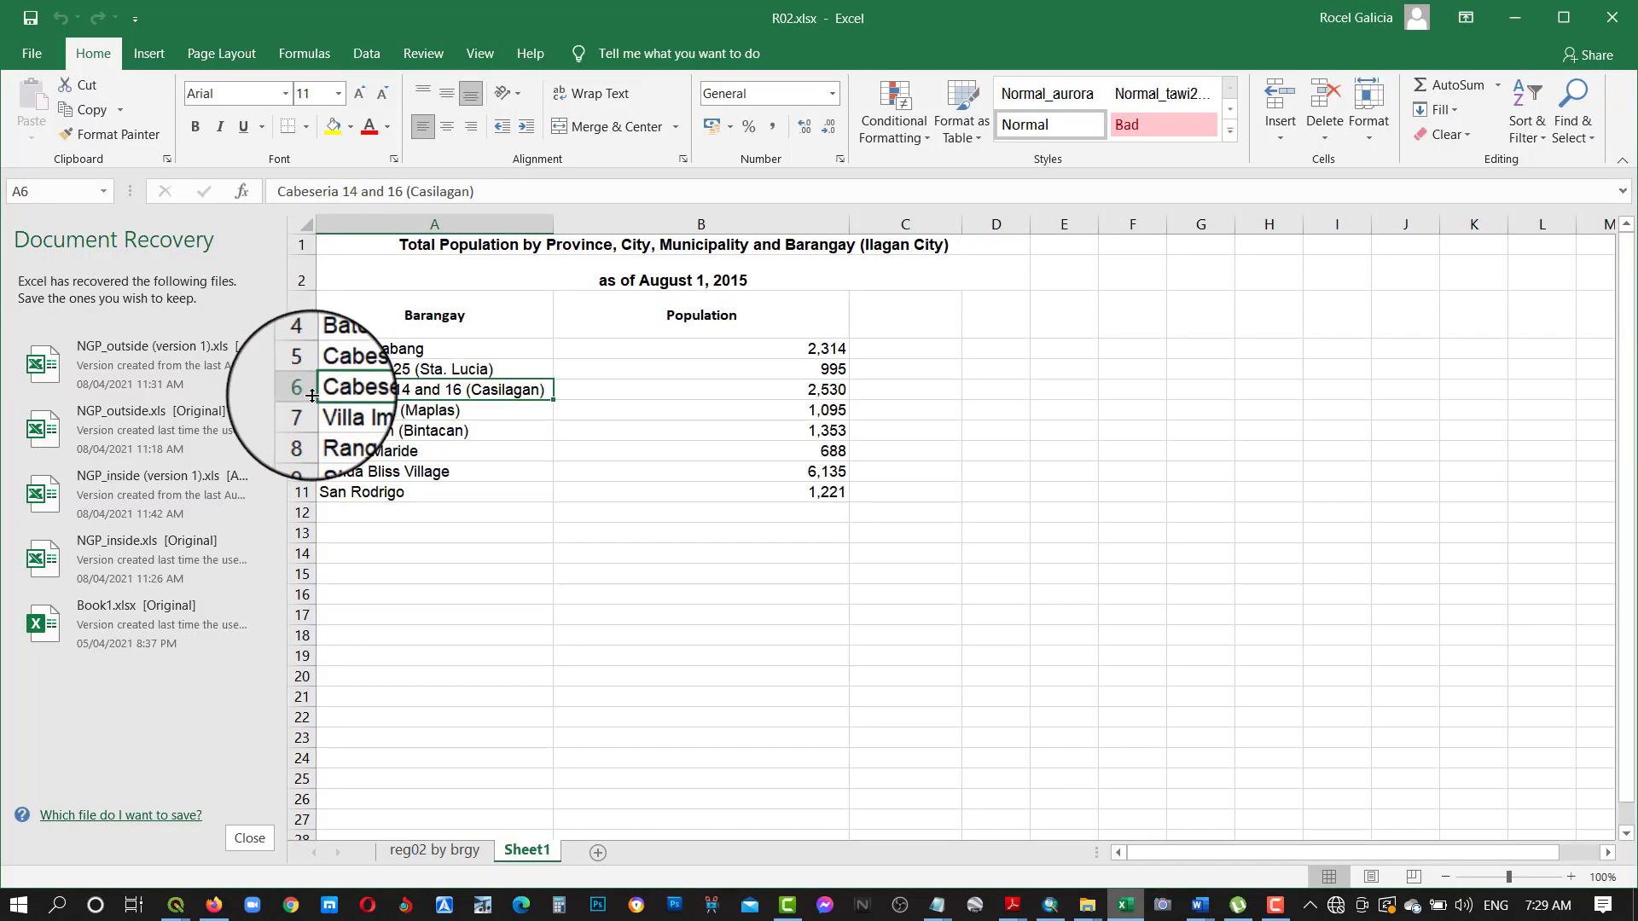
{"action": "left_click", "coordinate": [298, 389]}
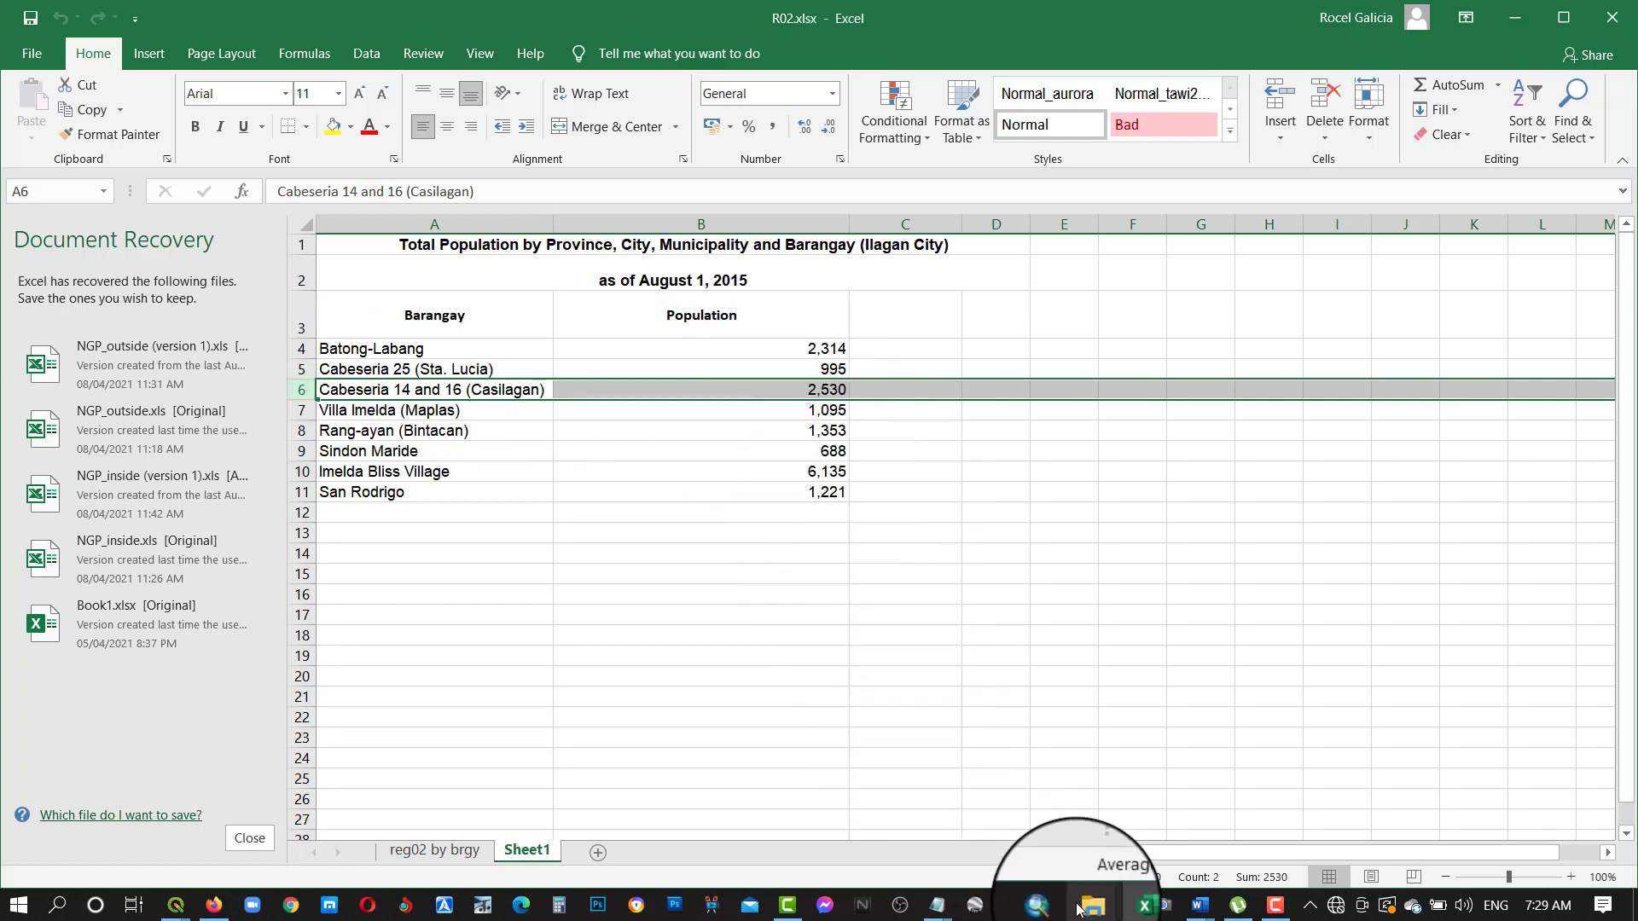
{"action": "left_click", "coordinate": [1038, 906]}
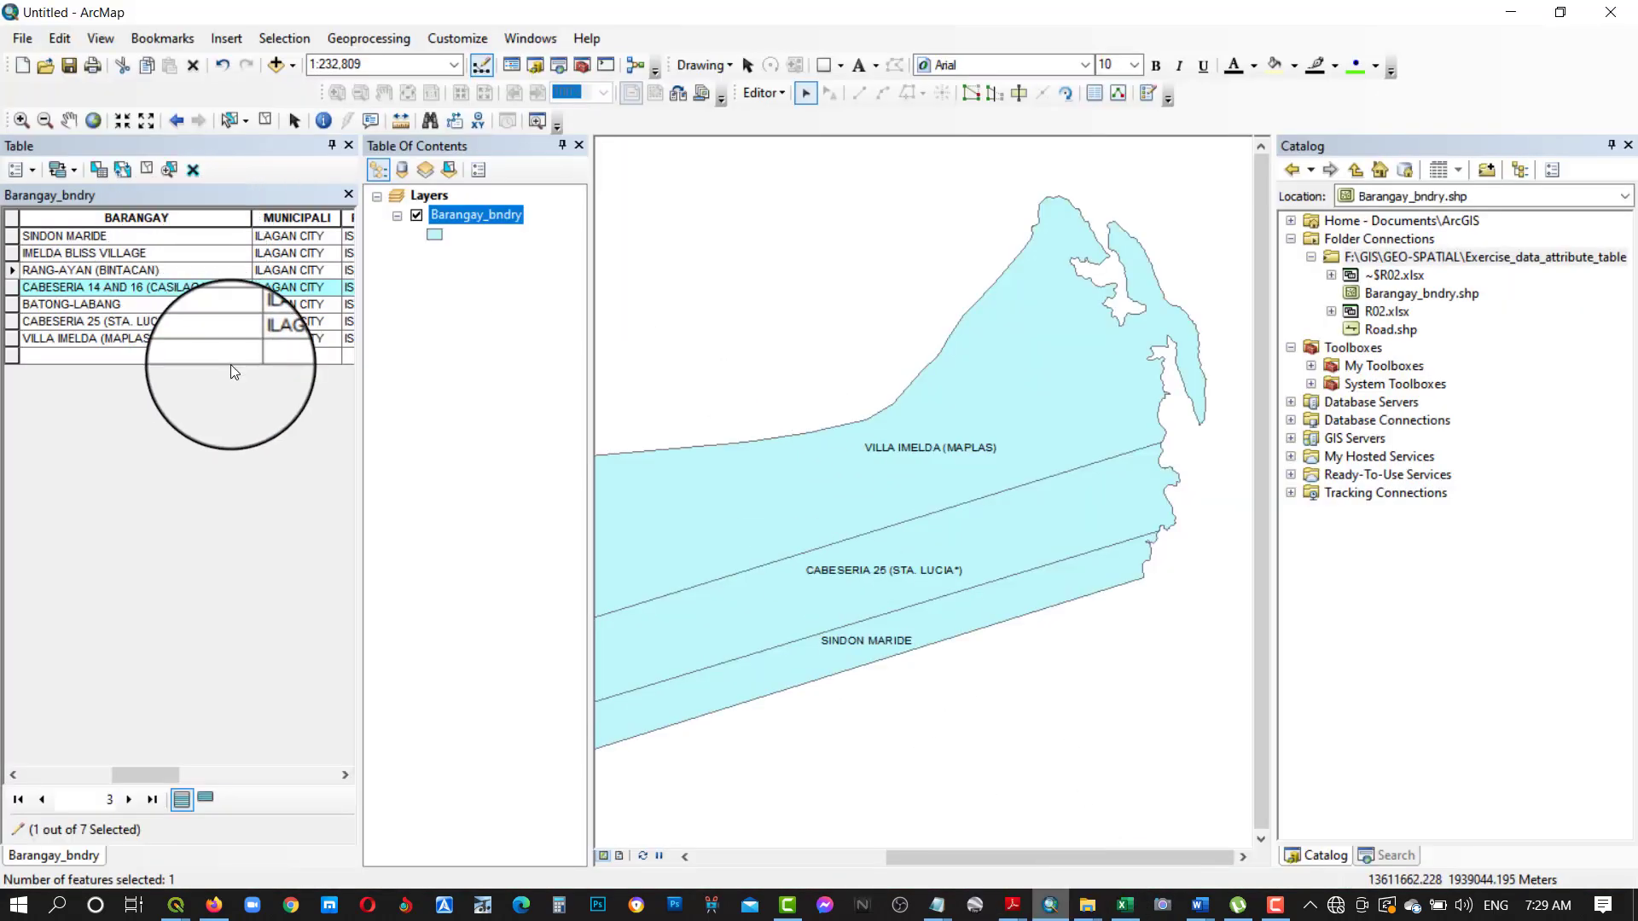
{"action": "scroll", "coordinate": [230, 365], "scroll_direction": "right", "scroll_amount": 10}
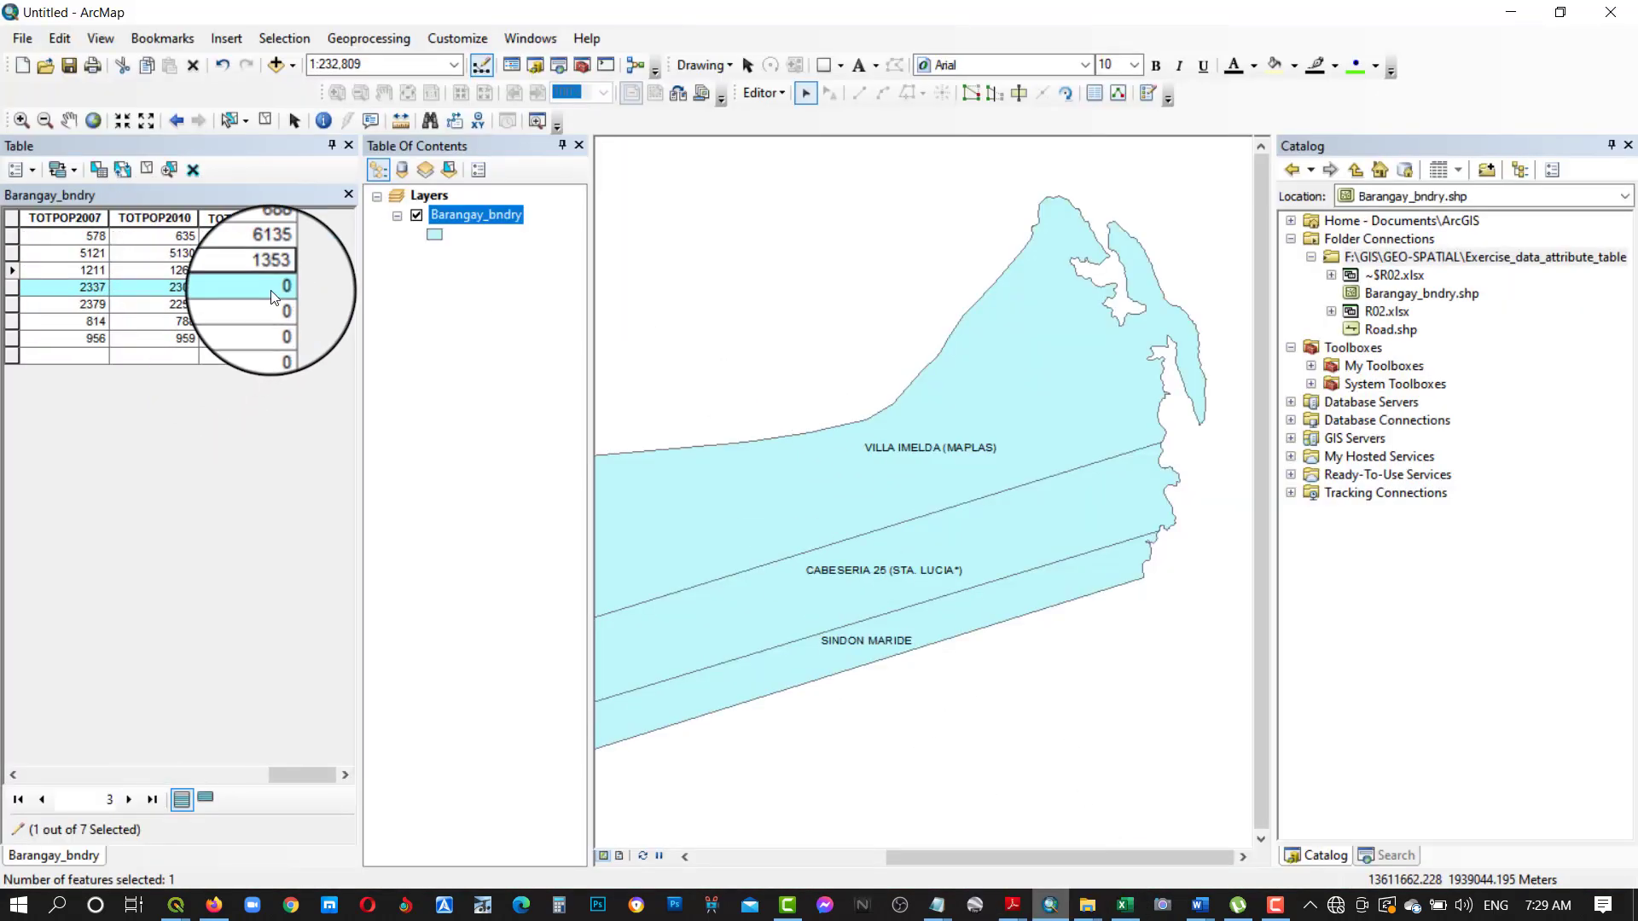
{"action": "left_click", "coordinate": [273, 289]}
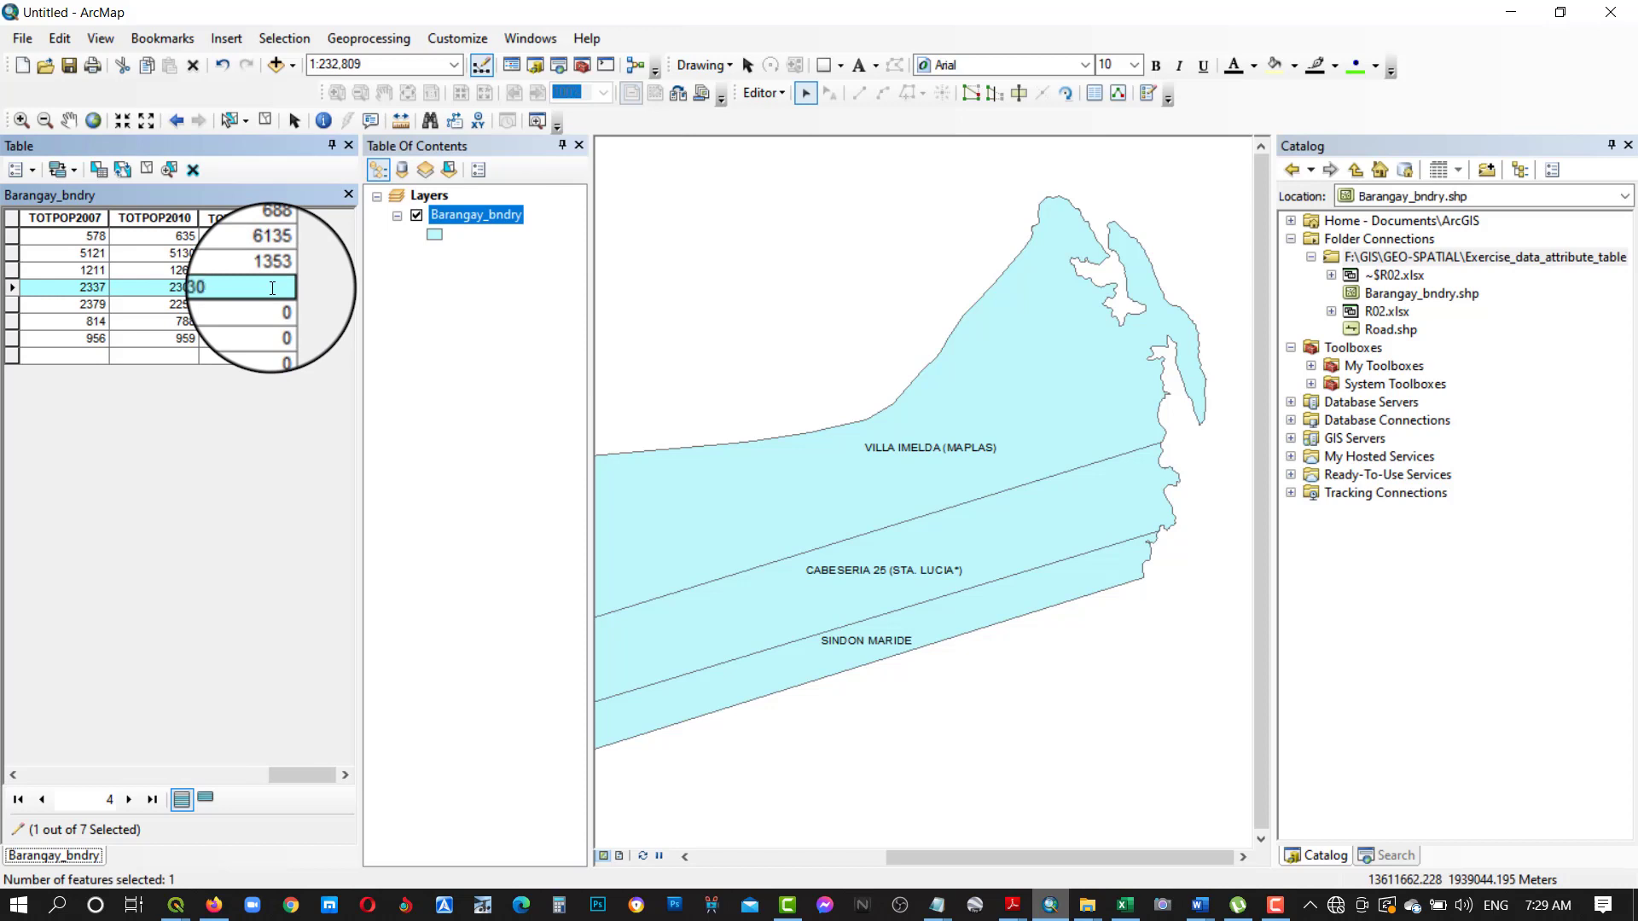
Step: Select the BATONG-LABANG record, look up its population in the Excel workbook, and set its TOTPOP2015 value to 2314 in ArcMap
{"action": "left_click", "coordinate": [13, 305]}
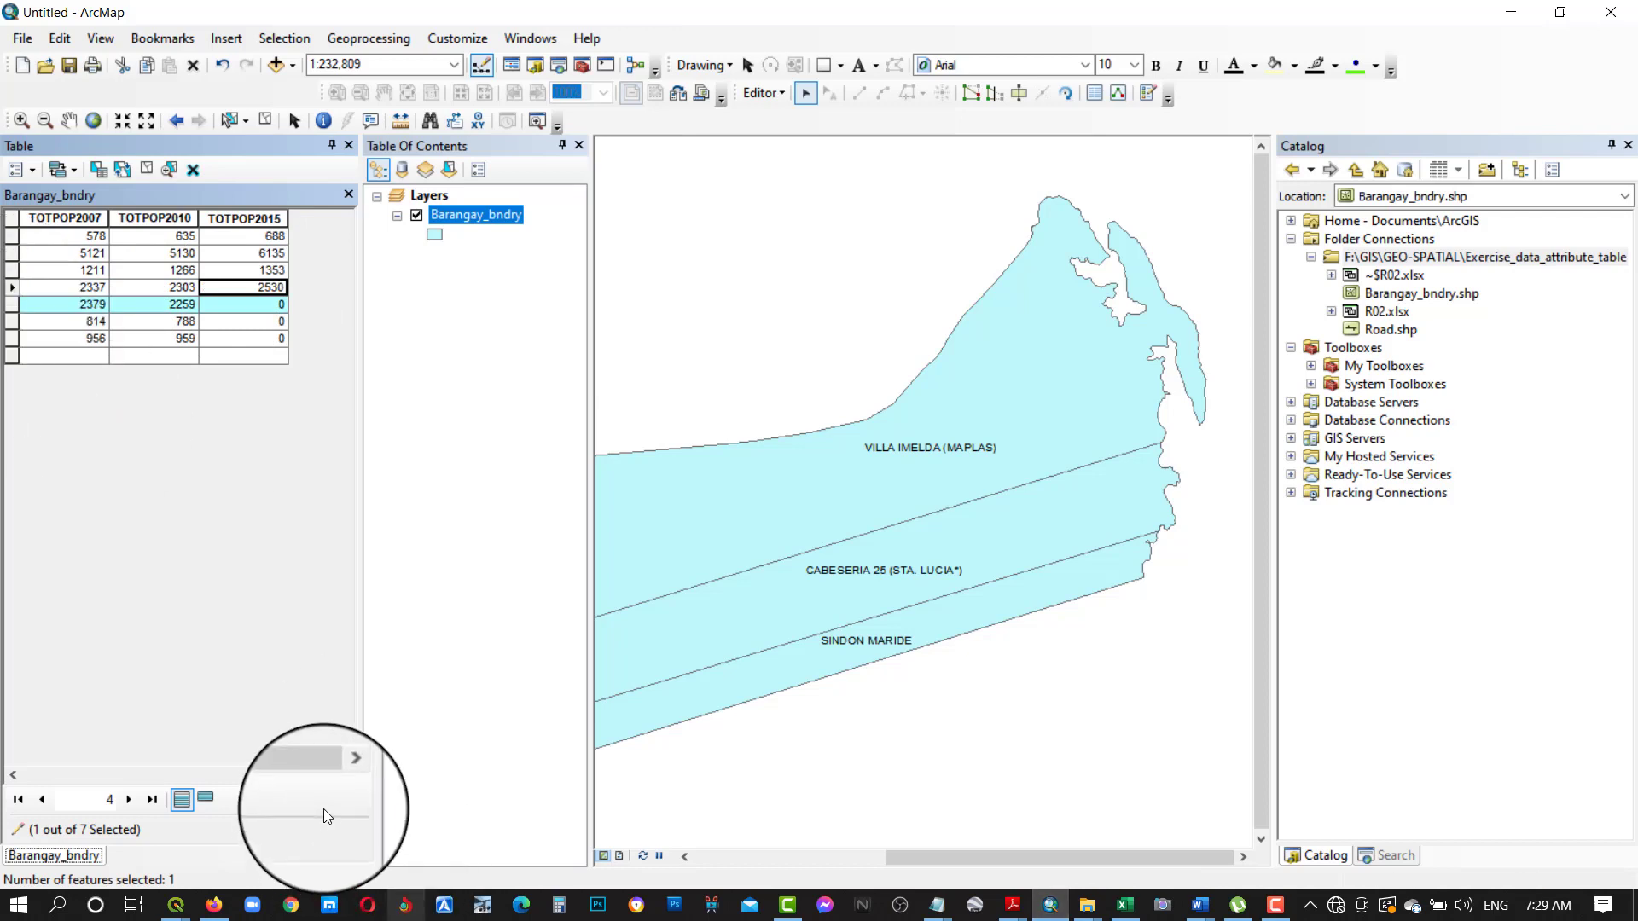
{"action": "left_click_drag", "start_coordinate": [307, 777], "coordinate": [161, 794]}
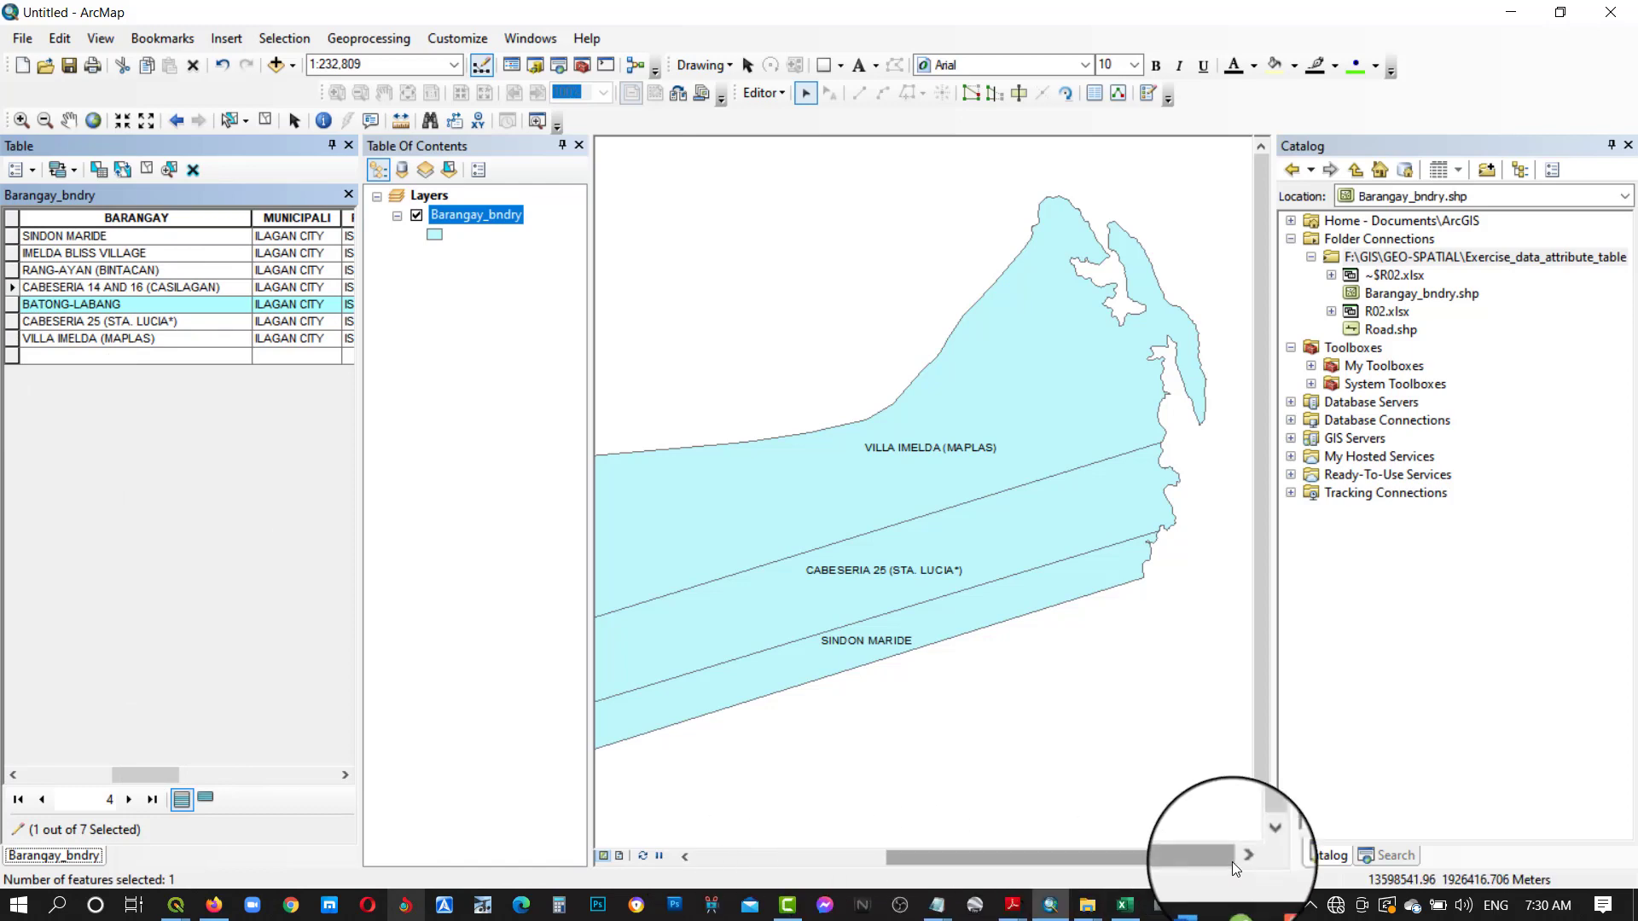
{"action": "left_click", "coordinate": [1123, 908]}
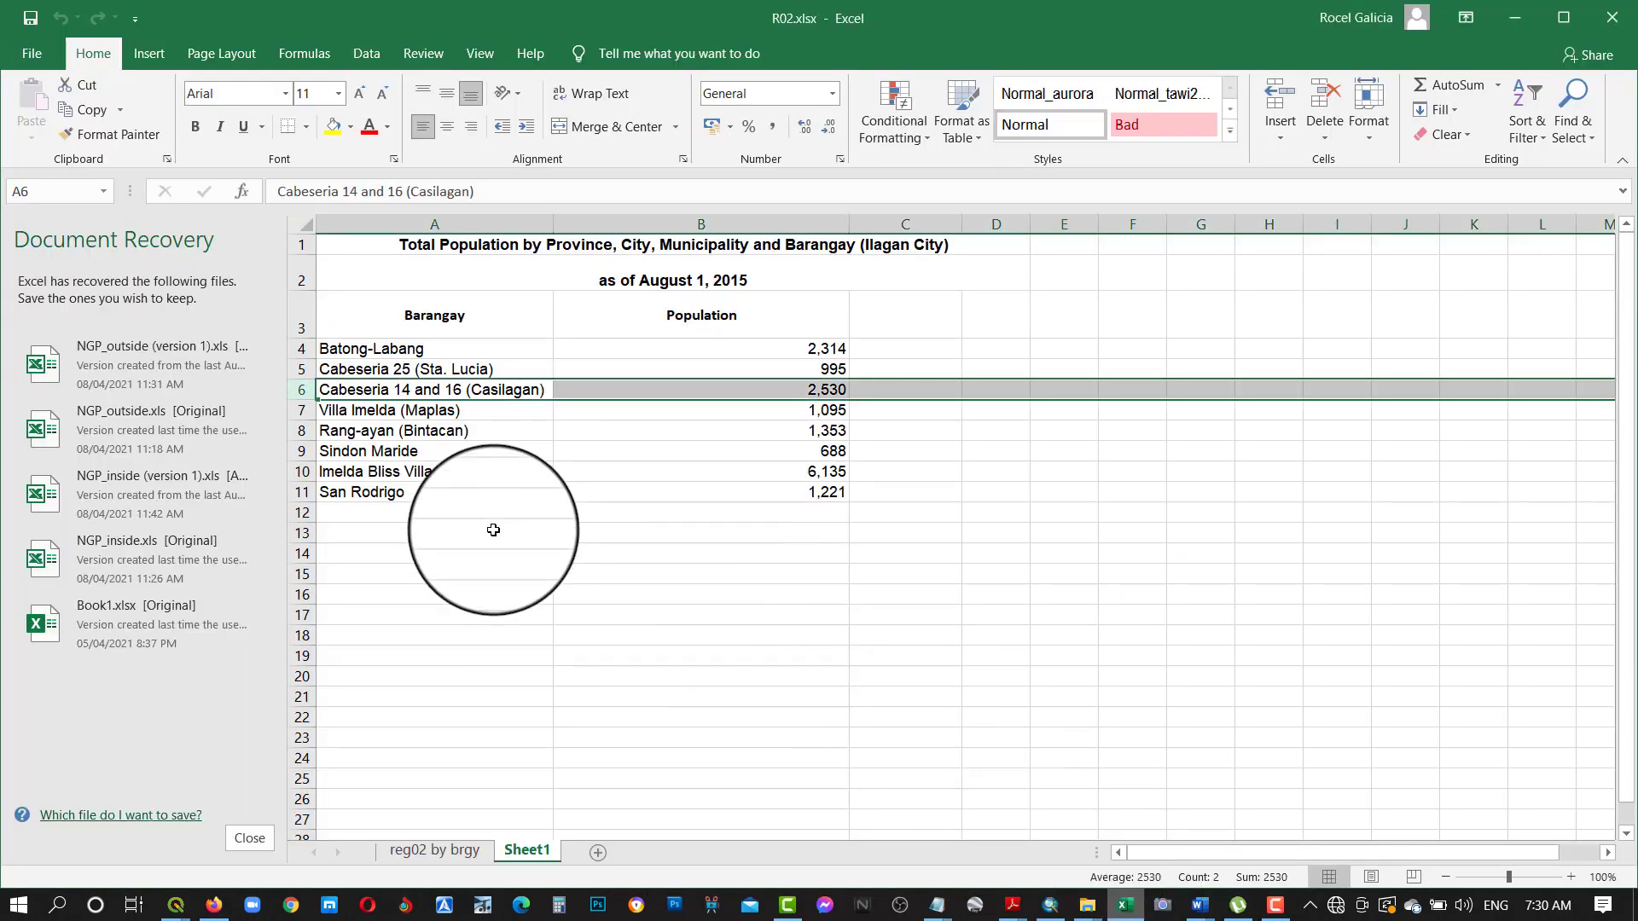
{"action": "left_click", "coordinate": [301, 349]}
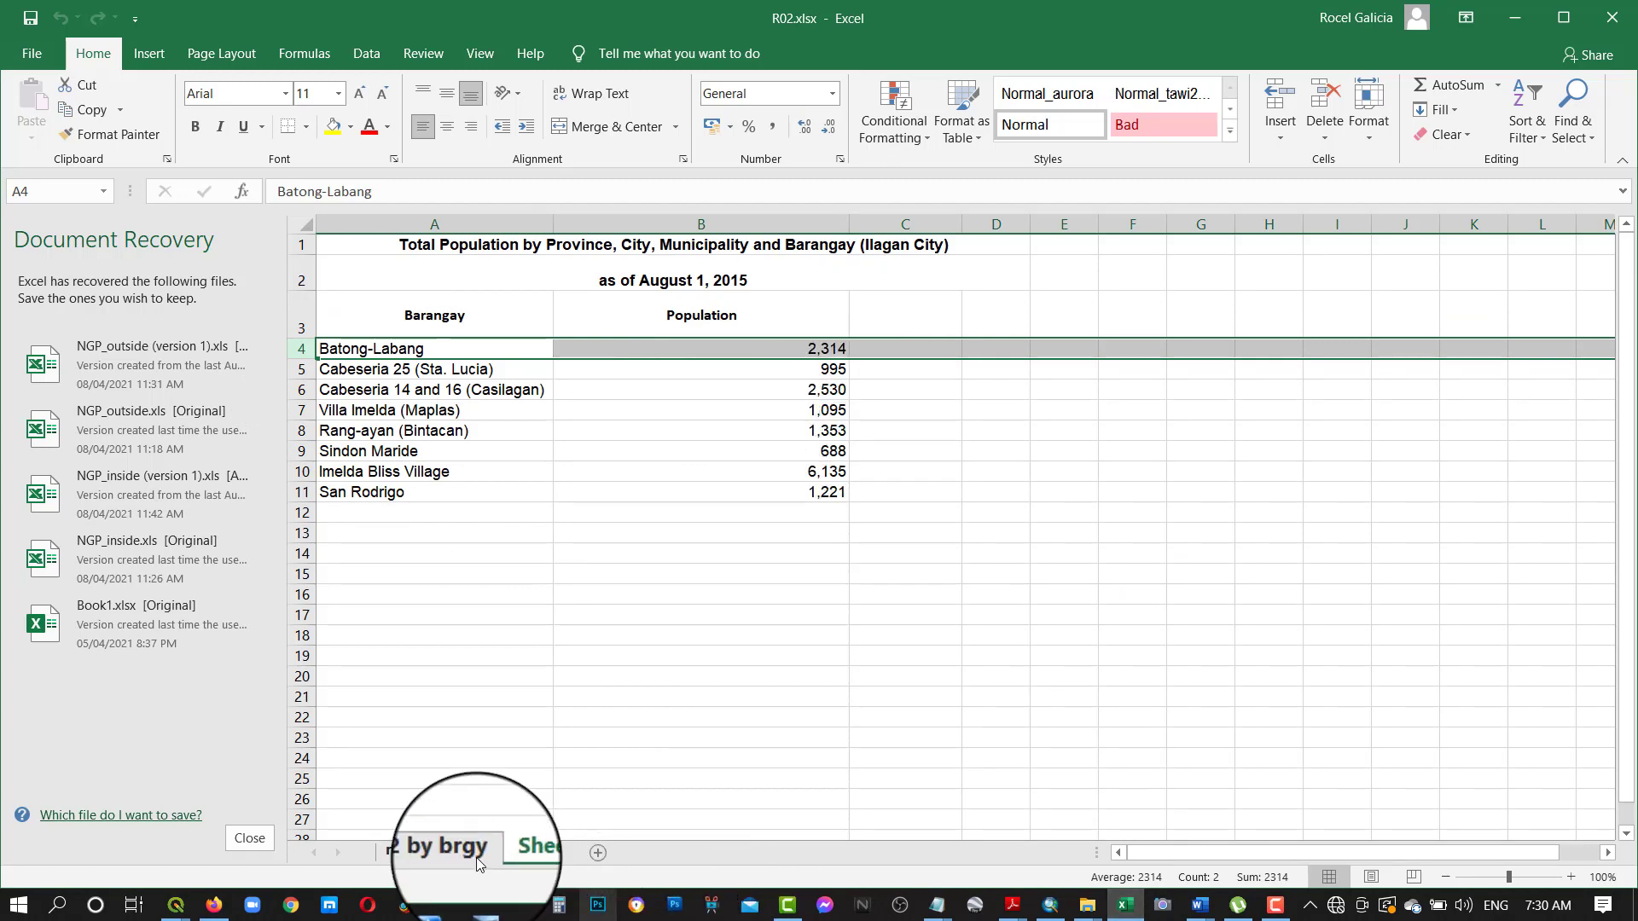
{"action": "left_click", "coordinate": [452, 850]}
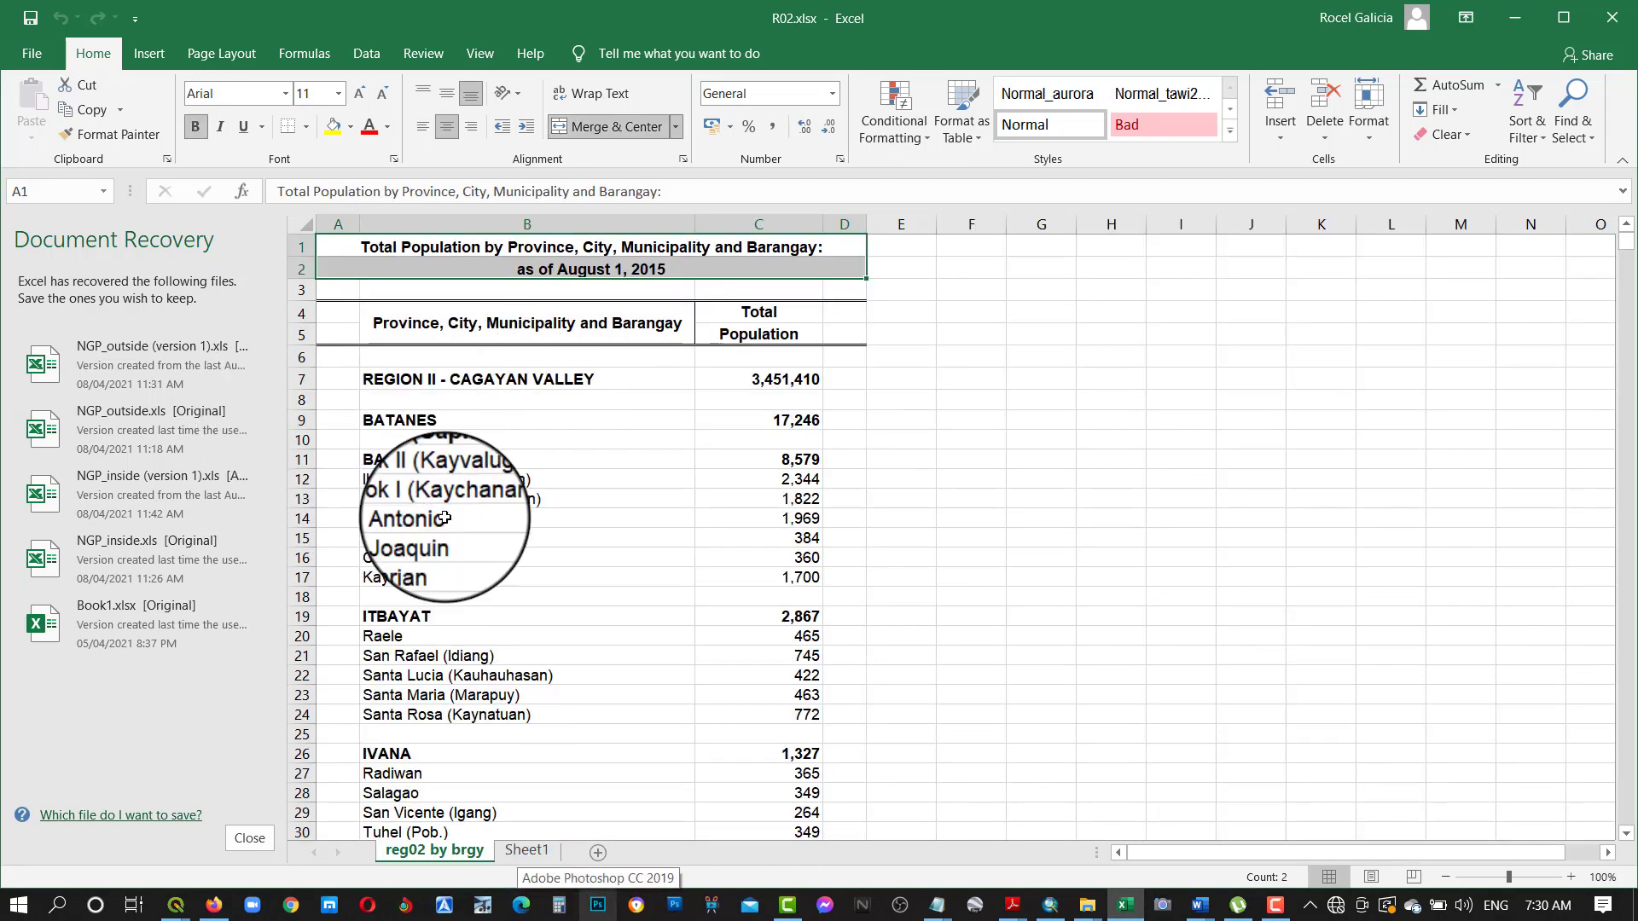
{"action": "left_click", "coordinate": [1049, 906]}
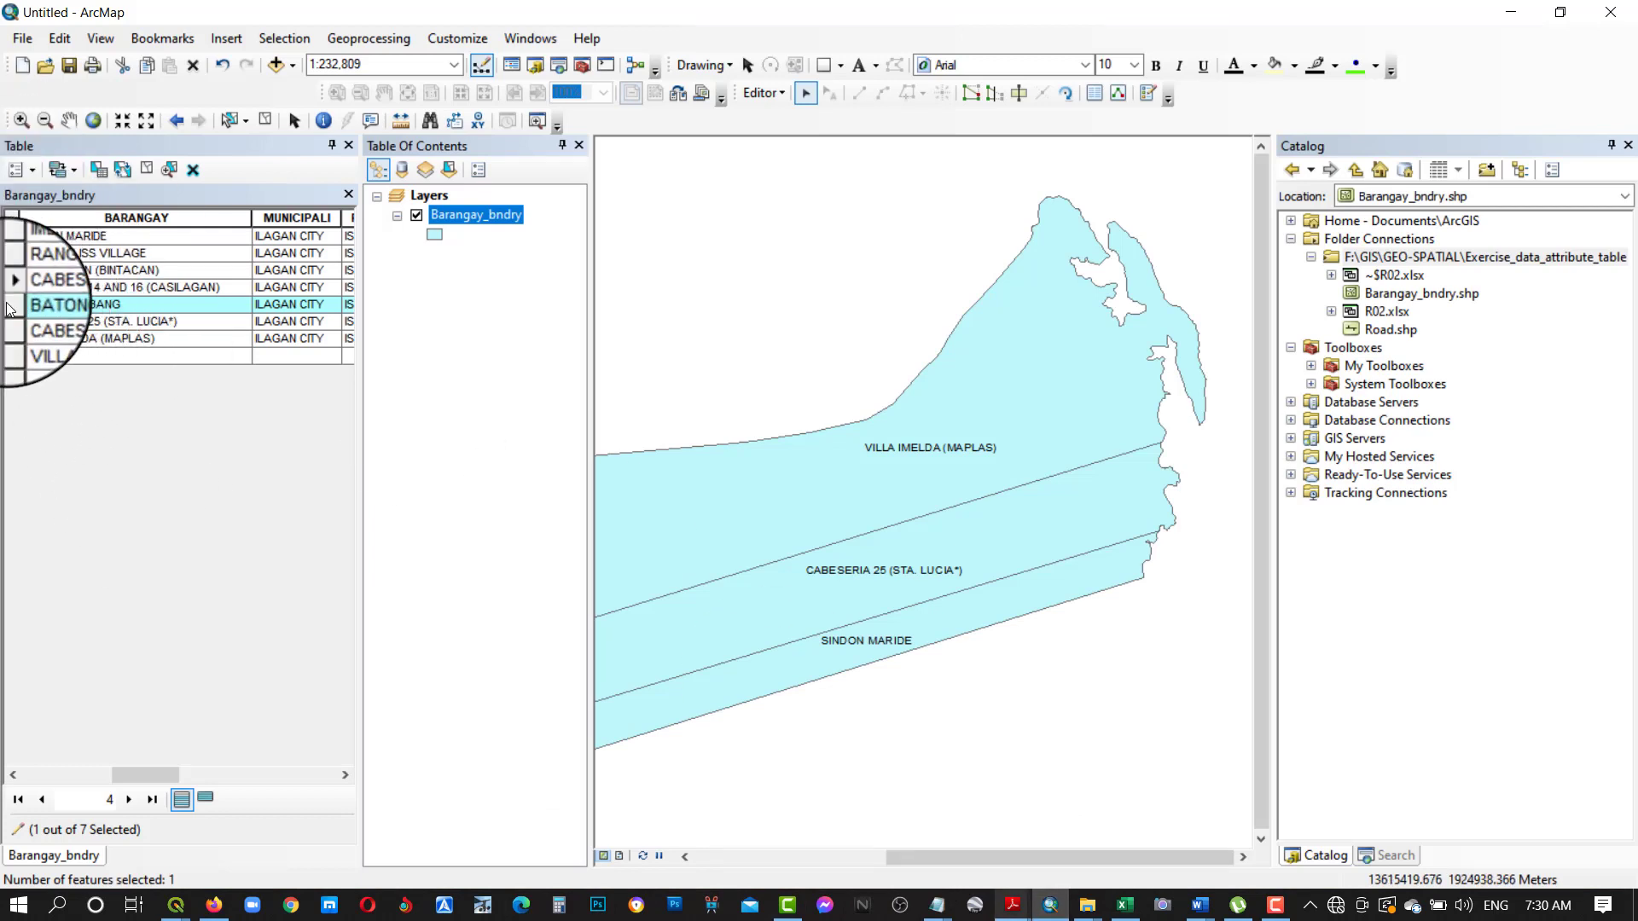
{"action": "scroll", "coordinate": [248, 408], "scroll_direction": "right", "scroll_amount": 3}
{"action": "scroll", "coordinate": [248, 408], "scroll_direction": "right", "scroll_amount": 5}
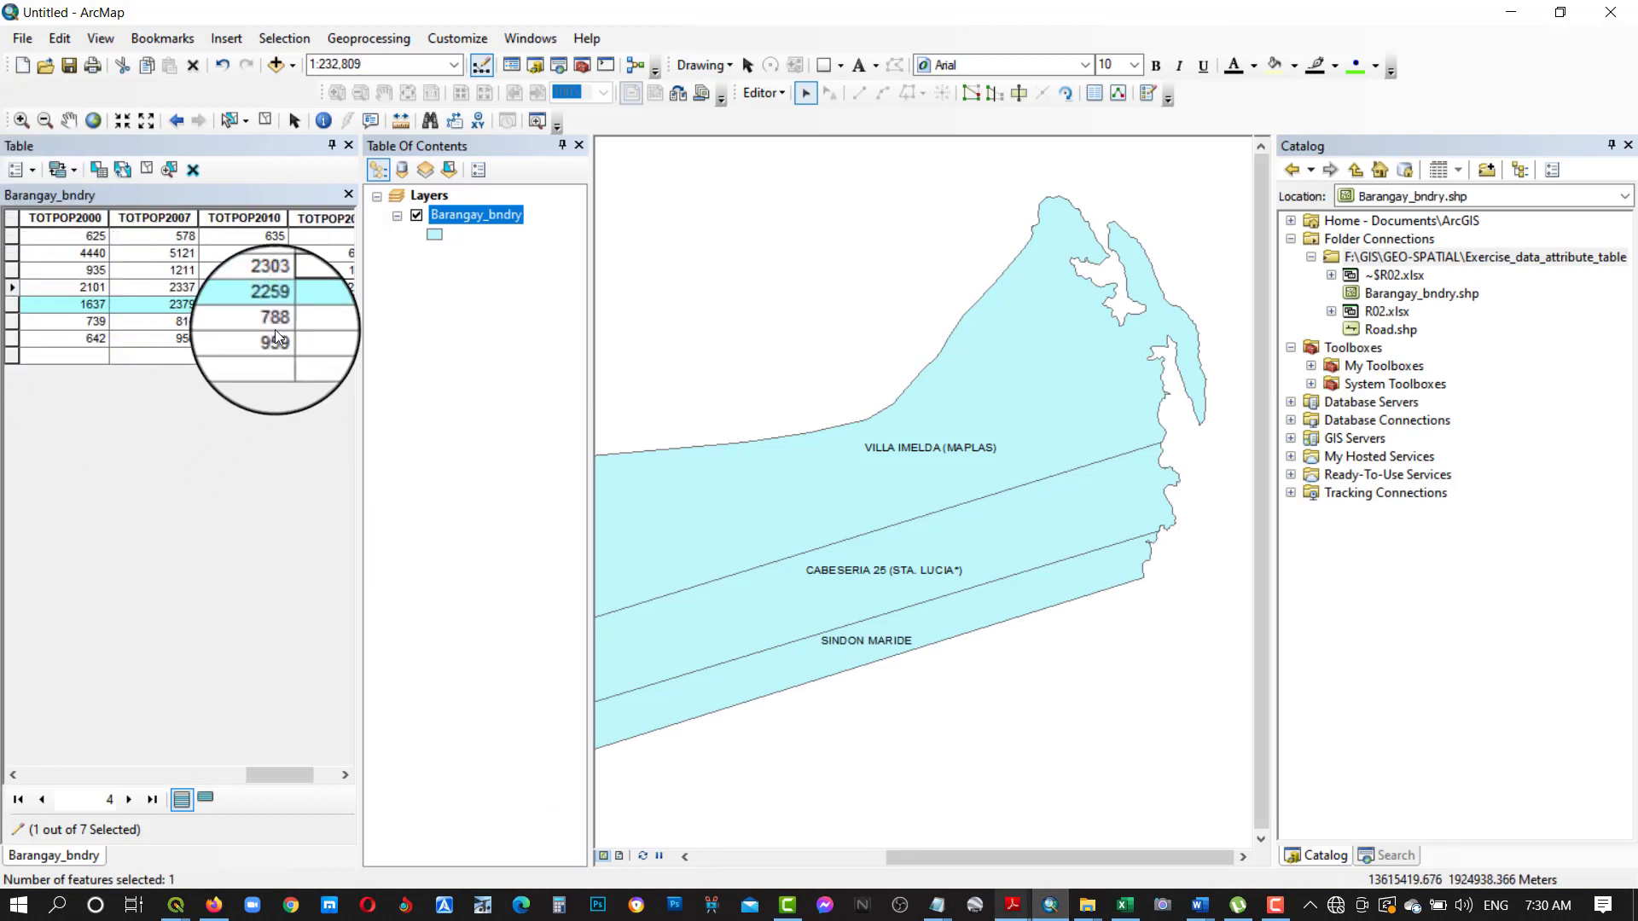
{"action": "left_click", "coordinate": [252, 309]}
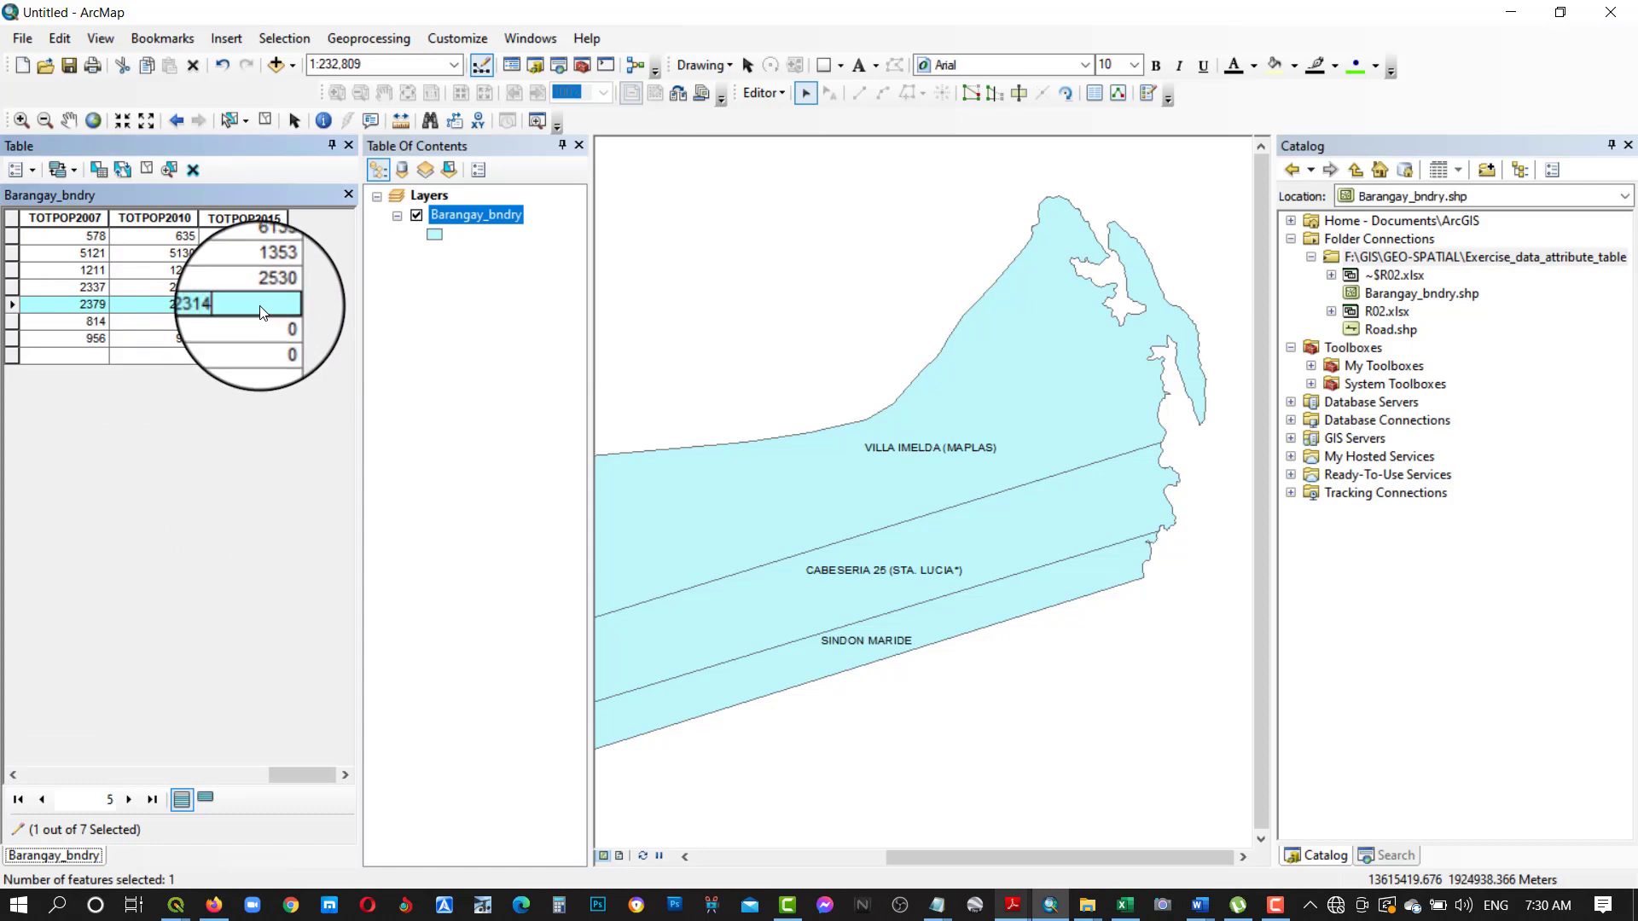
Step: Select the CABESERIA 25 (STA. LUCIA*) record, look up its population on Sheet1 in Excel, and set its TOTPOP2015 value to 995 in ArcMap
{"action": "left_click", "coordinate": [1111, 907]}
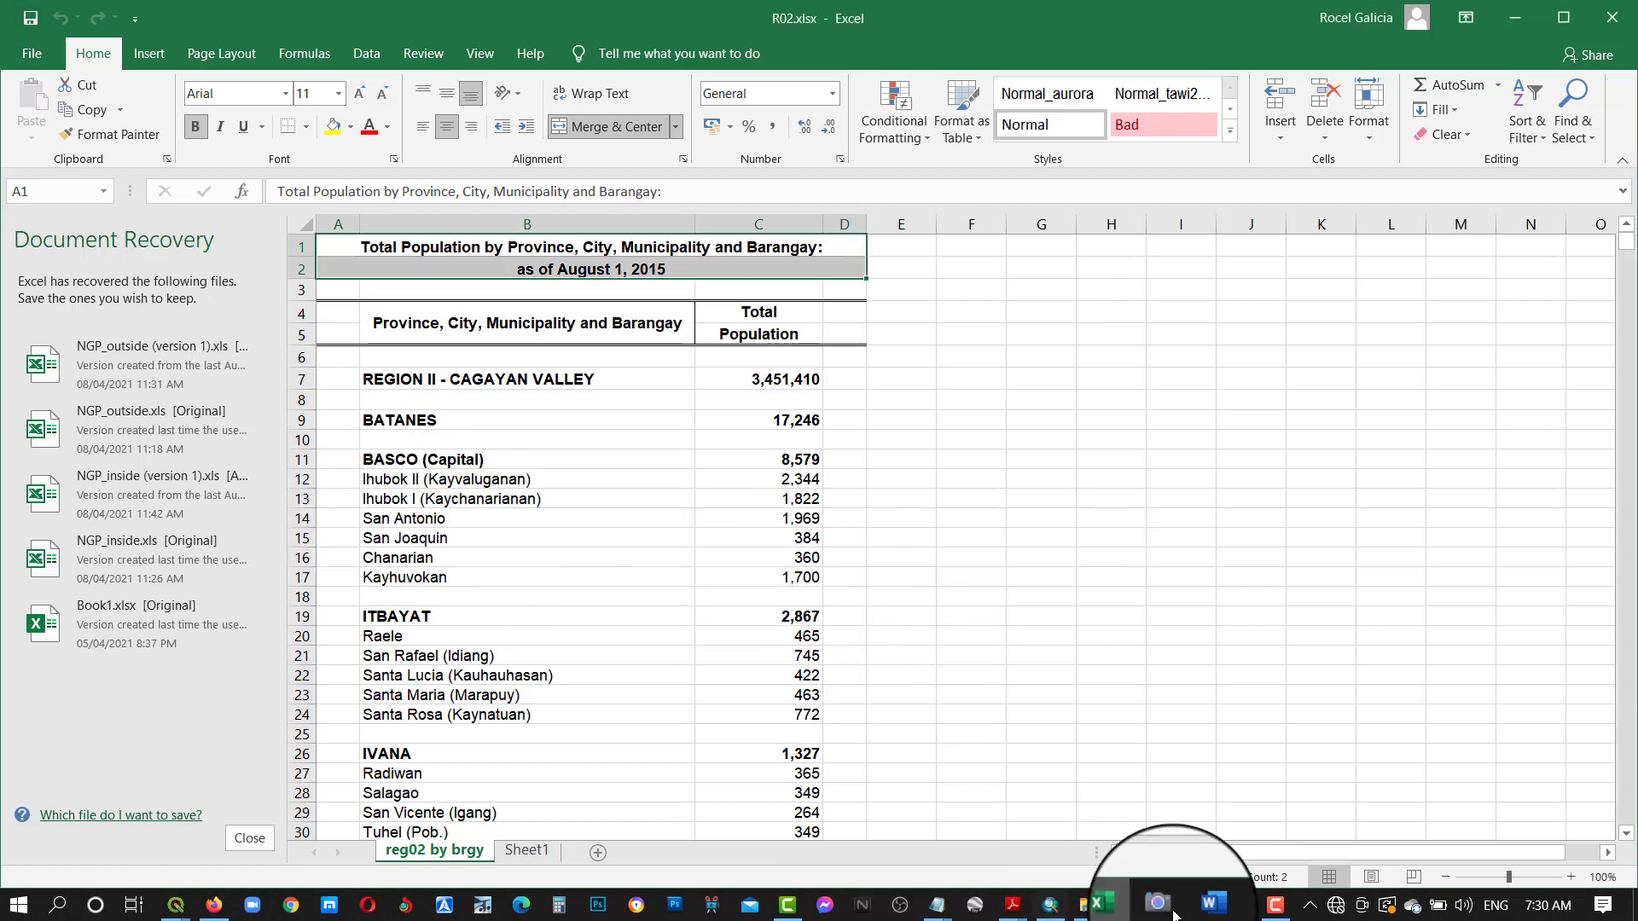
{"action": "left_click", "coordinate": [527, 849]}
{"action": "left_click", "coordinate": [1051, 904]}
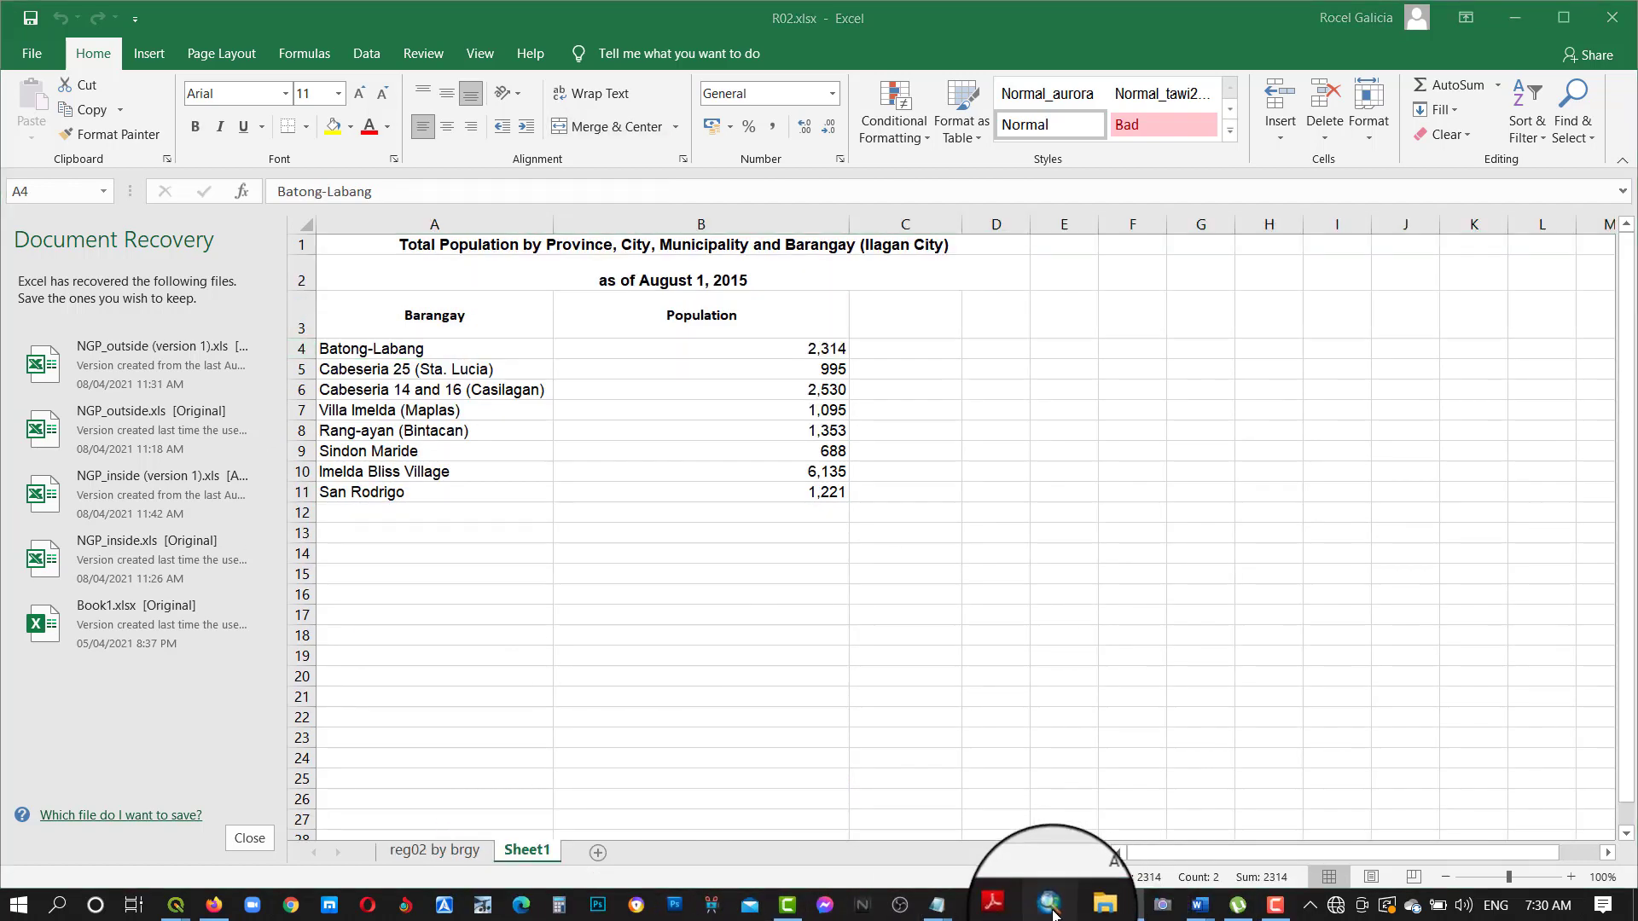
{"action": "left_click", "coordinate": [11, 321]}
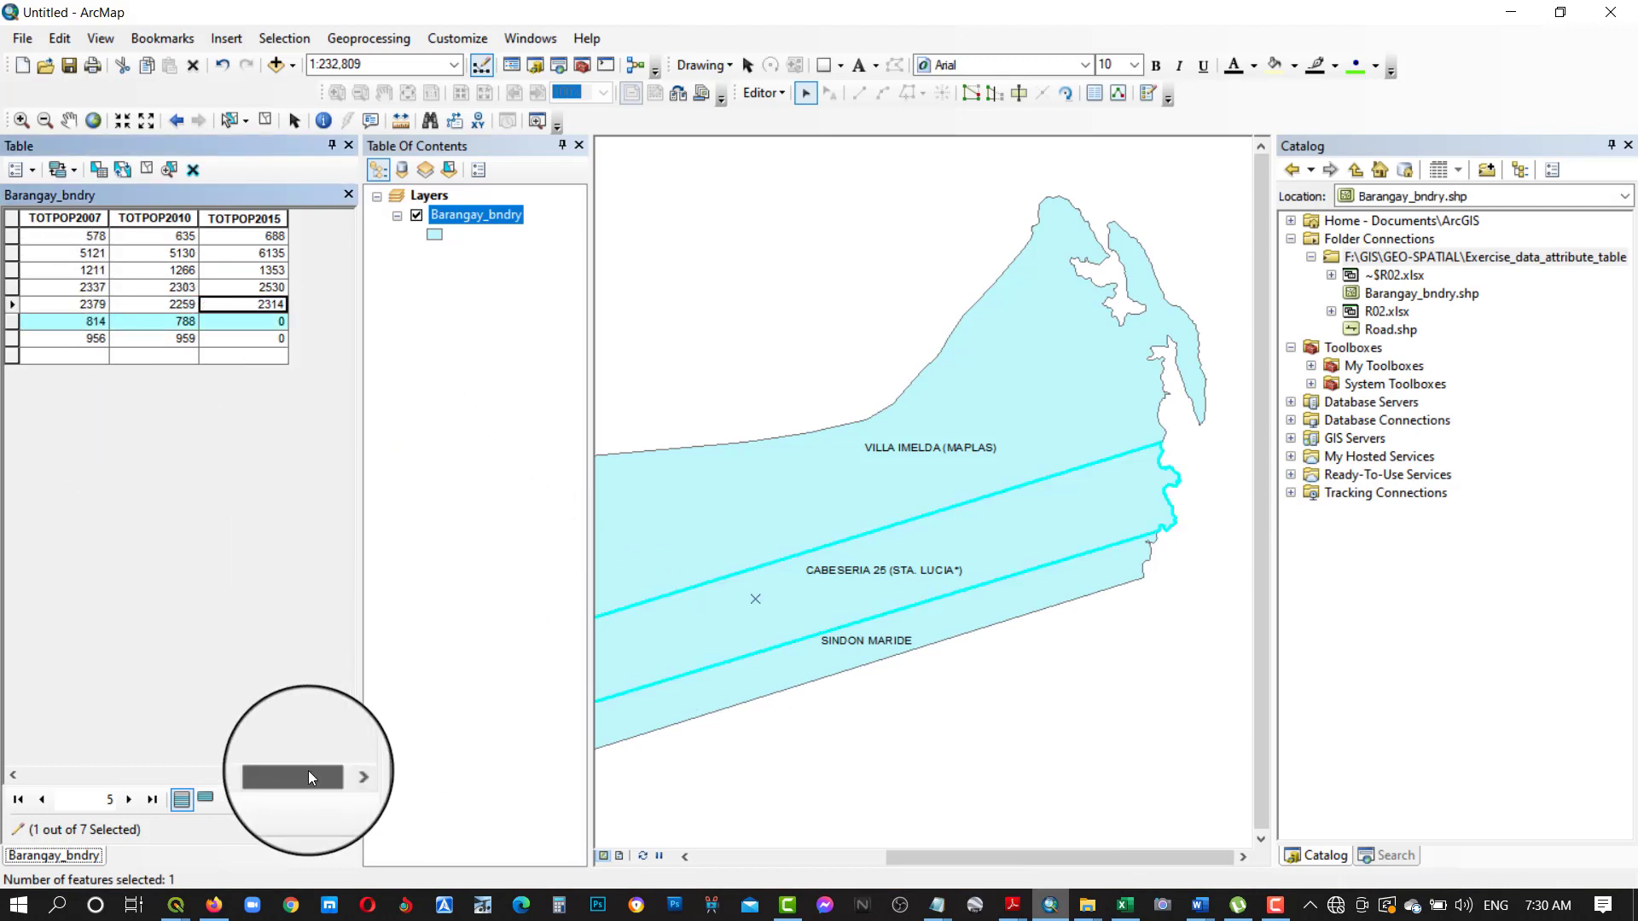
{"action": "left_click_drag", "start_coordinate": [309, 770], "coordinate": [154, 761]}
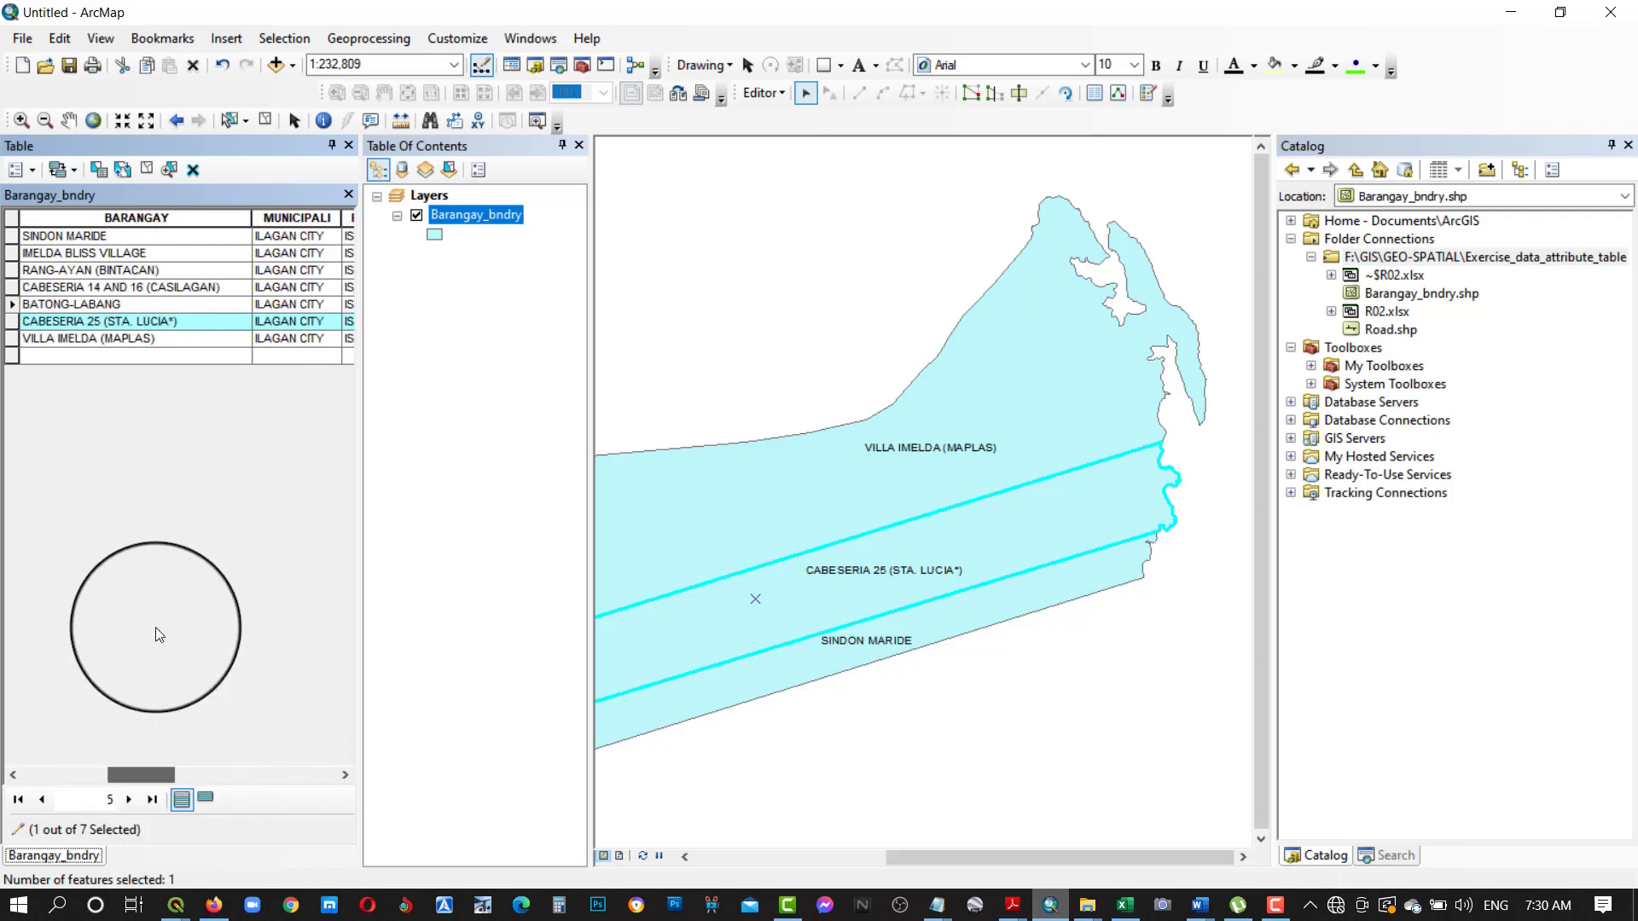
{"action": "left_click", "coordinate": [1138, 910]}
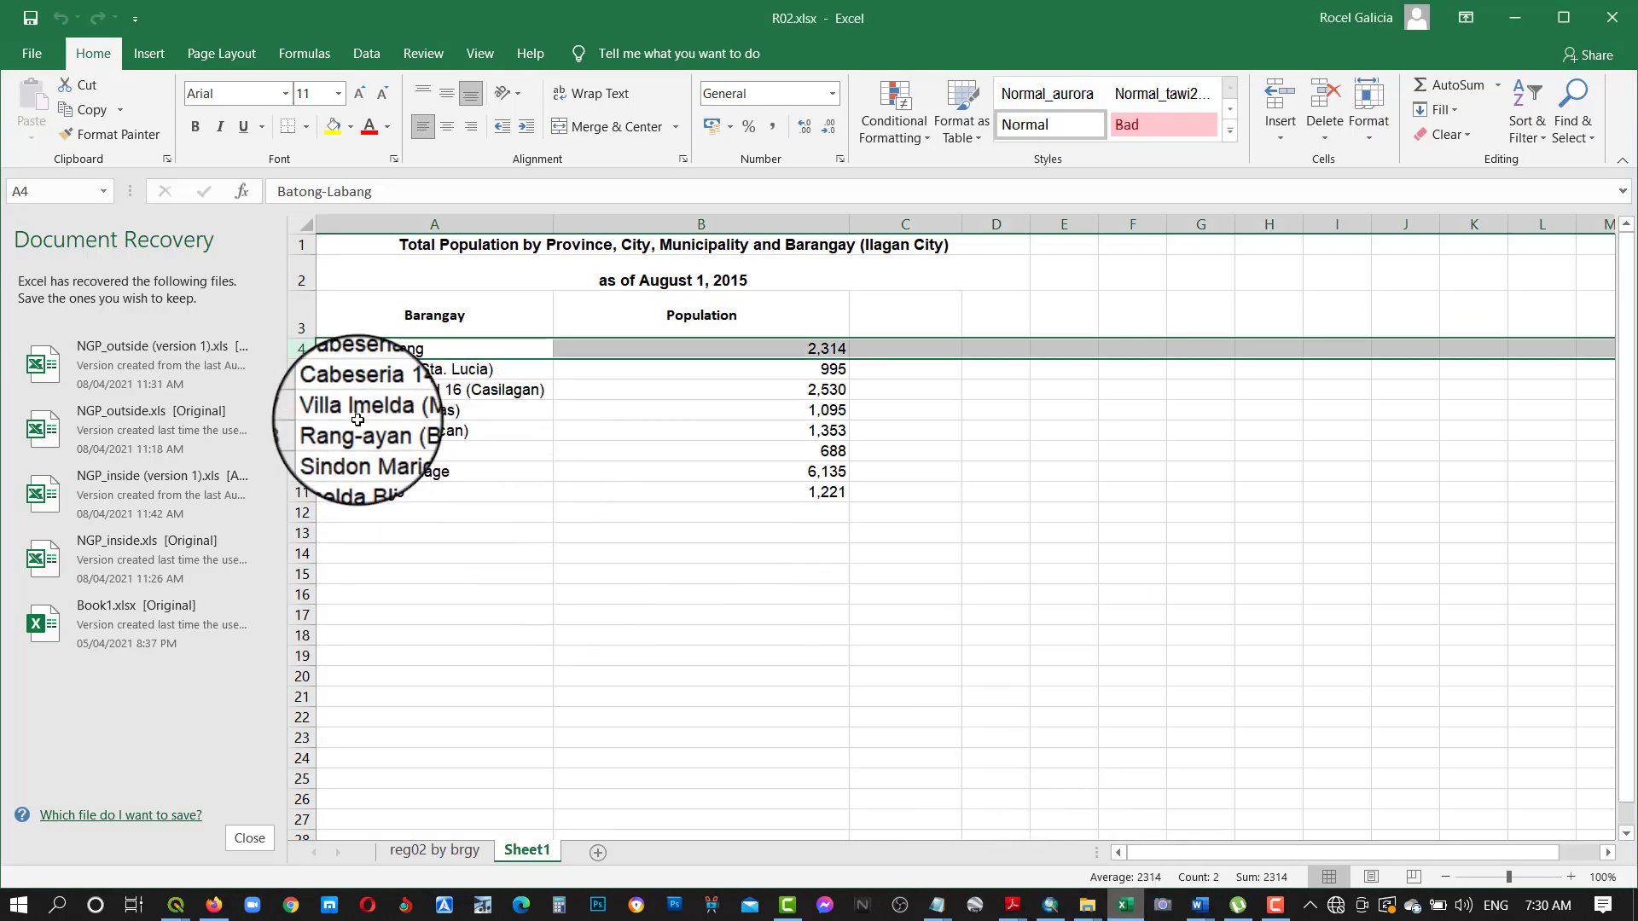
{"action": "left_click", "coordinate": [299, 369]}
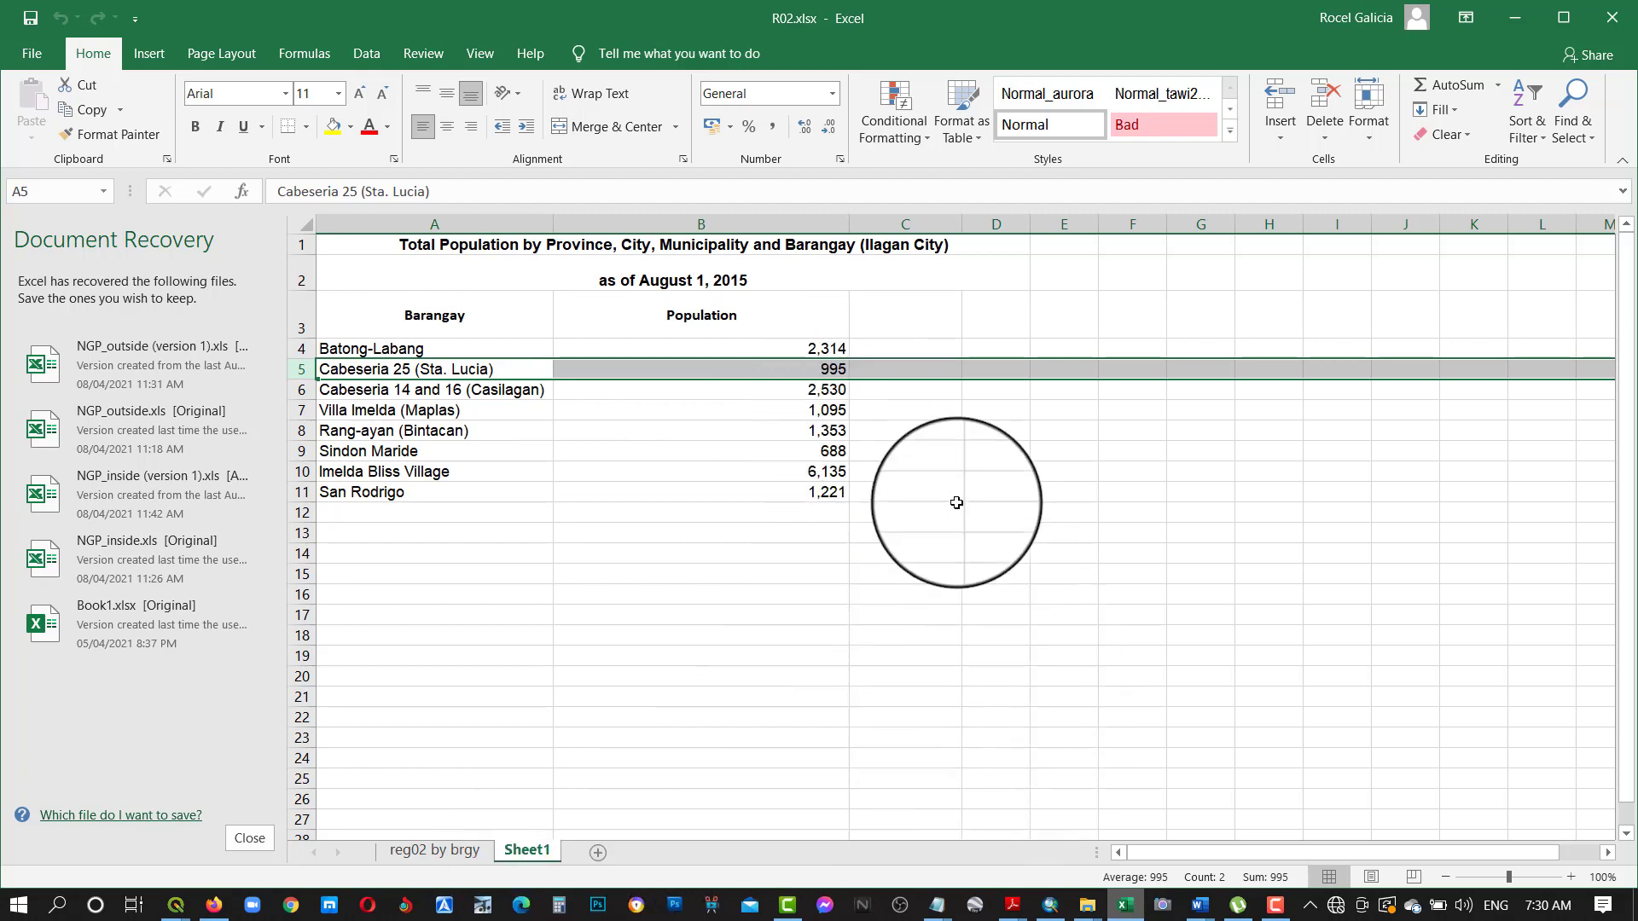
{"action": "left_click", "coordinate": [1050, 906]}
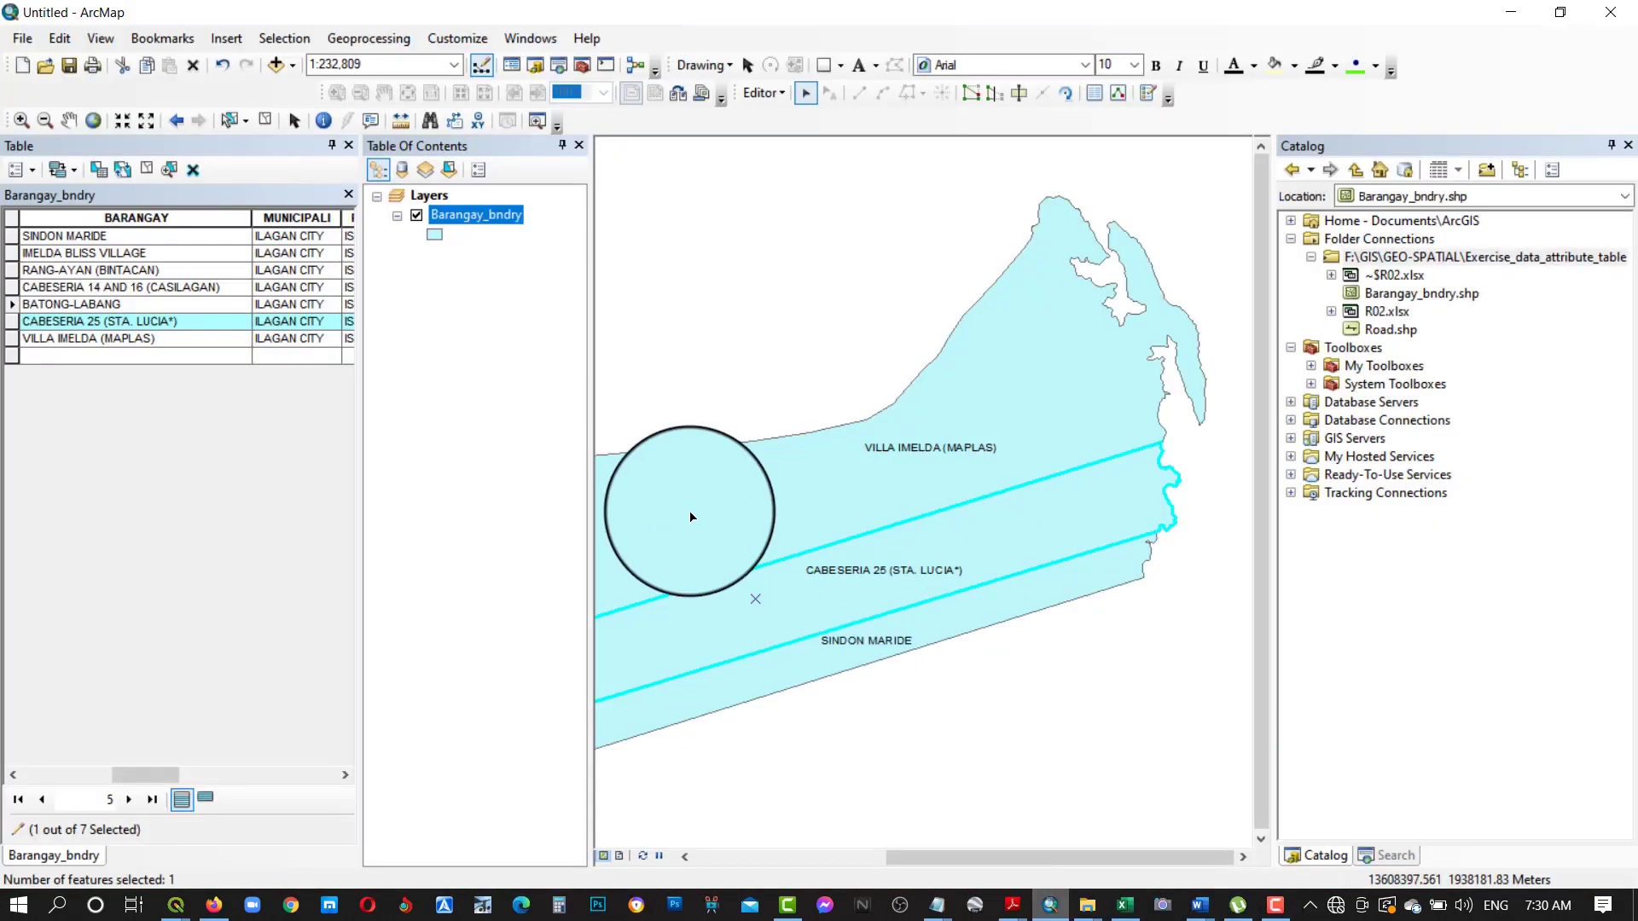
{"action": "scroll", "coordinate": [222, 408], "scroll_direction": "right", "scroll_amount": 5}
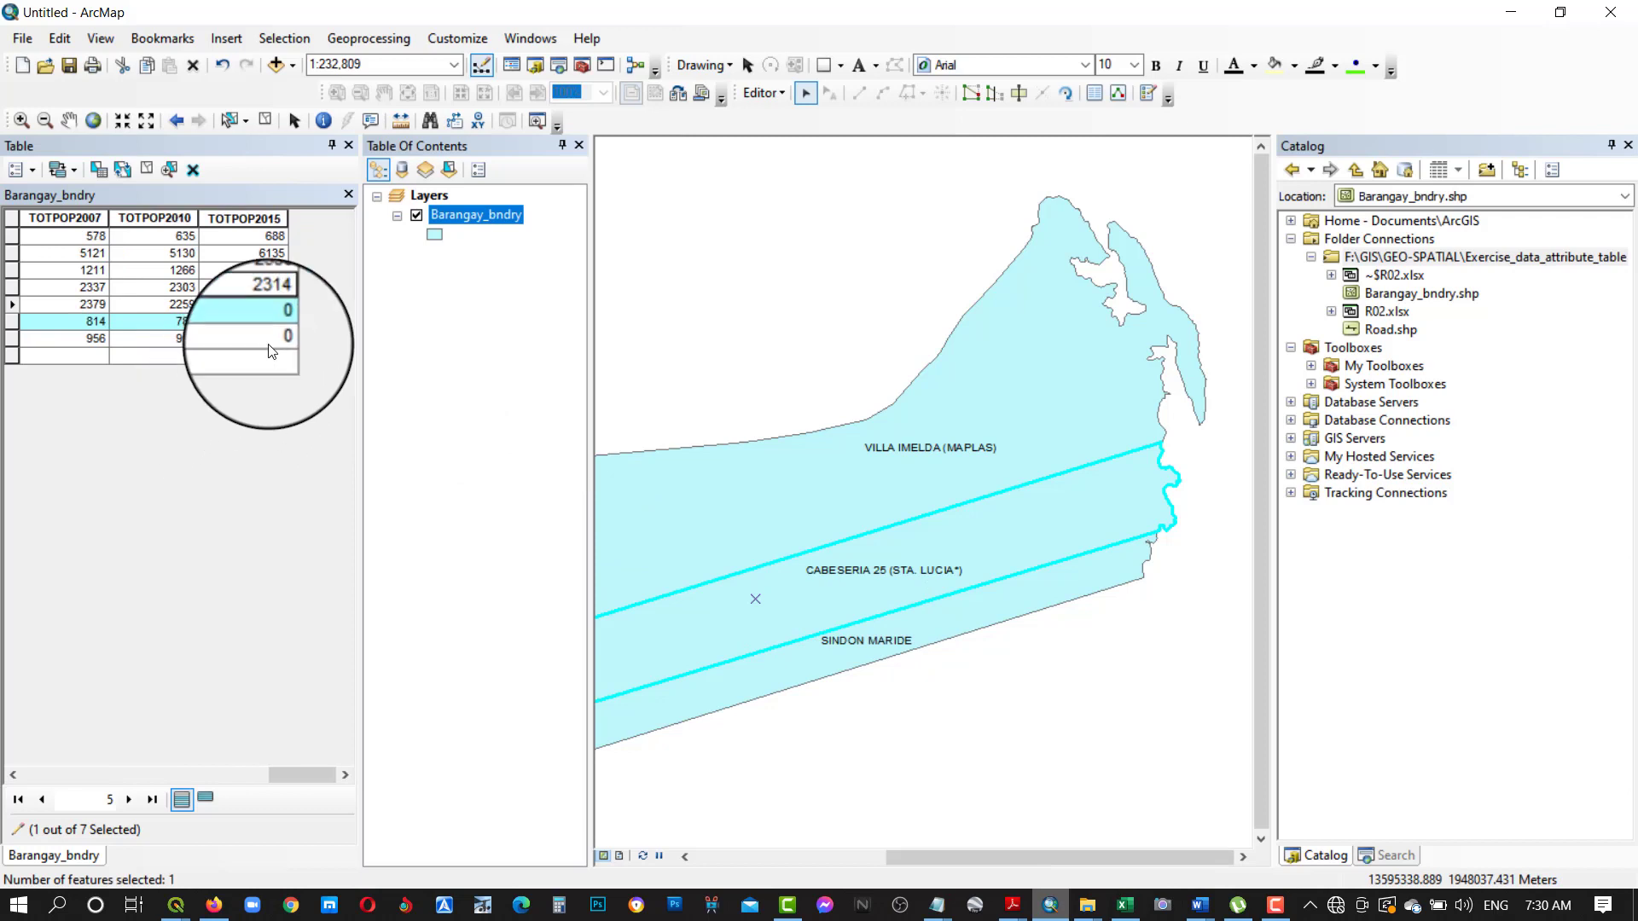
{"action": "left_click", "coordinate": [271, 322]}
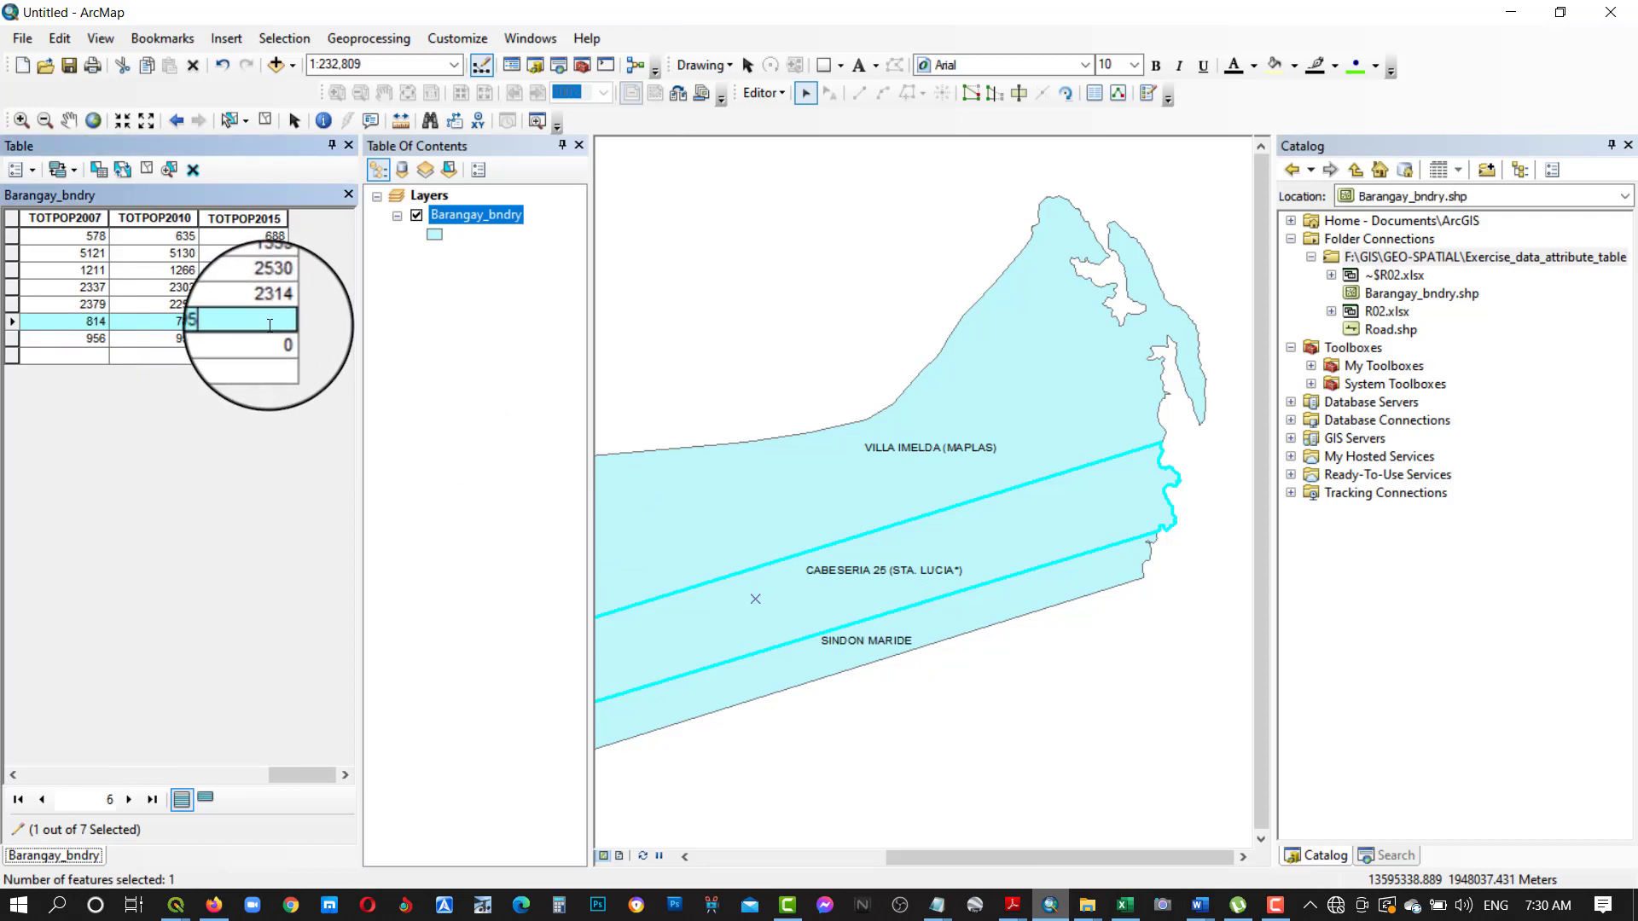
Step: Select the VILLA IMELDA (MAPLAS) record, look up its population in Excel, set its TOTPOP2015 value to 1095 in ArcMap, and clear the selection
{"action": "left_click", "coordinate": [11, 339]}
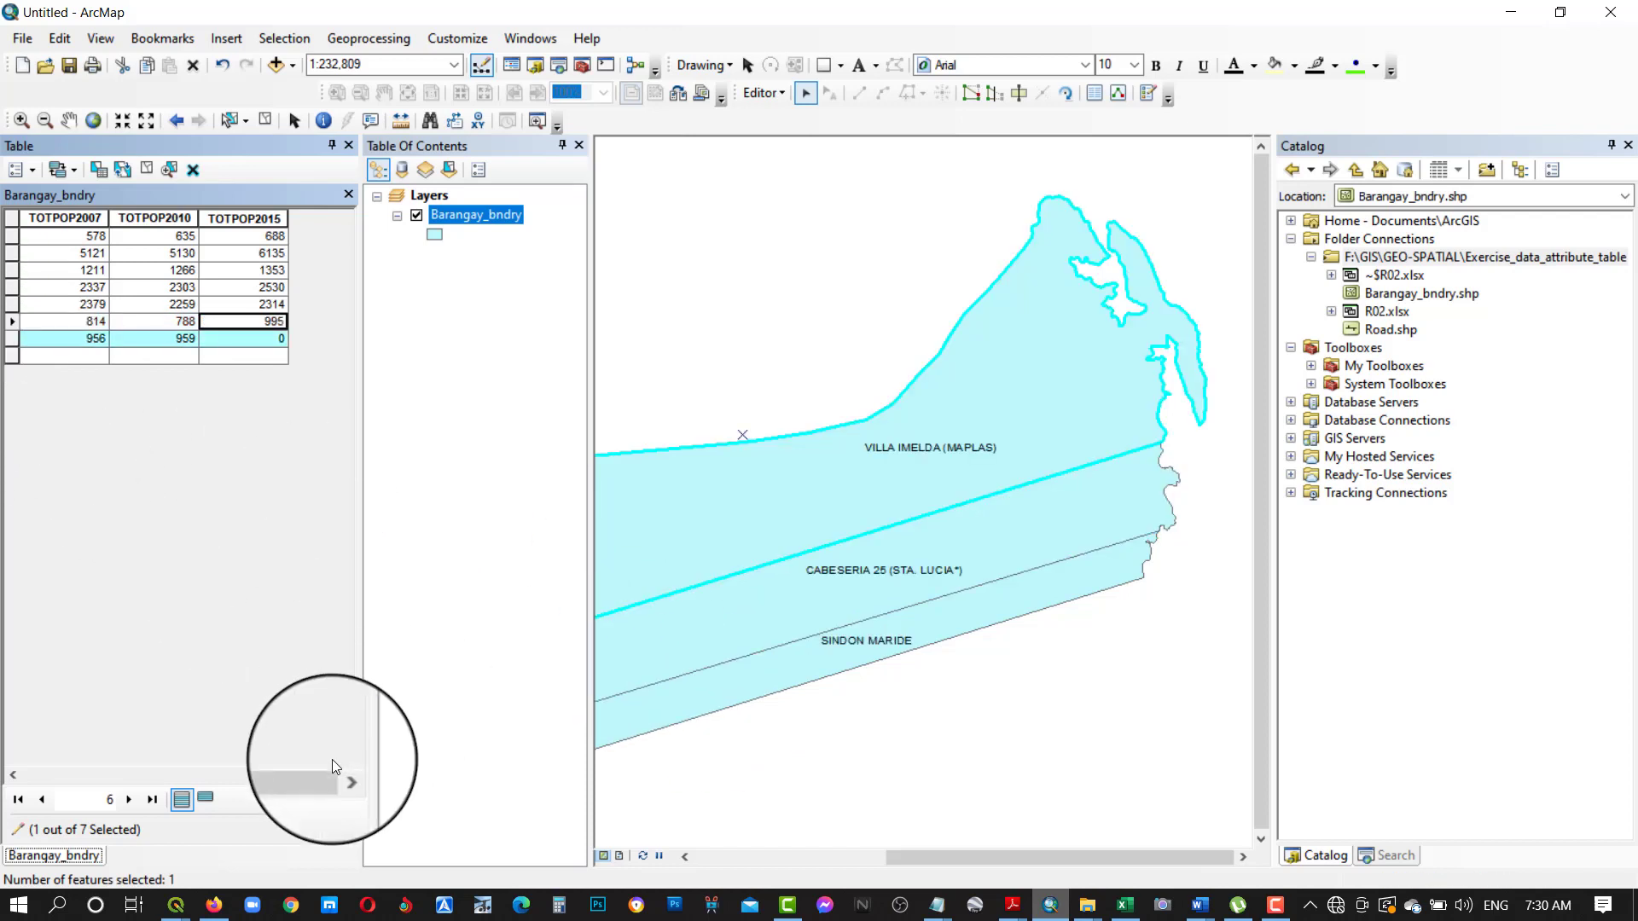
{"action": "left_click_drag", "start_coordinate": [317, 775], "coordinate": [123, 775]}
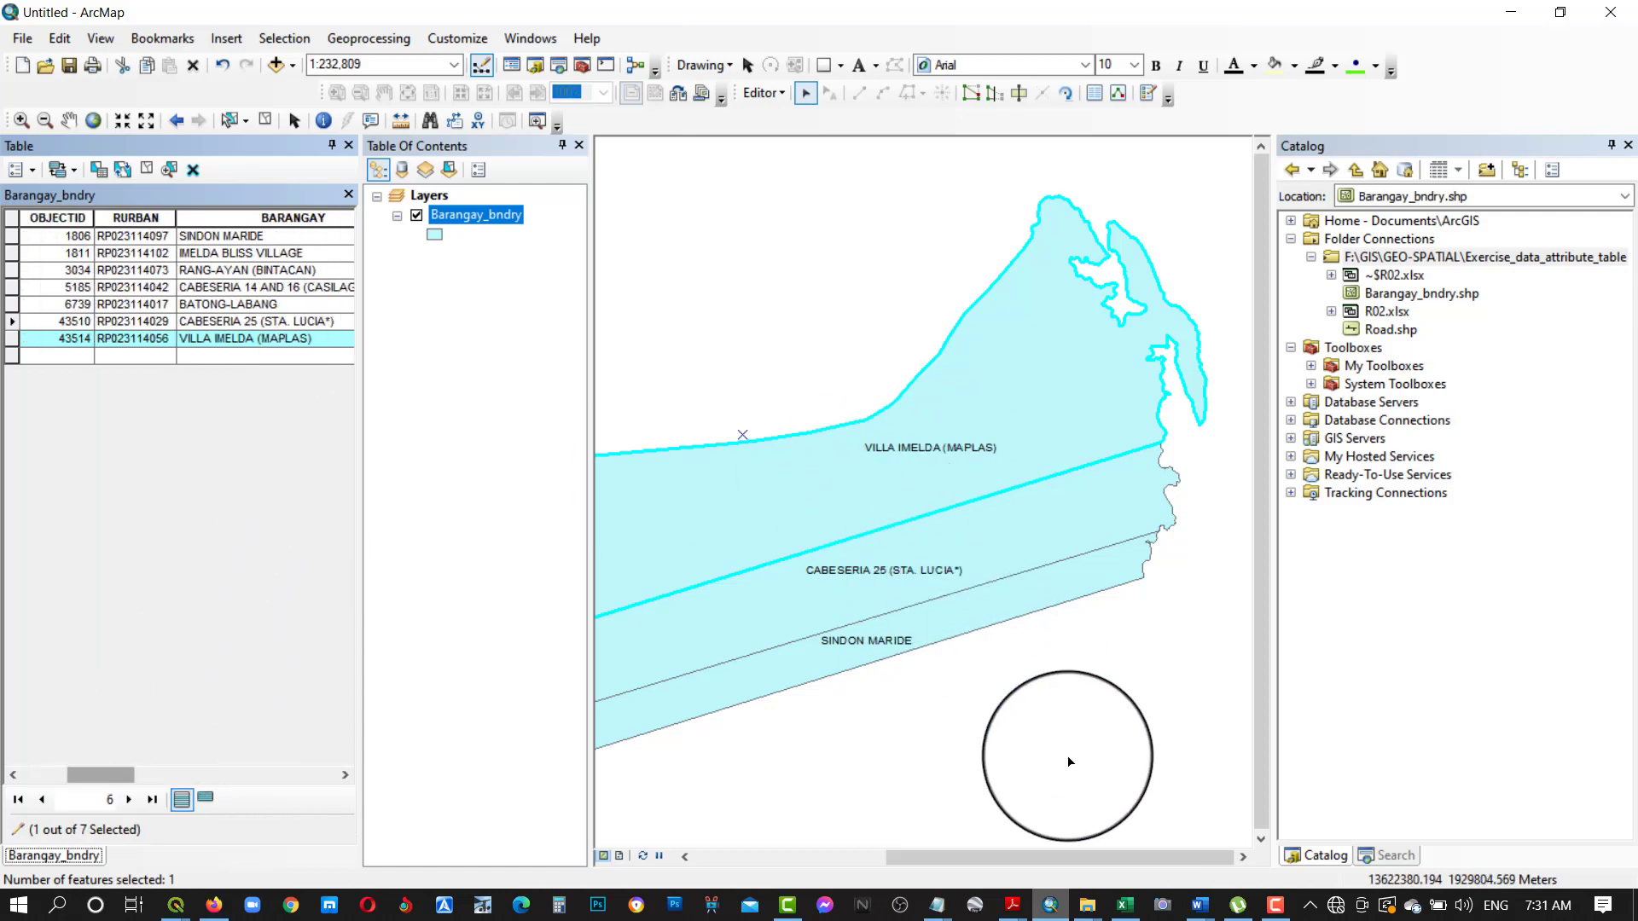
{"action": "left_click", "coordinate": [1125, 906]}
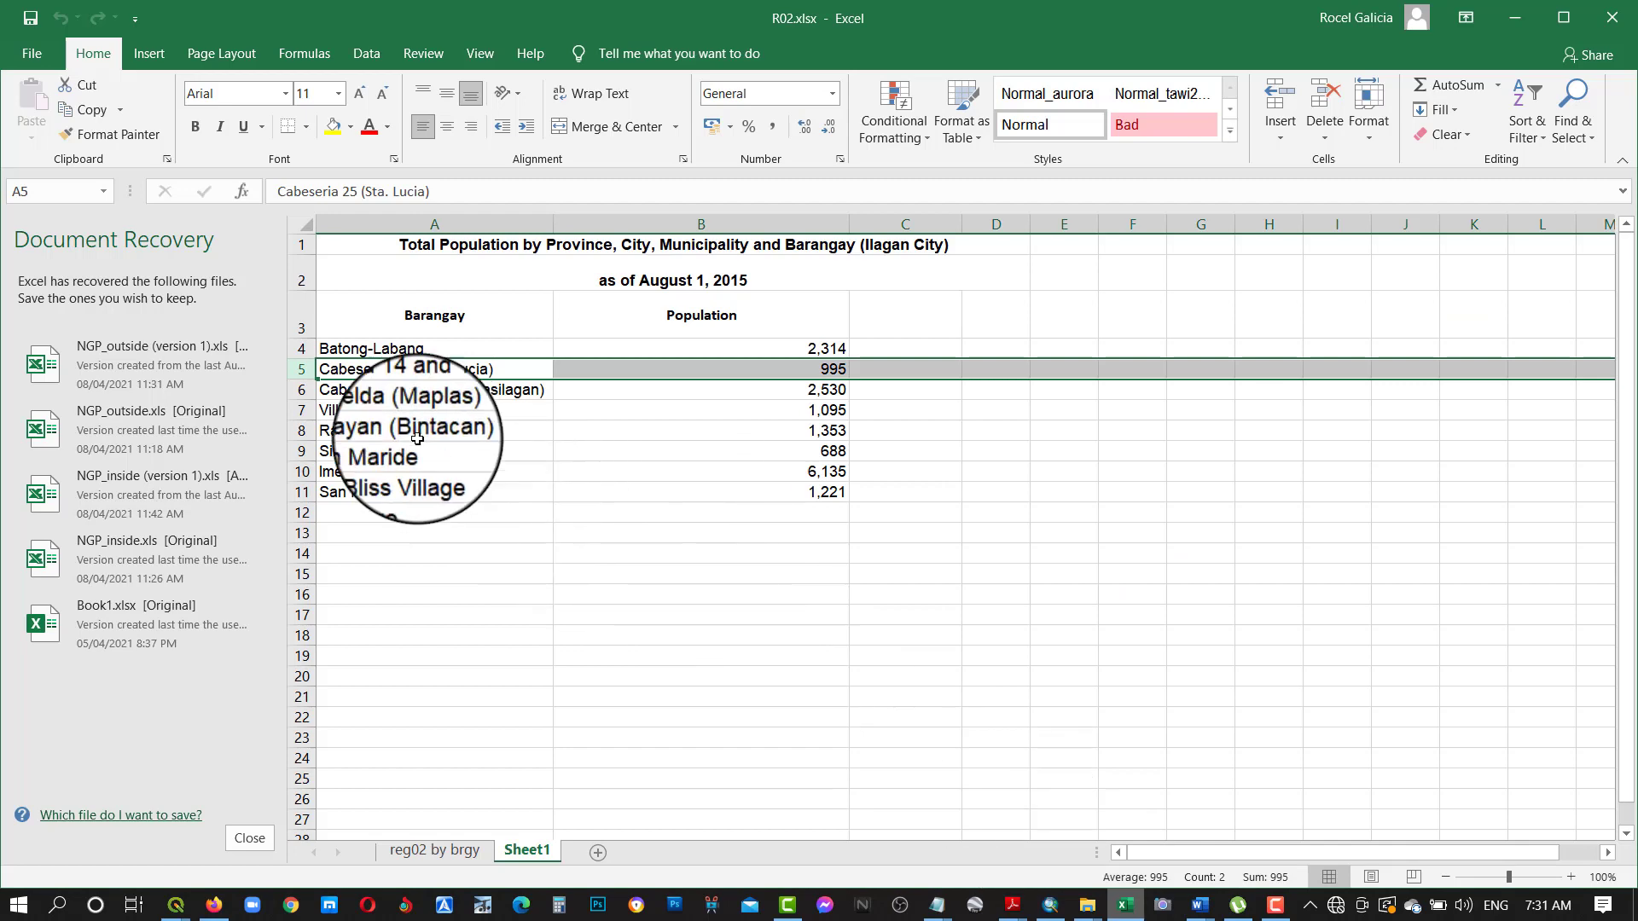
{"action": "left_click", "coordinate": [304, 411]}
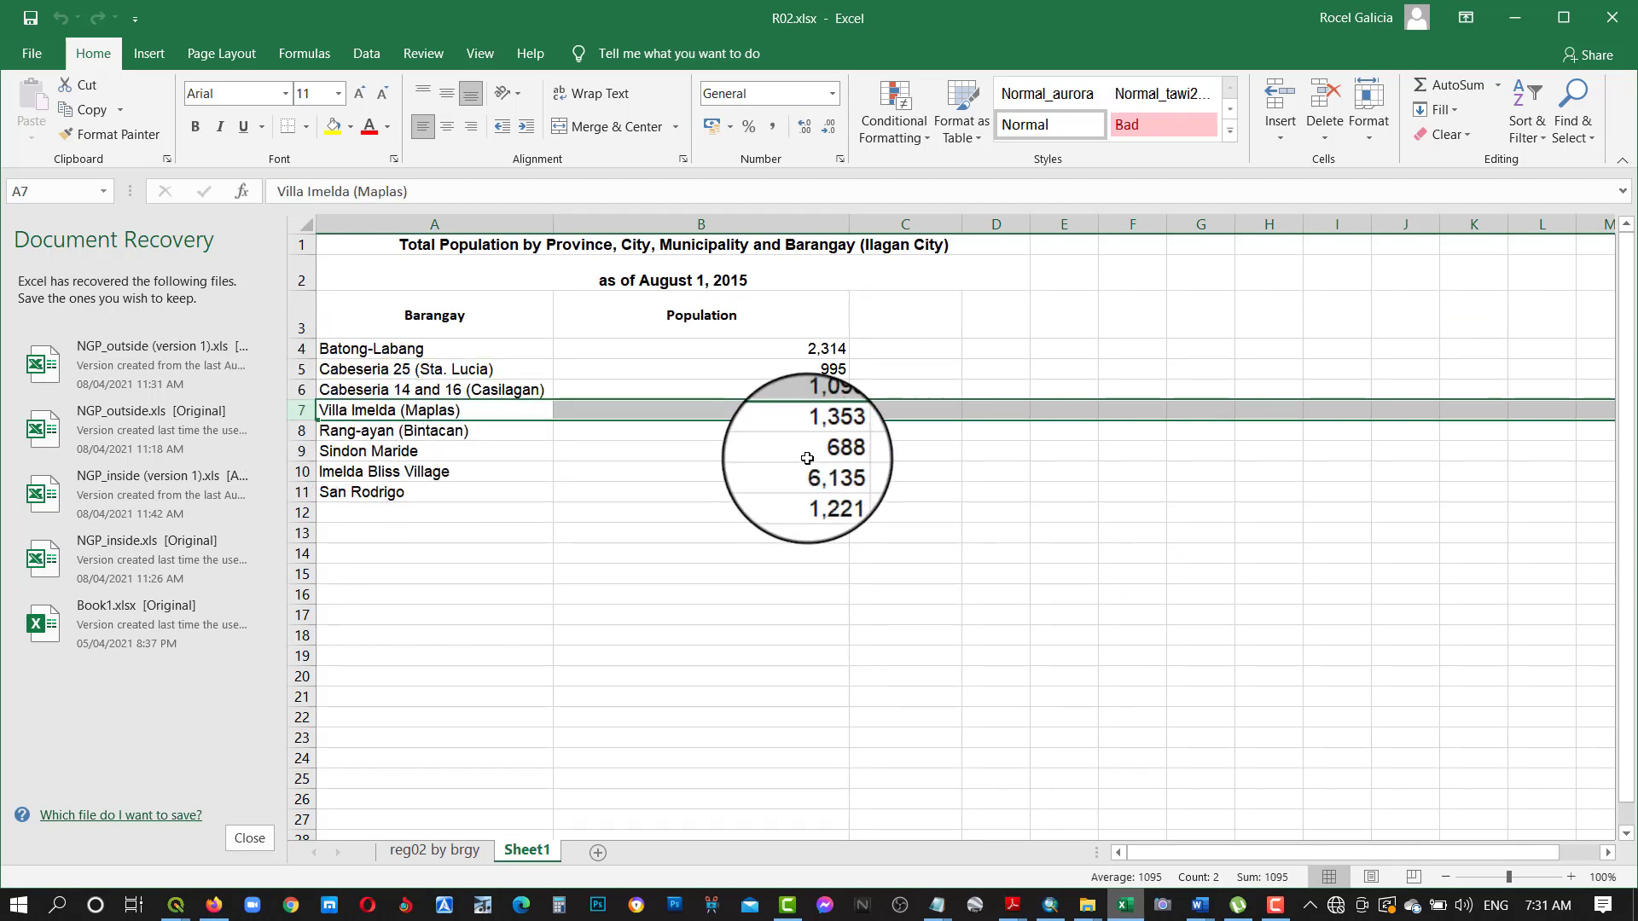
{"action": "left_click", "coordinate": [1126, 906]}
{"action": "scroll", "coordinate": [316, 370], "scroll_direction": "right", "scroll_amount": 5}
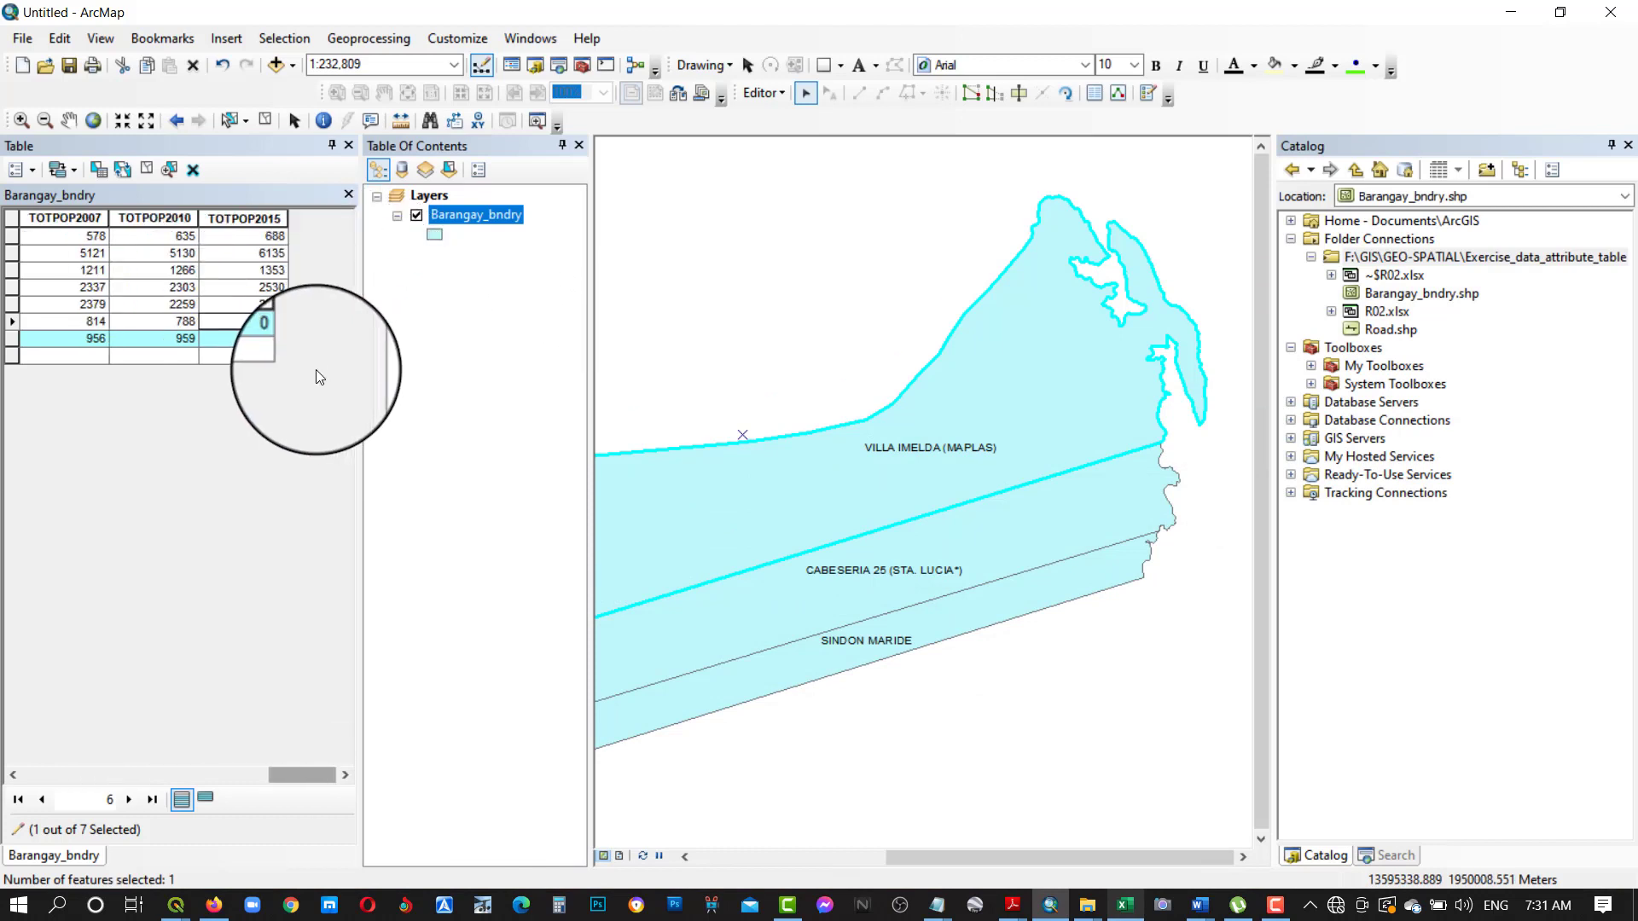
{"action": "left_click", "coordinate": [275, 342]}
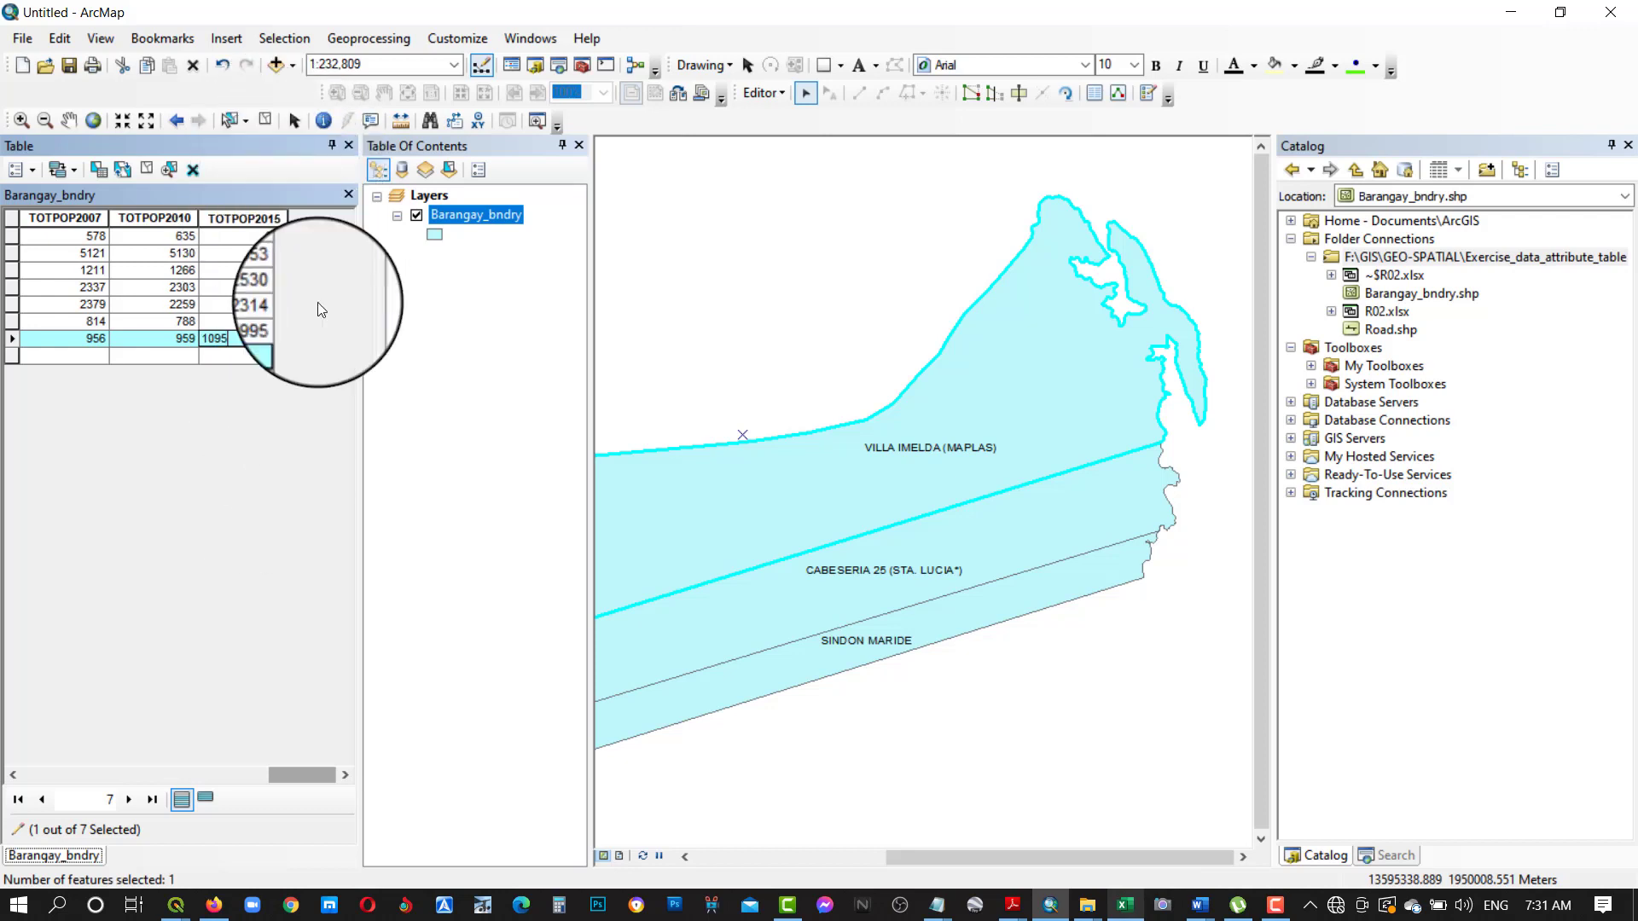
{"action": "left_click", "coordinate": [263, 120]}
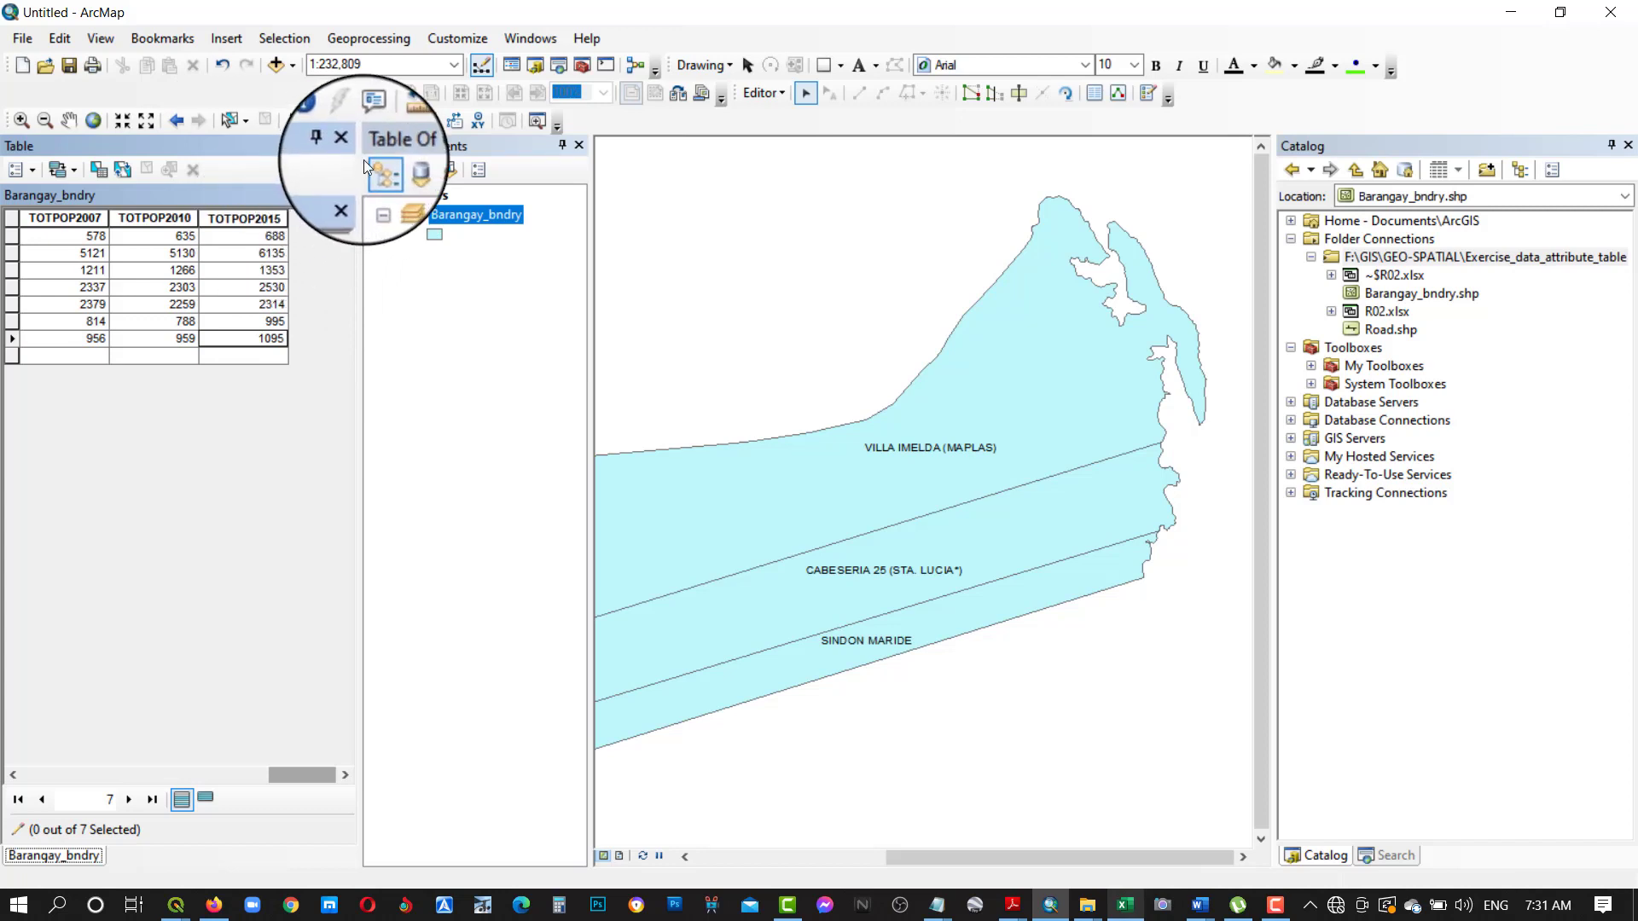
Step: Save the attribute edits and stop the editing session
{"action": "left_click", "coordinate": [762, 93]}
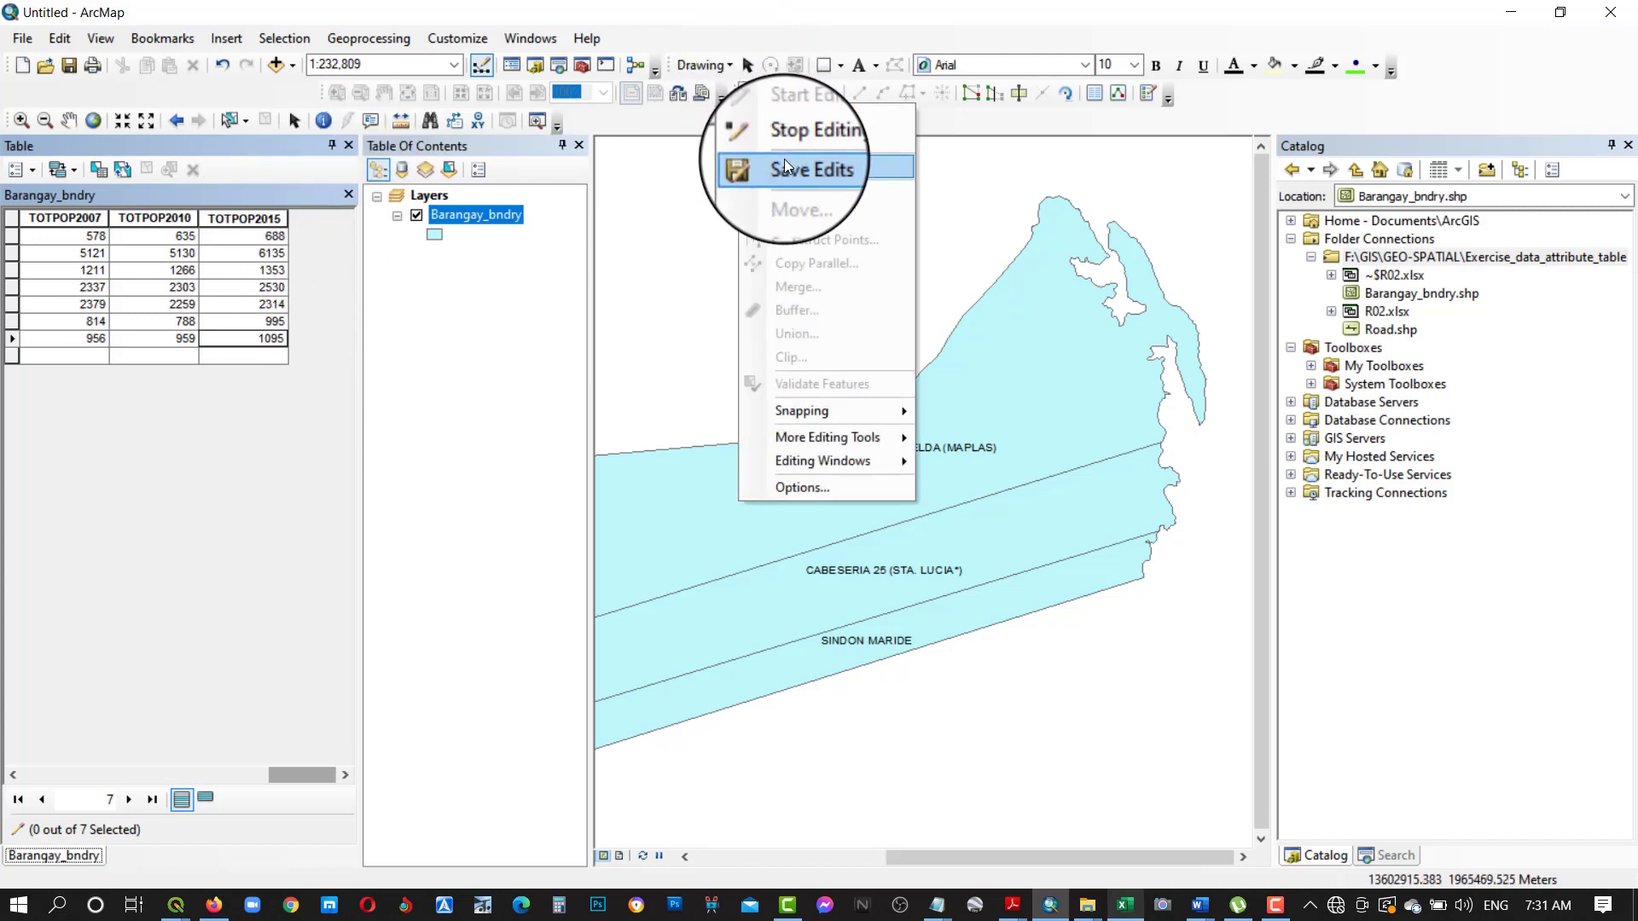
{"action": "left_click", "coordinate": [781, 160]}
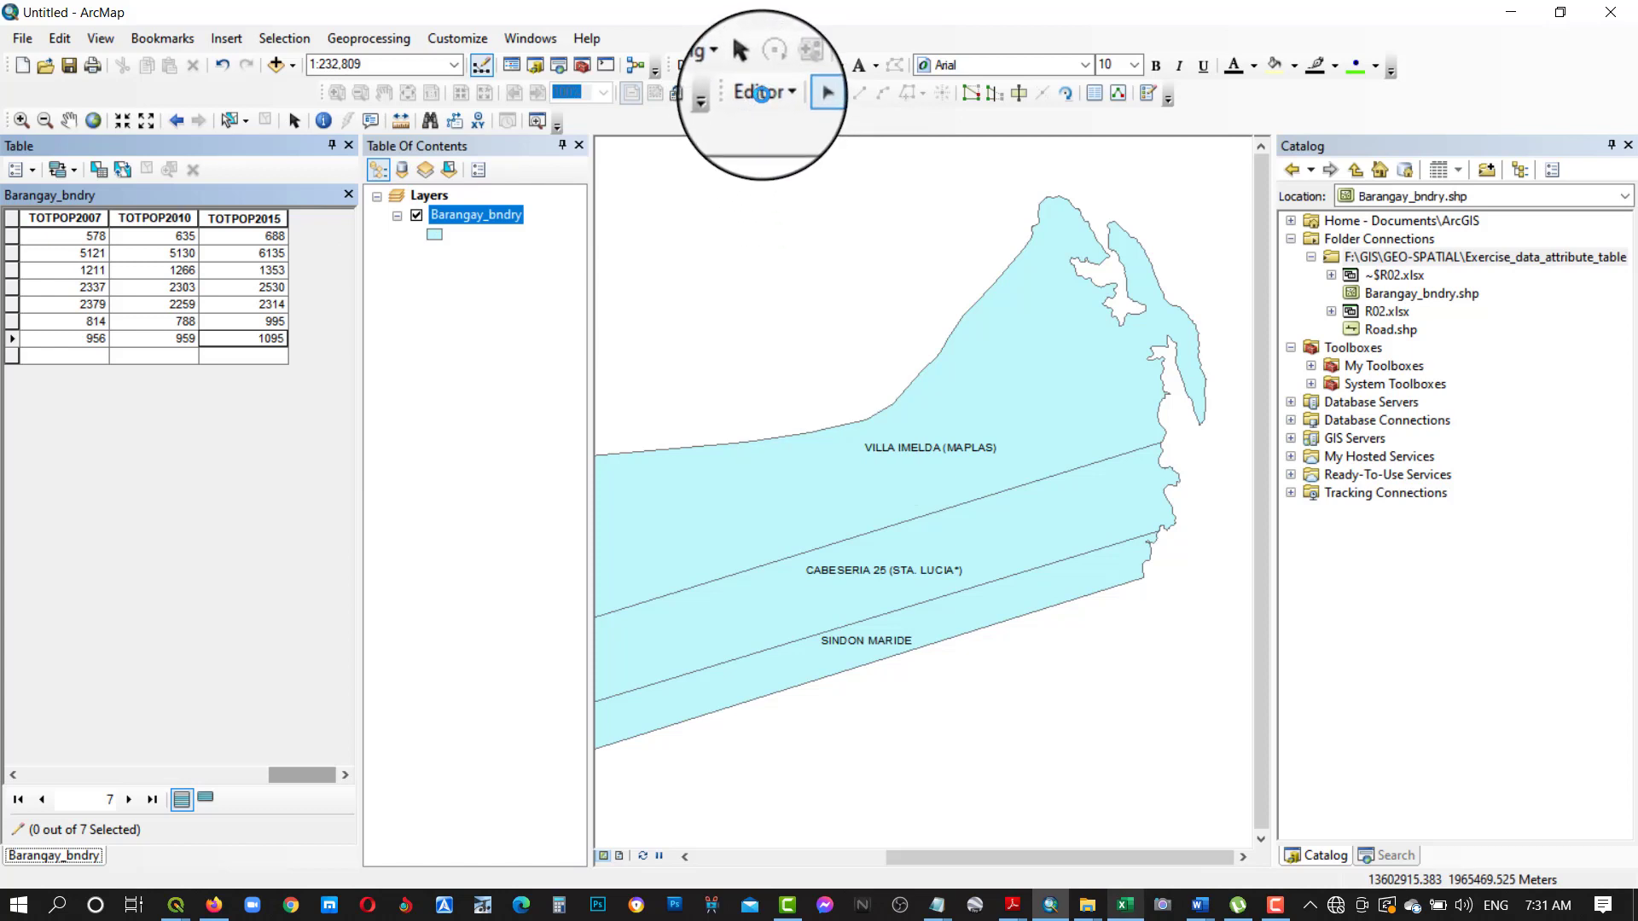
{"action": "left_click", "coordinate": [760, 93]}
{"action": "left_click", "coordinate": [801, 149]}
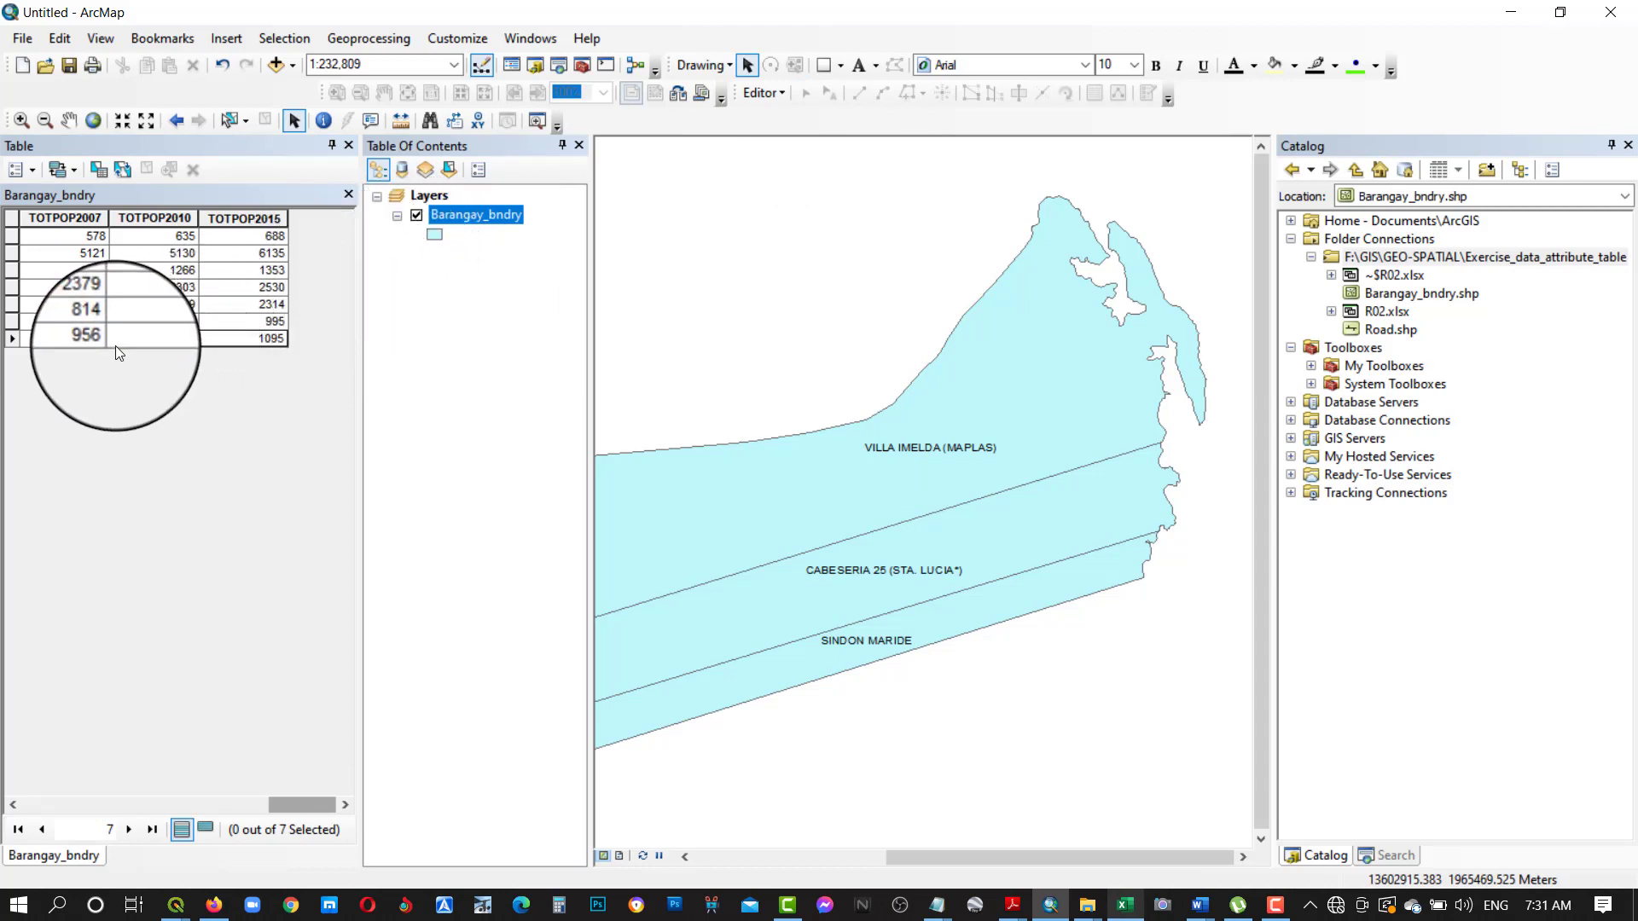
Step: Add a Short Integer field named Area_ha with a precision of 10 to the Barangay_bndry attribute table
{"action": "left_click", "coordinate": [35, 172]}
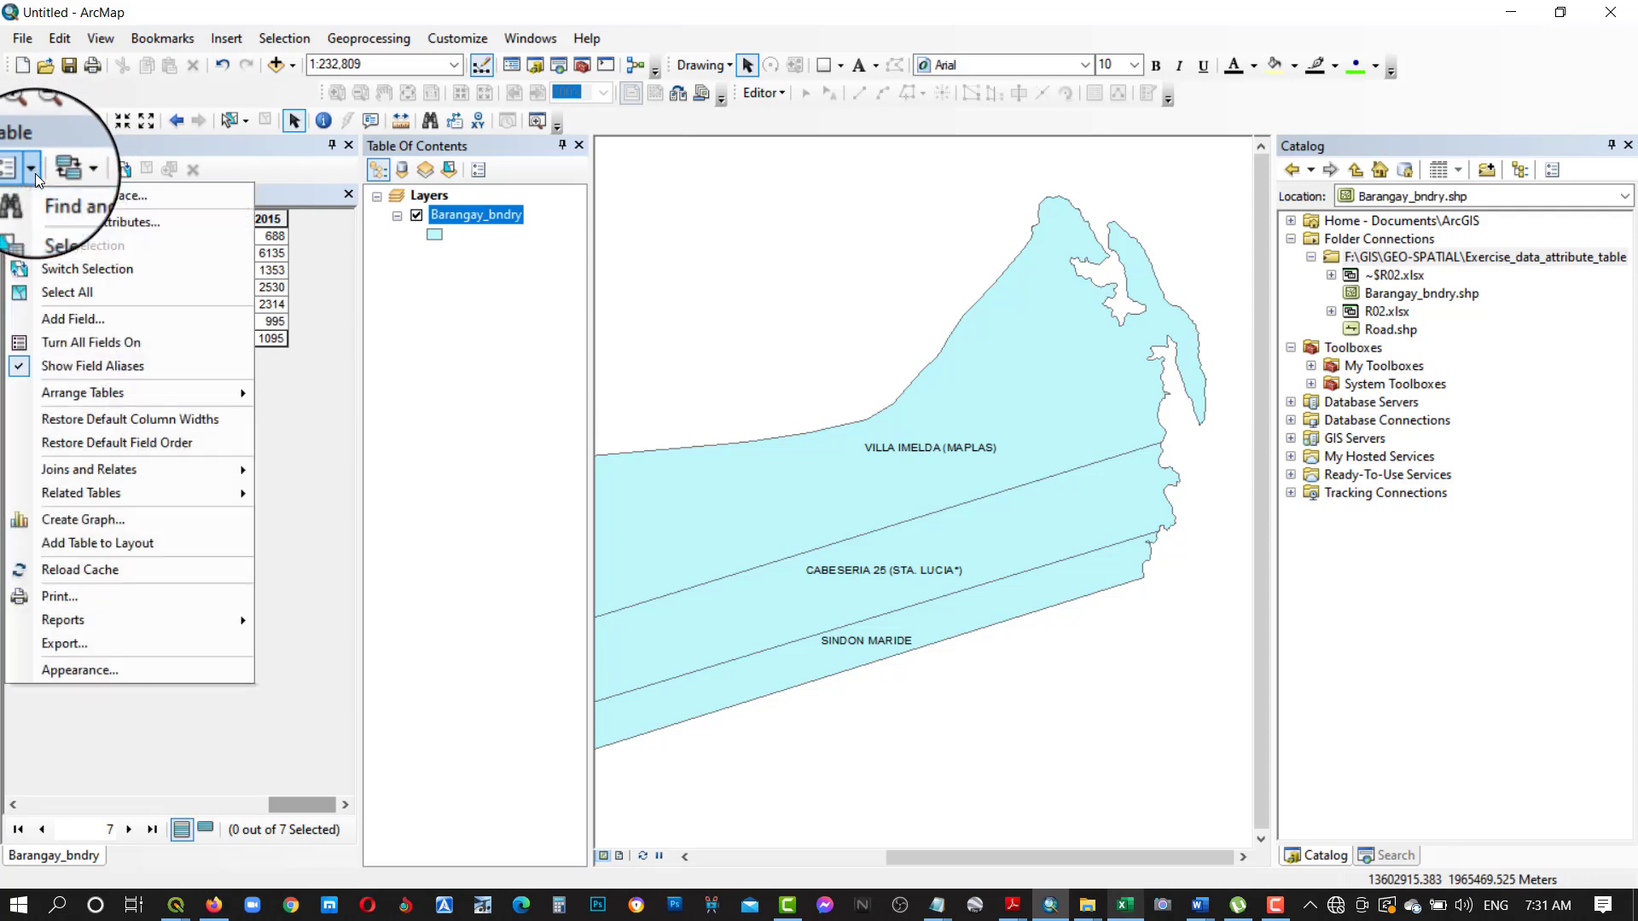
{"action": "left_click", "coordinate": [57, 312]}
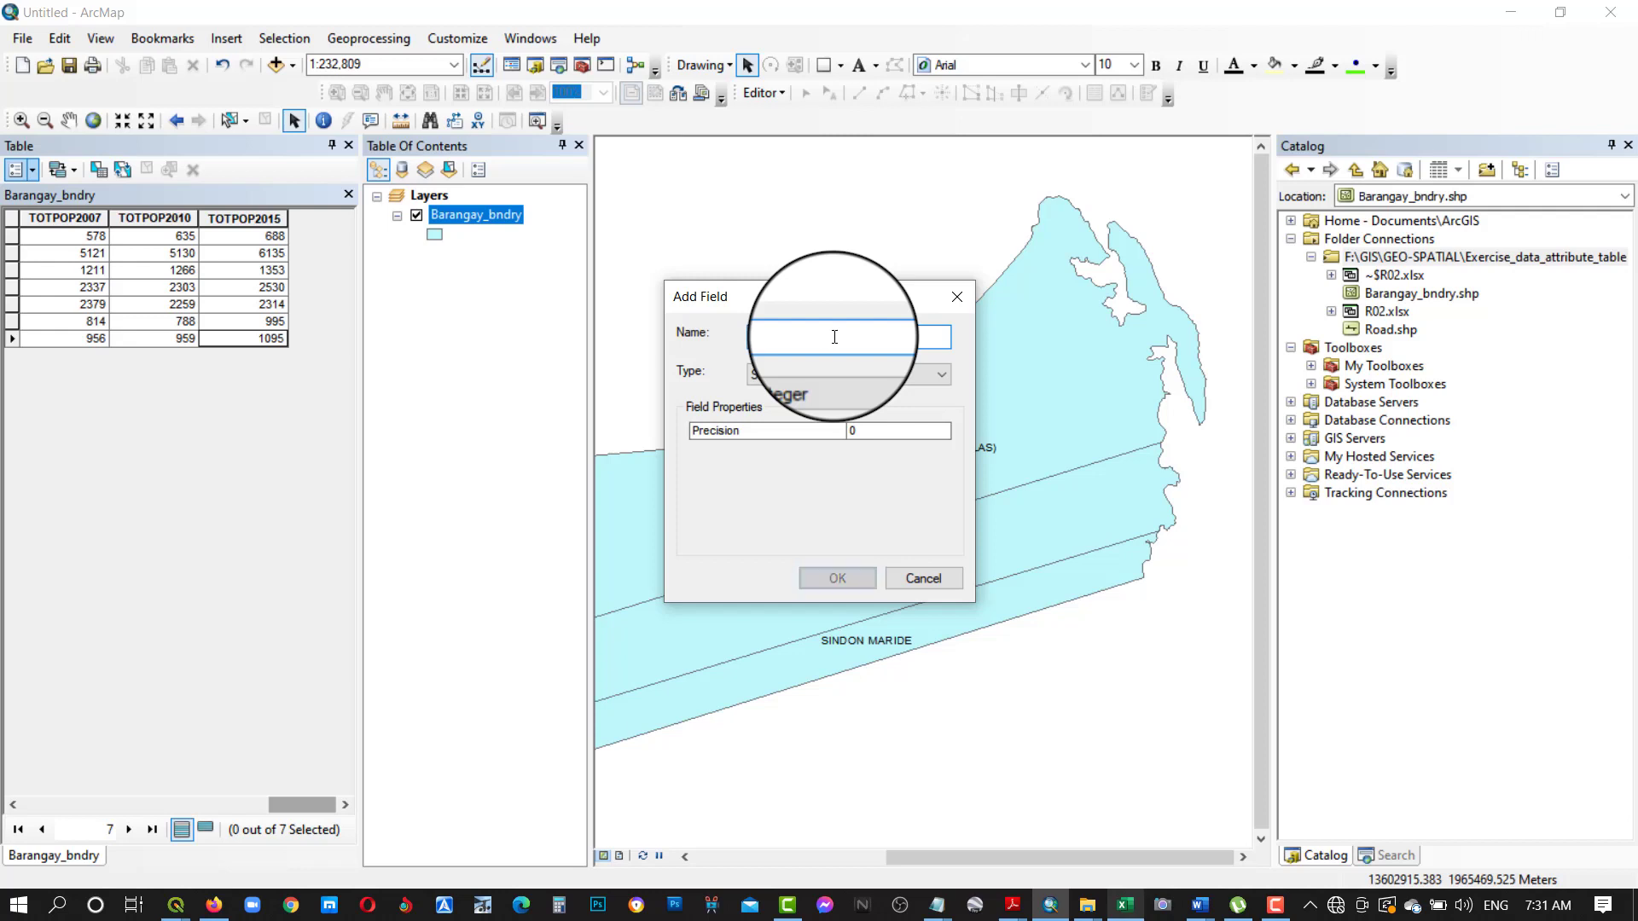
{"action": "key", "text": "Caps_Lock"}
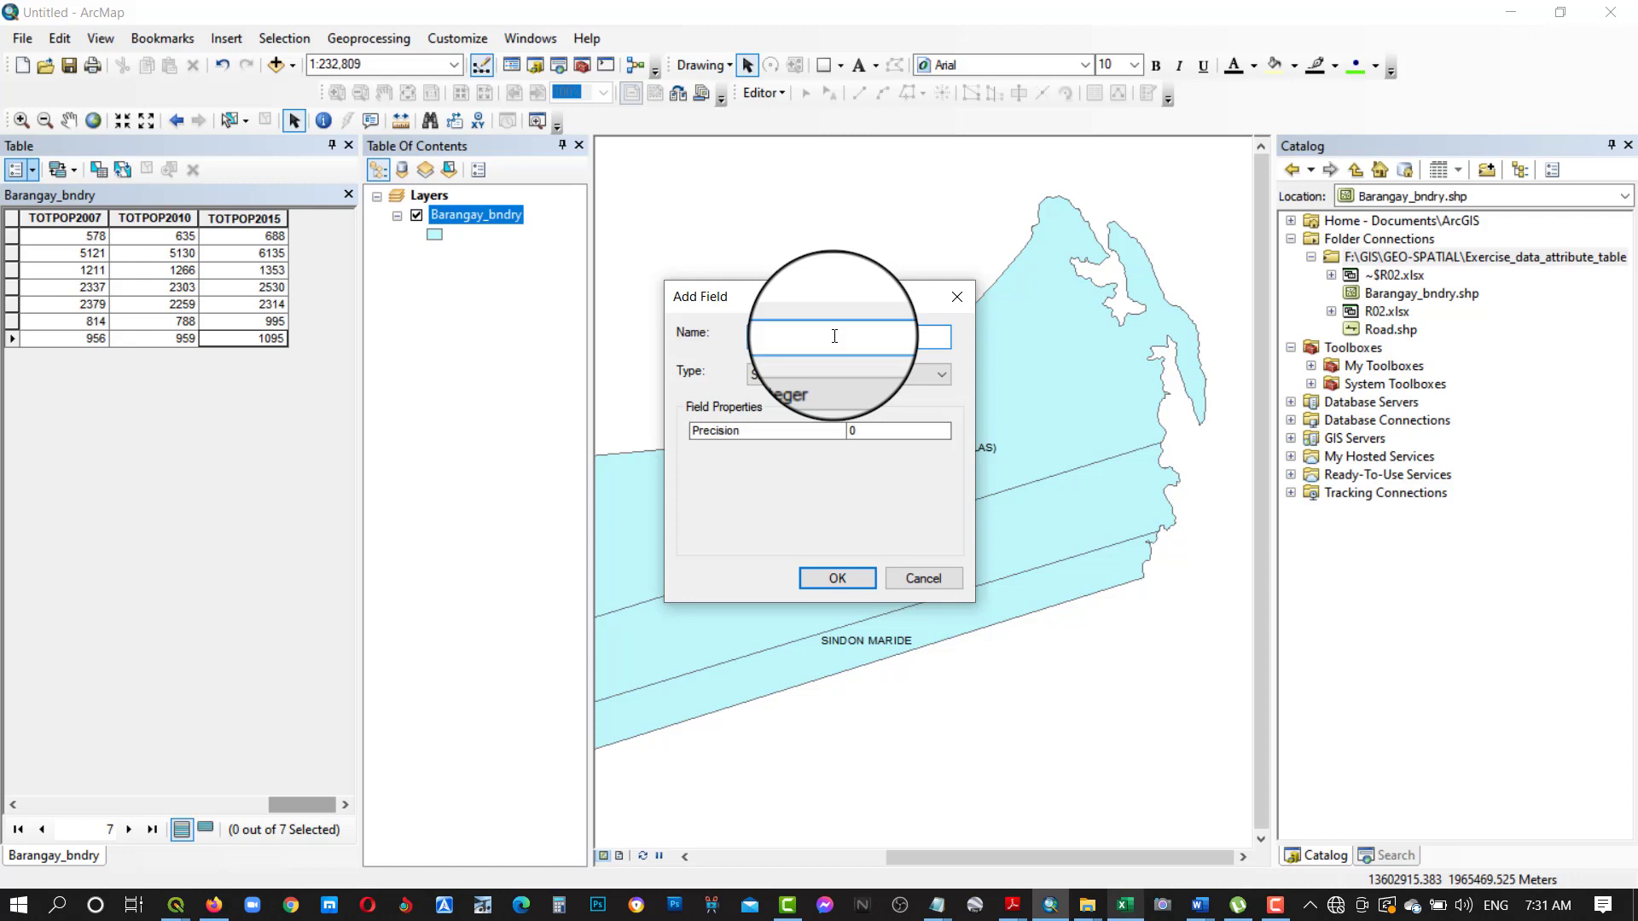
{"action": "type", "text": "ha"}
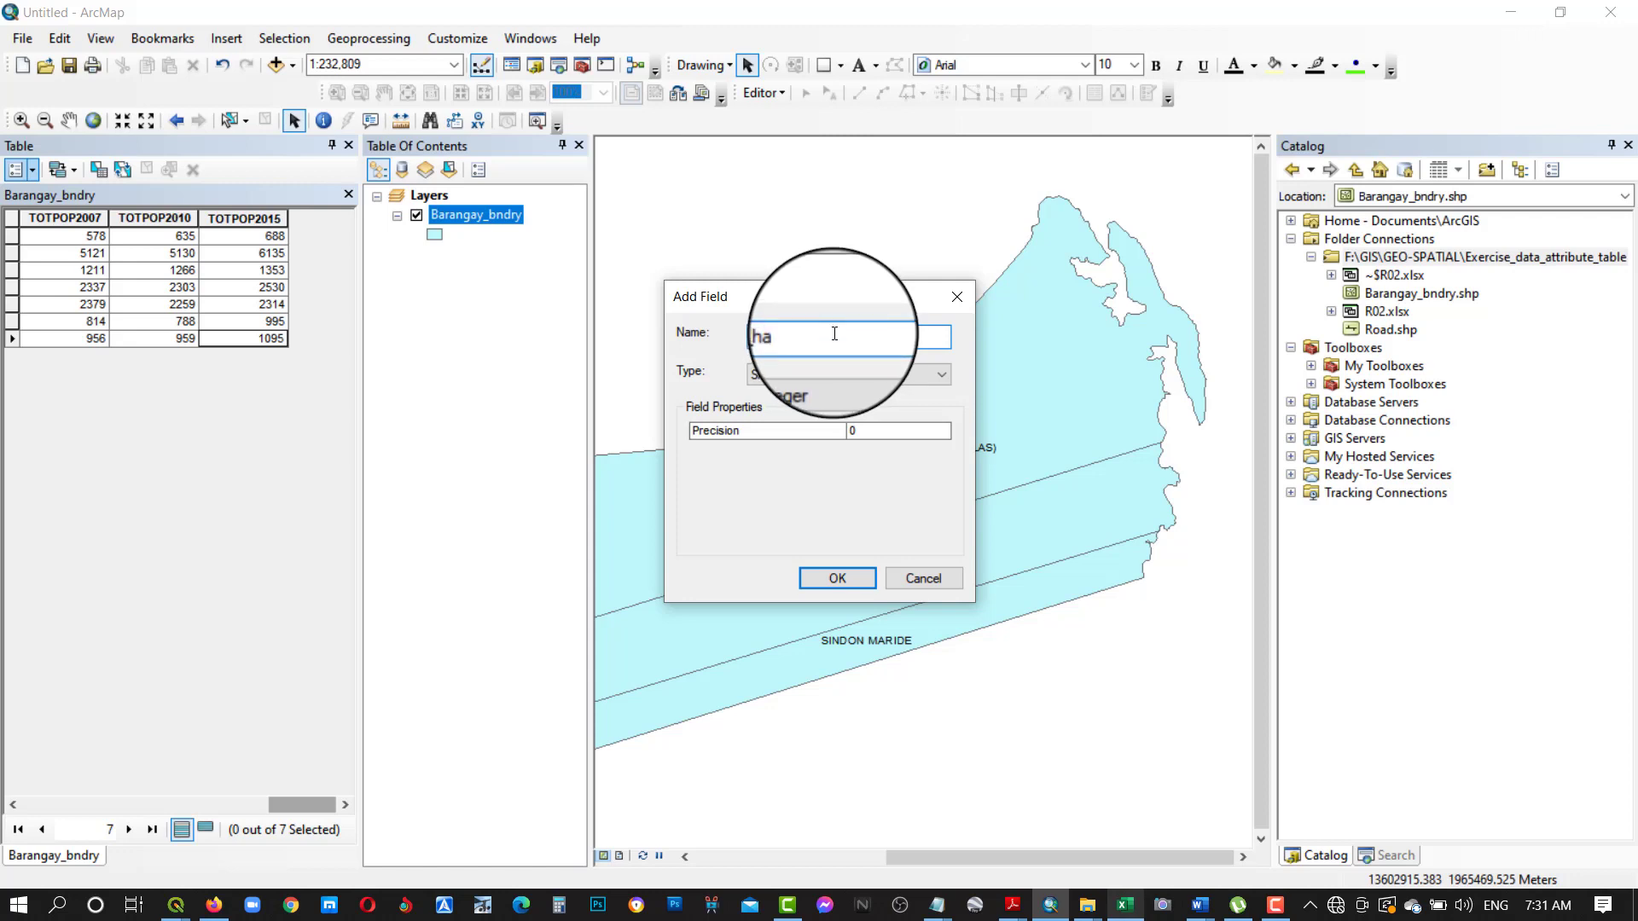
{"action": "left_click", "coordinate": [782, 375]}
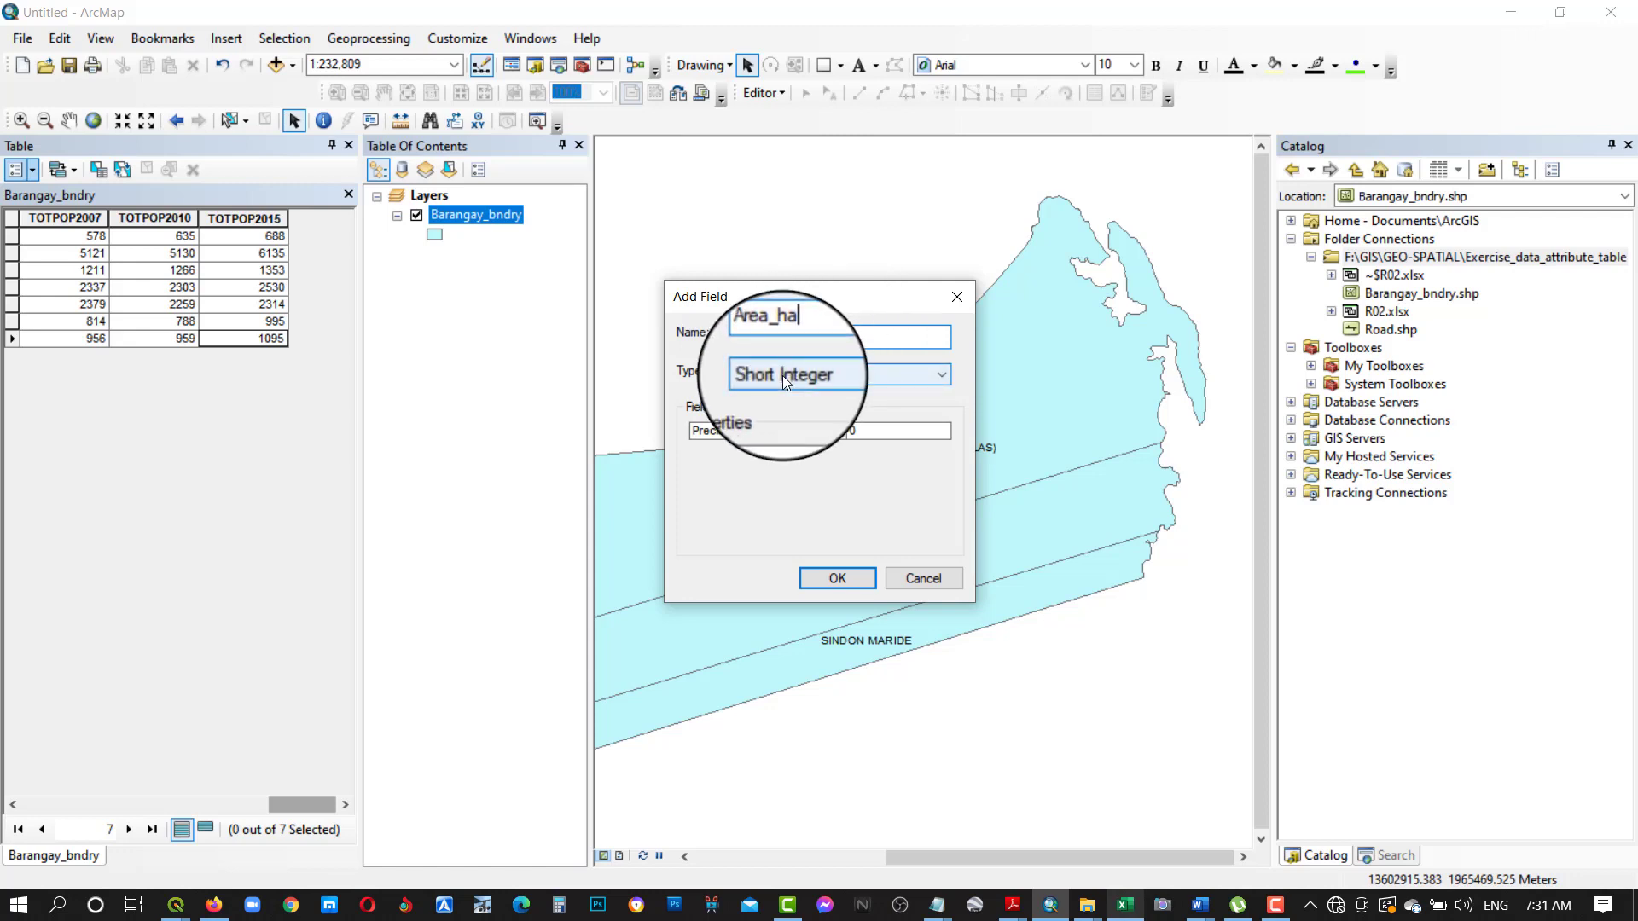
{"action": "left_click", "coordinate": [862, 429]}
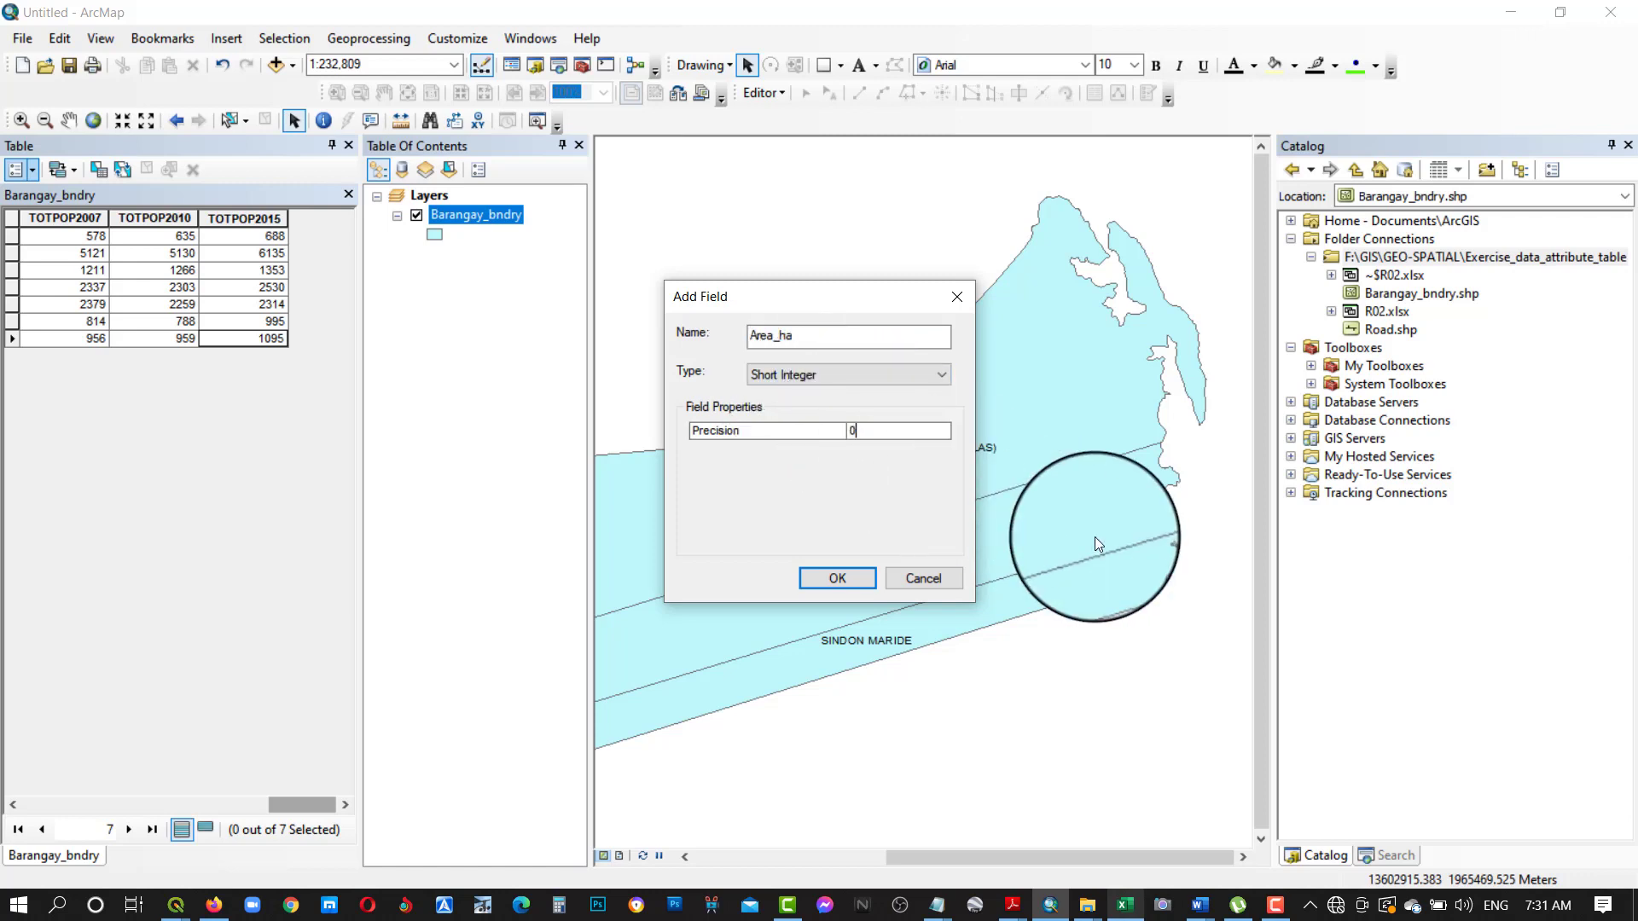
{"action": "key", "text": "BackSpace"}
{"action": "type", "text": "10"}
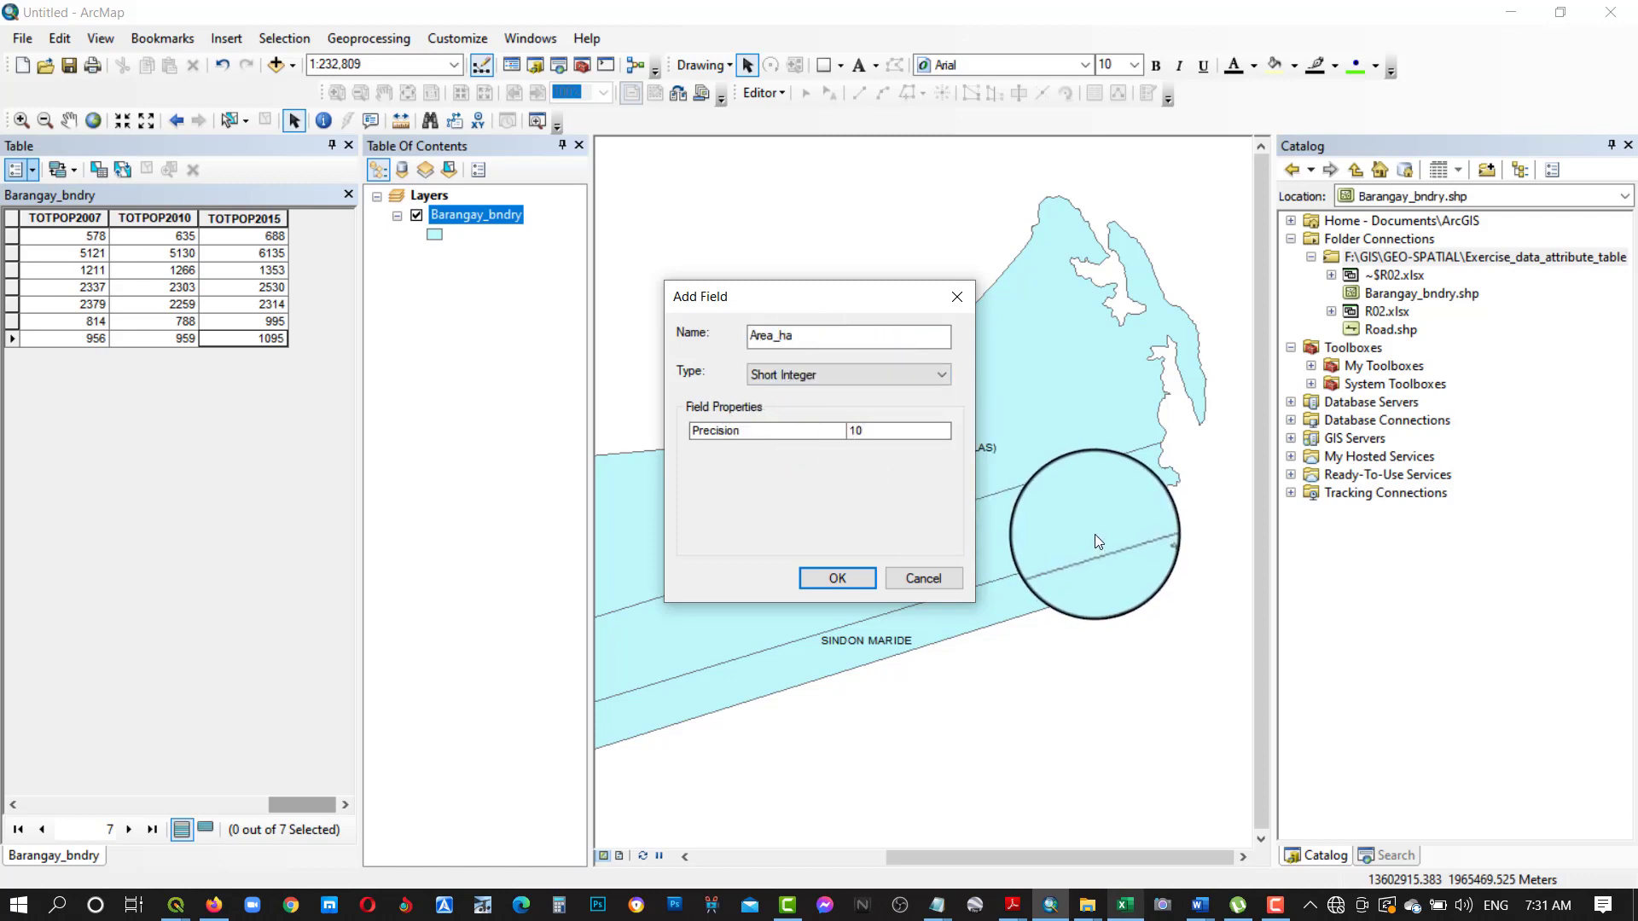
{"action": "left_click", "coordinate": [838, 580]}
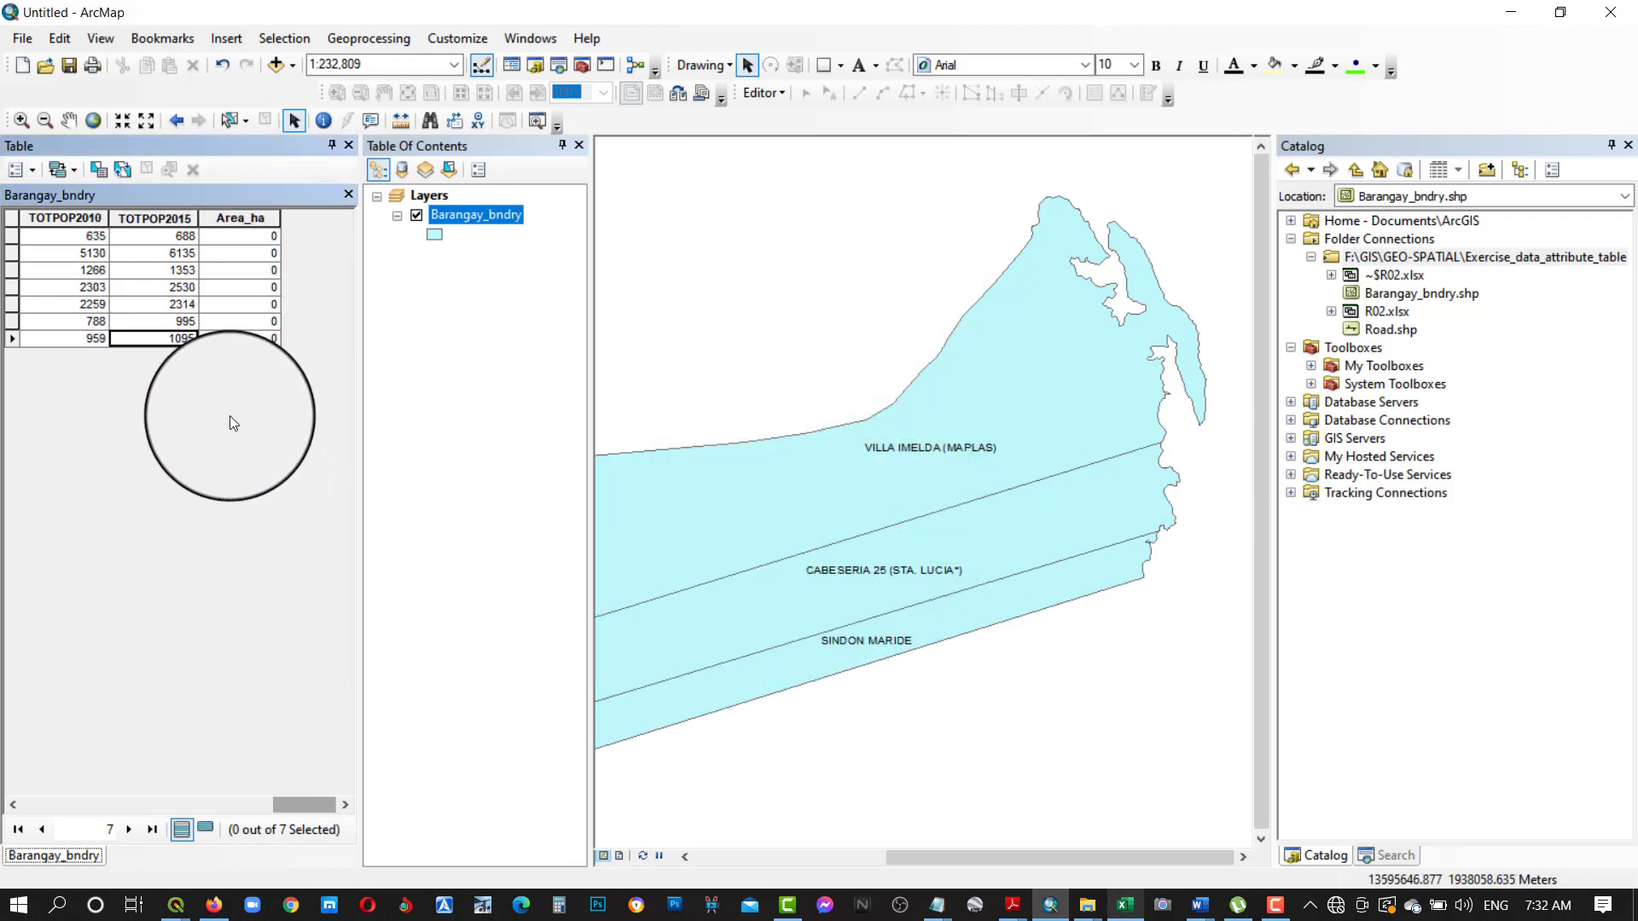
Step: Calculate the Area_ha field for all barangays with Calculate Geometry, using the Area property in Hectares [ha] and the data source's coordinate system
{"action": "scroll", "coordinate": [256, 308], "scroll_direction": "right", "scroll_amount": 1}
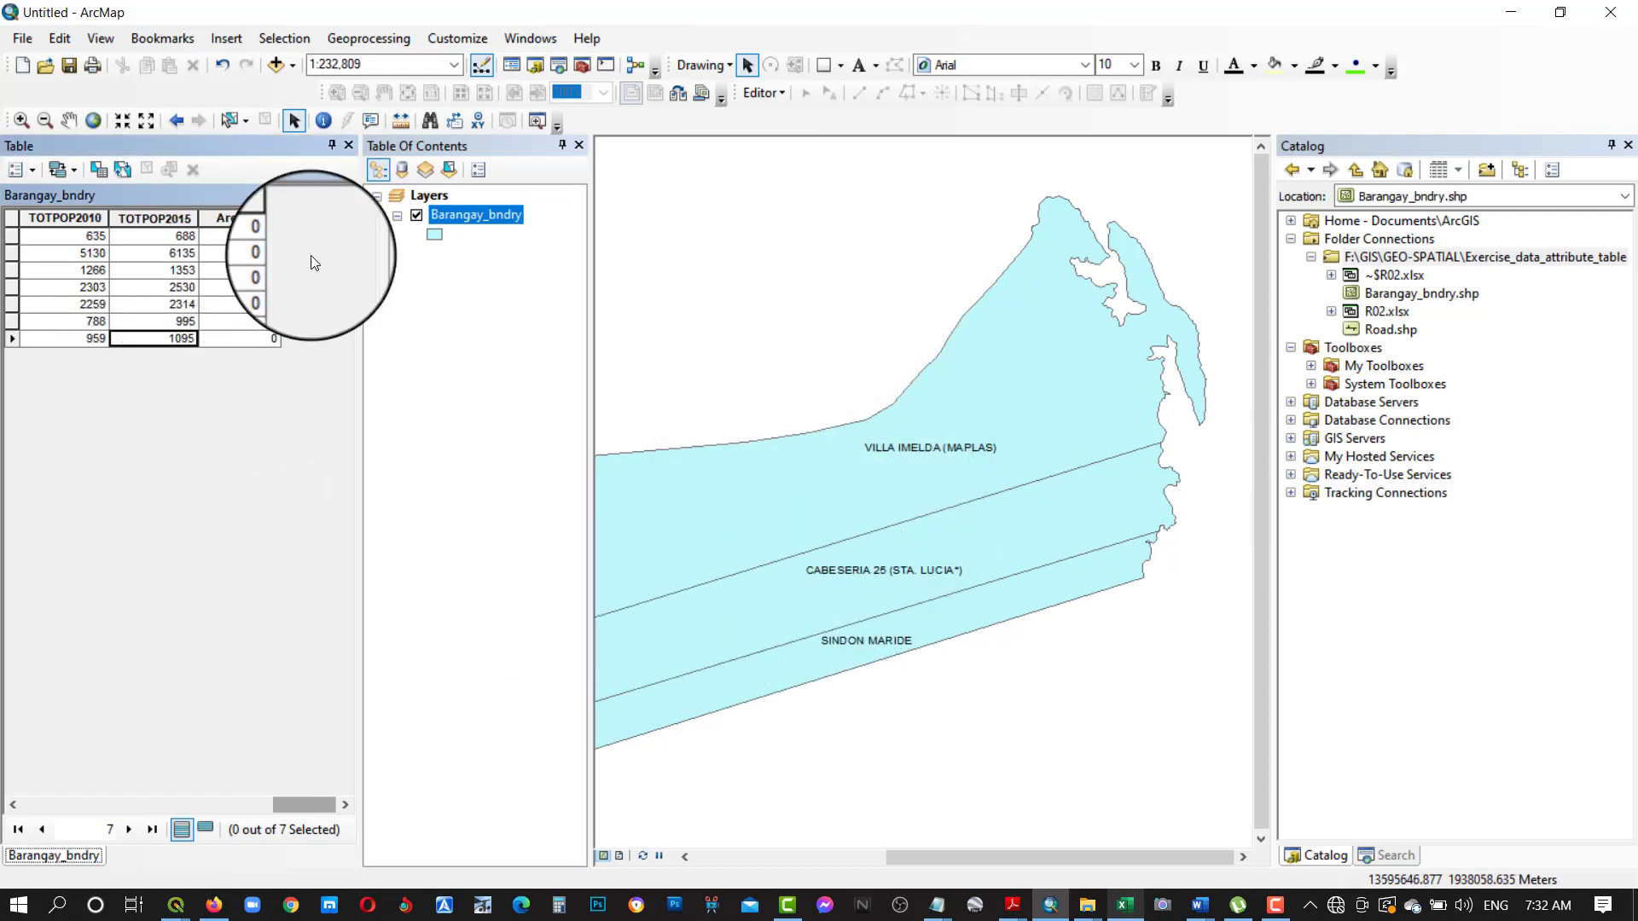
{"action": "right_click", "coordinate": [469, 209]}
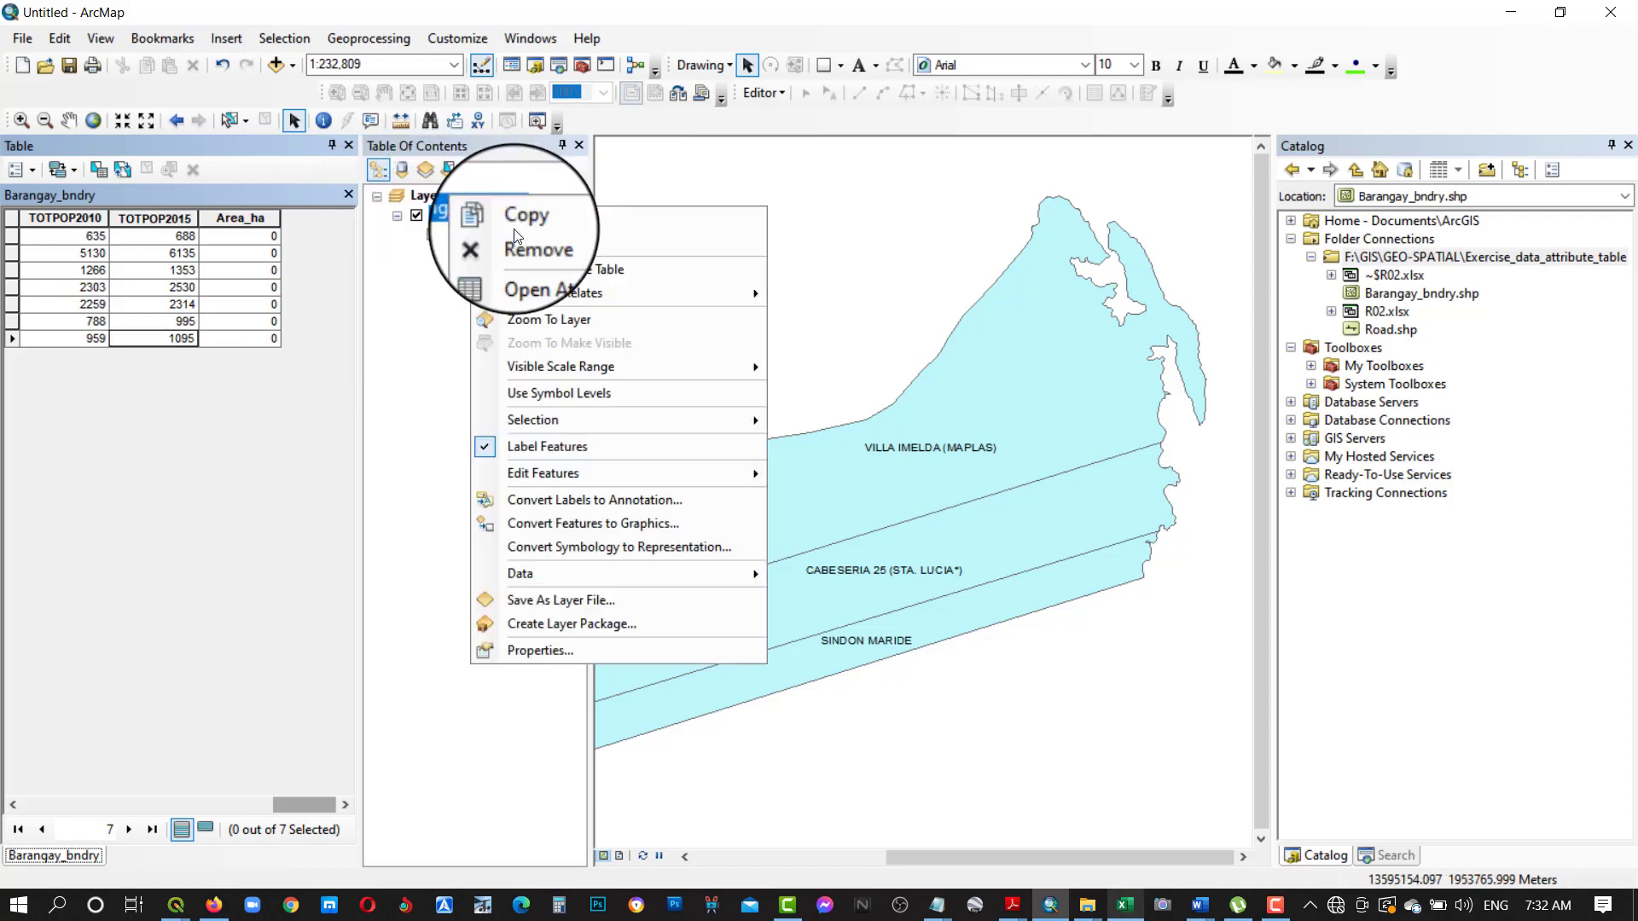
{"action": "left_click", "coordinate": [549, 321]}
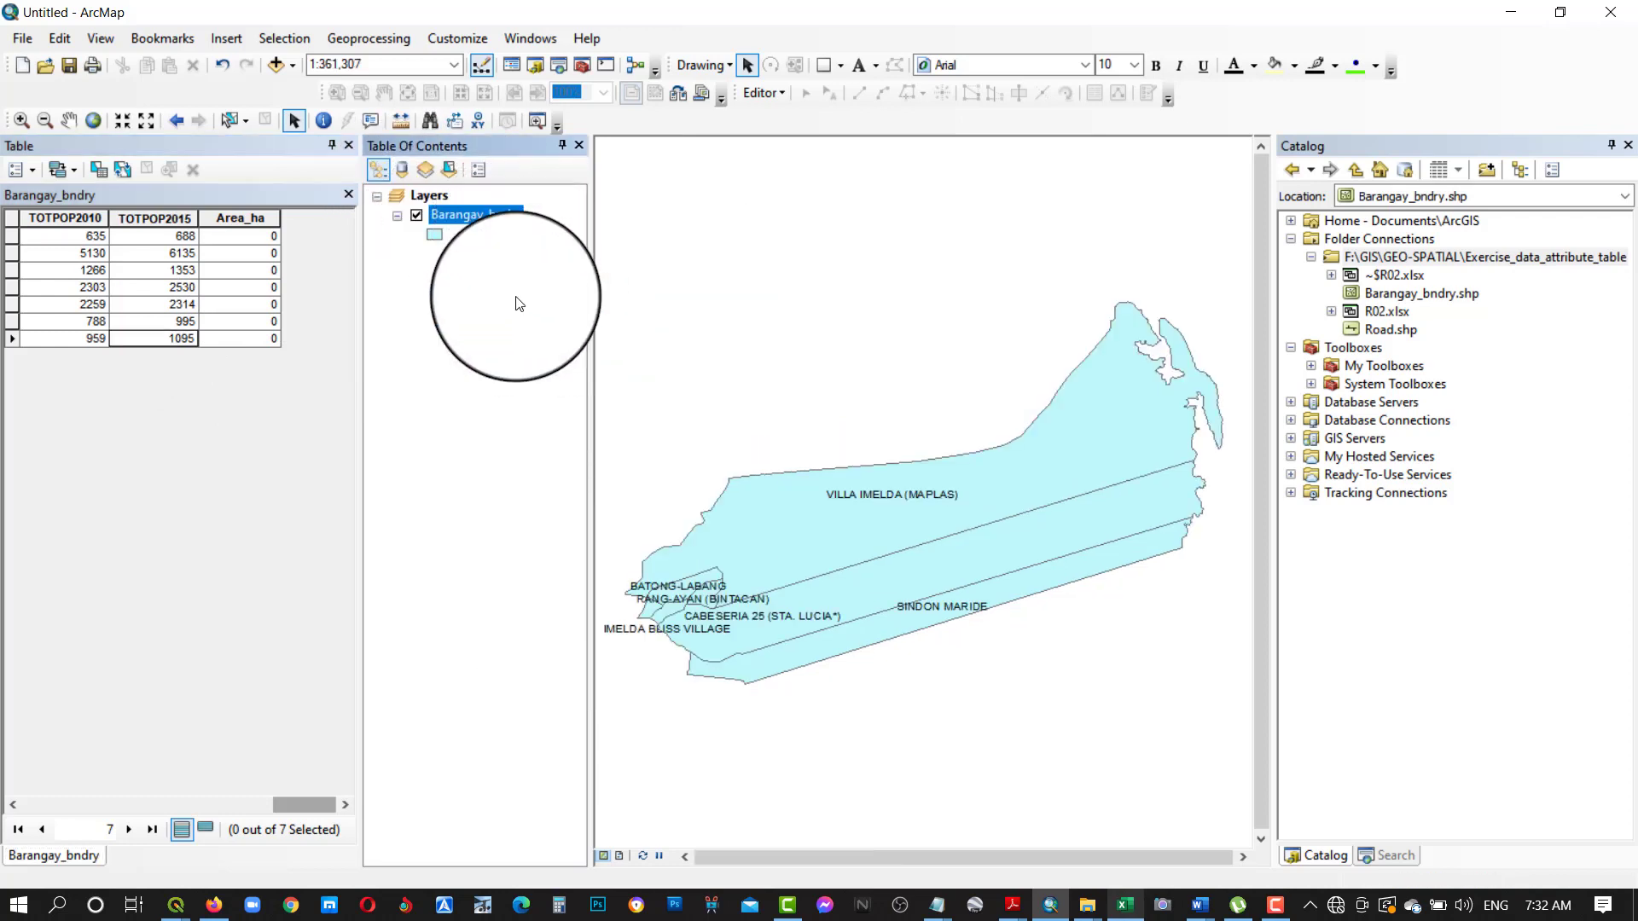
{"action": "right_click", "coordinate": [231, 215]}
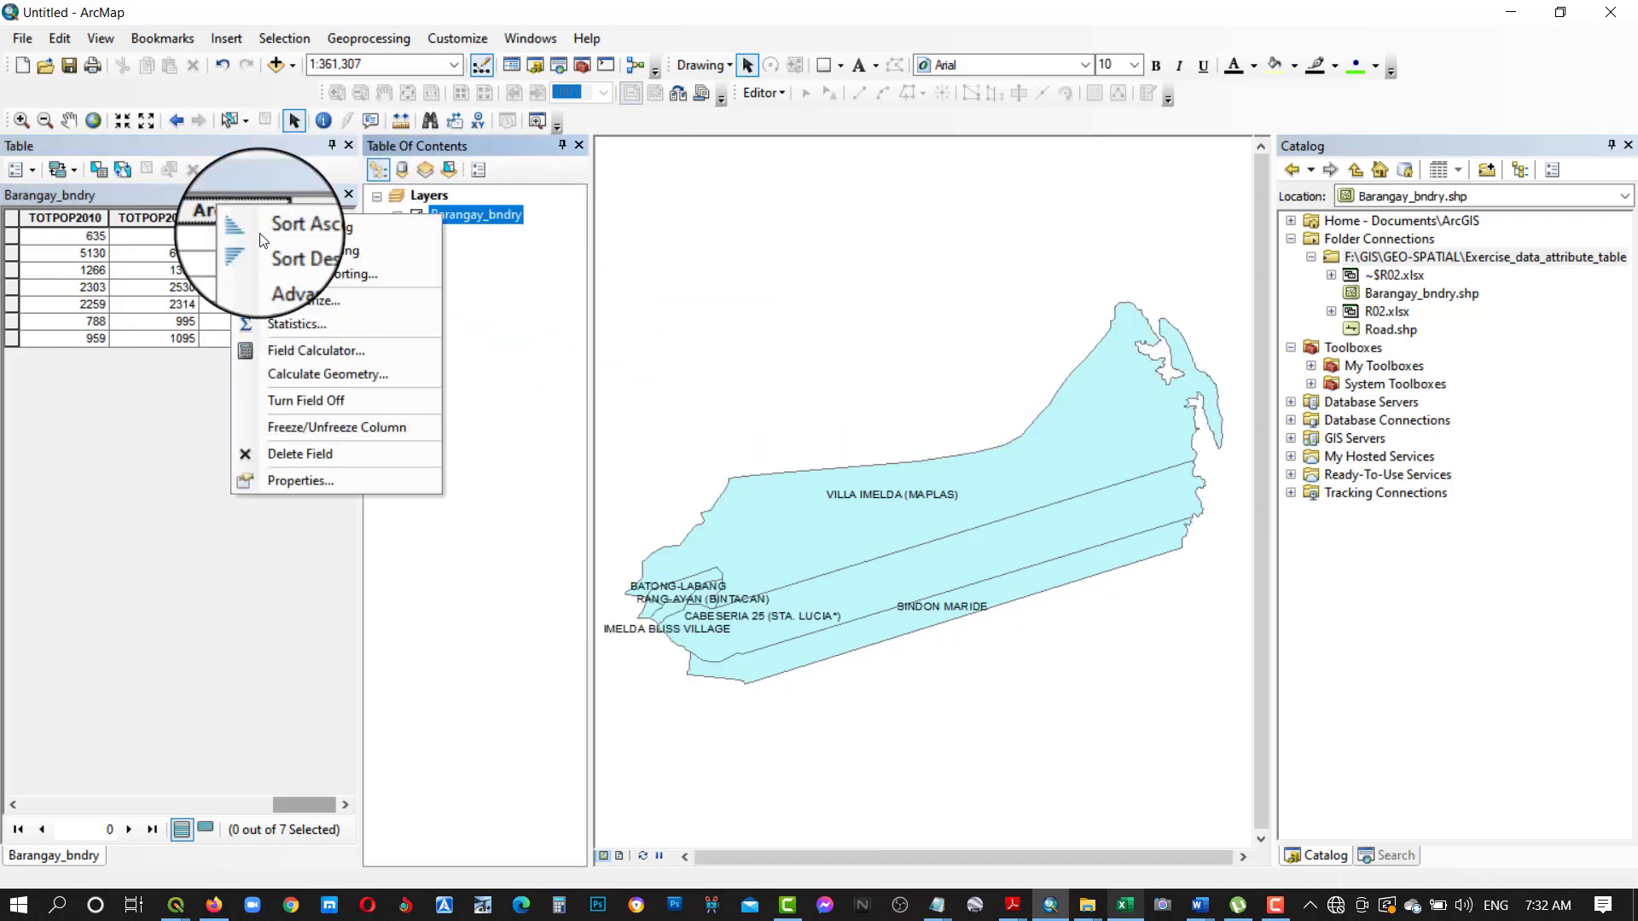
{"action": "left_click", "coordinate": [303, 374]}
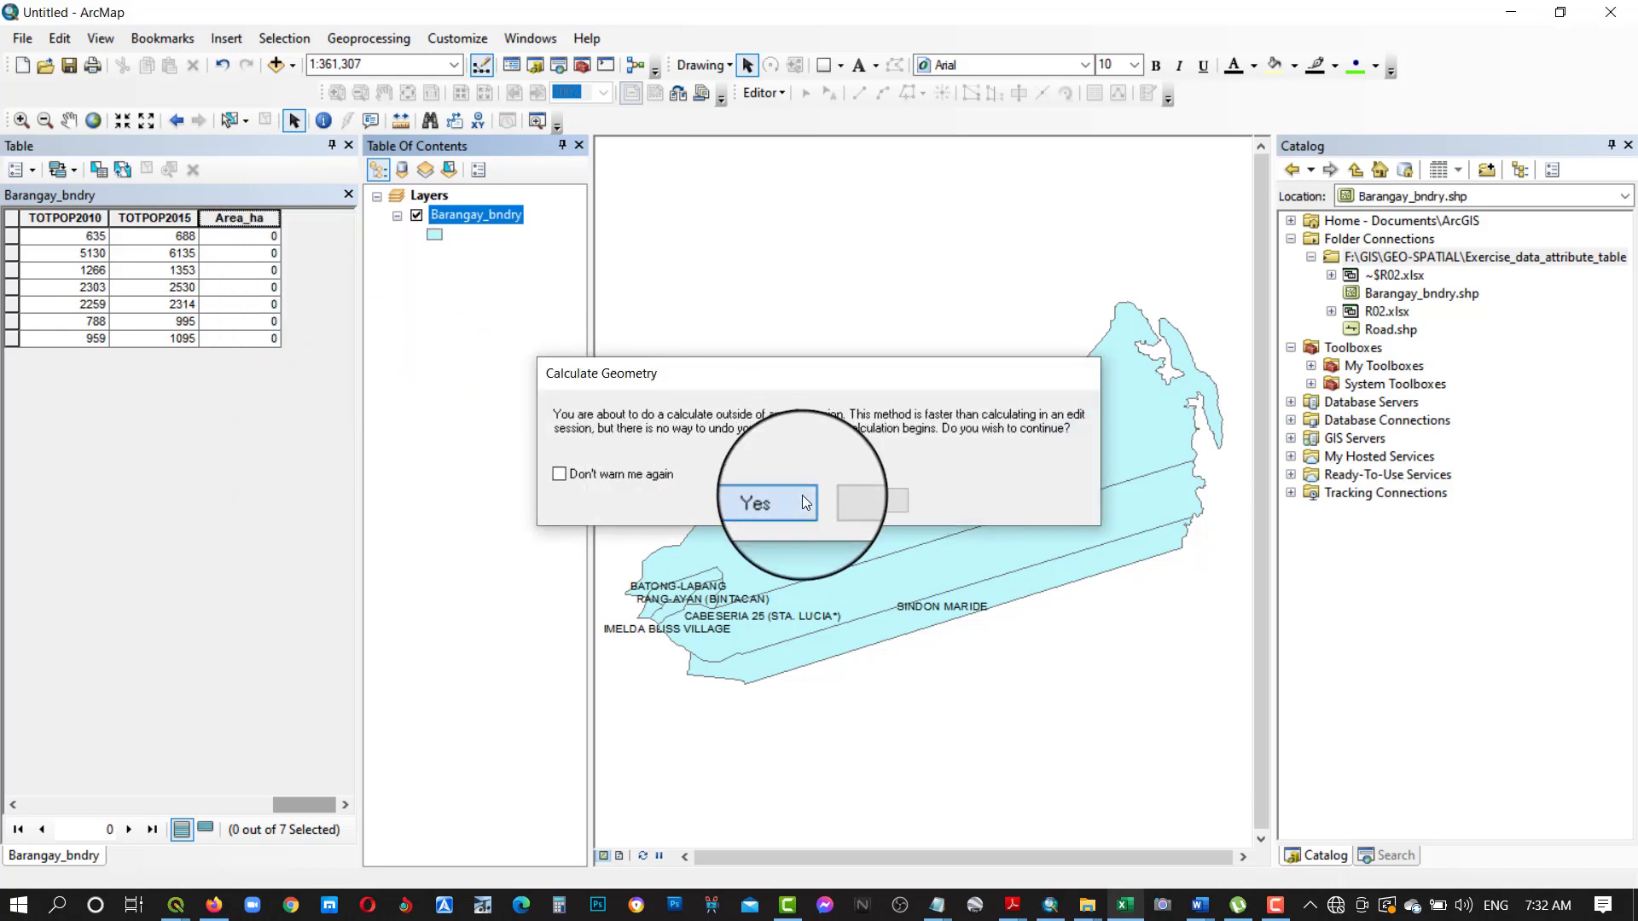
{"action": "left_click", "coordinate": [771, 499]}
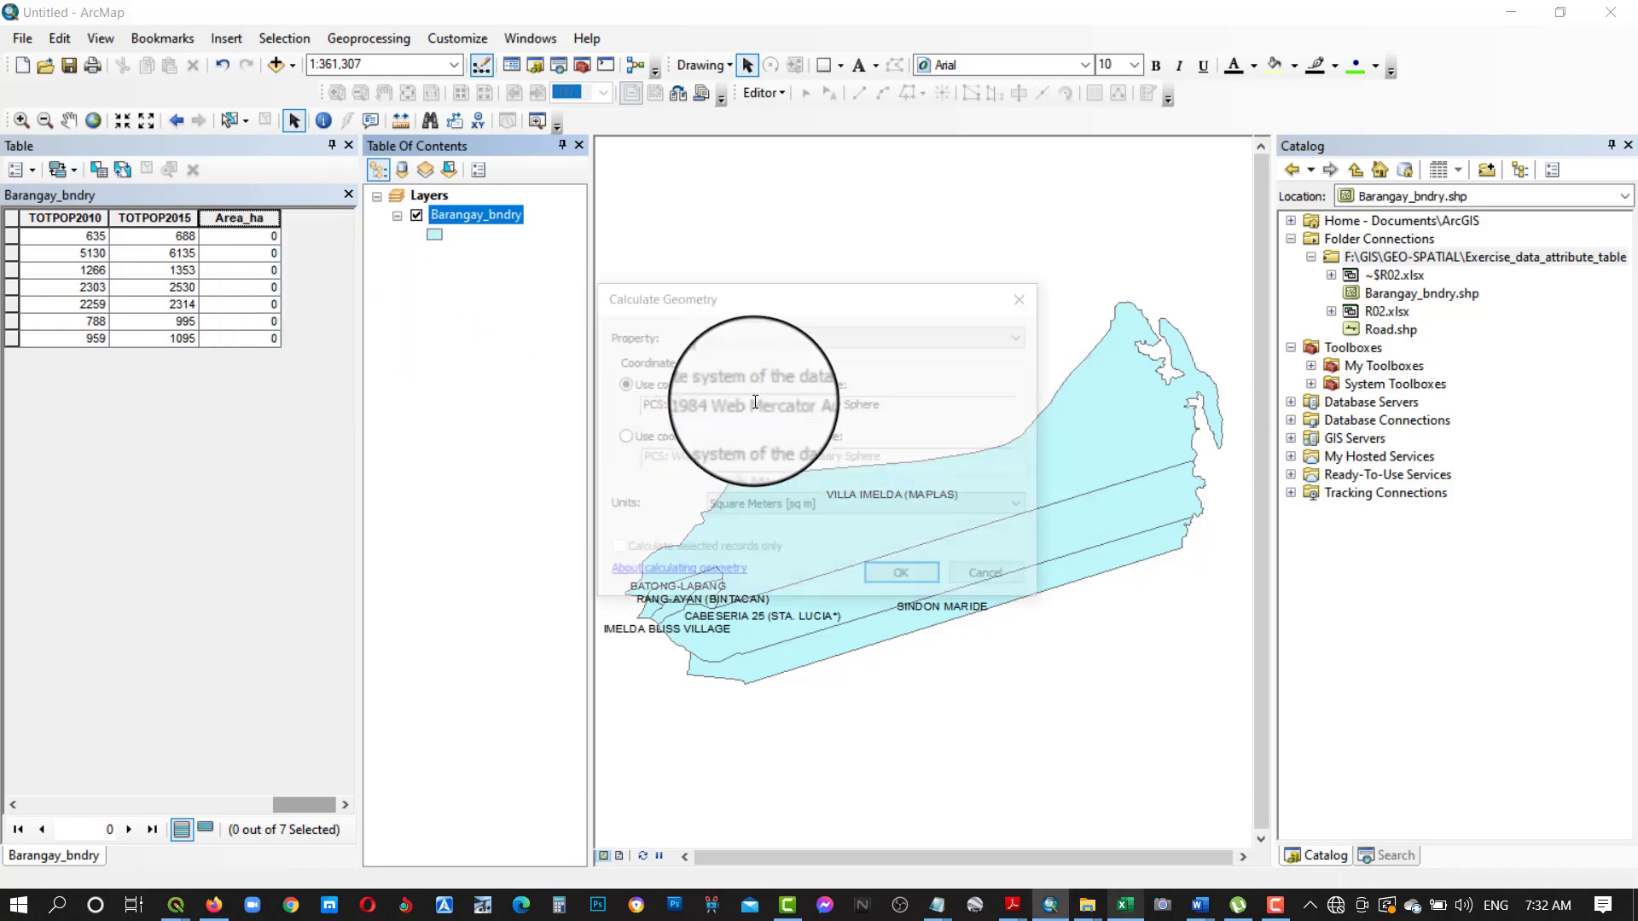
{"action": "left_click", "coordinate": [817, 508]}
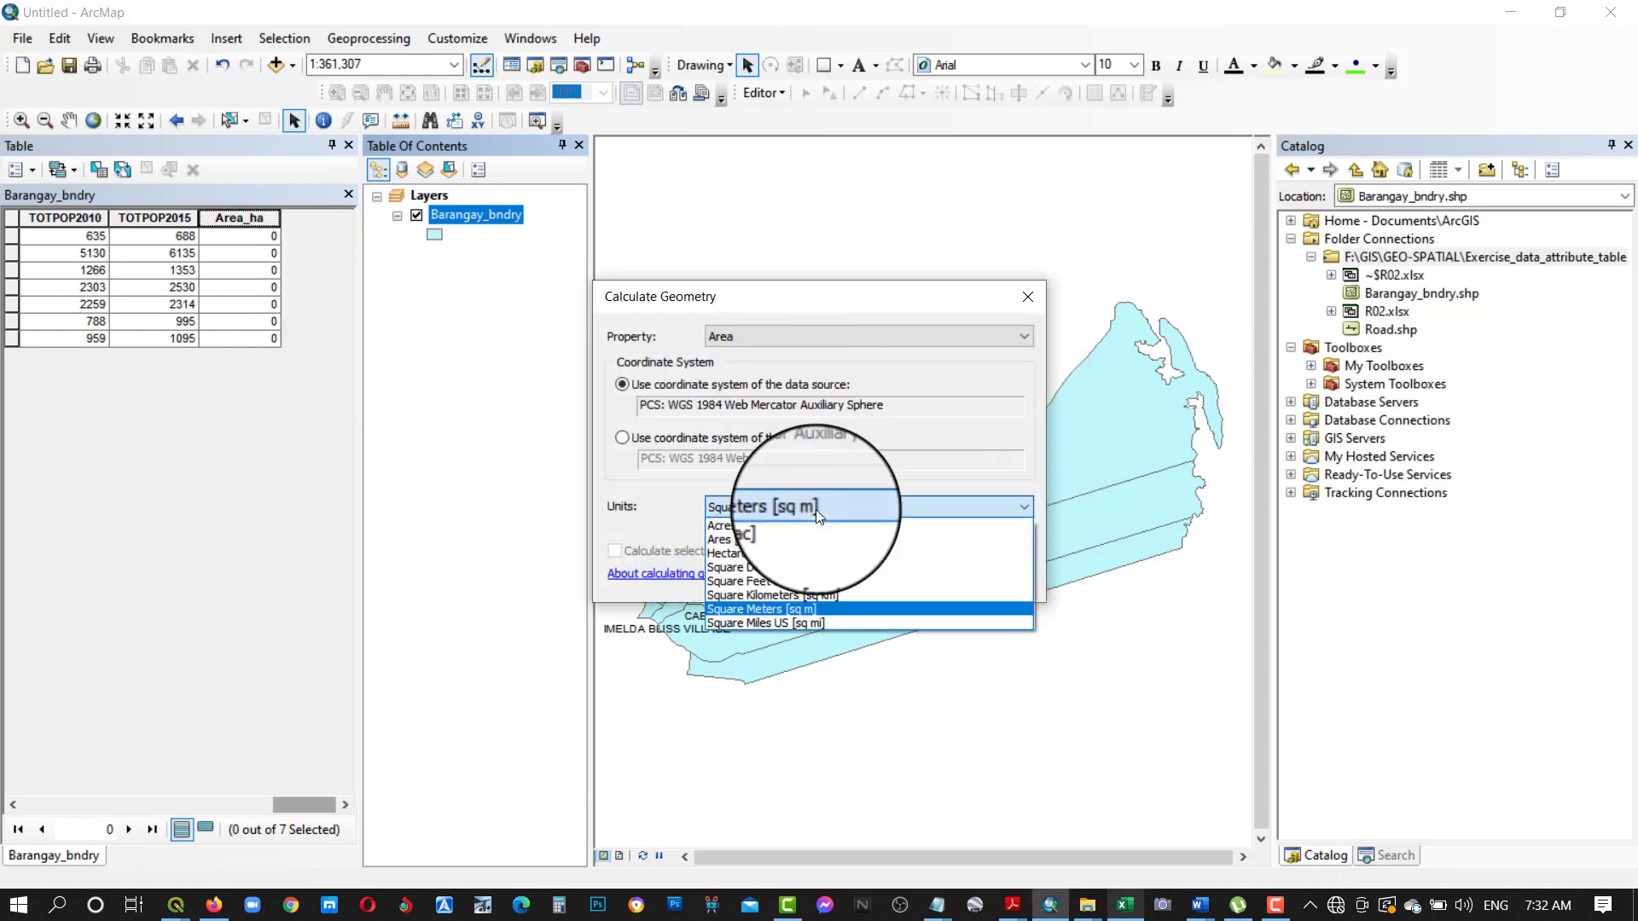
{"action": "left_click", "coordinate": [781, 334]}
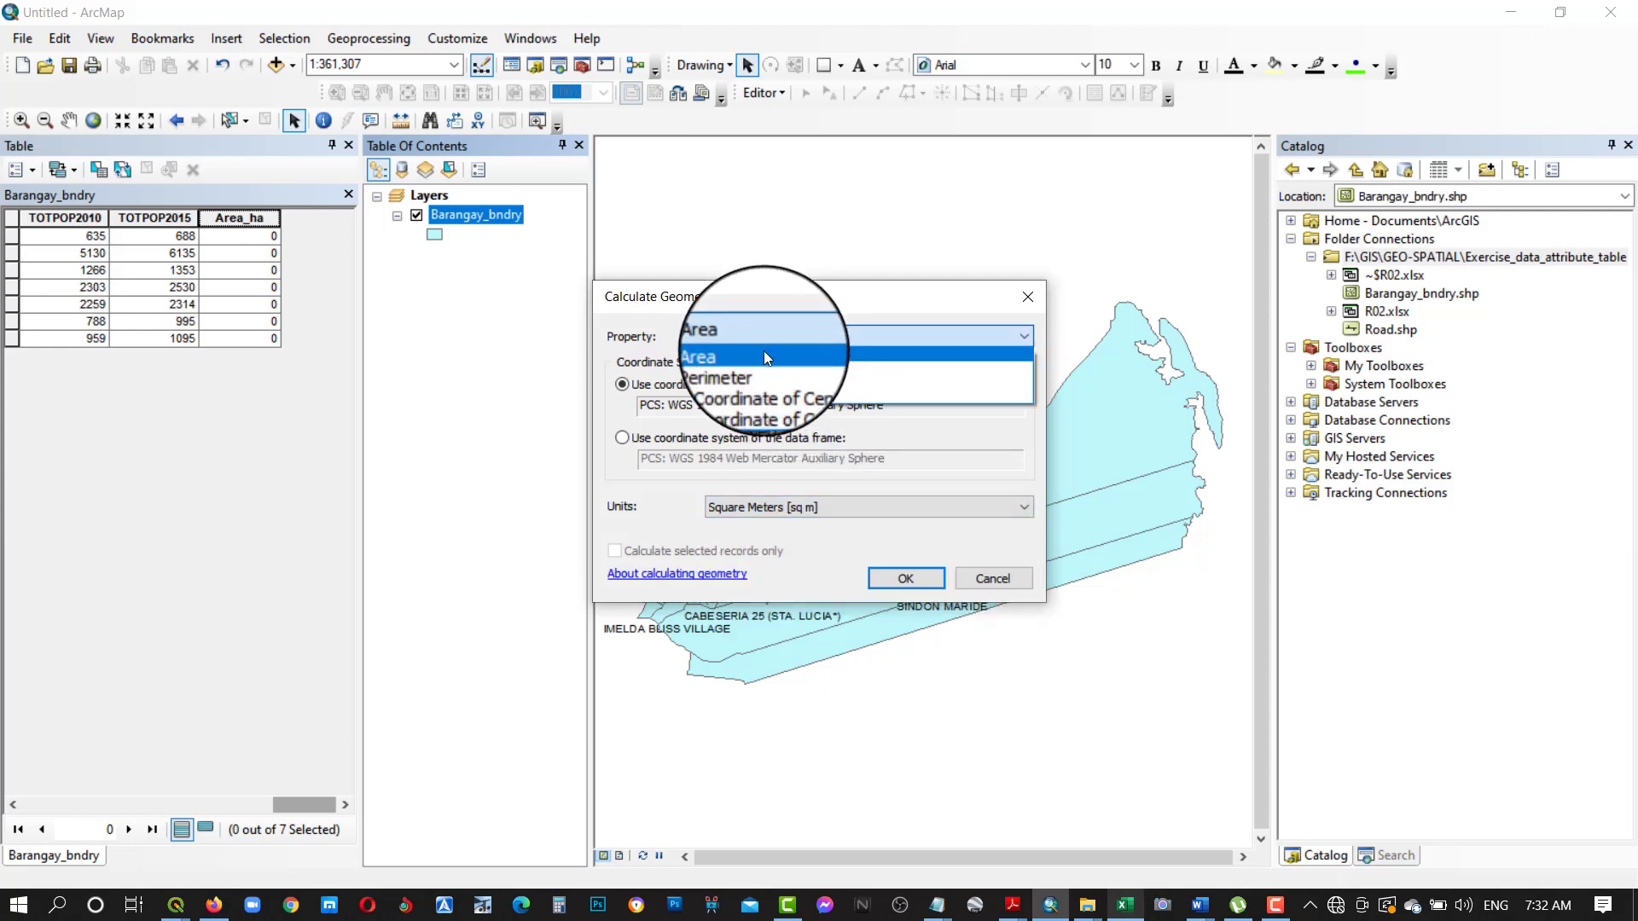
{"action": "left_click", "coordinate": [759, 357]}
{"action": "left_click", "coordinate": [796, 502]}
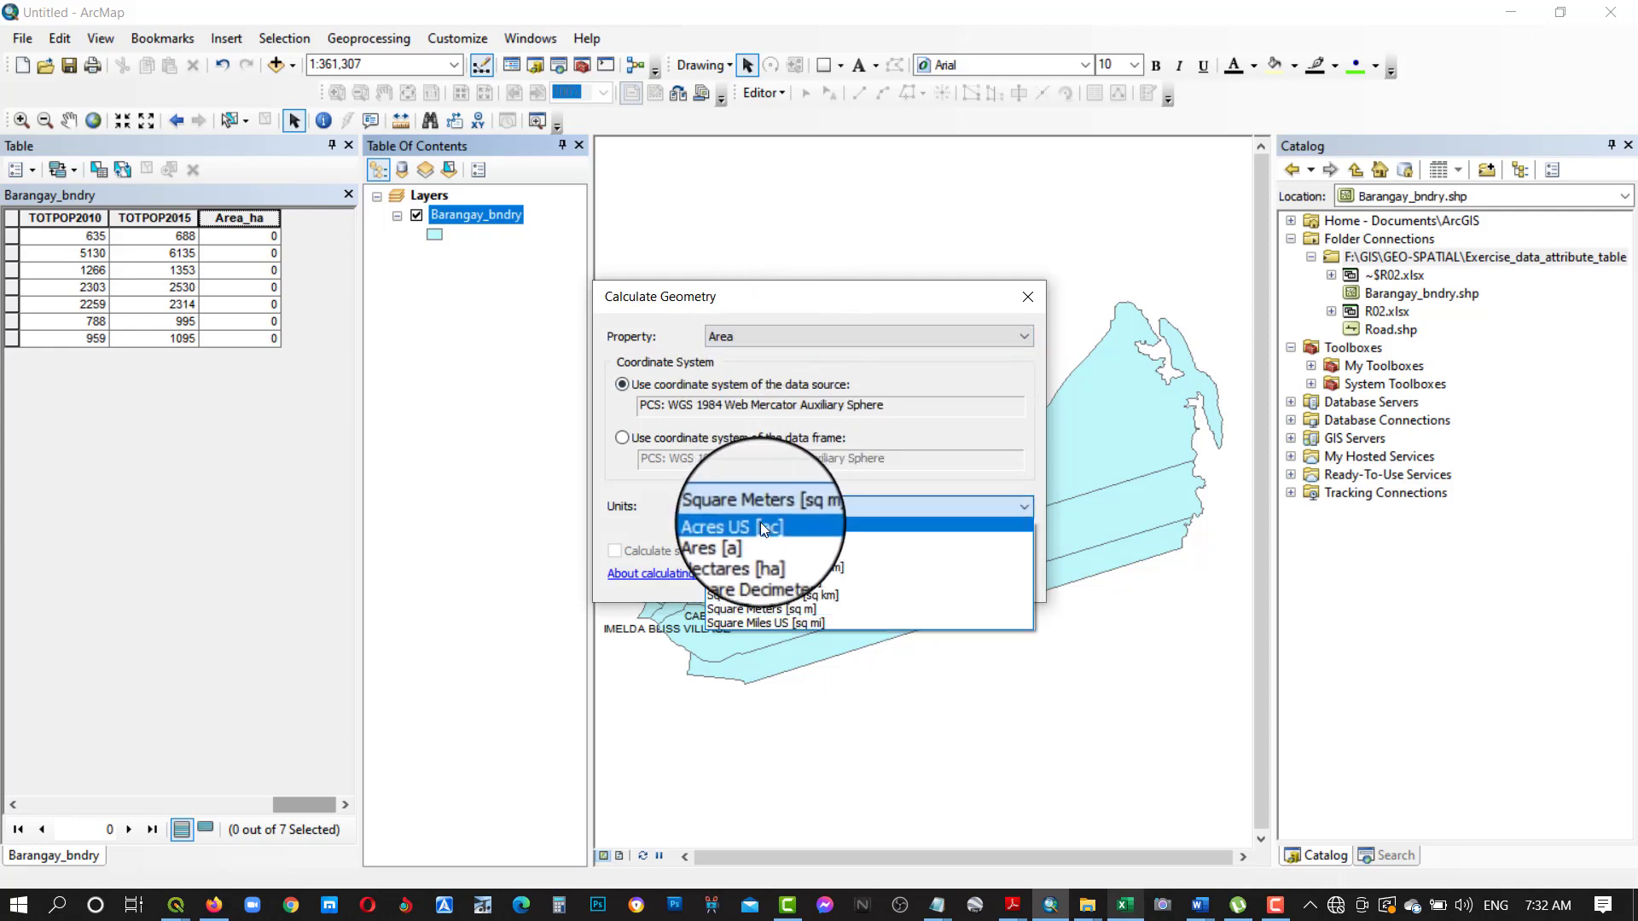
{"action": "left_click", "coordinate": [742, 550]}
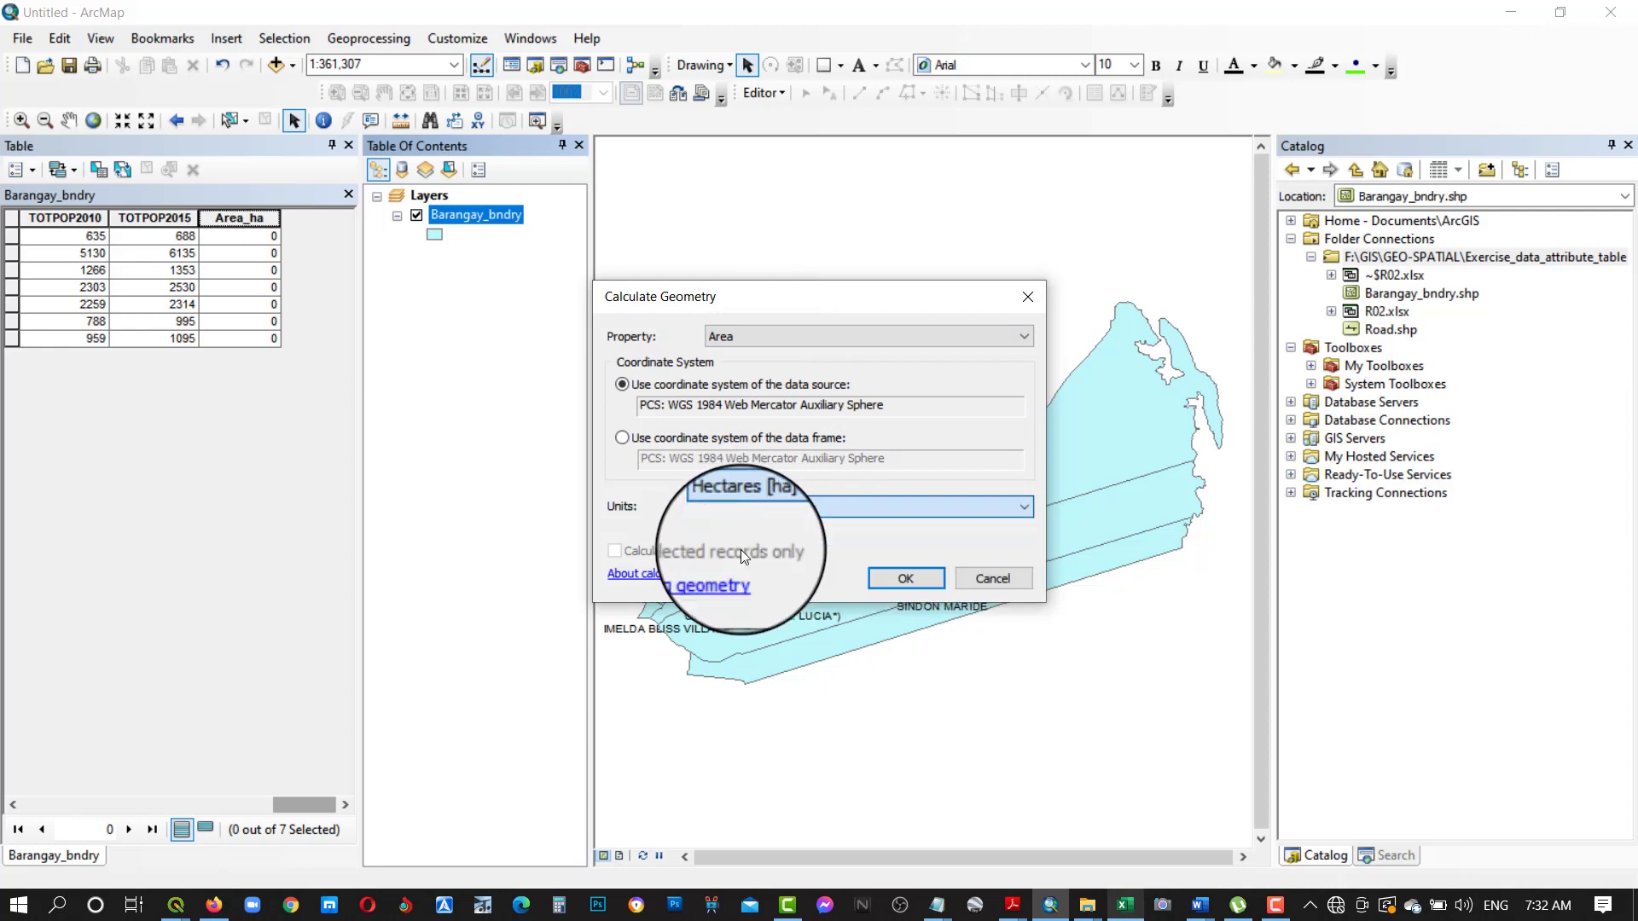
{"action": "left_click", "coordinate": [907, 578]}
{"action": "left_click", "coordinate": [779, 507]}
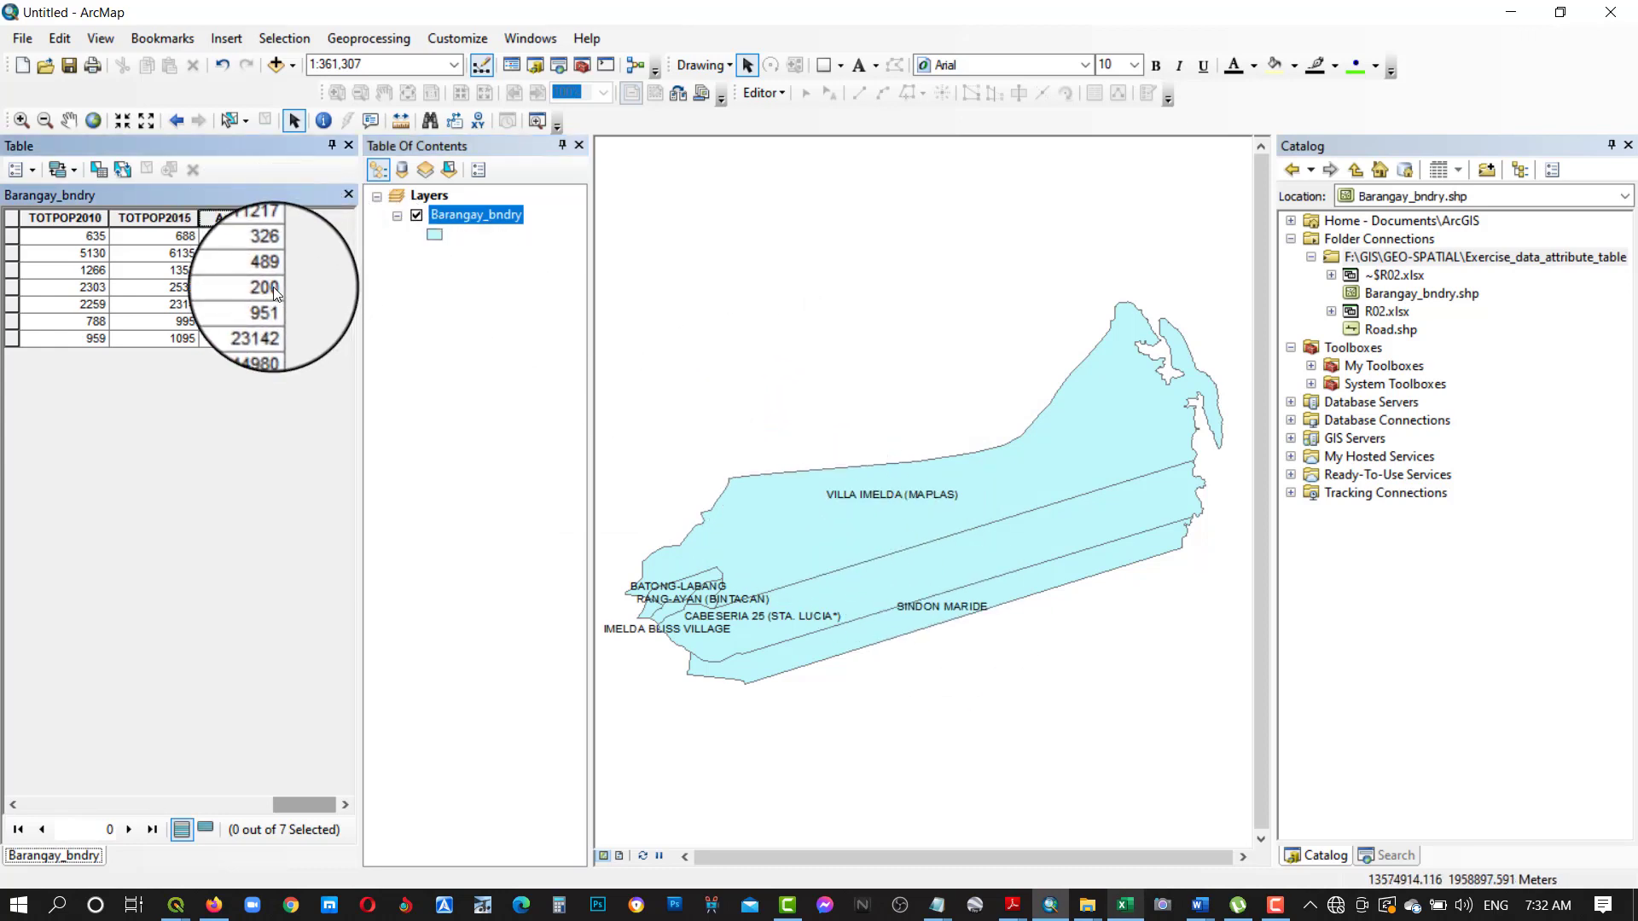
Step: Sort the attribute table by TOTPOP2015 in ascending order and select the least populated barangay's record
{"action": "left_click", "coordinate": [260, 223]}
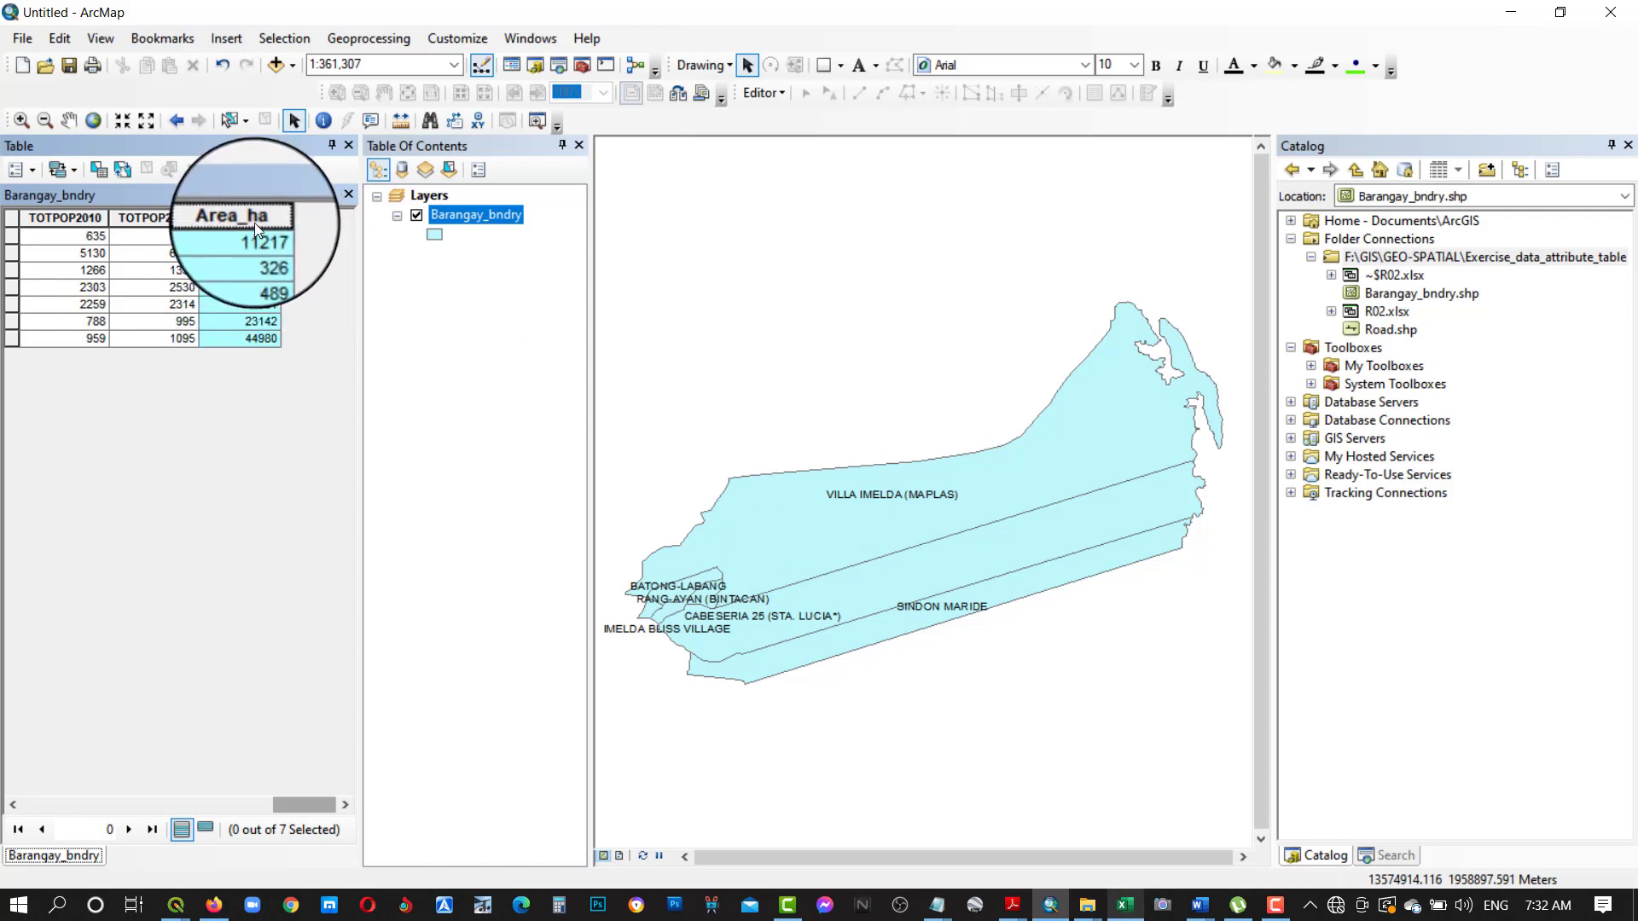
{"action": "left_click", "coordinate": [188, 220]}
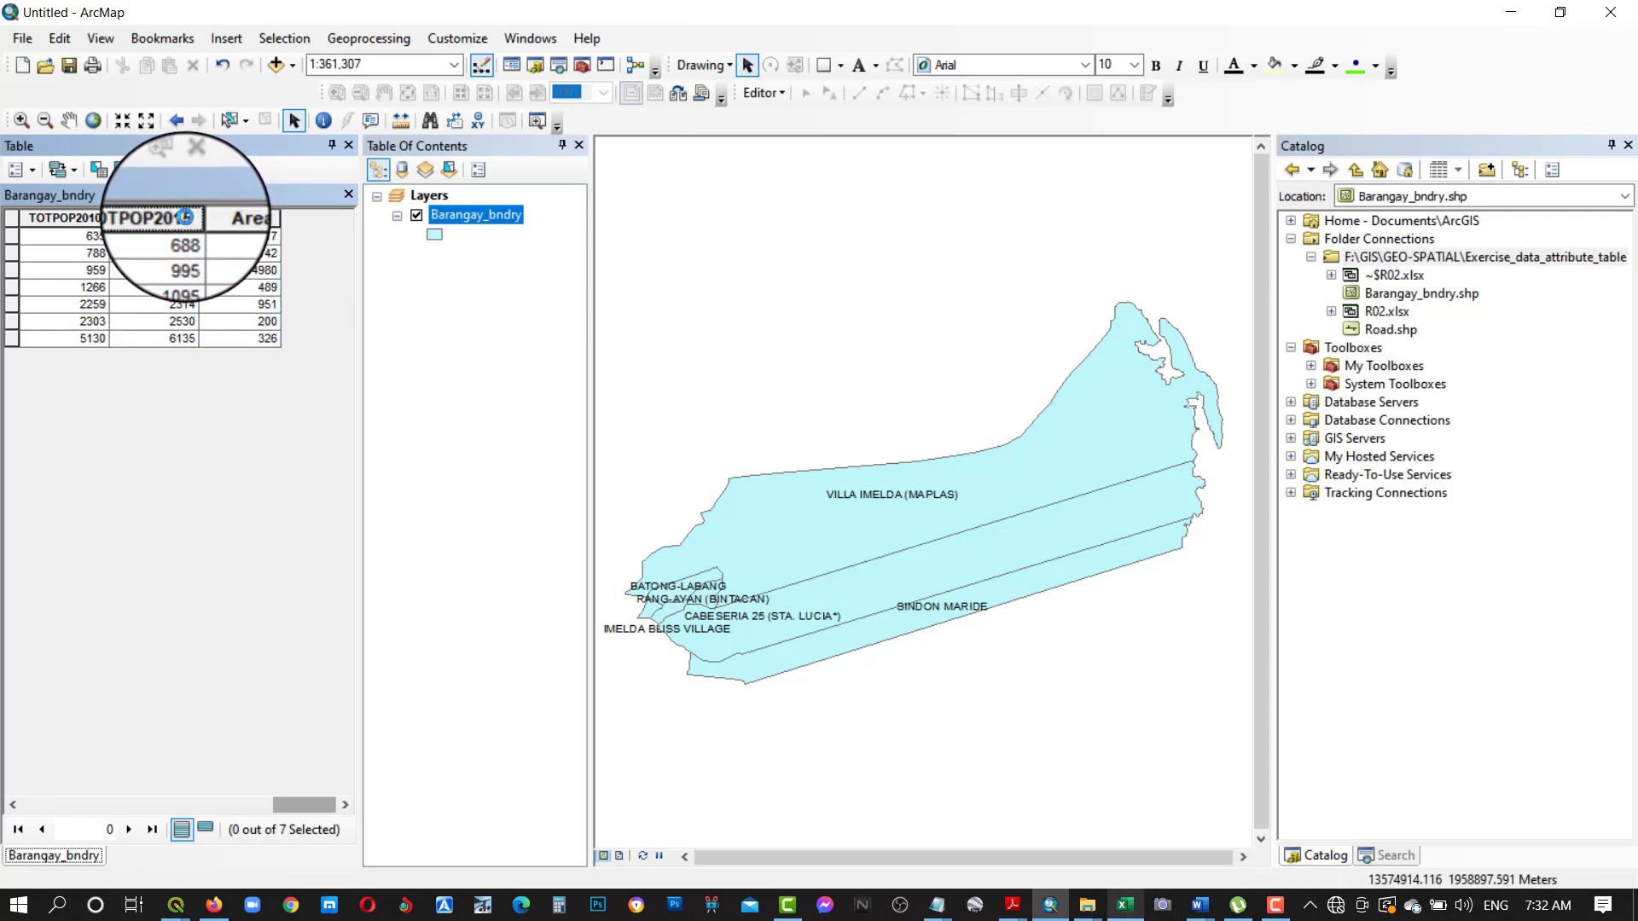
{"action": "left_click", "coordinate": [12, 244]}
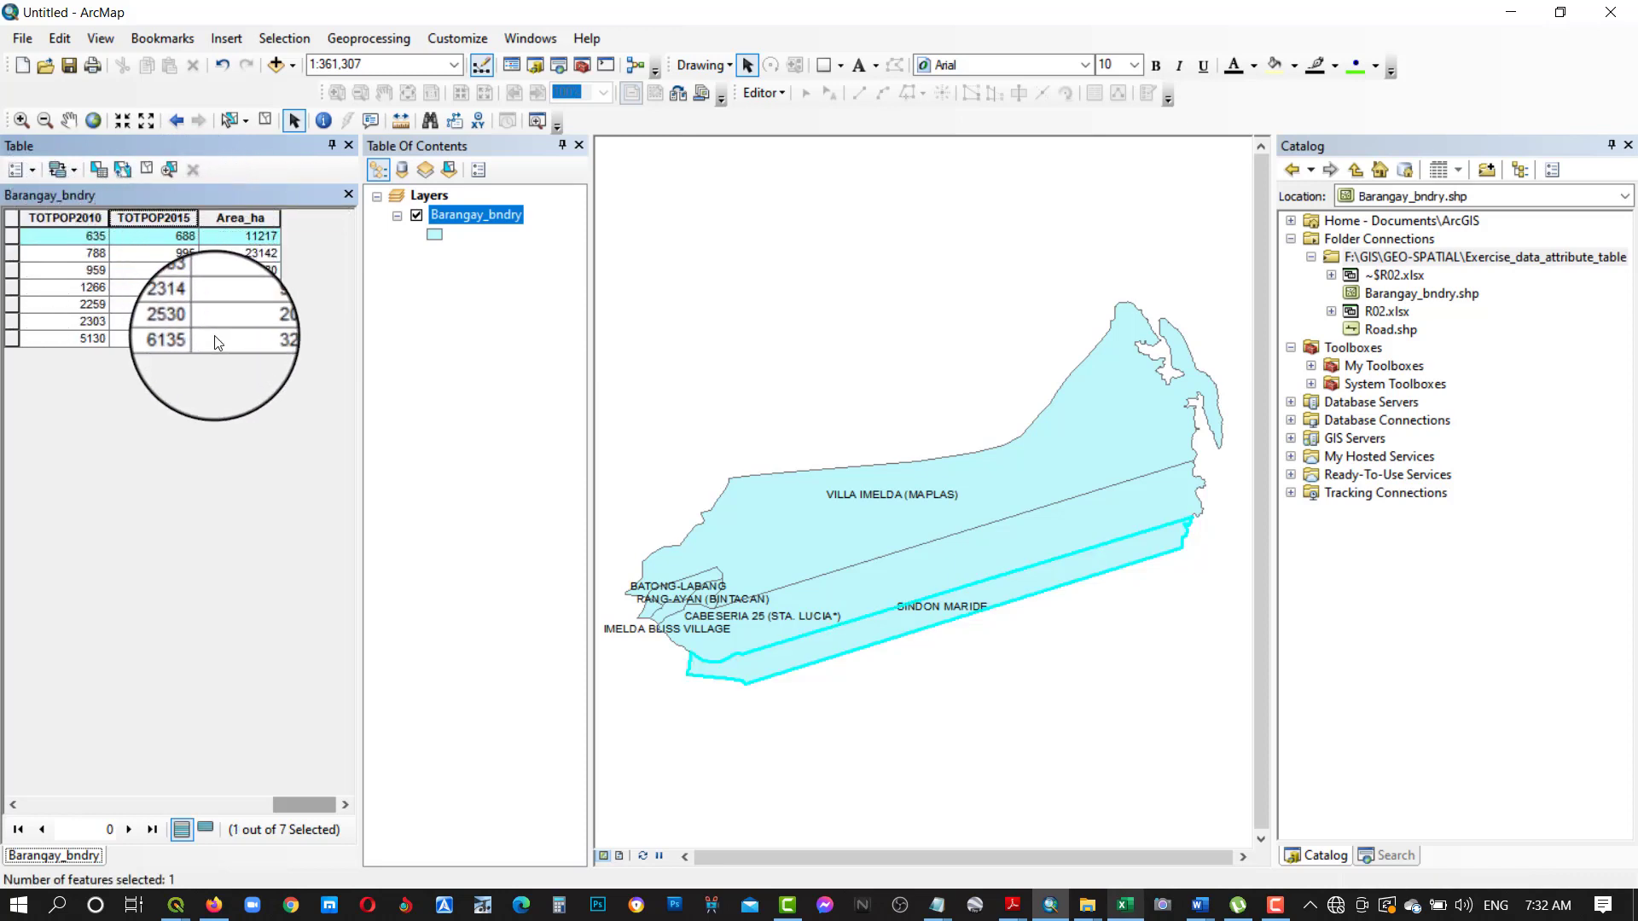
Step: Sort the table by TOTPOP2015 in descending order, select the most populated barangay's record, and check its name in the BARANGAY column
{"action": "double_click", "coordinate": [165, 220]}
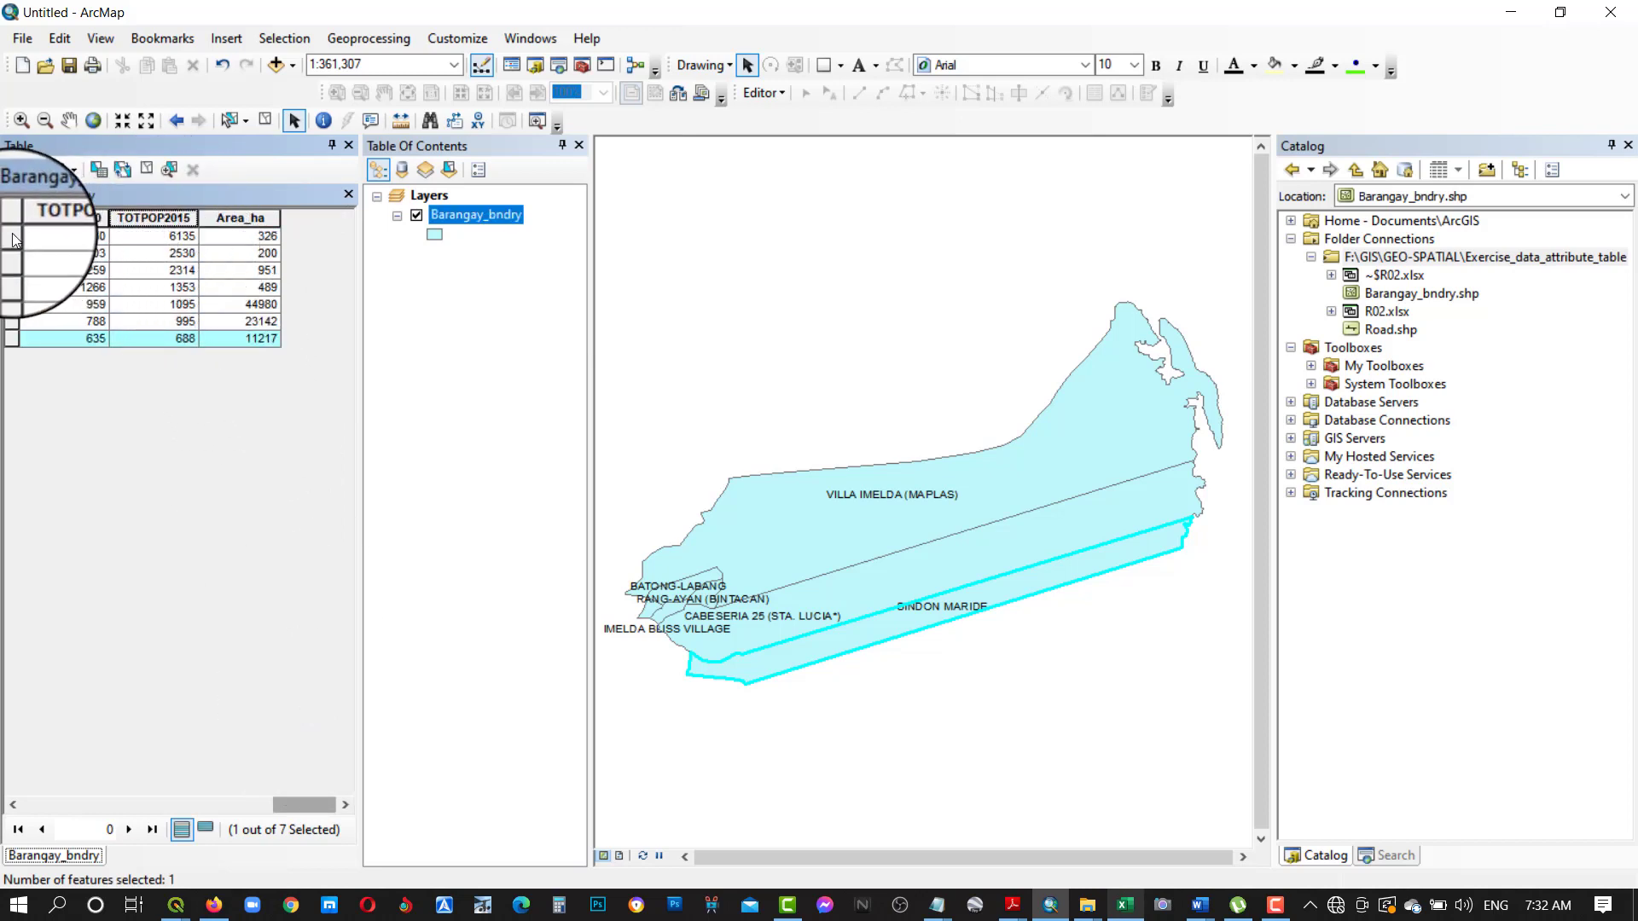
{"action": "left_click", "coordinate": [38, 239]}
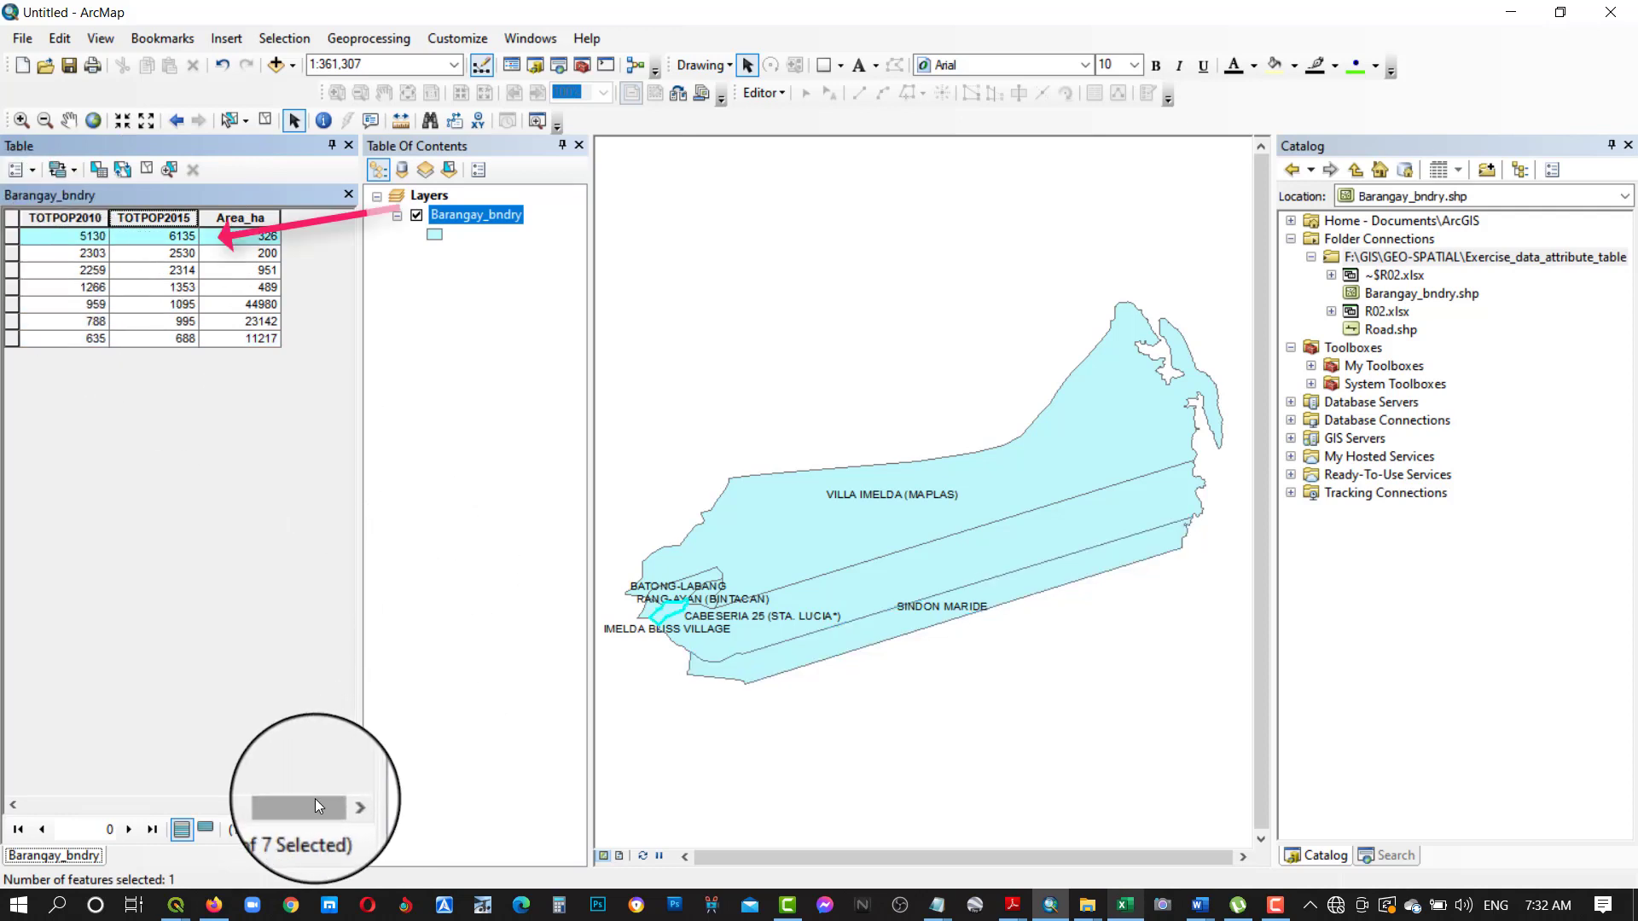
{"action": "left_click_drag", "start_coordinate": [314, 802], "coordinate": [140, 787]}
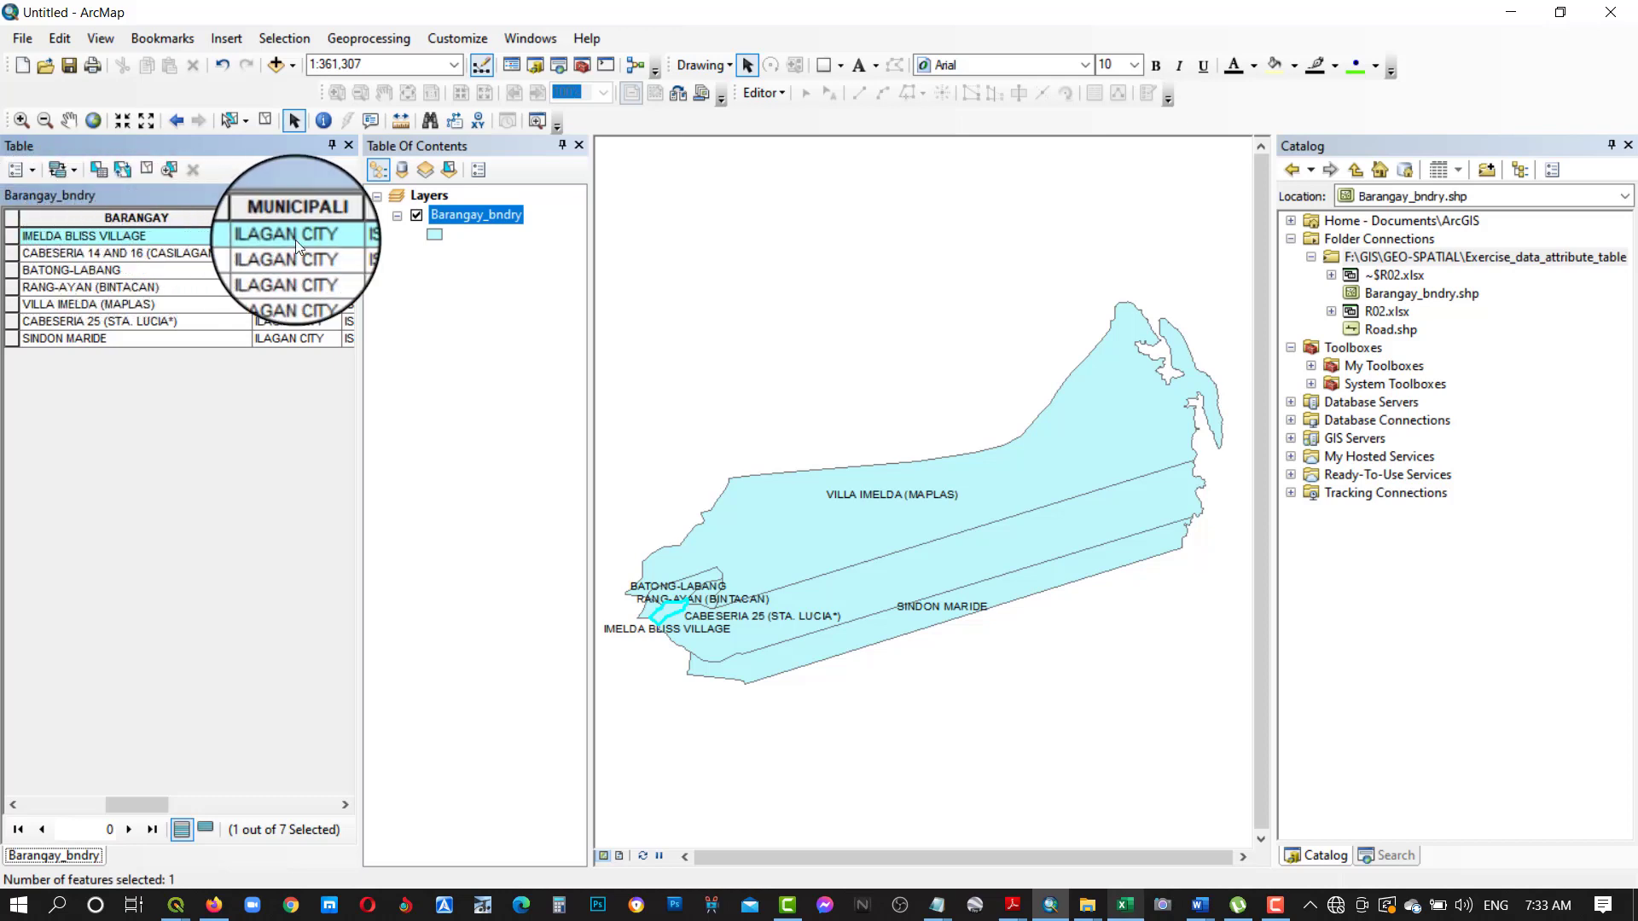
Step: Check the most populated barangay's TOTPOP2015 and Area_ha values and its URBAN_RURA classification in the attribute table
{"action": "left_click_drag", "start_coordinate": [150, 801], "coordinate": [324, 800]}
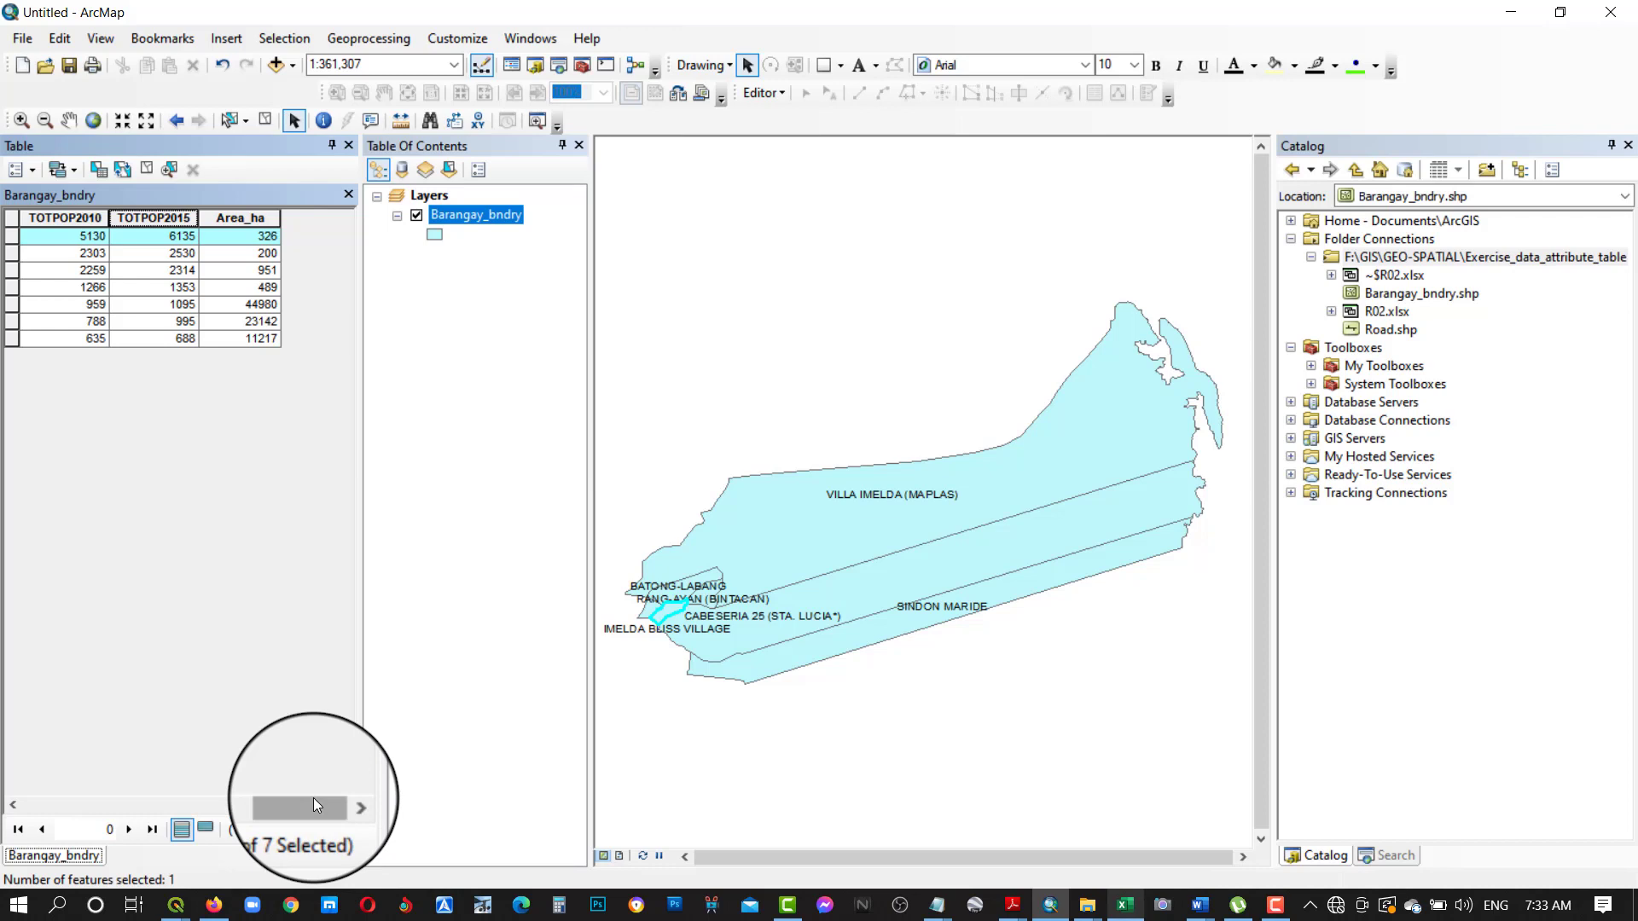
{"action": "left_click_drag", "start_coordinate": [314, 801], "coordinate": [239, 775]}
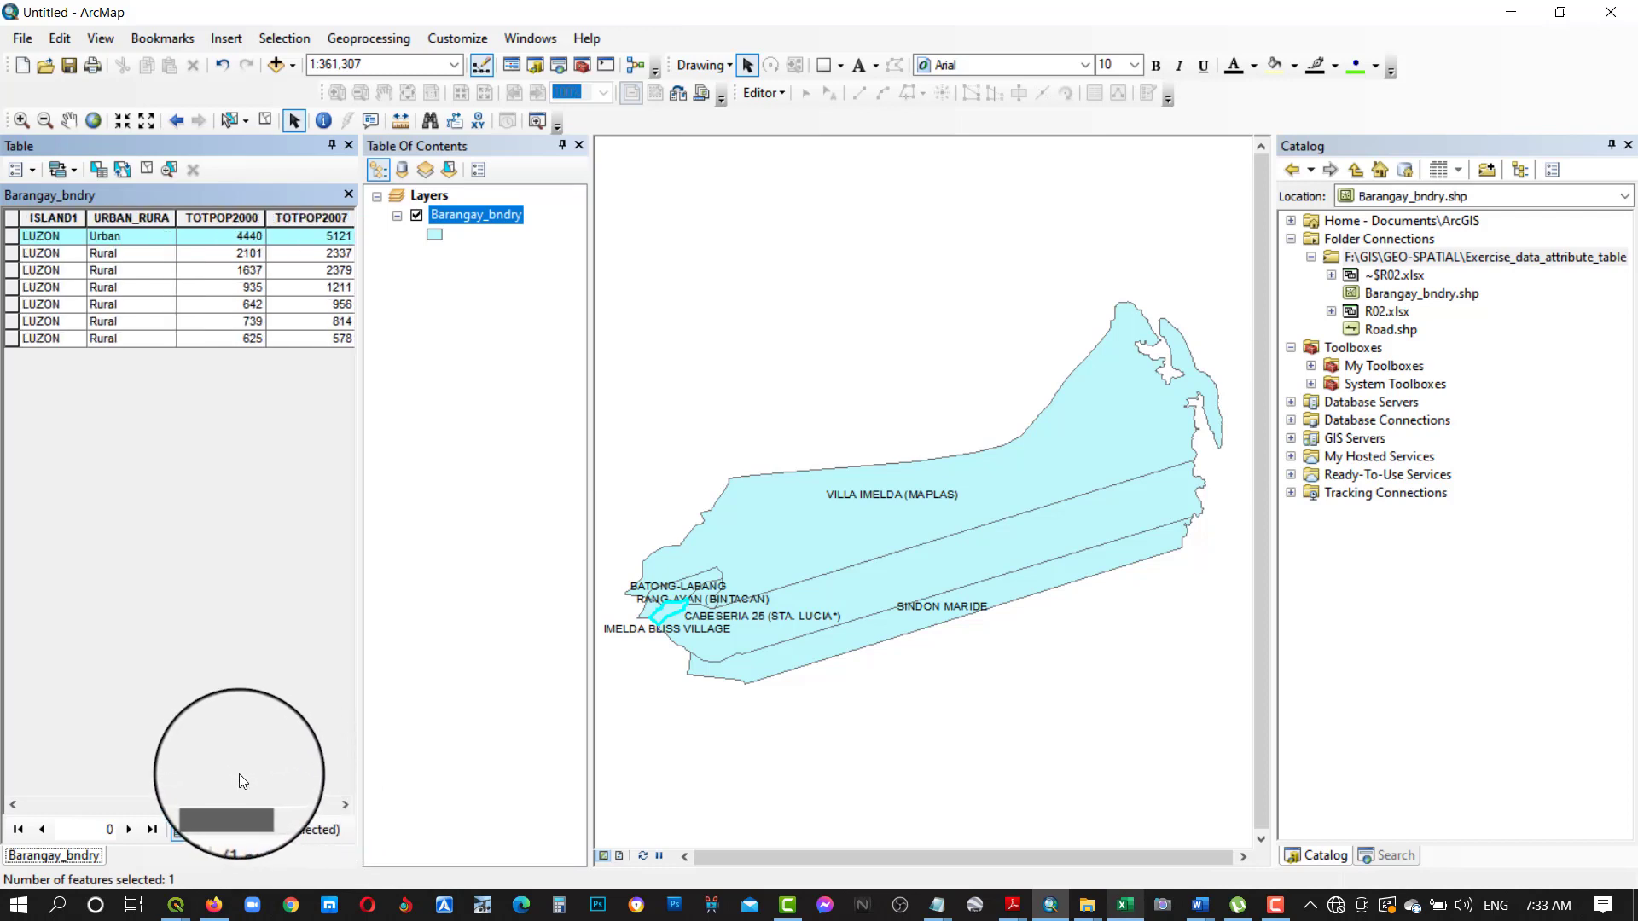
{"action": "left_click", "coordinate": [128, 234]}
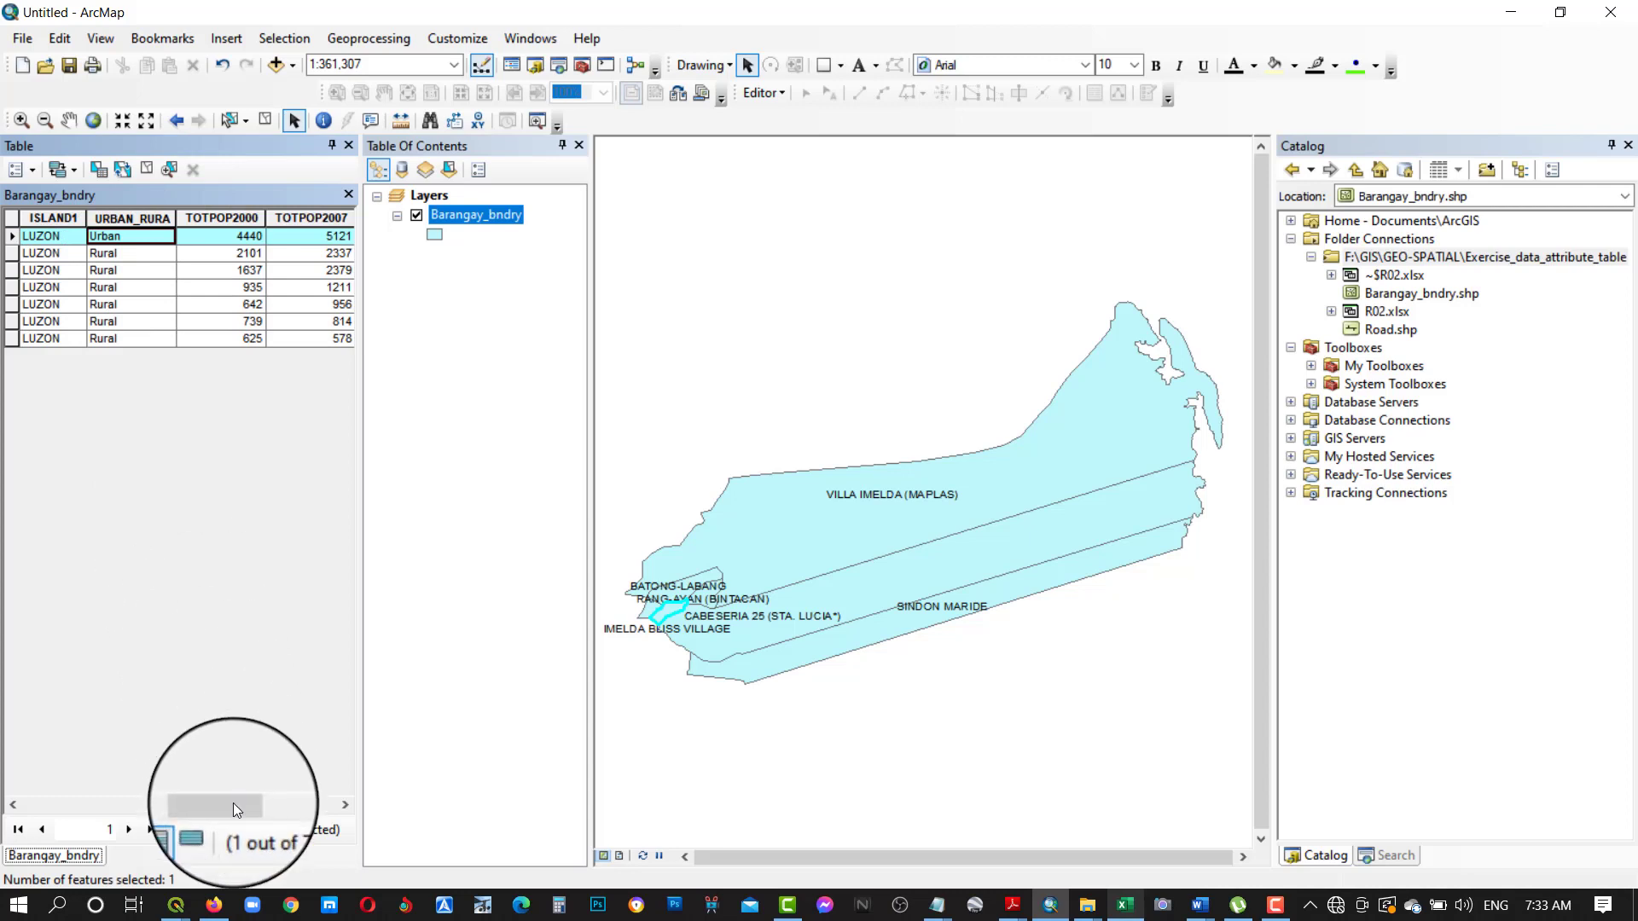
{"action": "left_click_drag", "start_coordinate": [233, 805], "coordinate": [315, 804]}
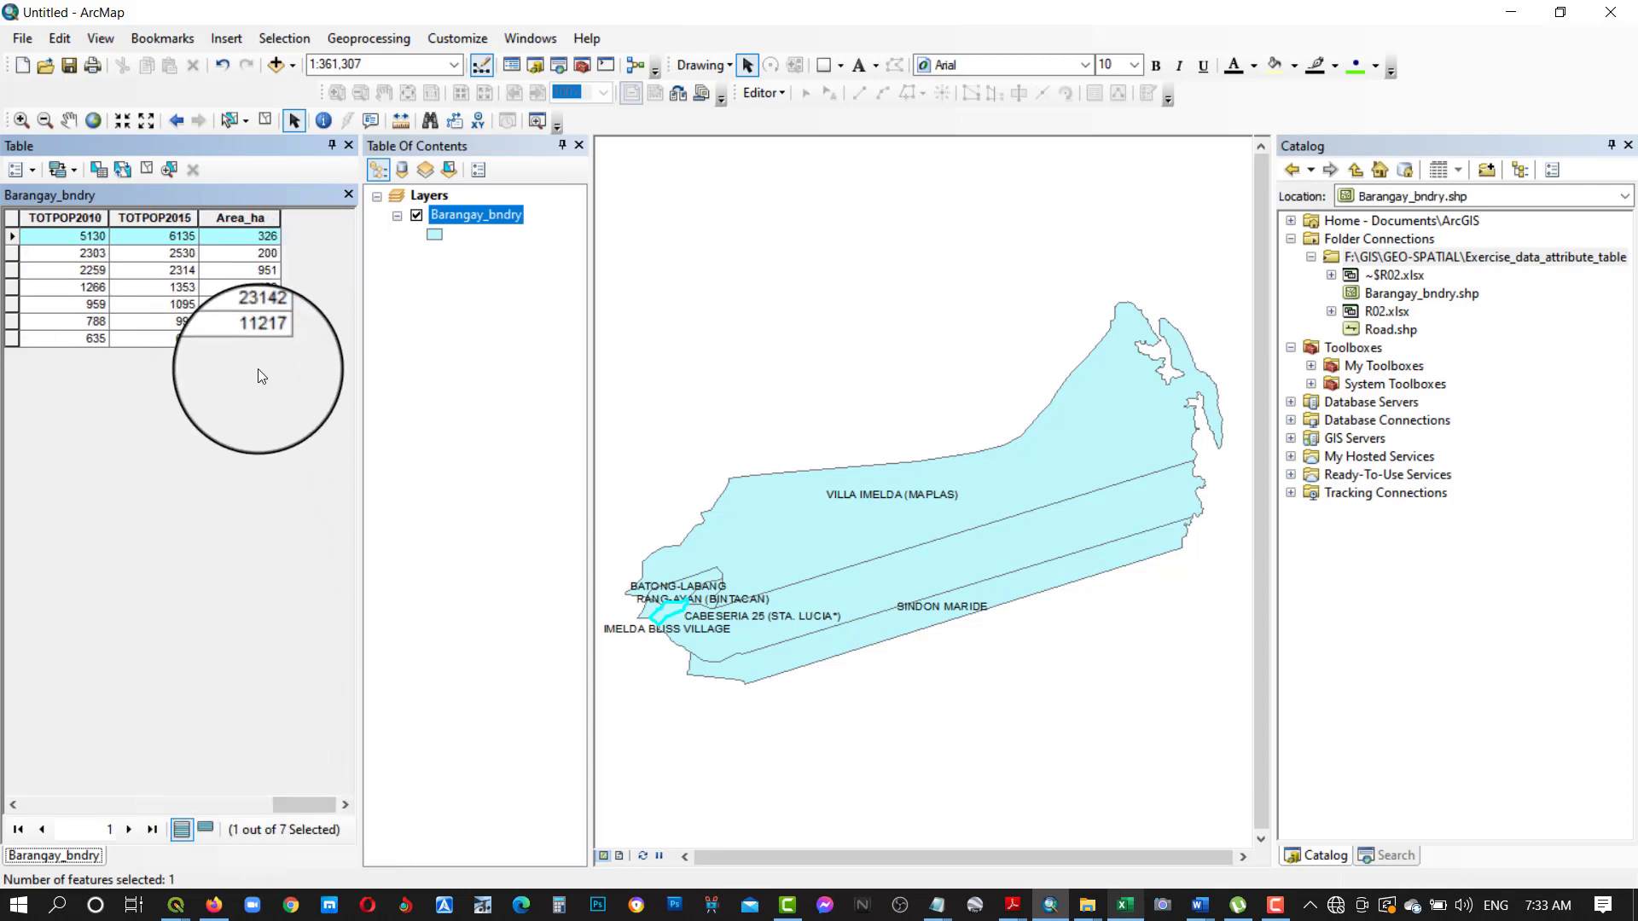
Step: Select the least populated barangay's record and check its URBAN_RURA classification, BARANGAY name and Area_ha value
{"action": "left_click", "coordinate": [181, 336]}
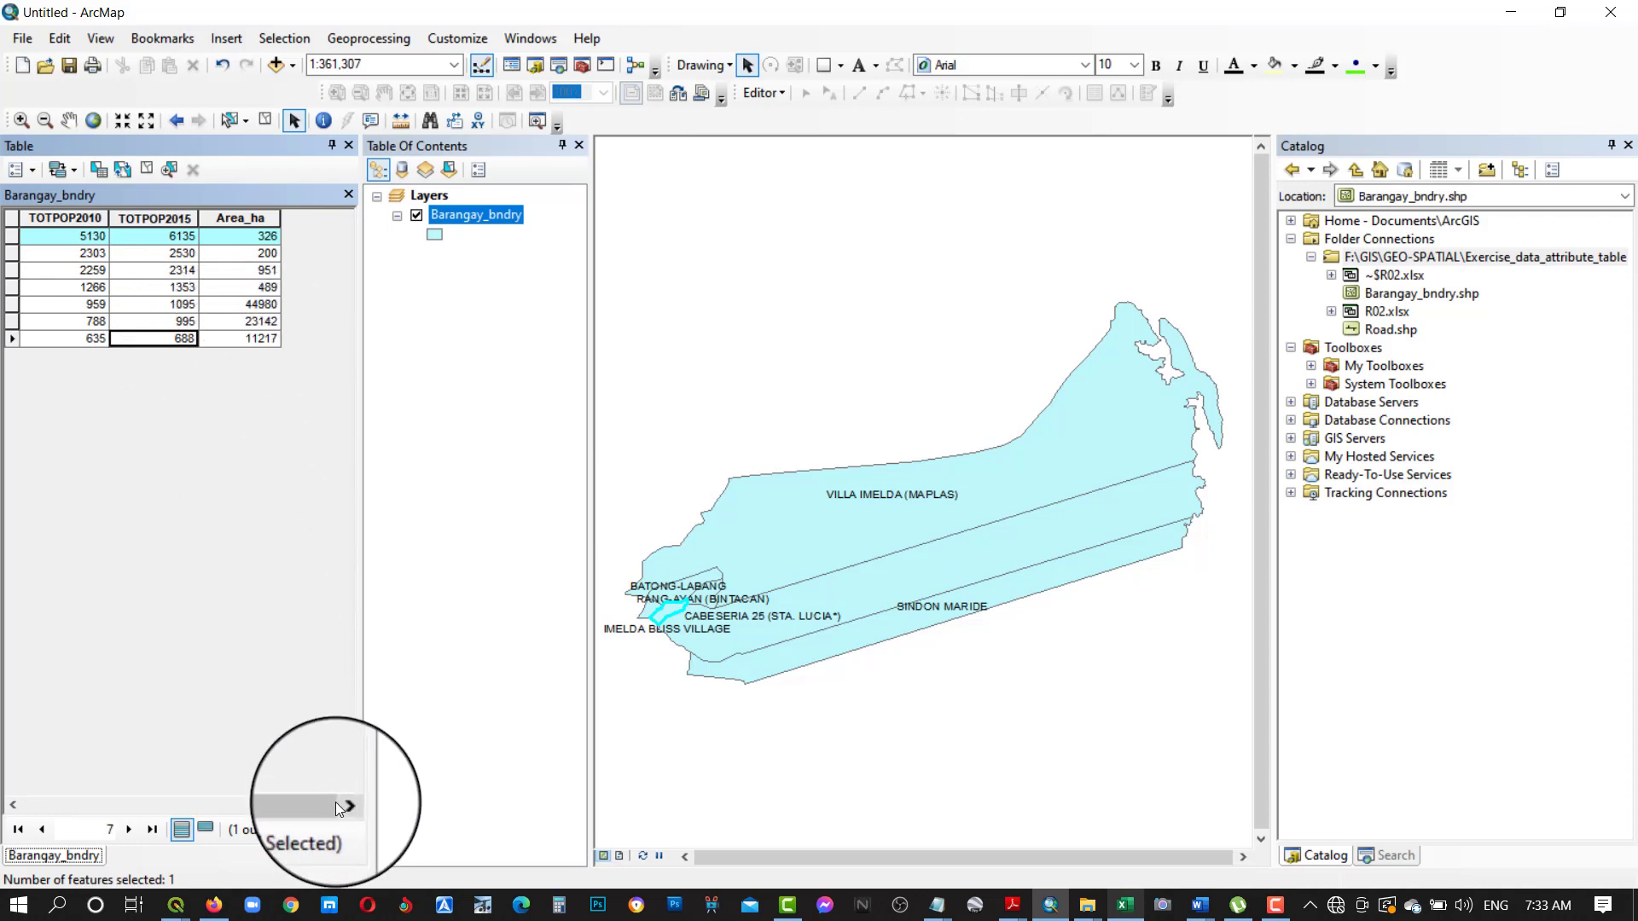
{"action": "left_click_drag", "start_coordinate": [326, 805], "coordinate": [259, 787]}
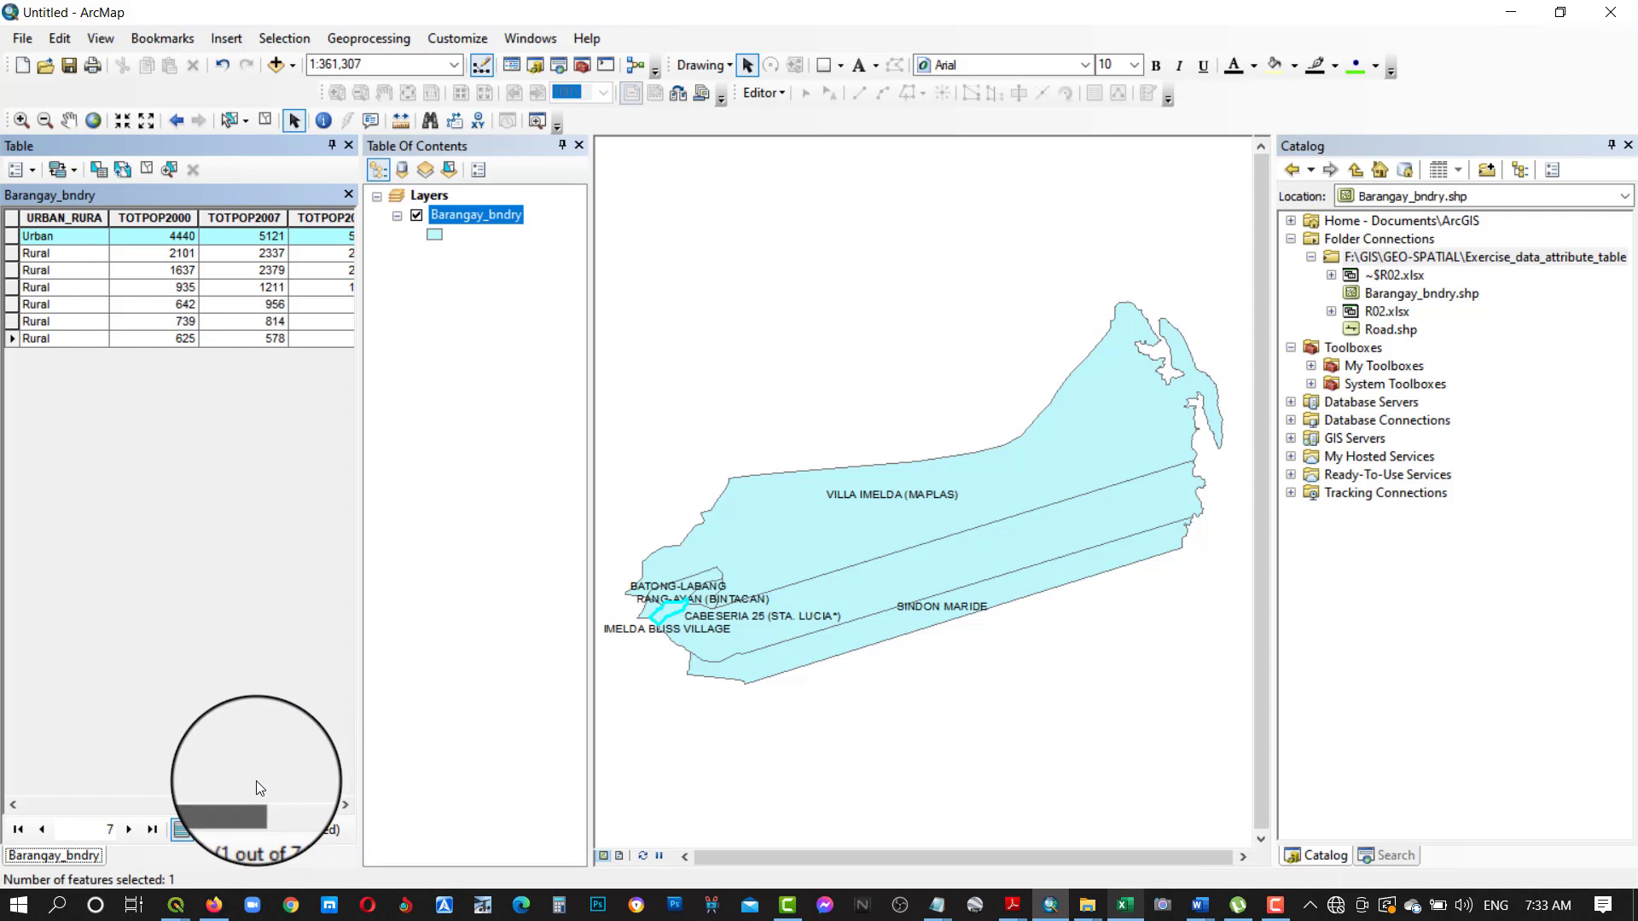
{"action": "left_click", "coordinate": [13, 340]}
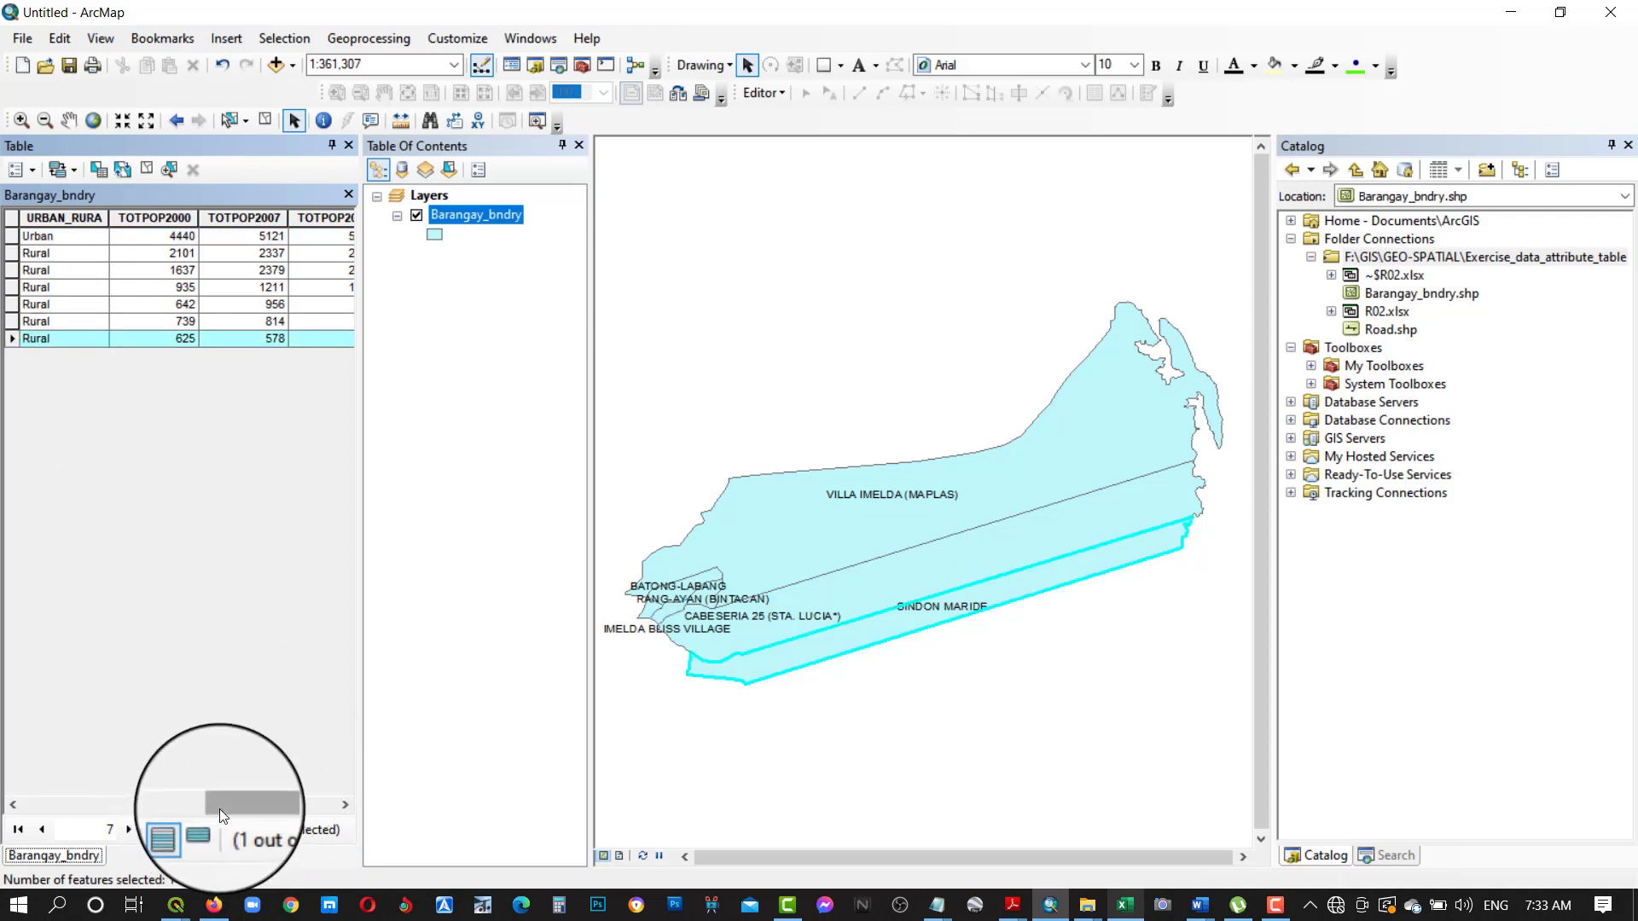
{"action": "left_click_drag", "start_coordinate": [219, 809], "coordinate": [207, 806]}
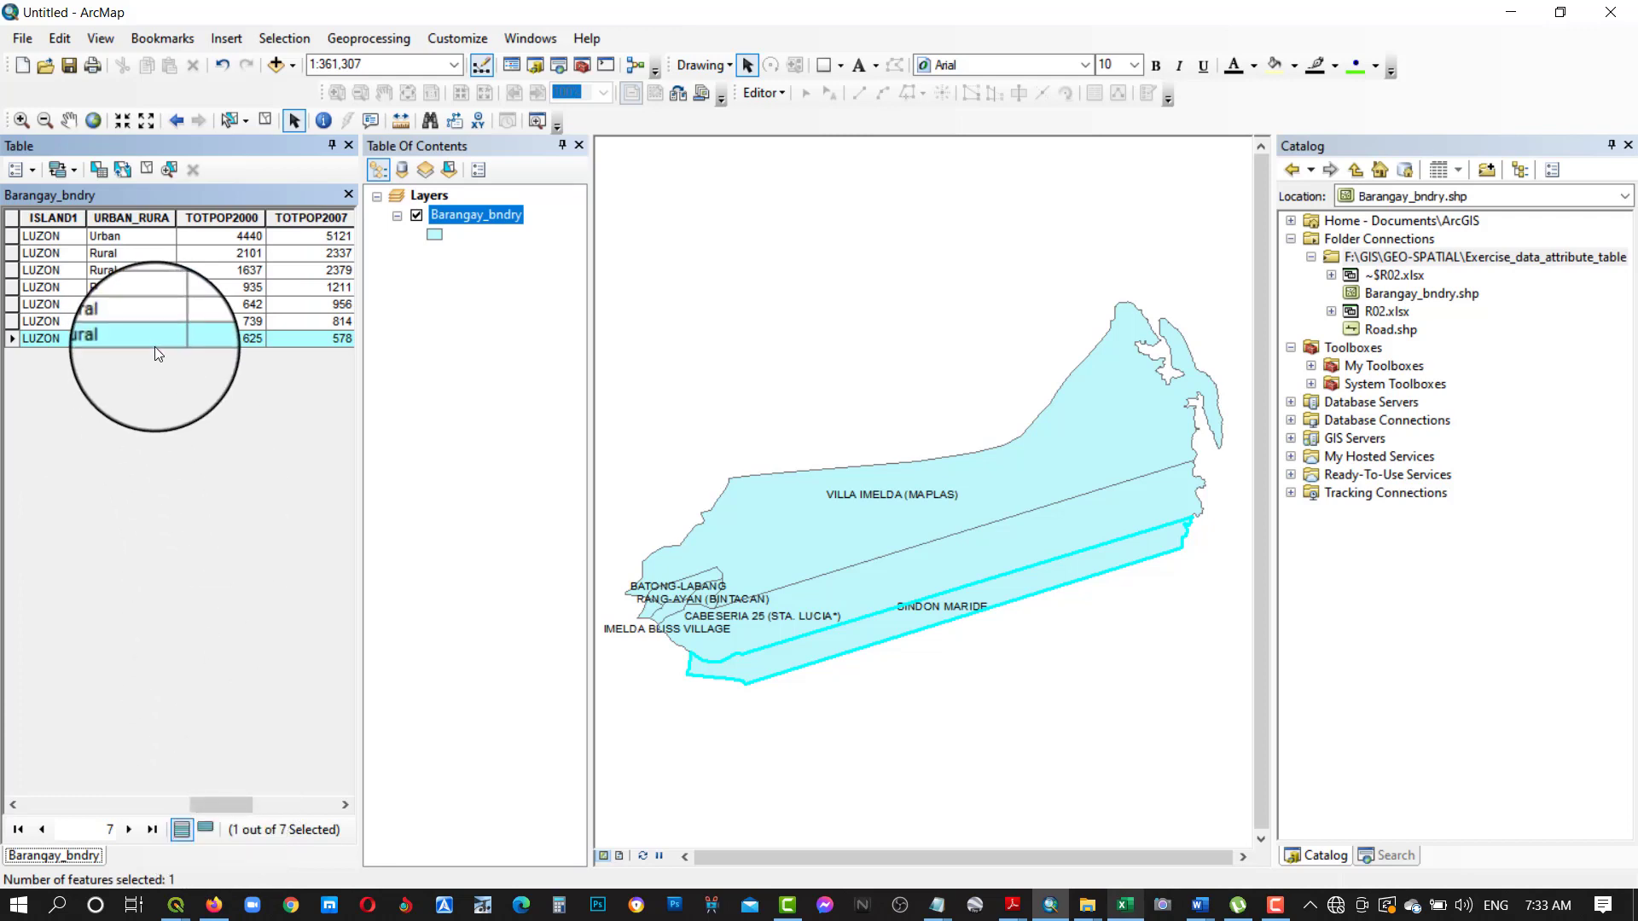
{"action": "left_click_drag", "start_coordinate": [252, 802], "coordinate": [172, 790]}
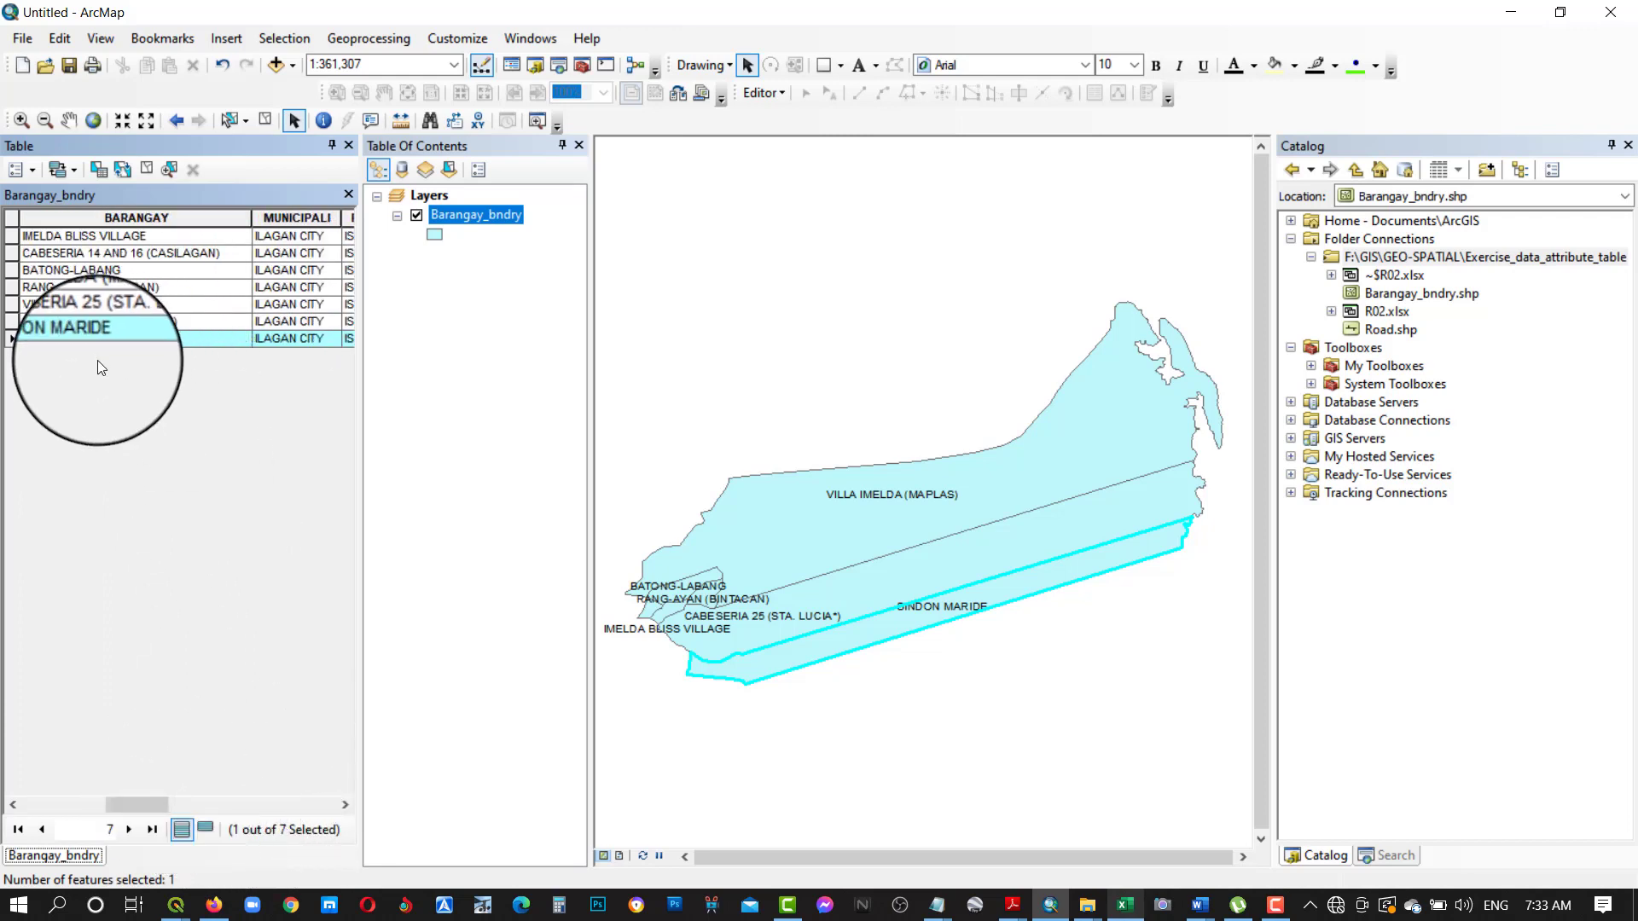
{"action": "left_click_drag", "start_coordinate": [121, 815], "coordinate": [193, 805]}
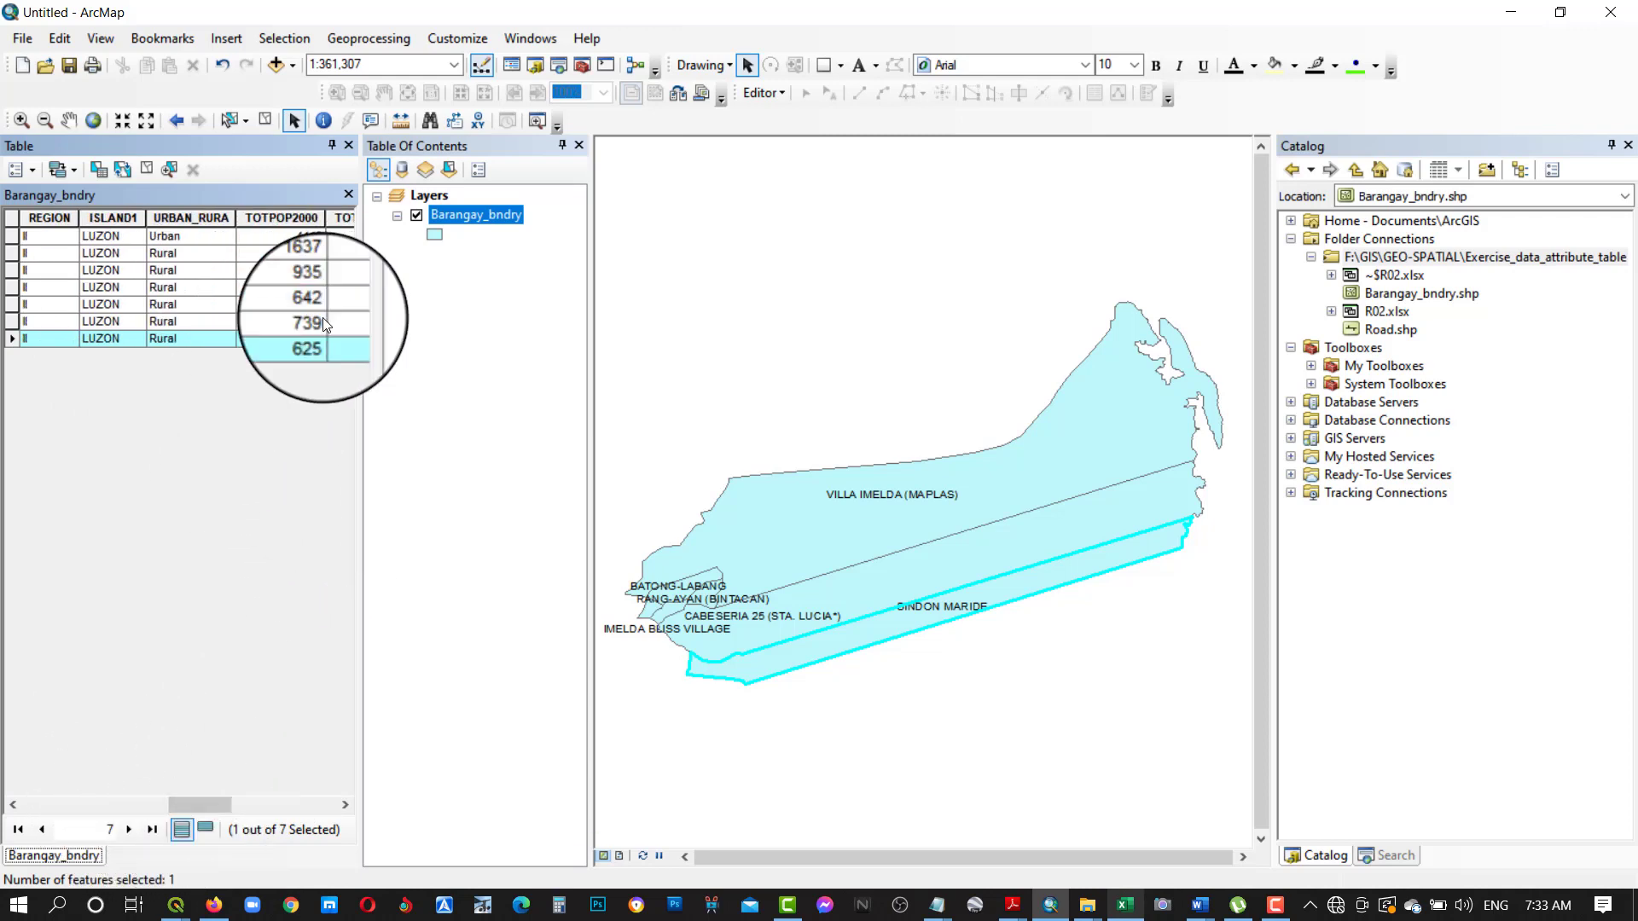
{"action": "left_click_drag", "start_coordinate": [227, 811], "coordinate": [290, 803]}
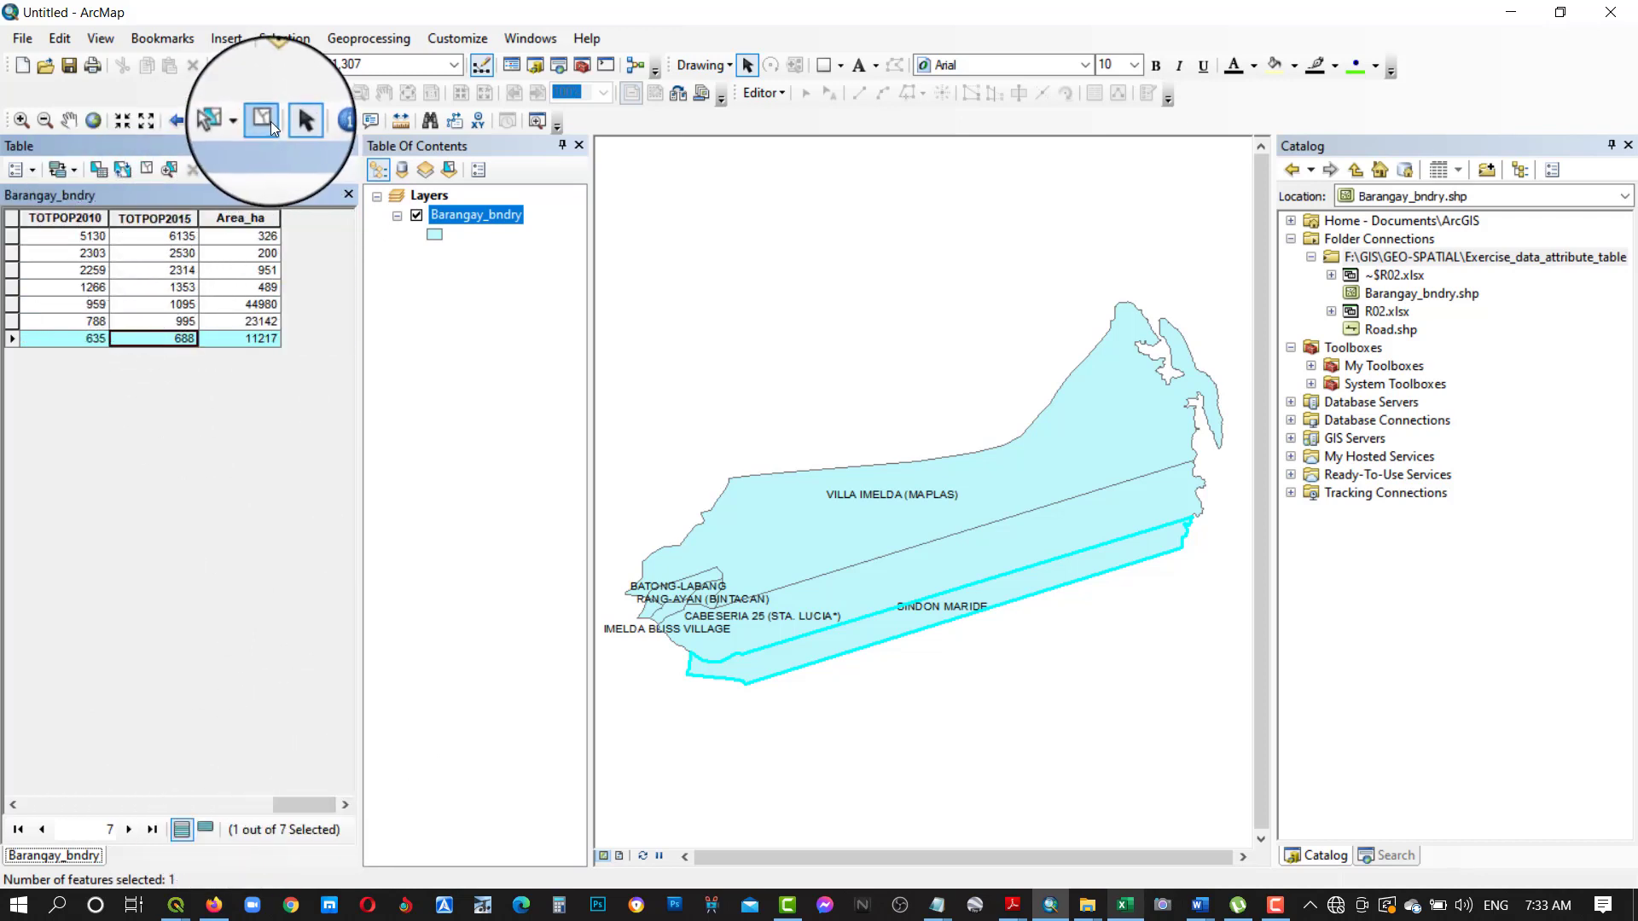
Step: Clear the selection and add a Short Integer field named Peri_km with a precision of 10 to the Barangay_bndry table
{"action": "left_click", "coordinate": [171, 170]}
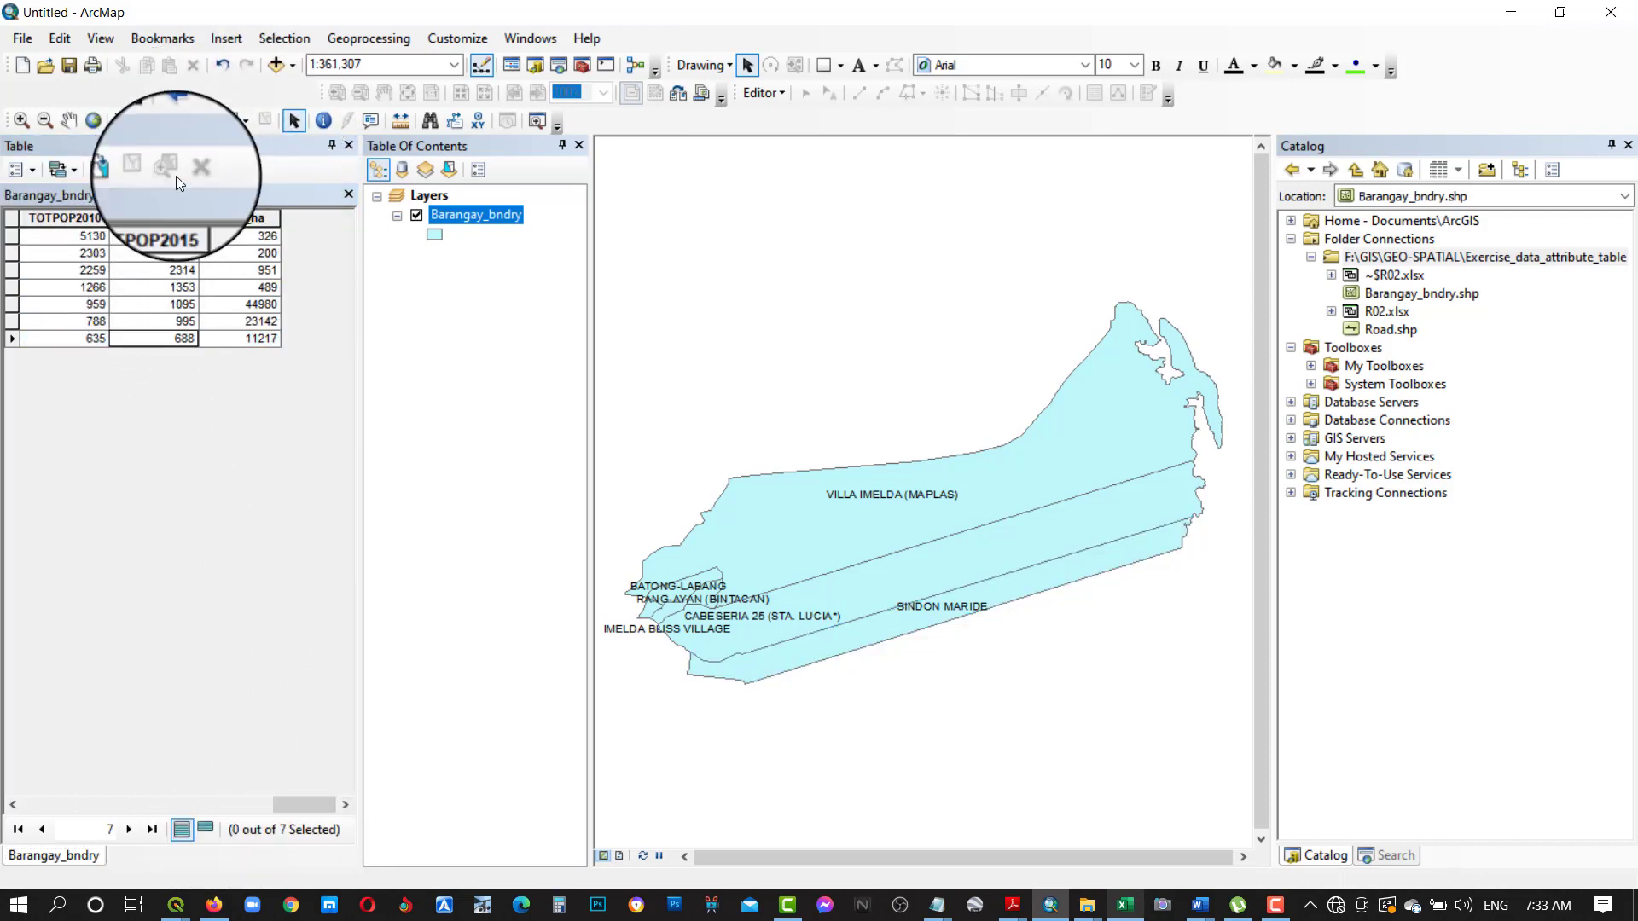
{"action": "left_click", "coordinate": [33, 169]}
{"action": "left_click", "coordinate": [49, 319]}
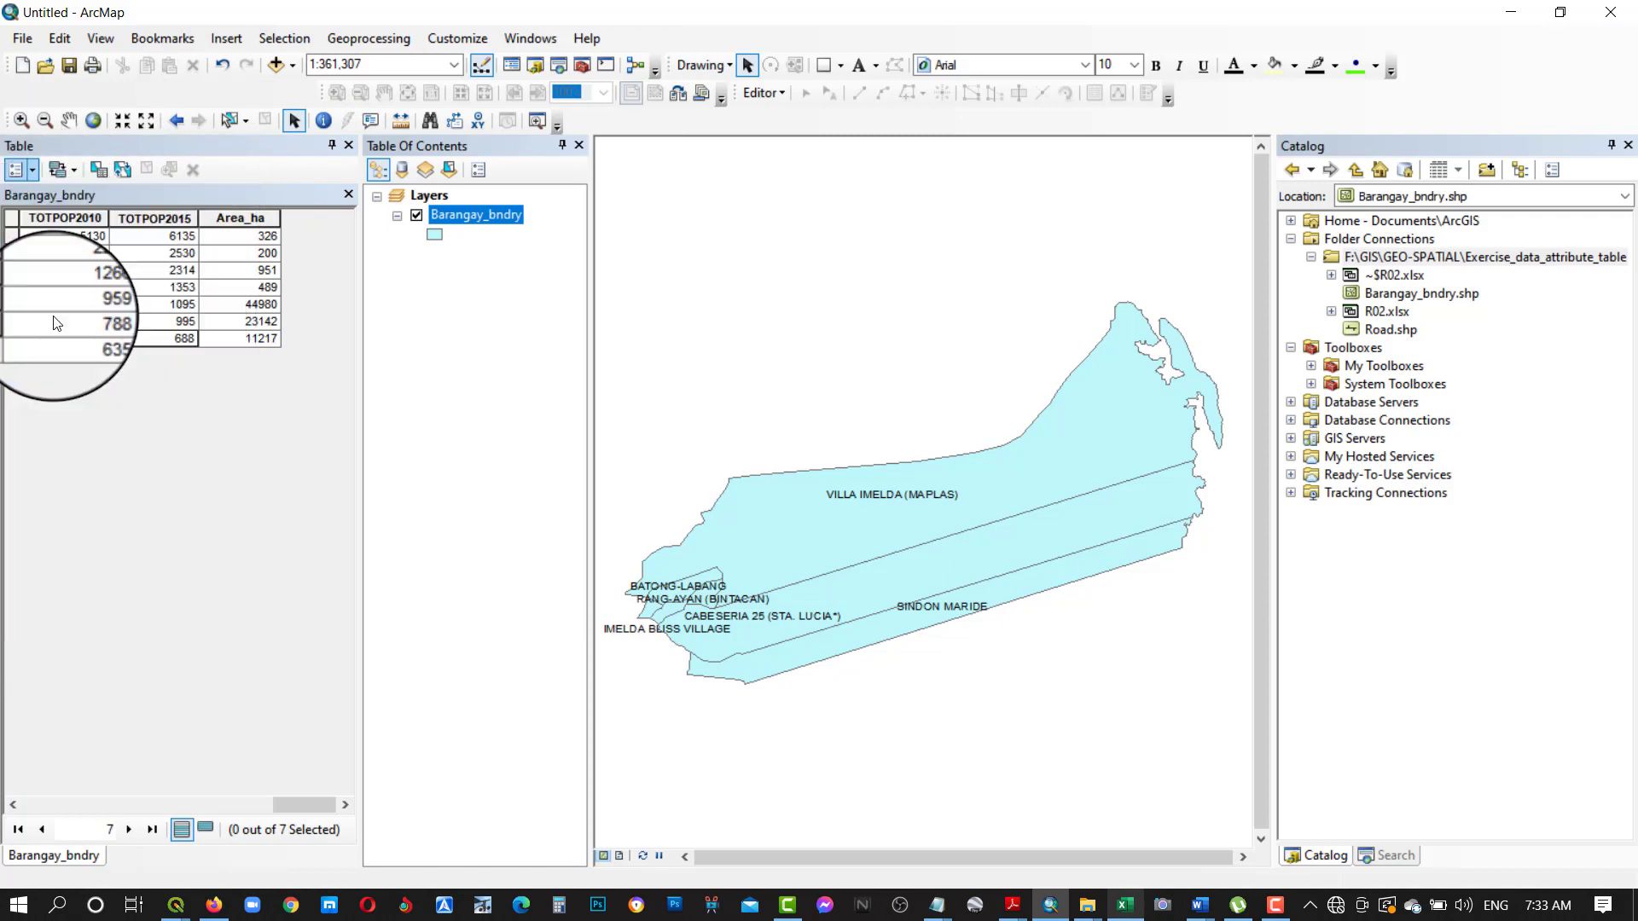
{"action": "type", "text": "Peri_km"}
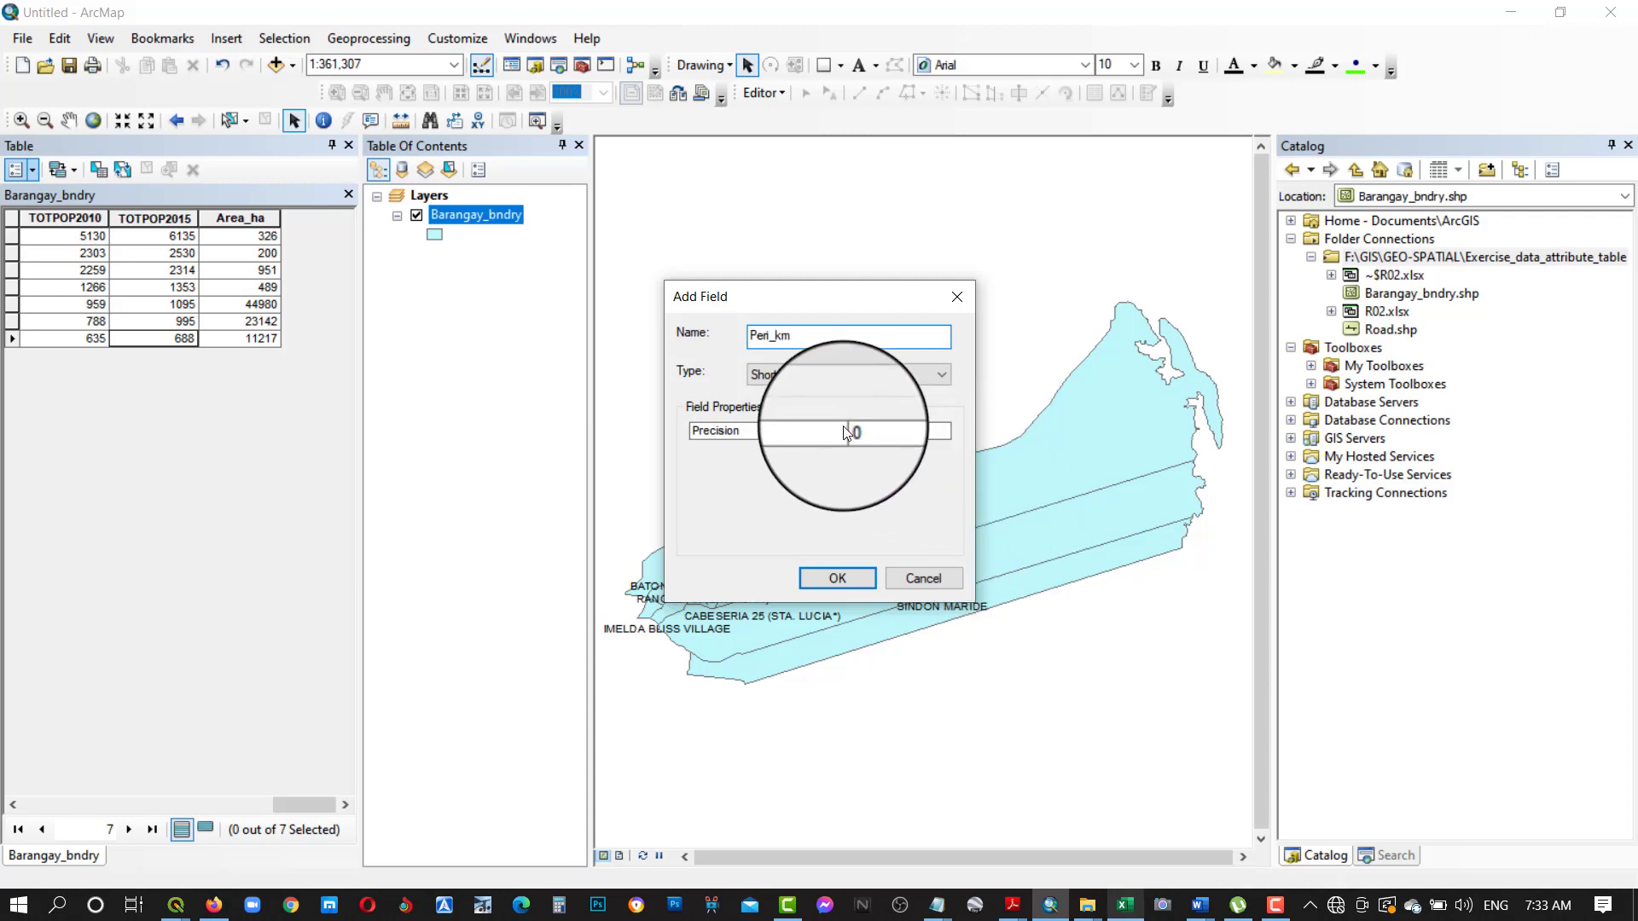
{"action": "left_click", "coordinate": [875, 434]}
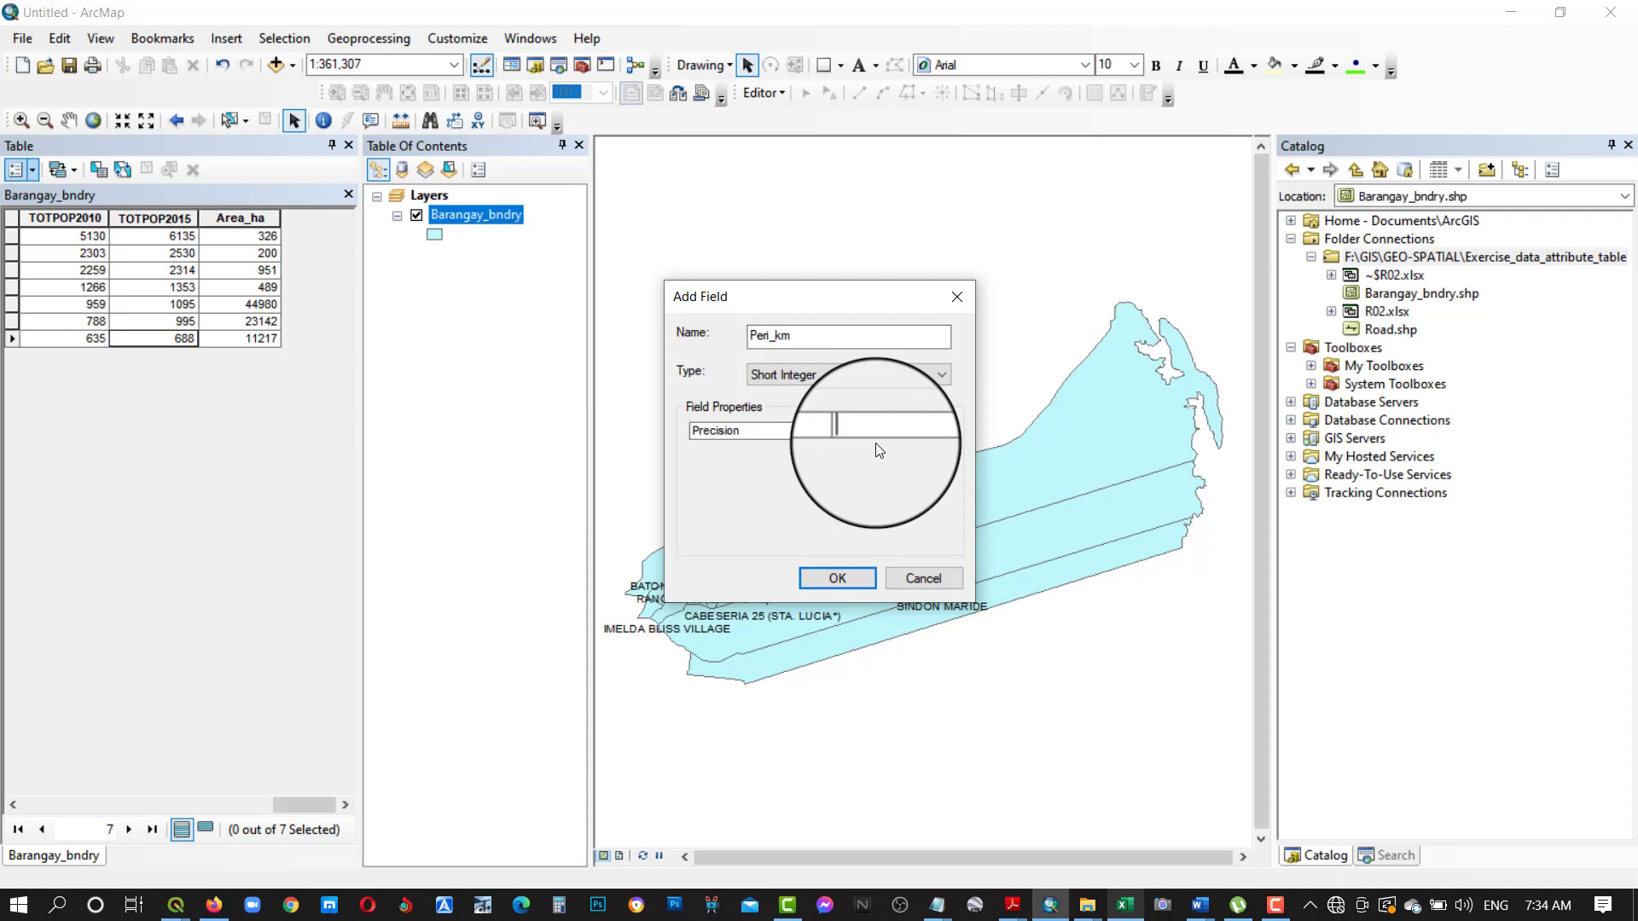
{"action": "type", "text": "10"}
{"action": "left_click", "coordinate": [826, 570]}
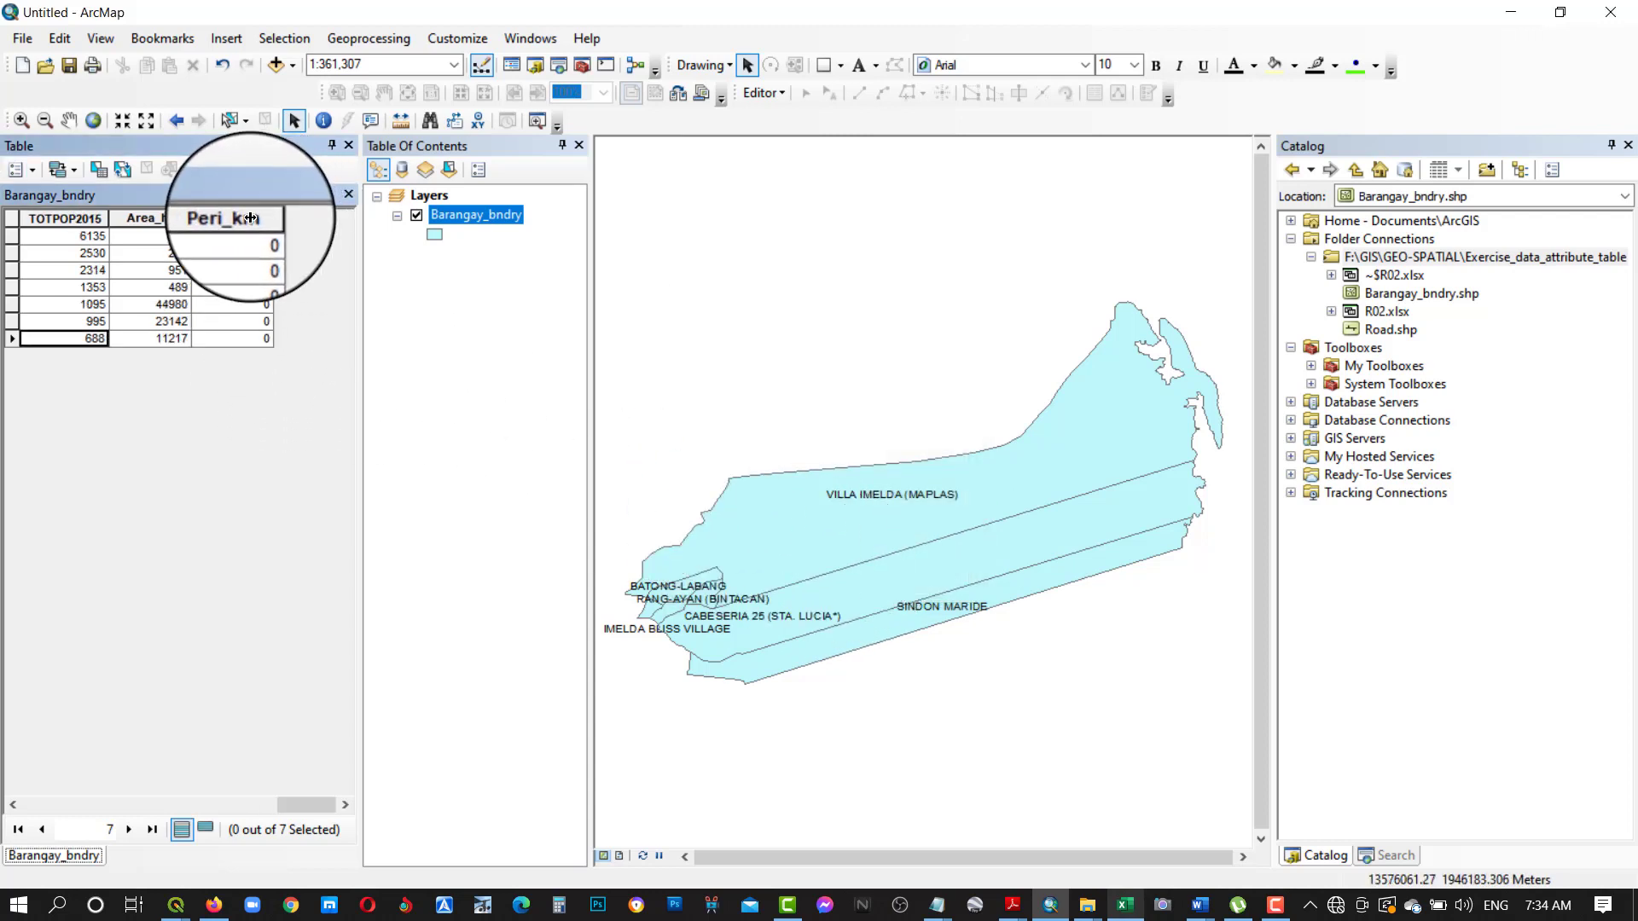
Step: Calculate the Peri_km field with Calculate Geometry, using the Perimeter property in Kilometers [km] and the data source's coordinate system
{"action": "right_click", "coordinate": [250, 218]}
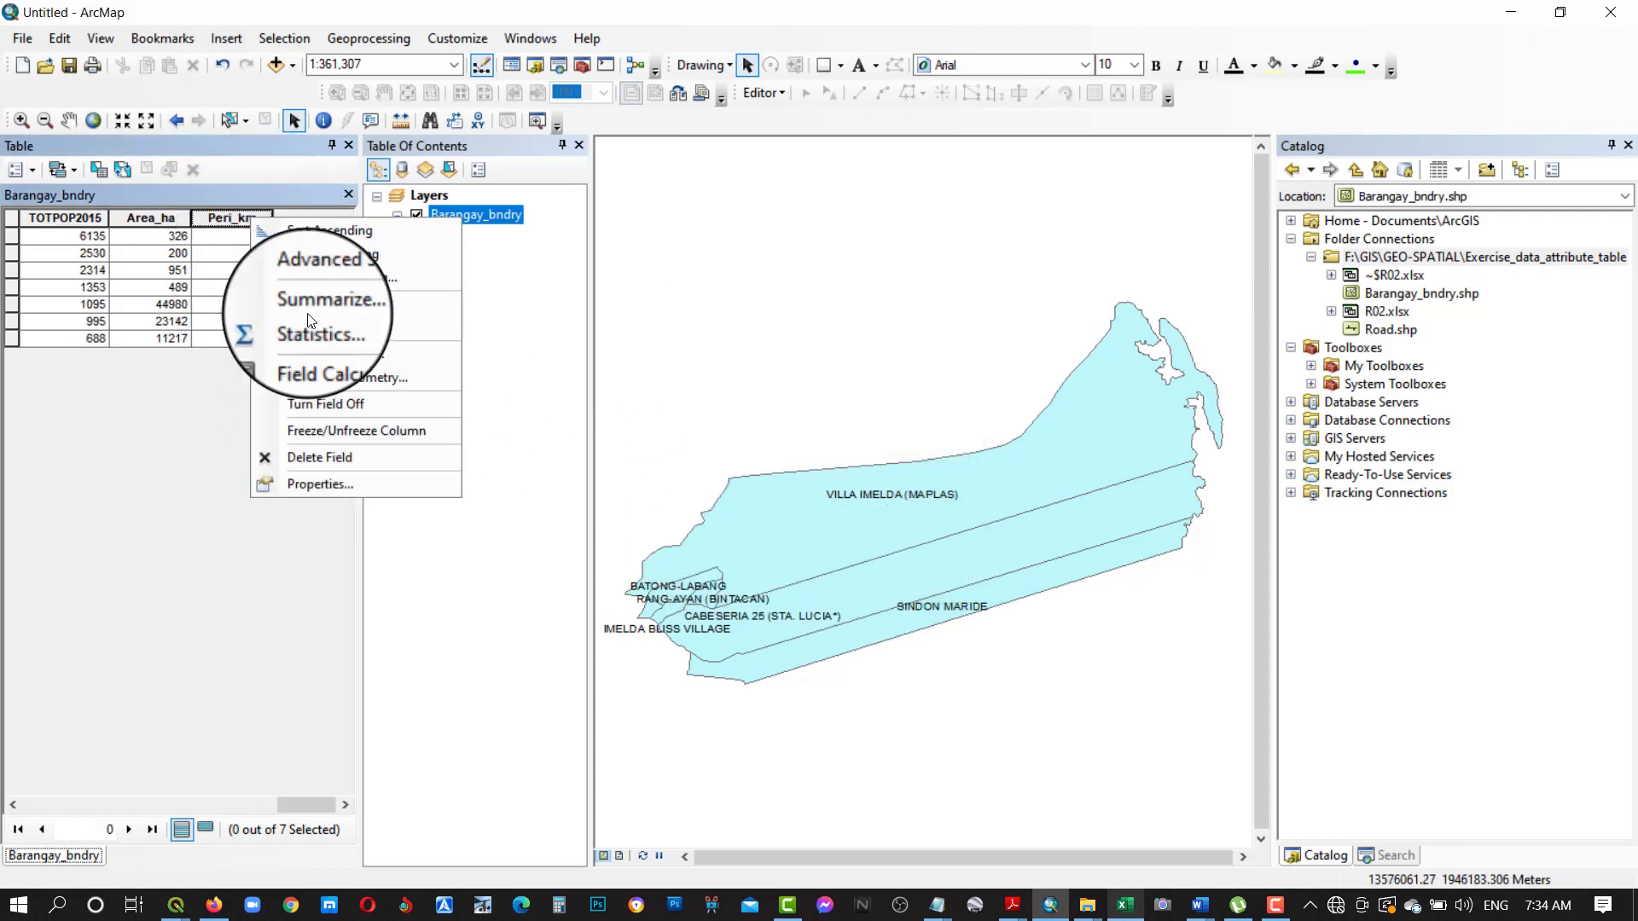
{"action": "left_click", "coordinate": [328, 380]}
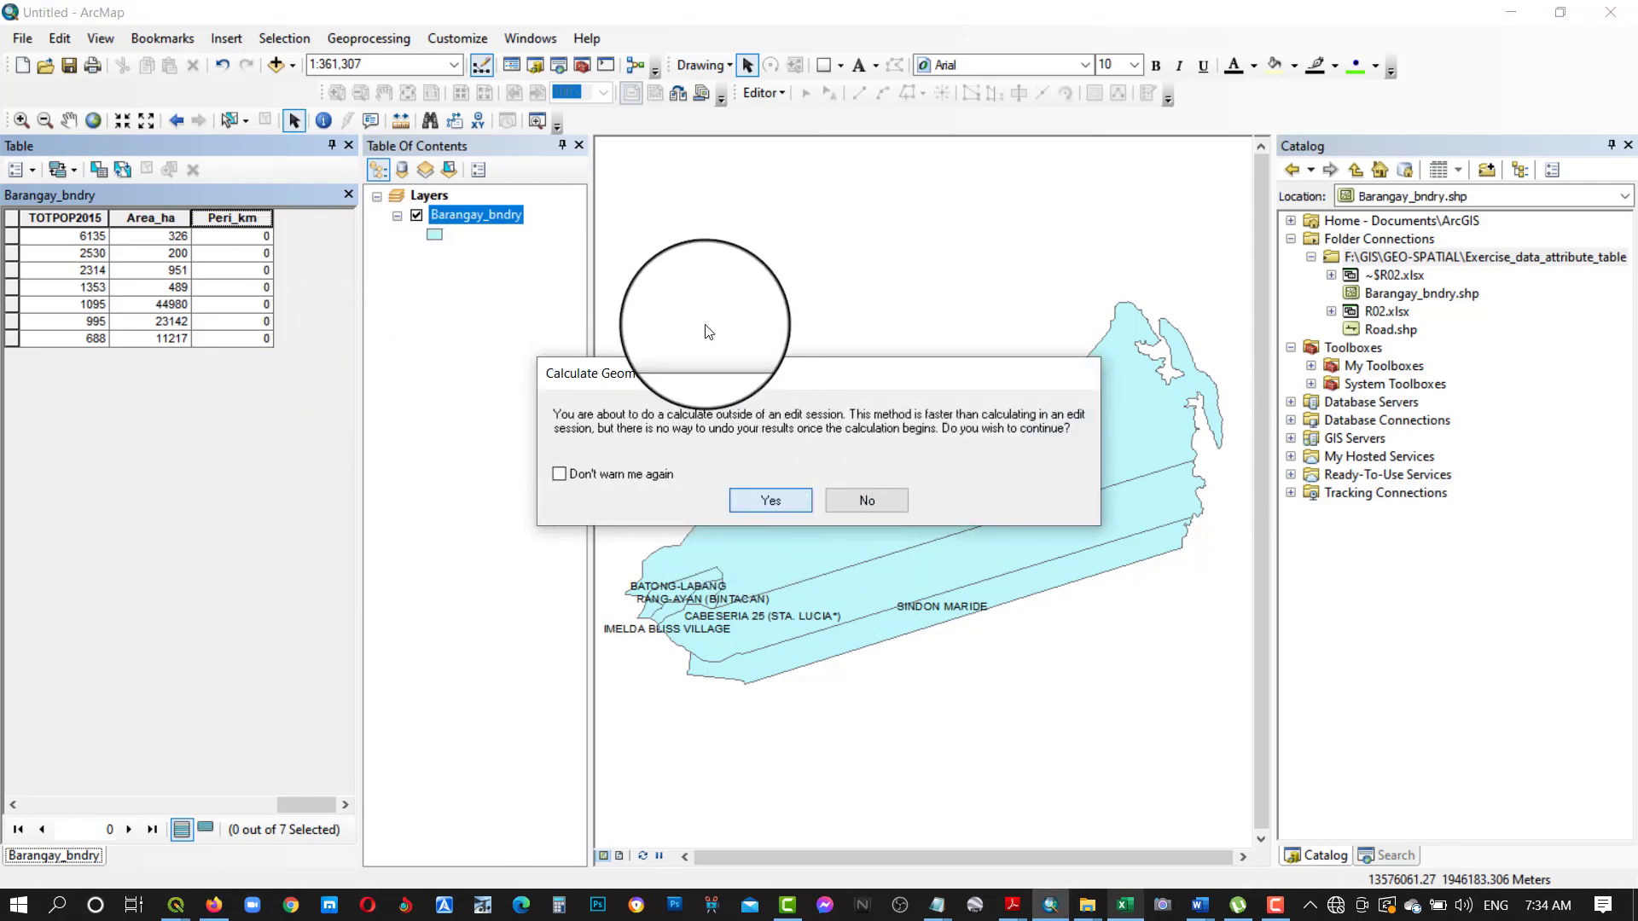
{"action": "left_click", "coordinate": [781, 336]}
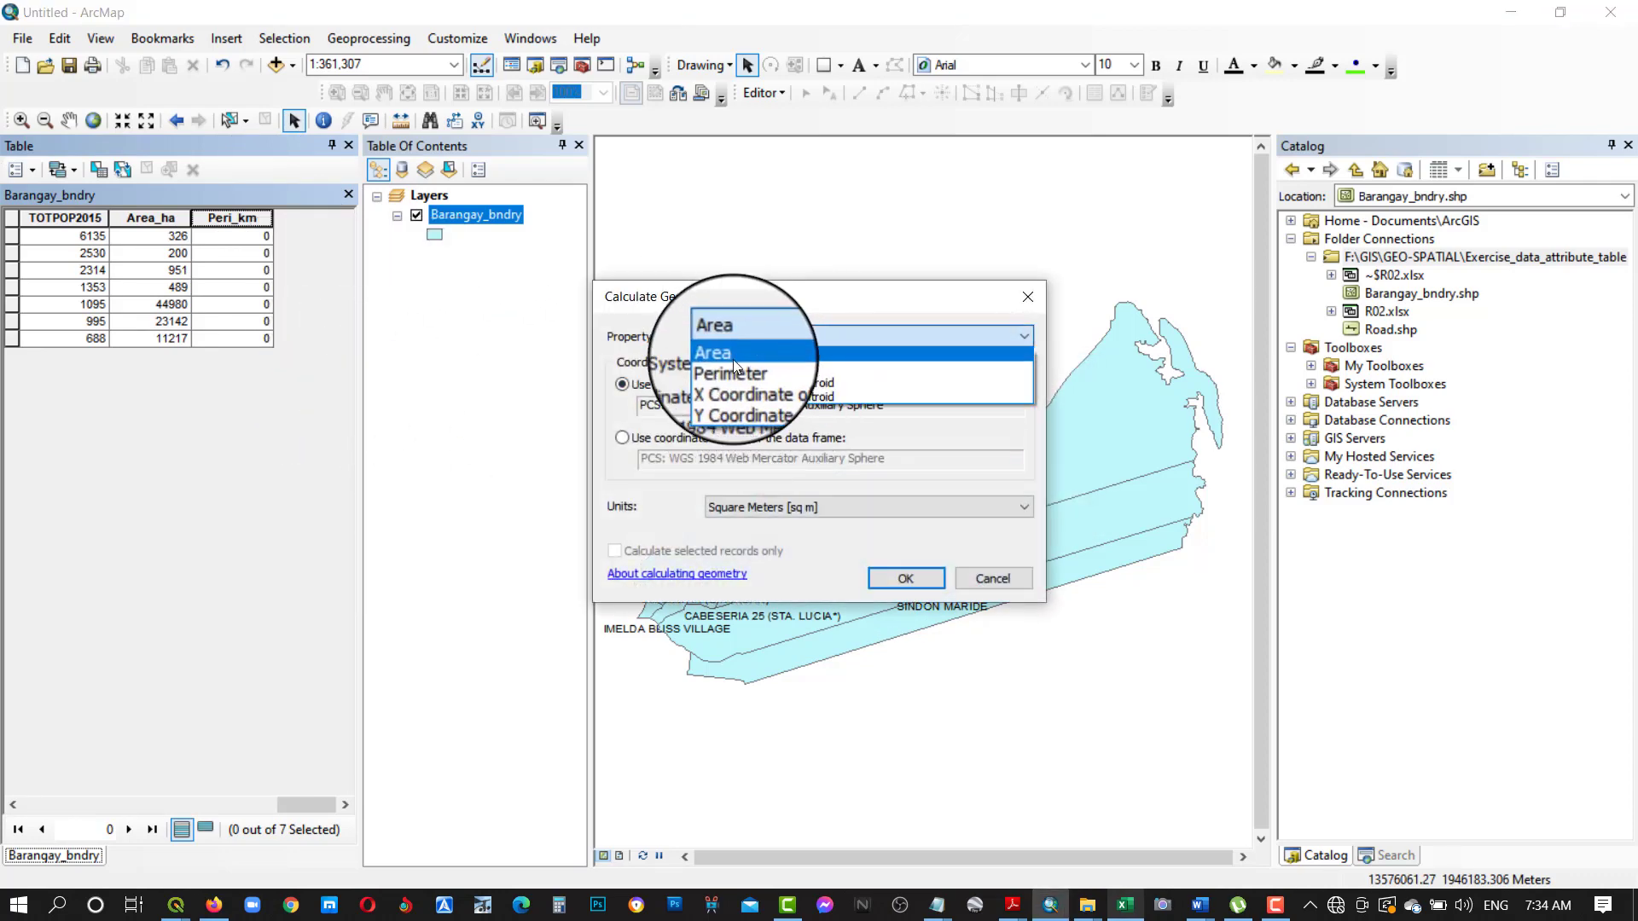
{"action": "left_click", "coordinate": [734, 368]}
{"action": "left_click", "coordinate": [801, 512]}
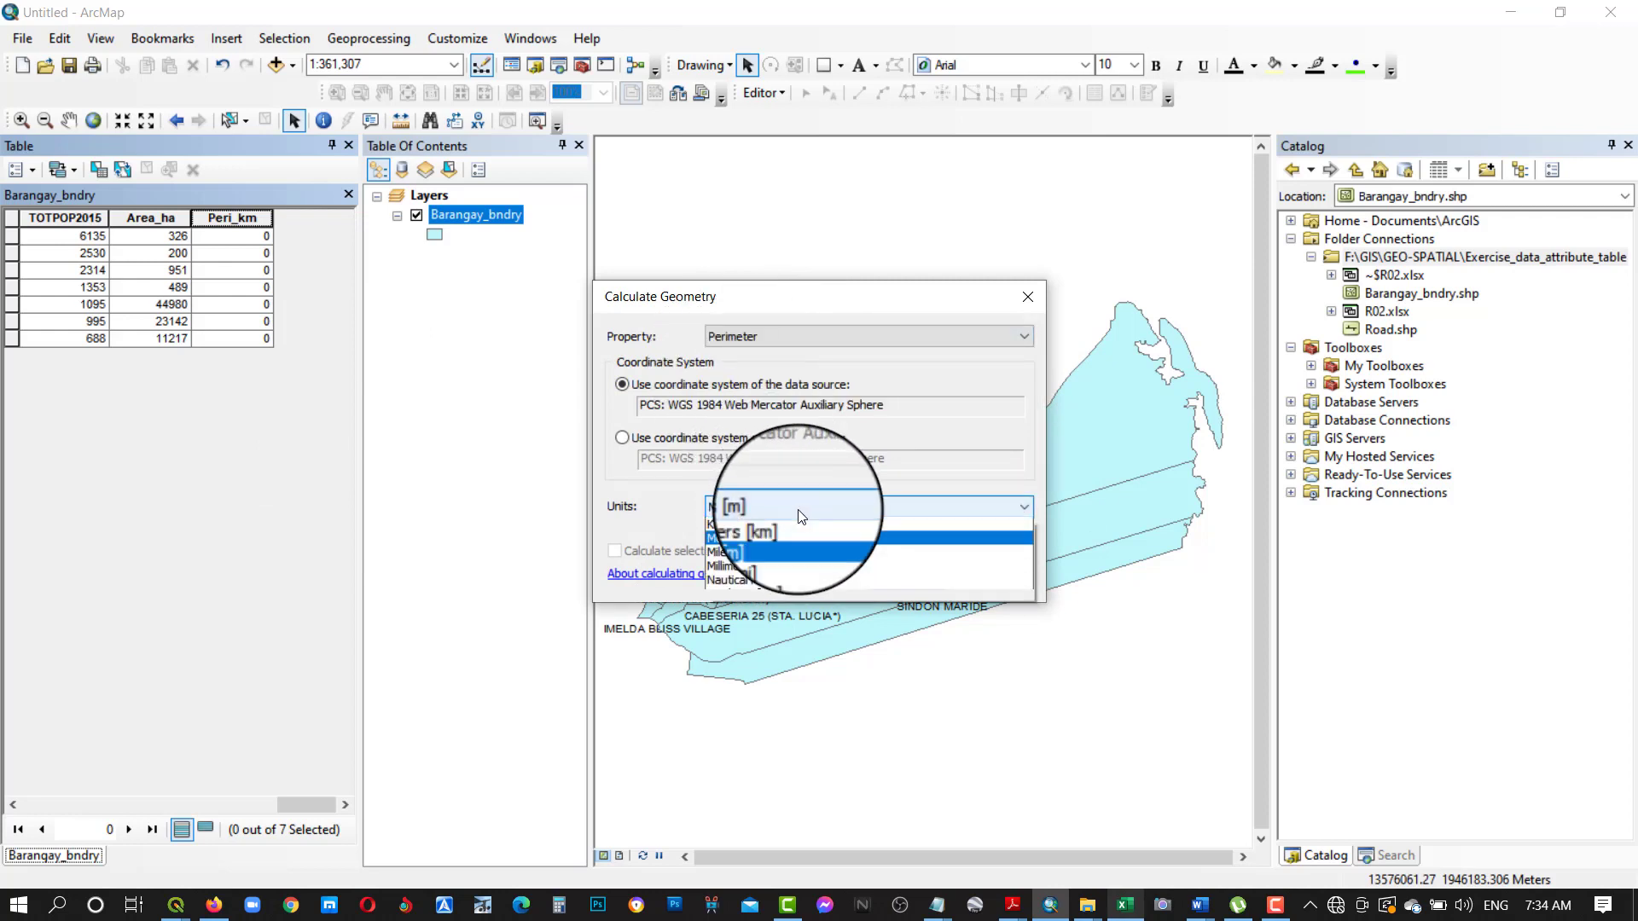
{"action": "left_click", "coordinate": [785, 550]}
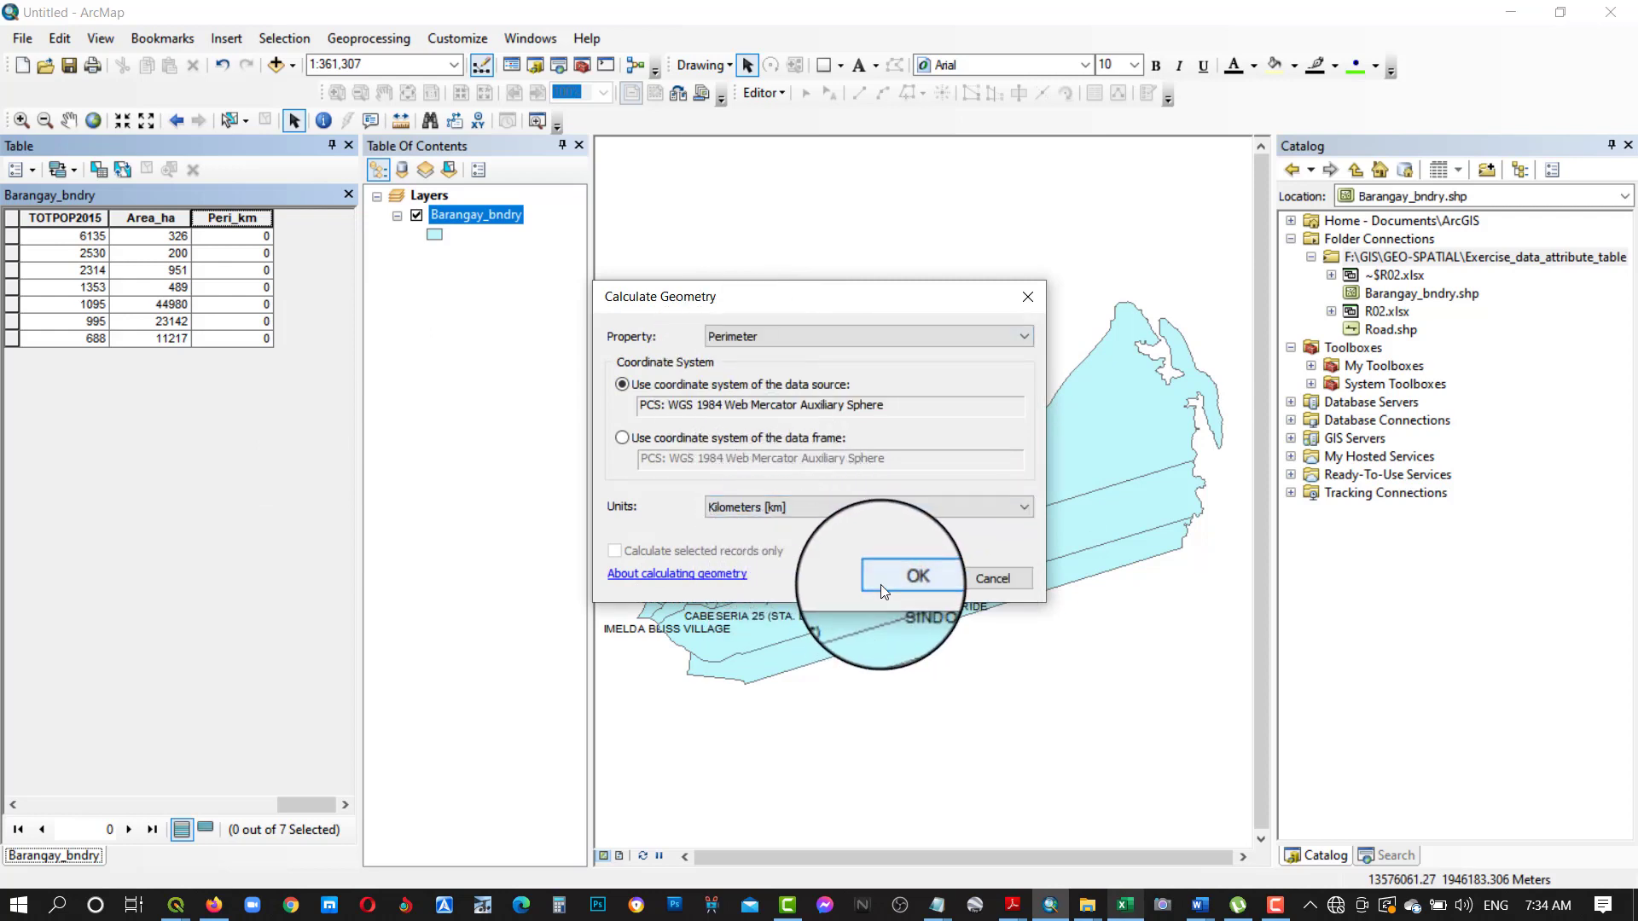
{"action": "left_click", "coordinate": [881, 586]}
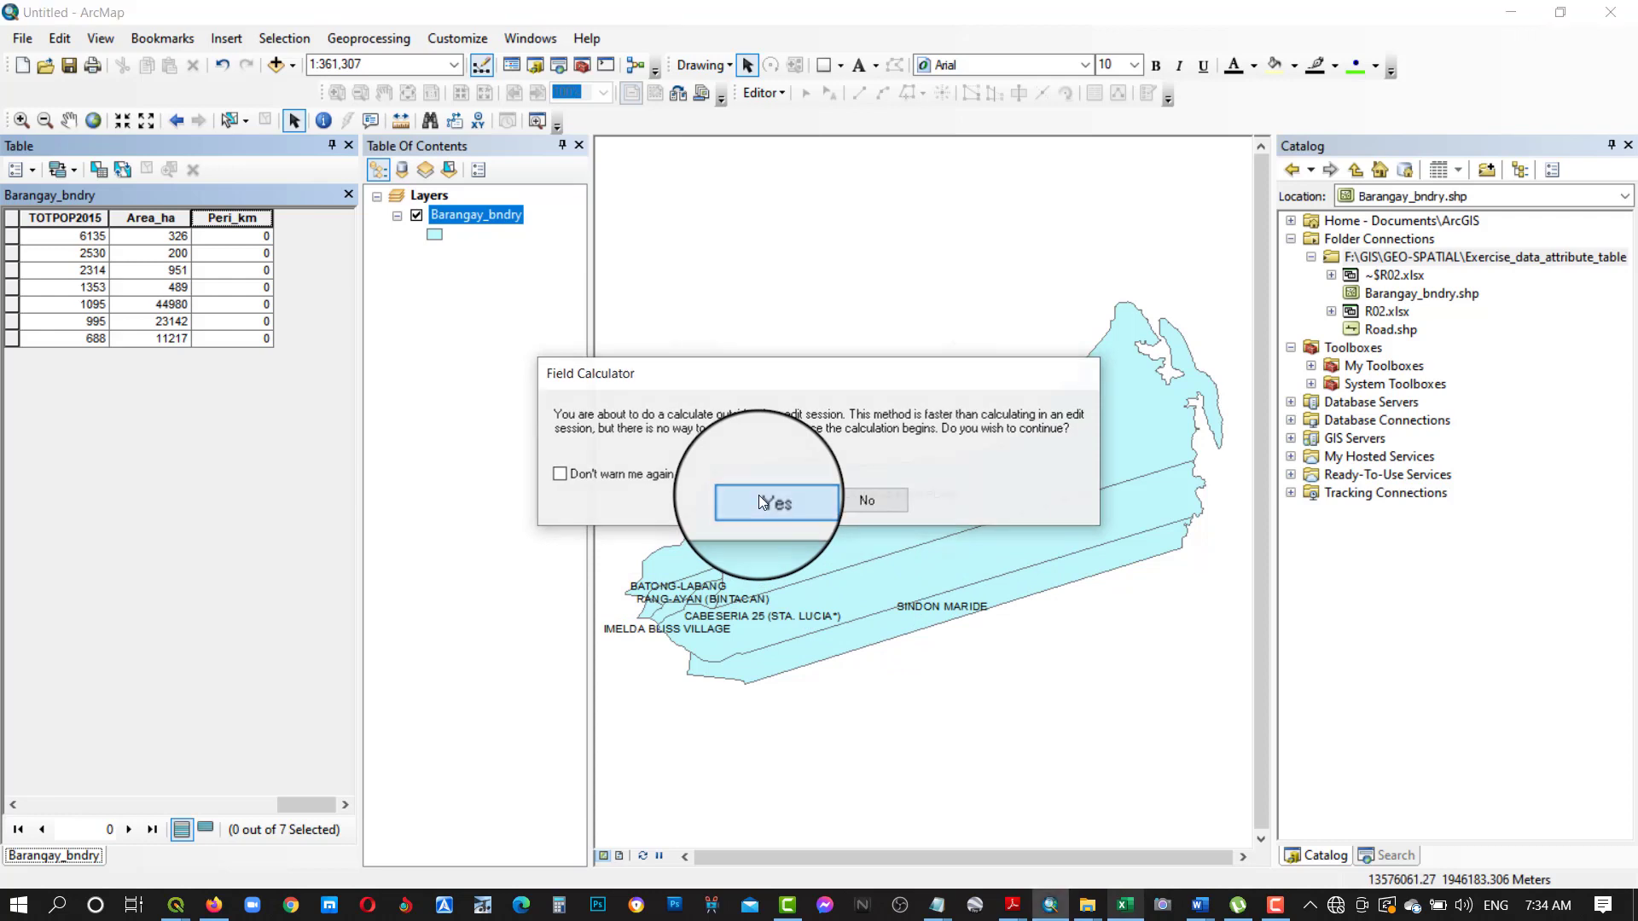
{"action": "left_click", "coordinate": [762, 502]}
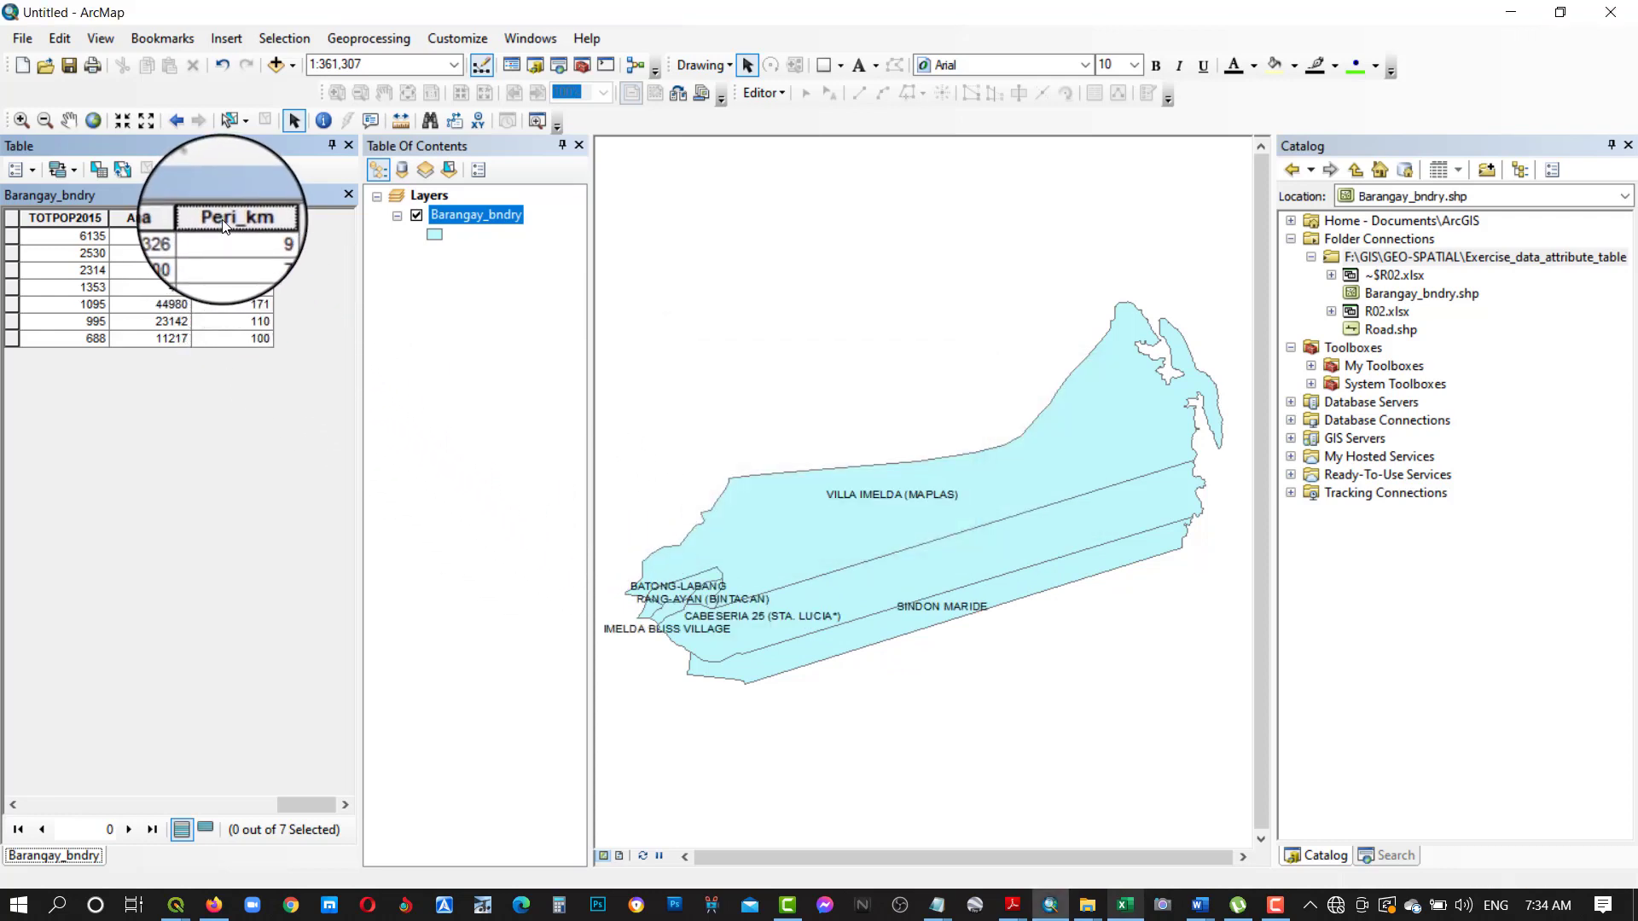
Step: Close the attribute table and add Road.shp to the map as a layer above Barangay_bndry
{"action": "left_click", "coordinate": [147, 218]}
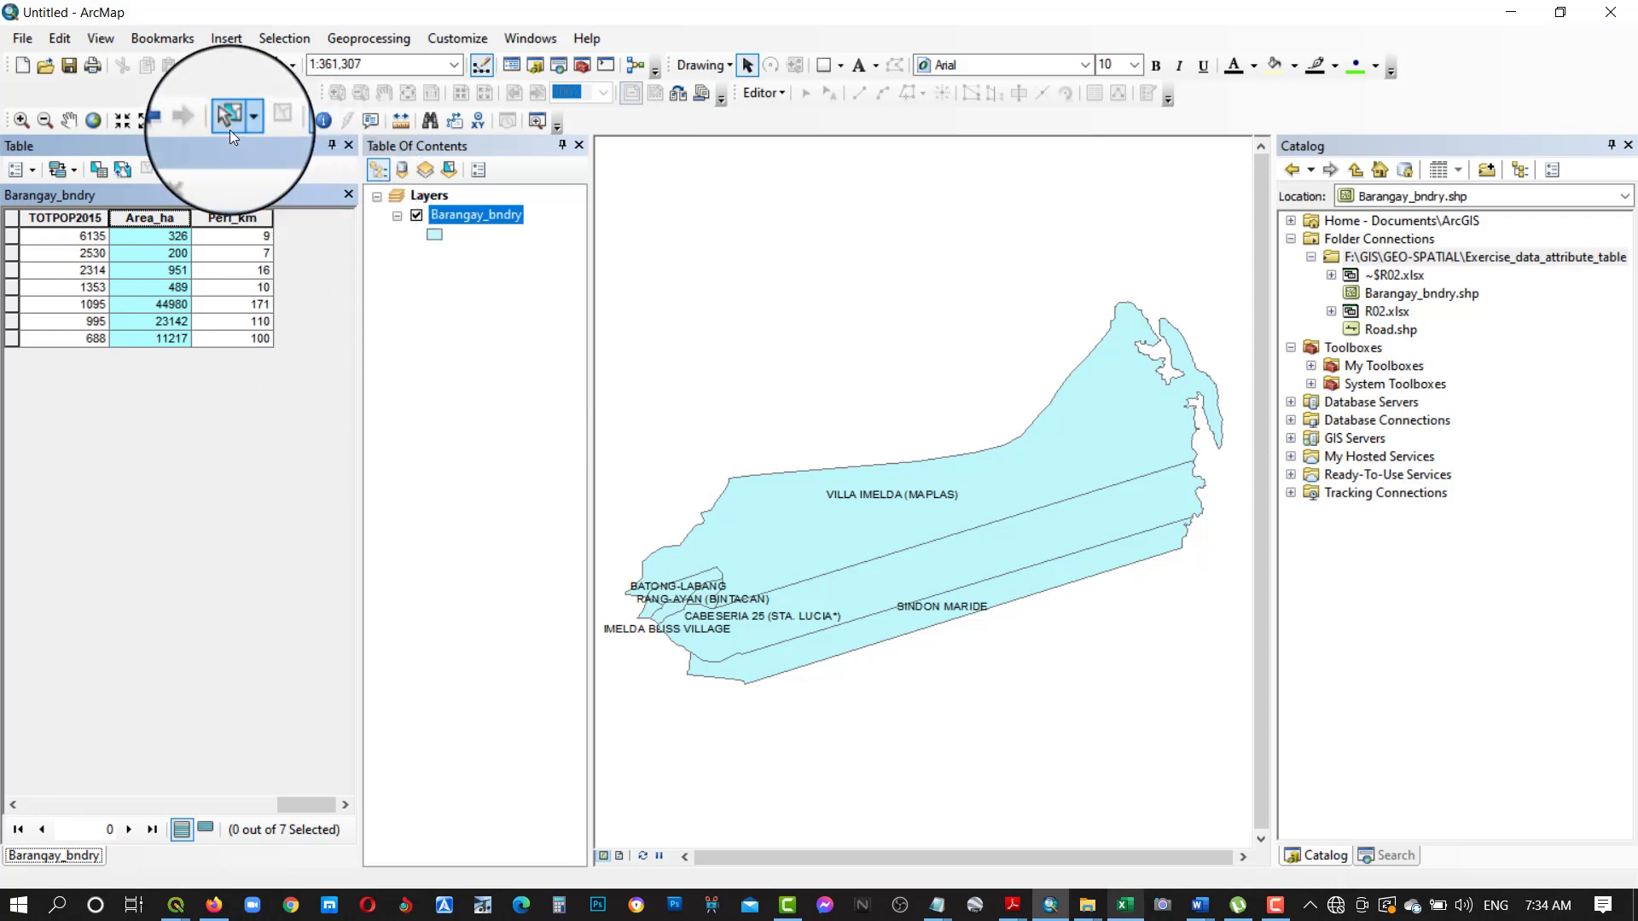
{"action": "left_click", "coordinate": [345, 142]}
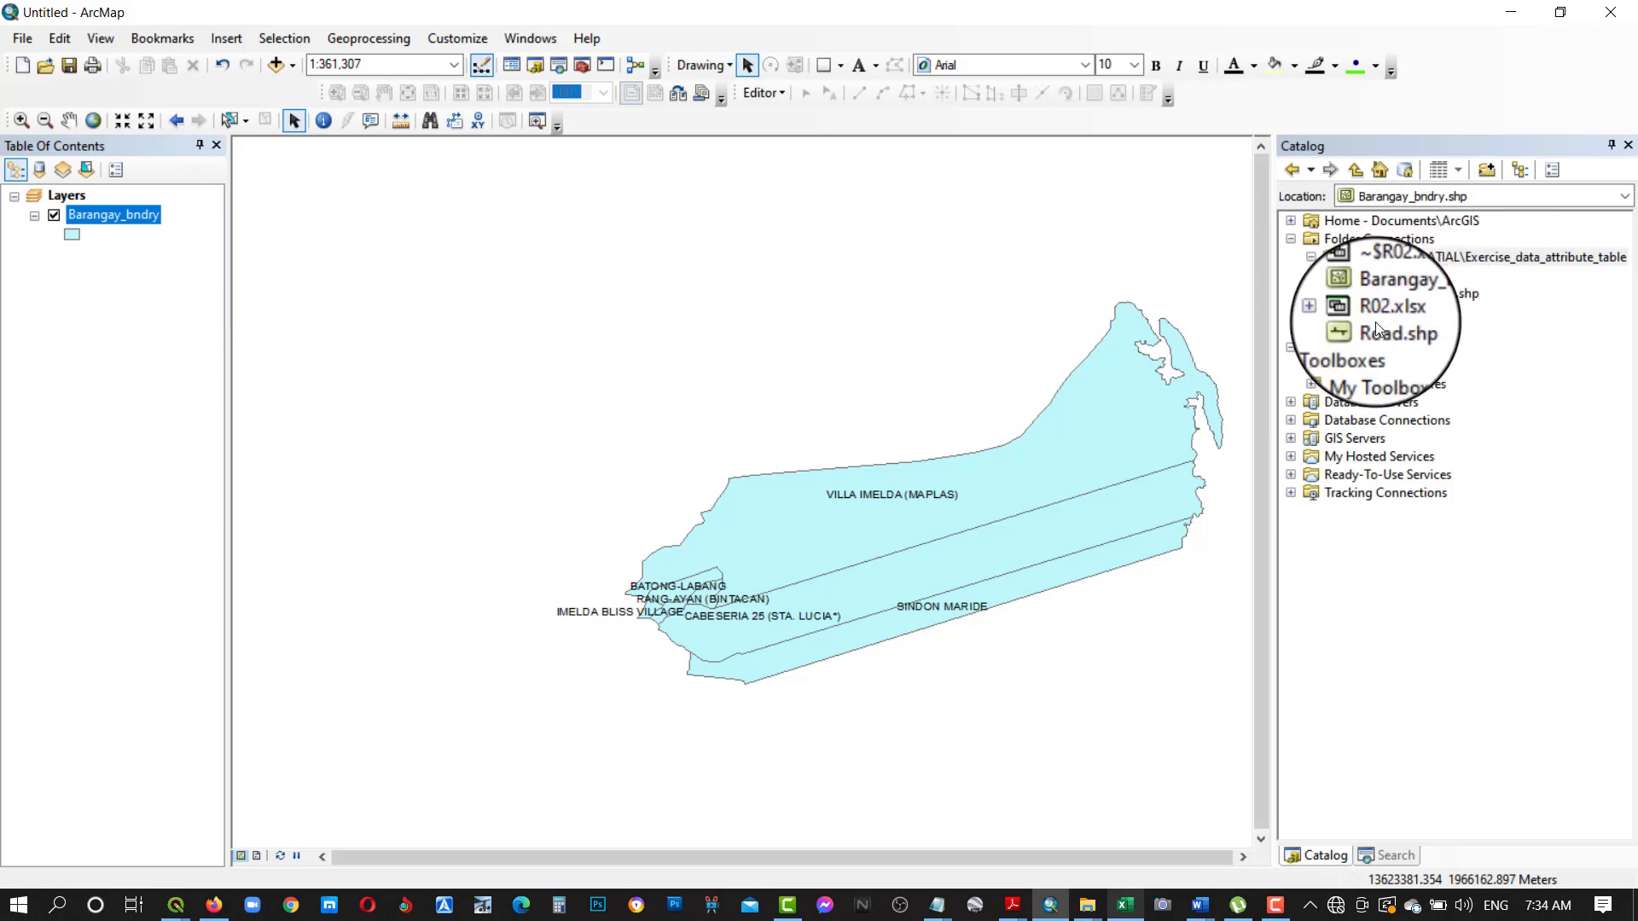
{"action": "left_click_drag", "start_coordinate": [1389, 330], "coordinate": [99, 308]}
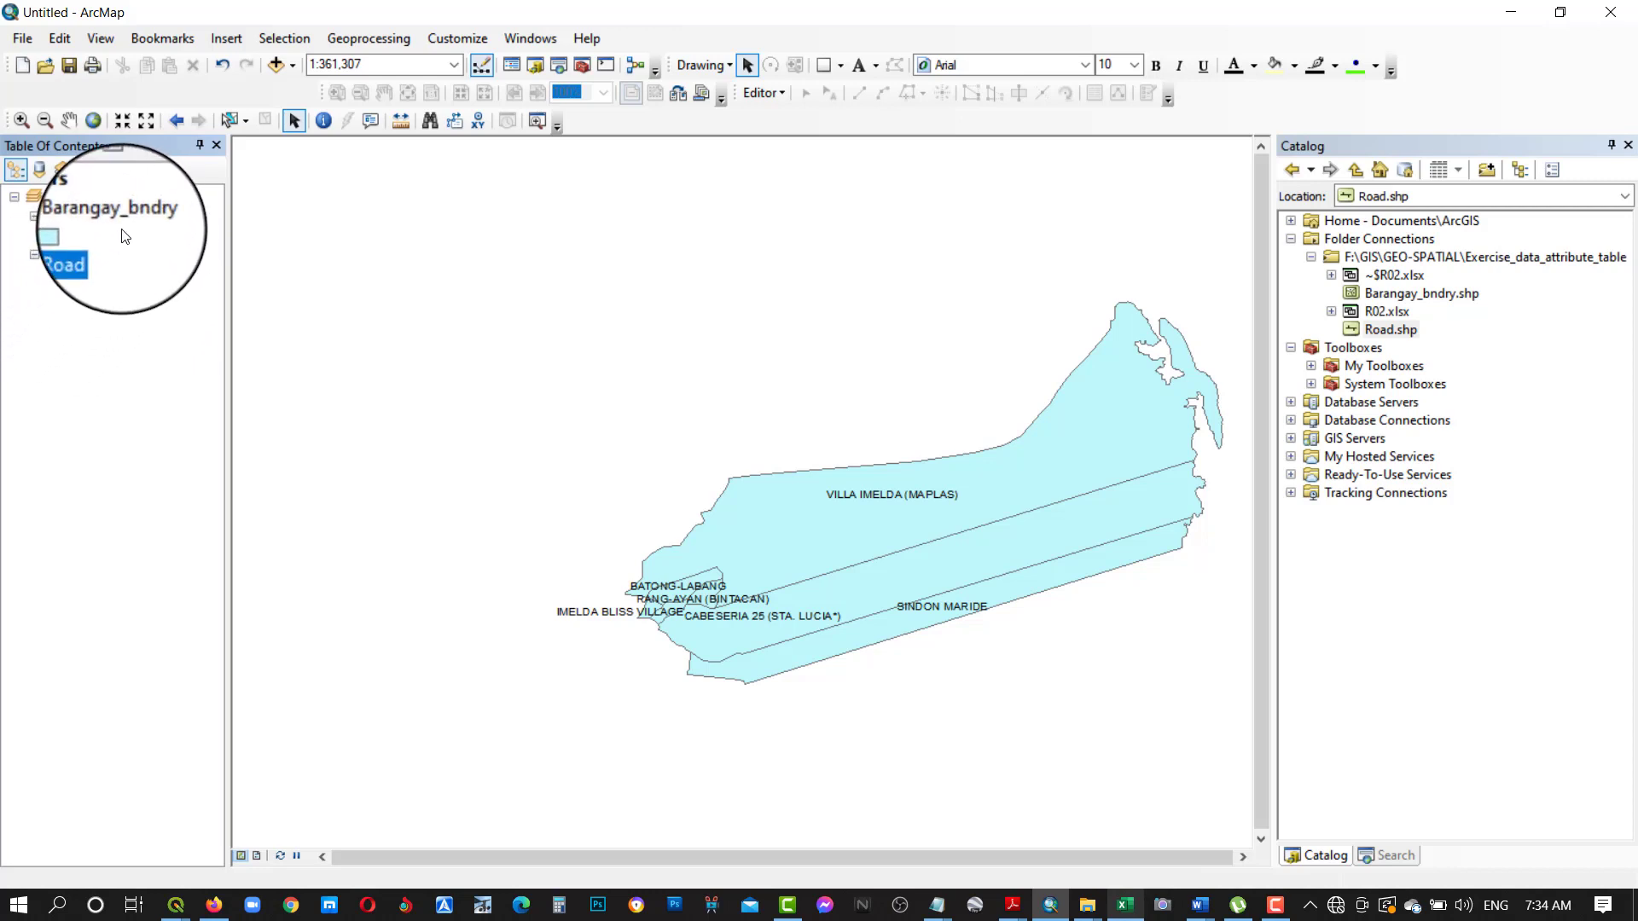
{"action": "left_click_drag", "start_coordinate": [103, 224], "coordinate": [101, 275]}
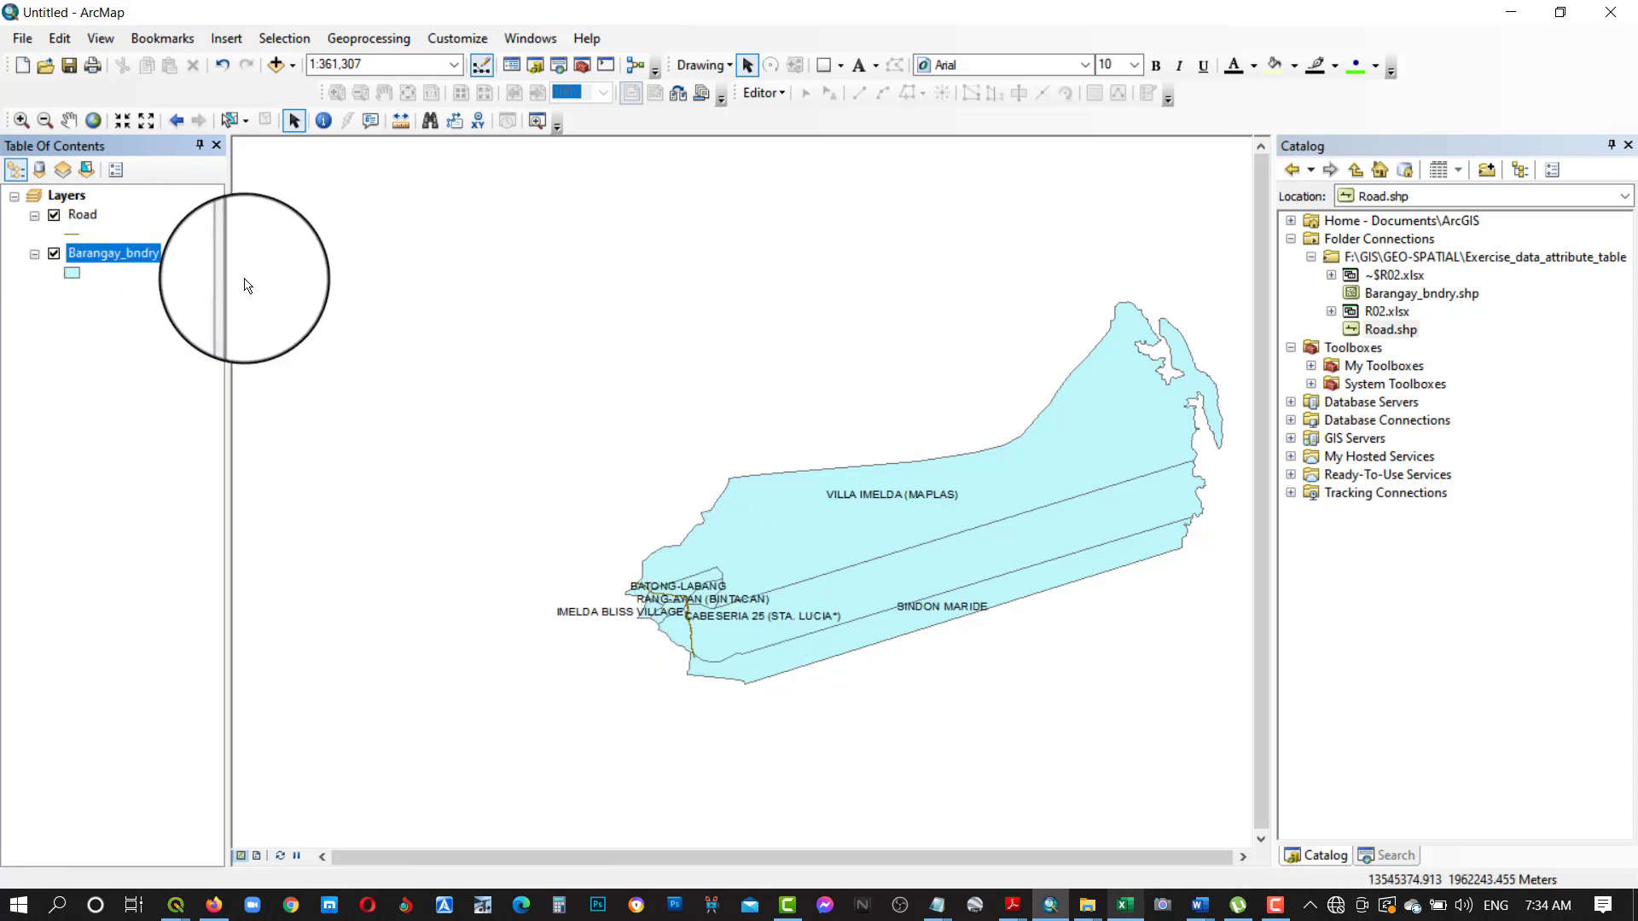
Step: Symbolize the Road layer with the ESRI Highway line symbol at a width of 5
{"action": "left_click", "coordinate": [70, 237]}
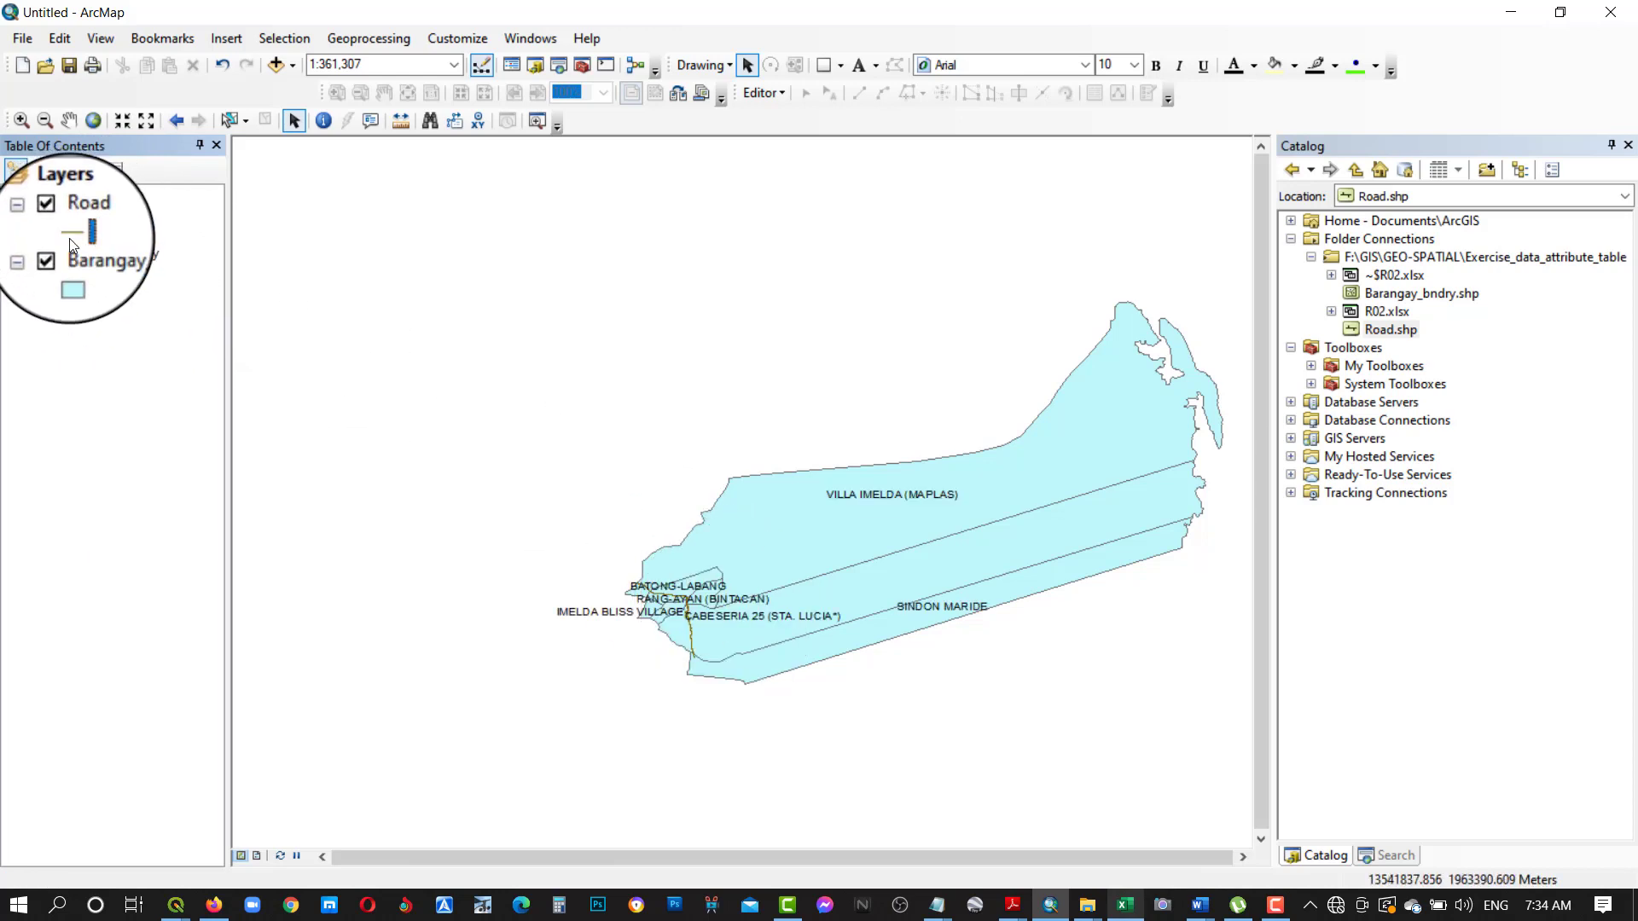
{"action": "left_click", "coordinate": [78, 217]}
{"action": "right_click", "coordinate": [79, 217]}
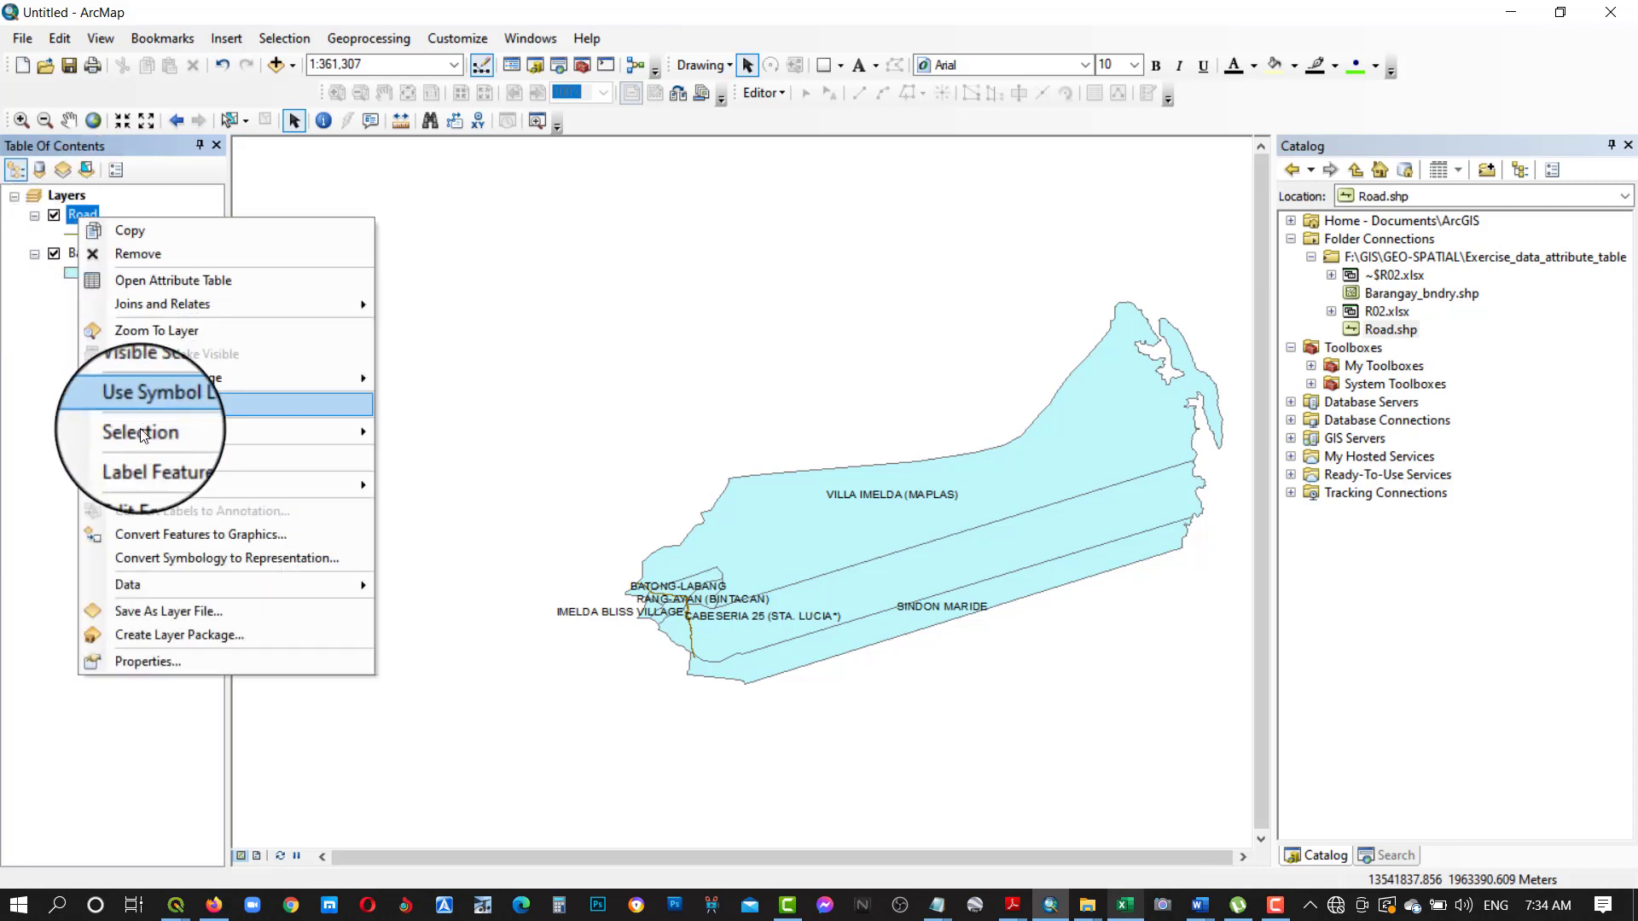
{"action": "left_click", "coordinate": [209, 669]}
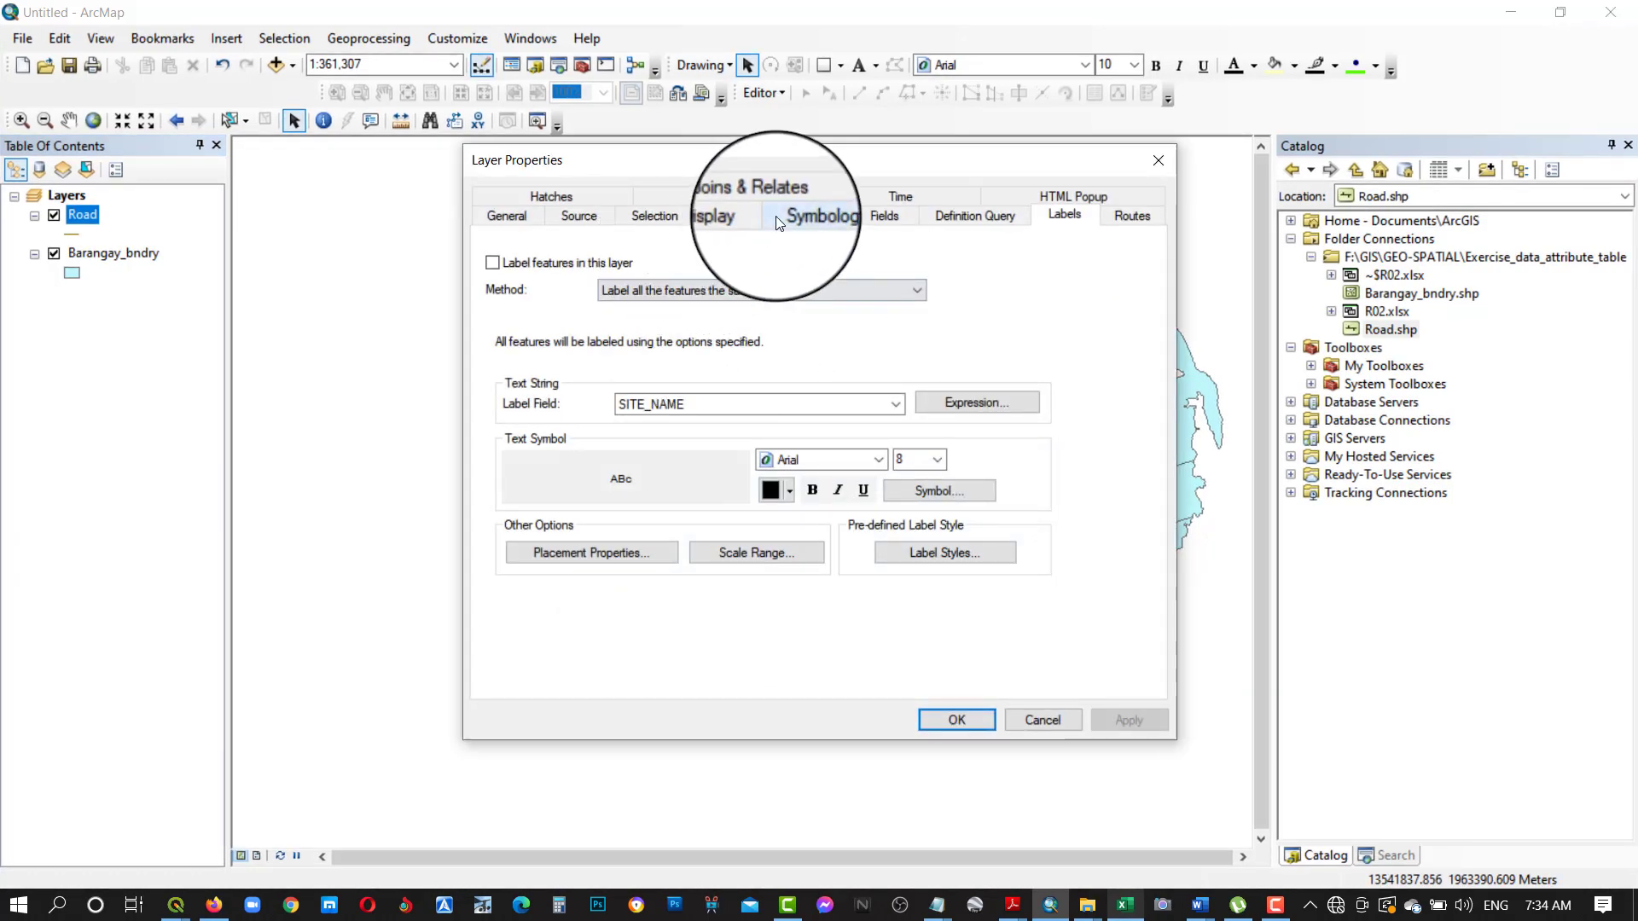
{"action": "left_click", "coordinate": [811, 214]}
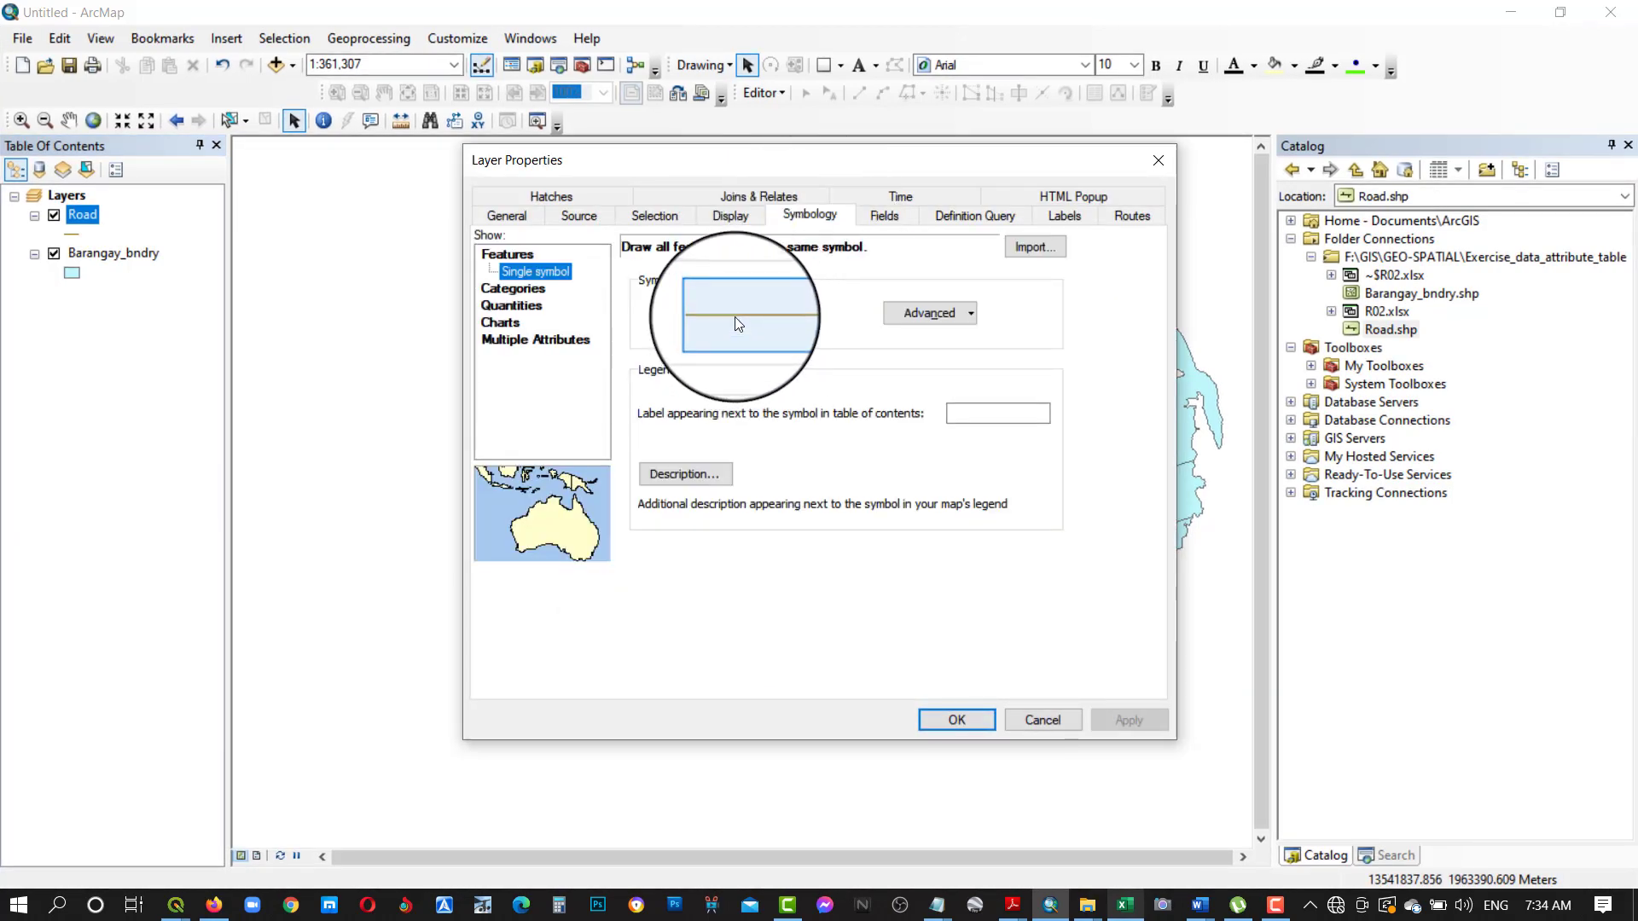
{"action": "left_click", "coordinate": [738, 323]}
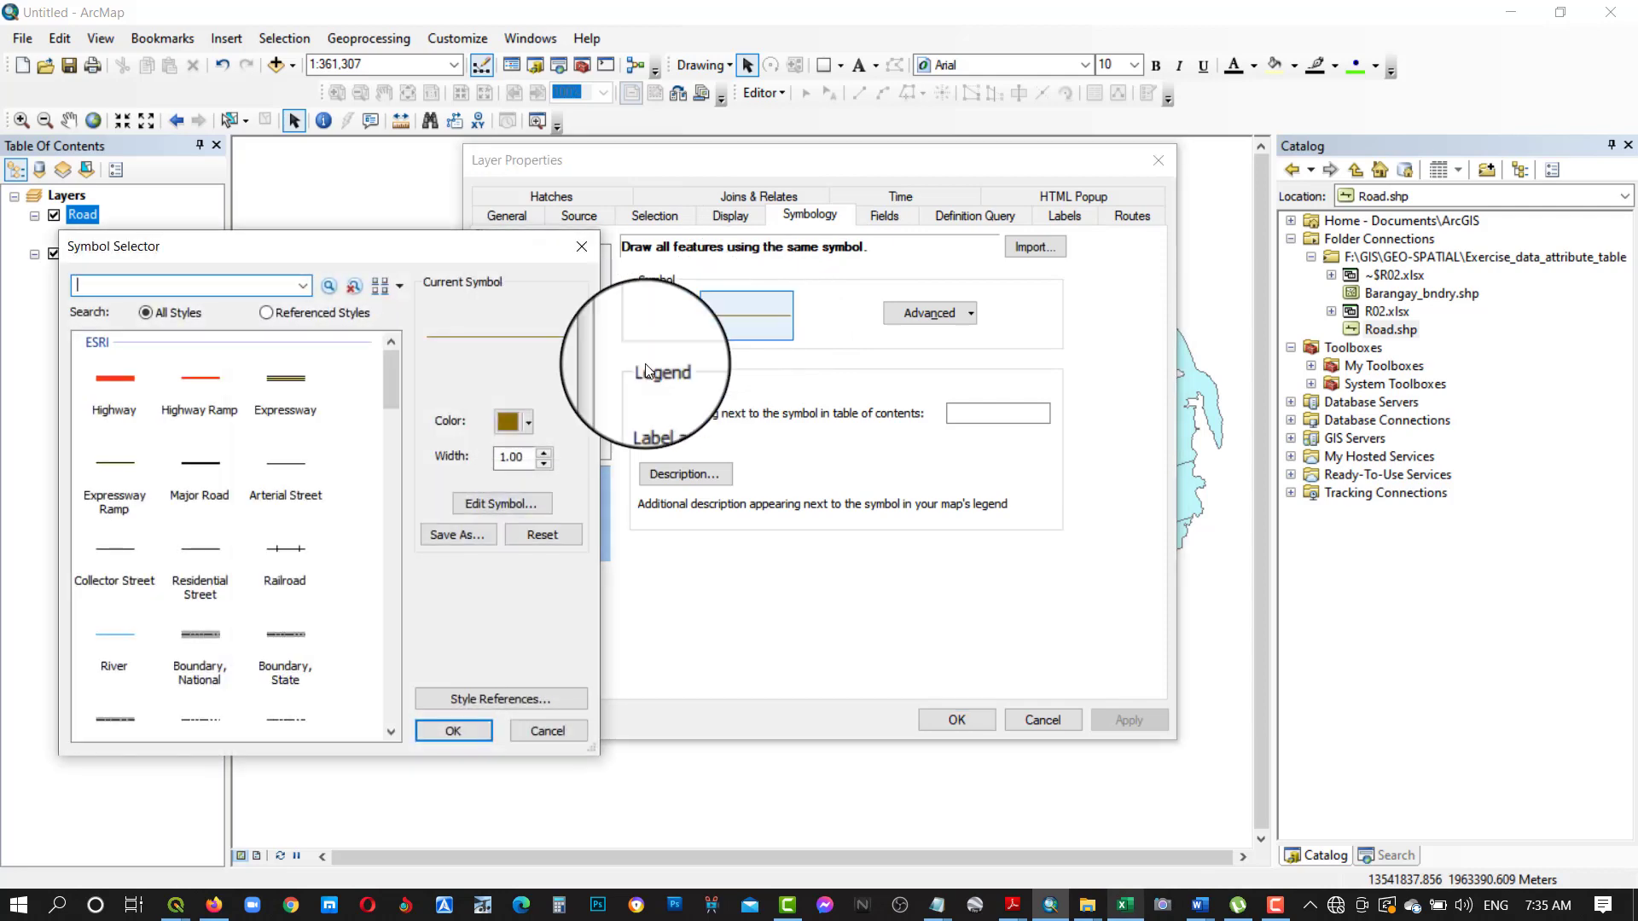
{"action": "left_click", "coordinate": [118, 390]}
{"action": "double_click", "coordinate": [515, 458]}
{"action": "type", "text": "5"}
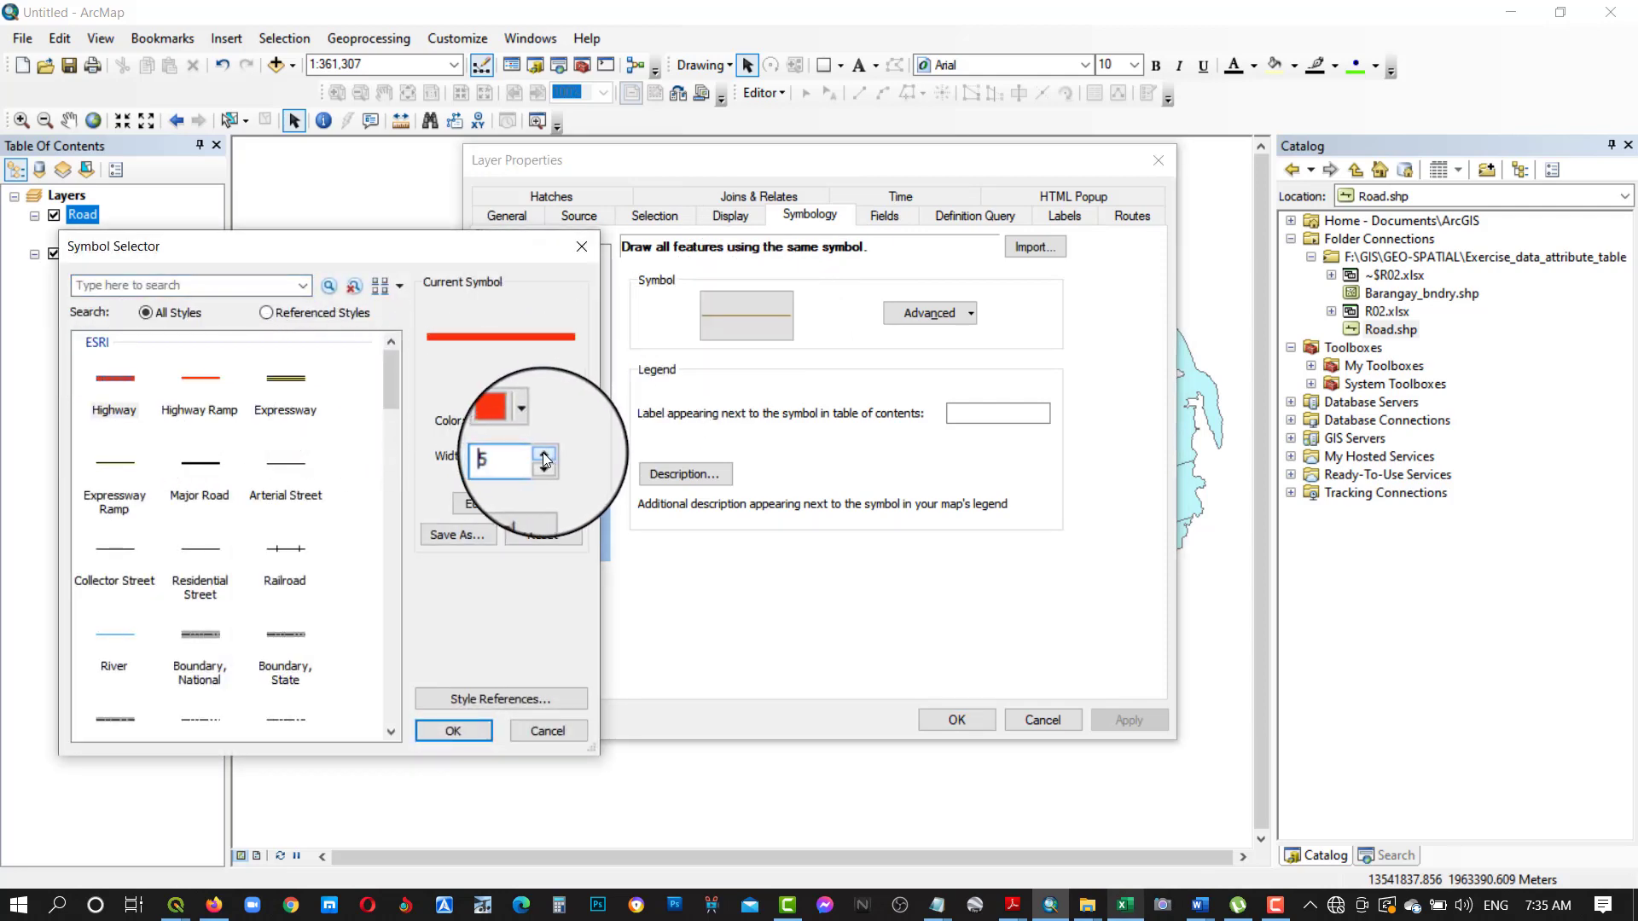
{"action": "left_click", "coordinate": [468, 724]}
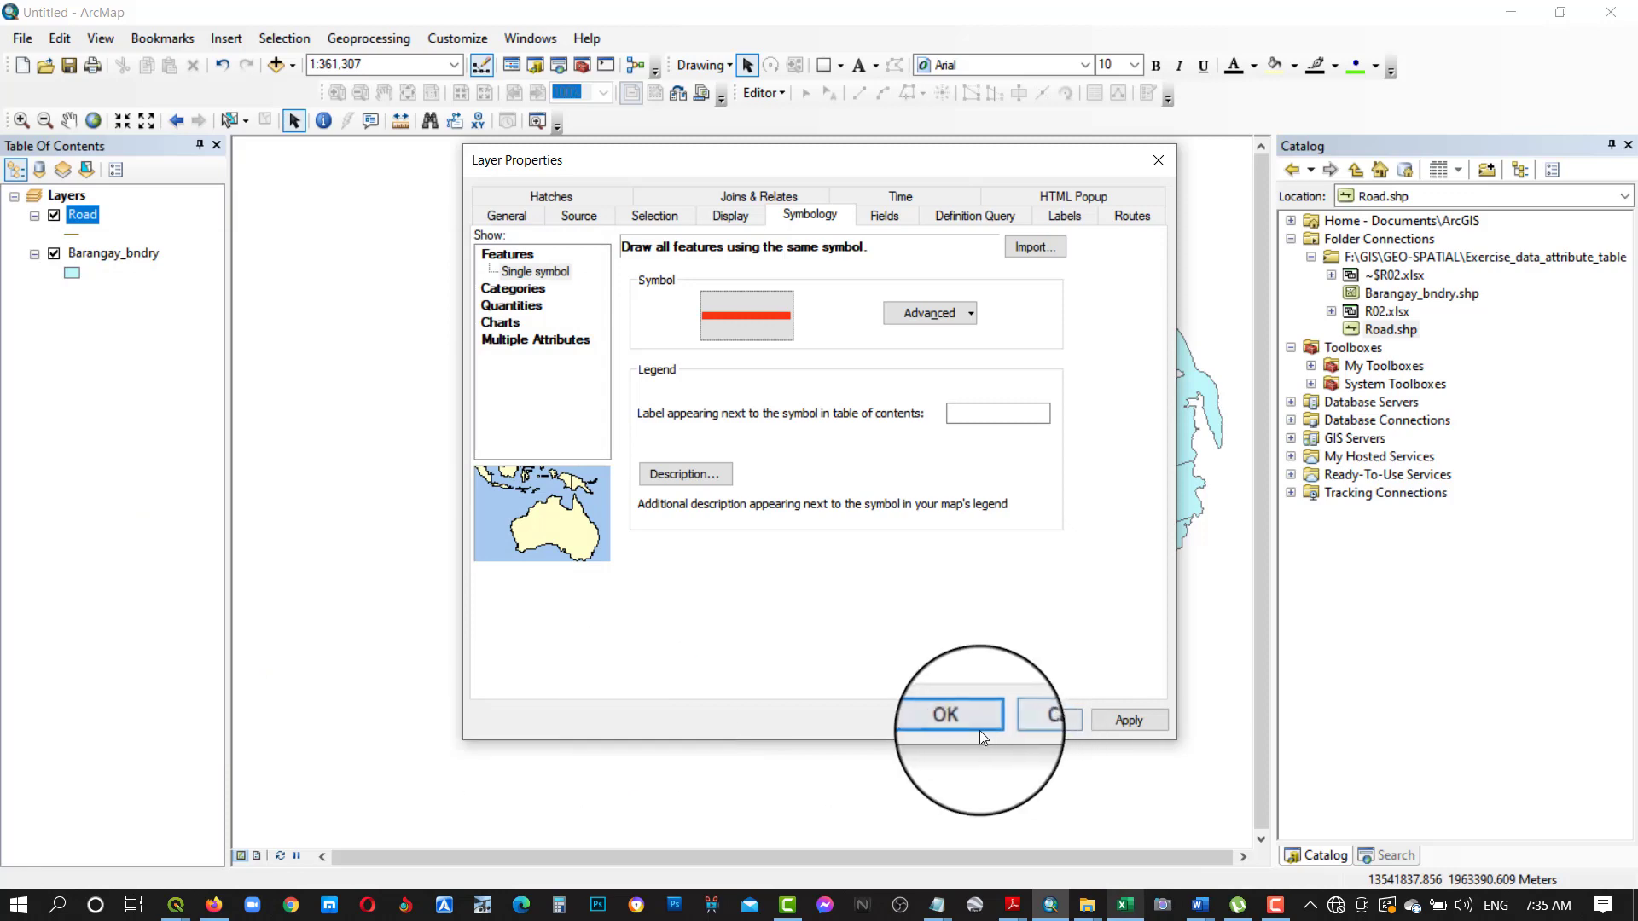
{"action": "left_click", "coordinate": [973, 720]}
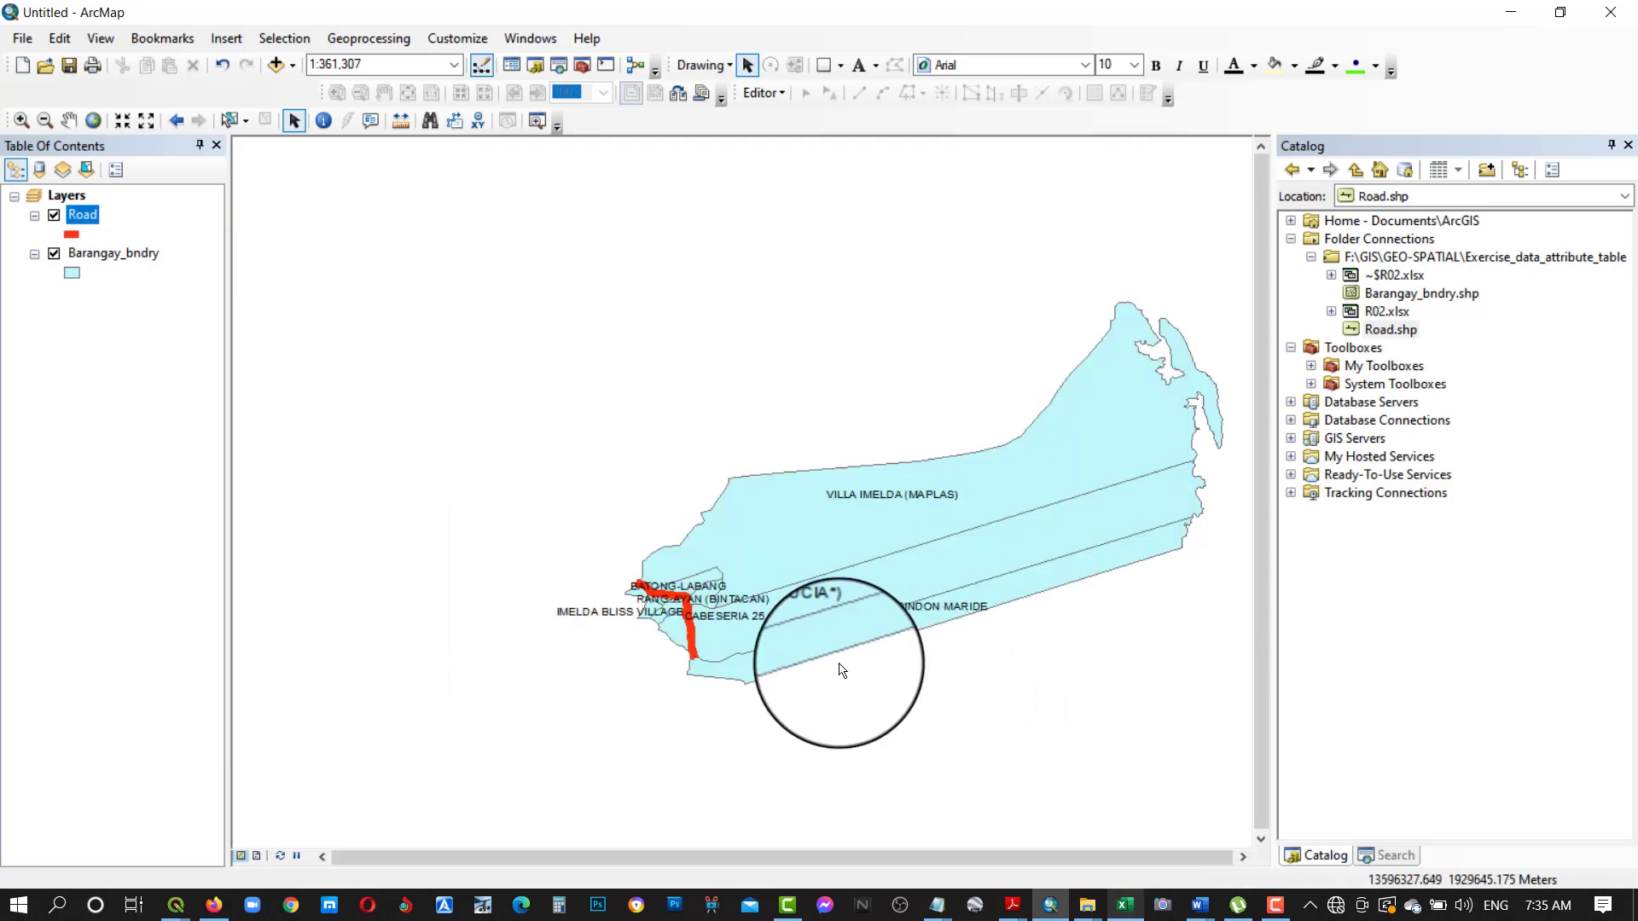
Step: Open the Road layer's attribute table and add a Text field named Type with a length of 50
{"action": "scroll", "coordinate": [693, 657], "scroll_direction": "down", "scroll_amount": 4}
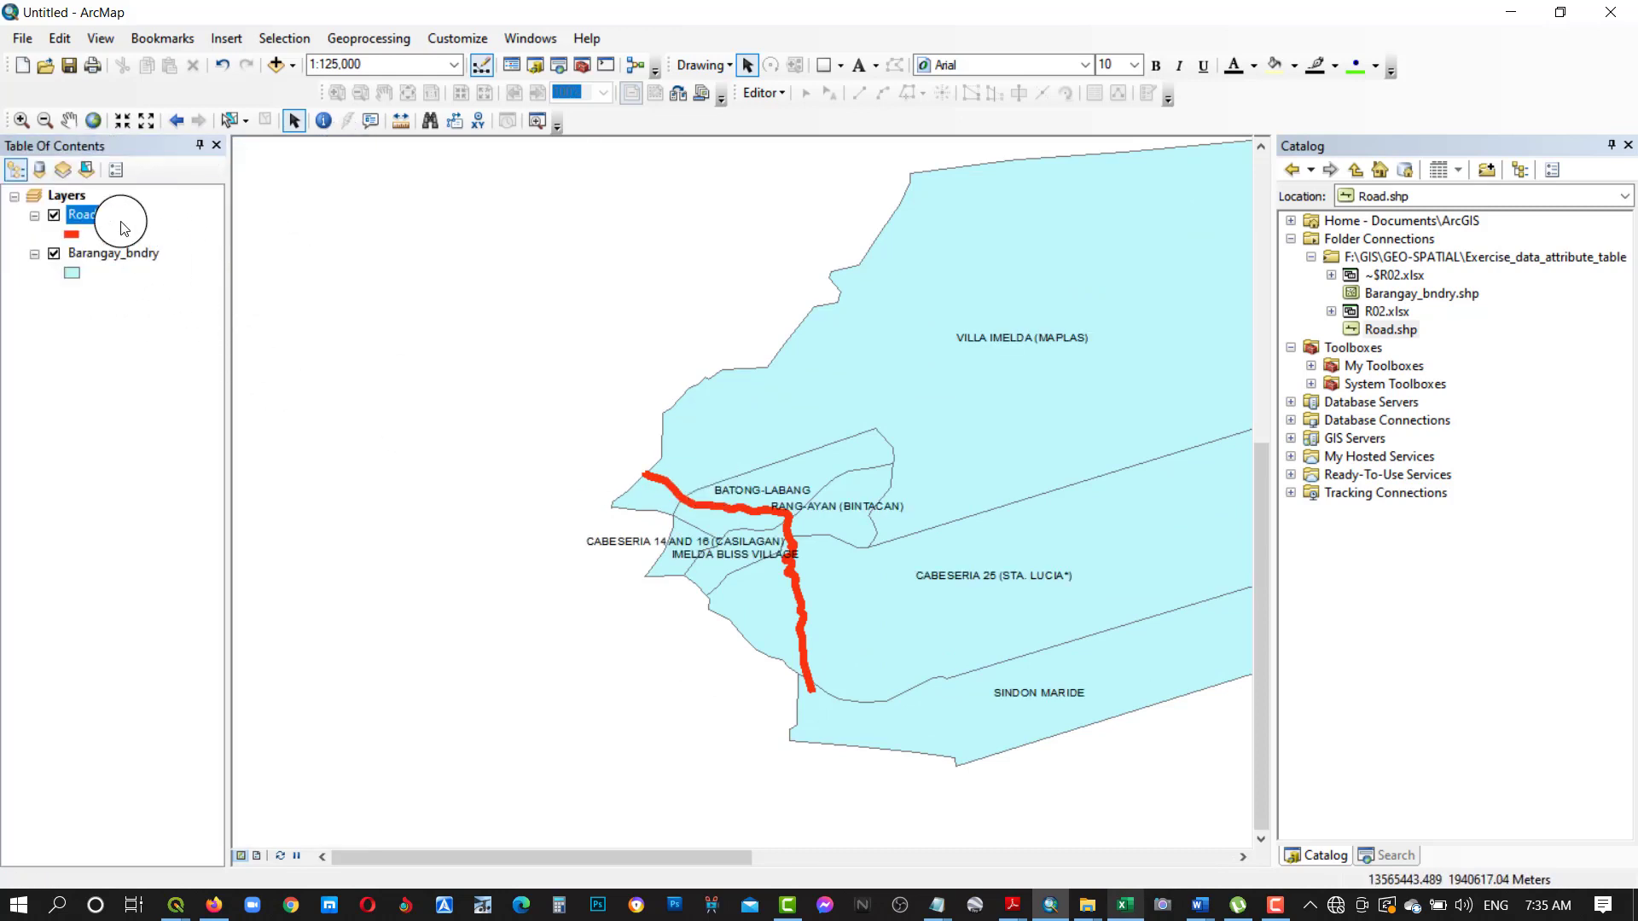
{"action": "right_click", "coordinate": [91, 215]}
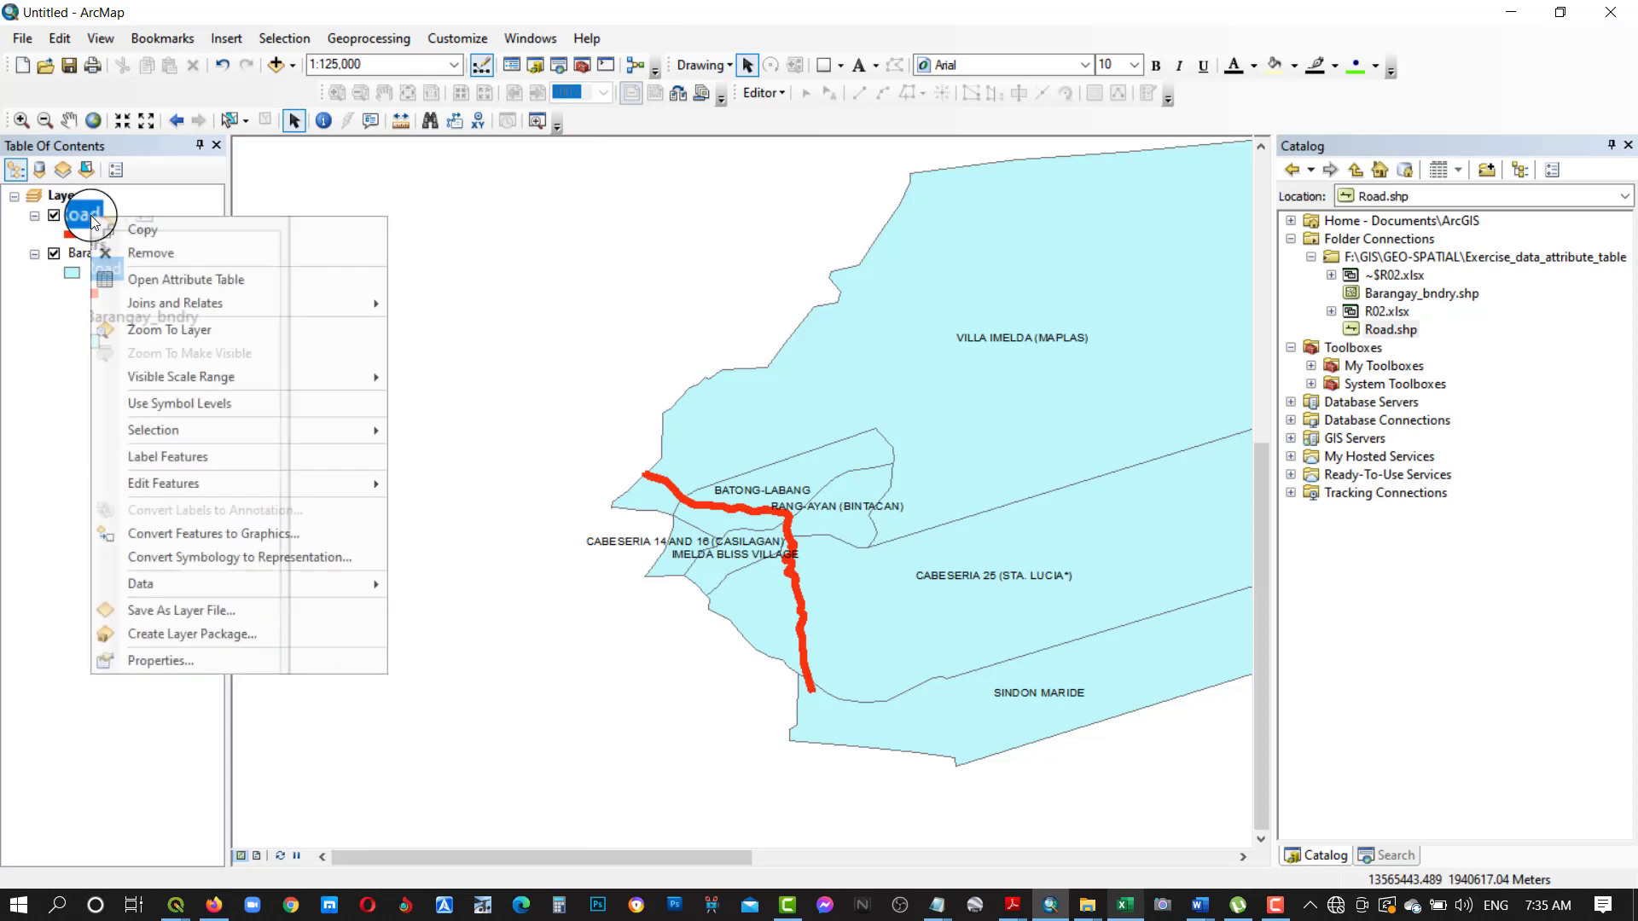
{"action": "left_click", "coordinate": [137, 273]}
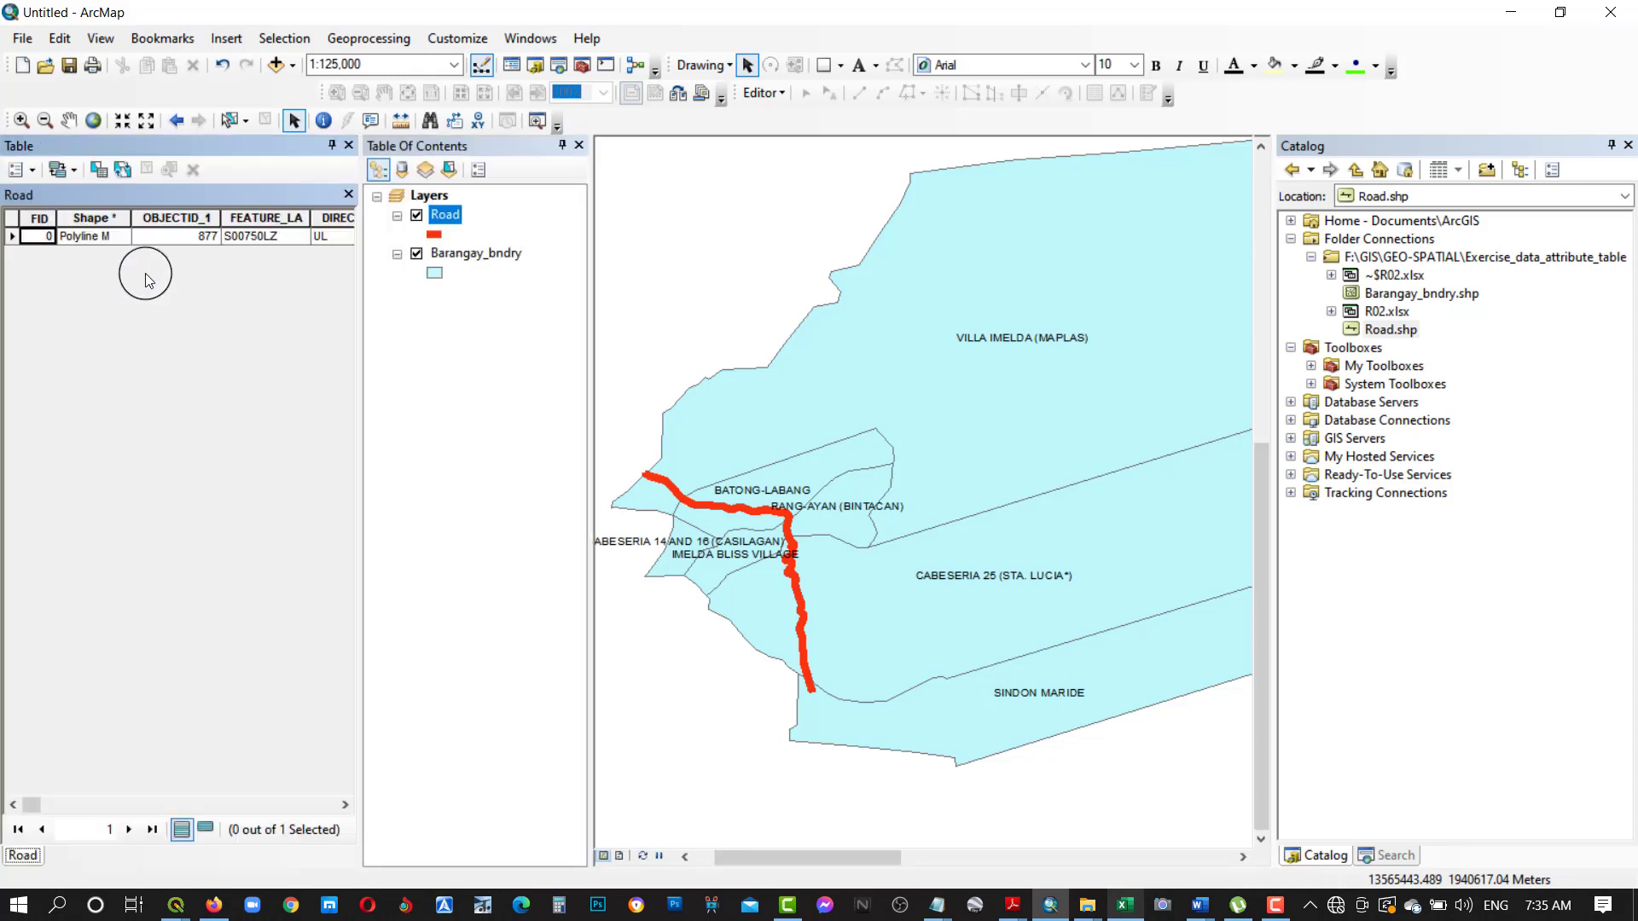
{"action": "scroll", "coordinate": [145, 273], "scroll_direction": "right", "scroll_amount": 10}
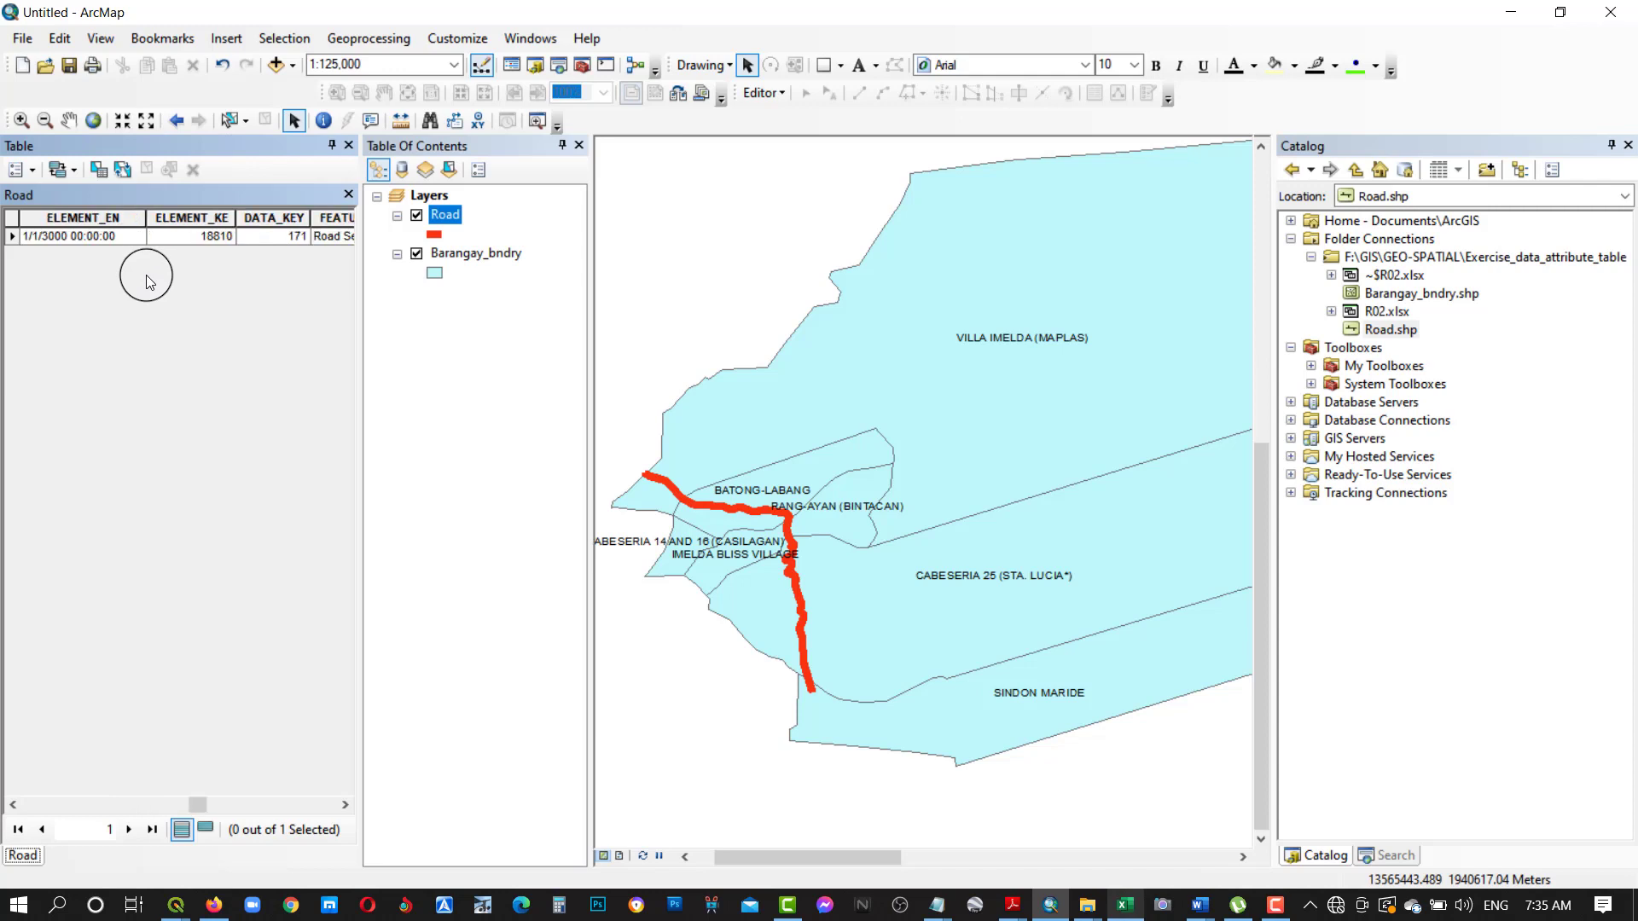
{"action": "scroll", "coordinate": [147, 281], "scroll_direction": "right", "scroll_amount": 10}
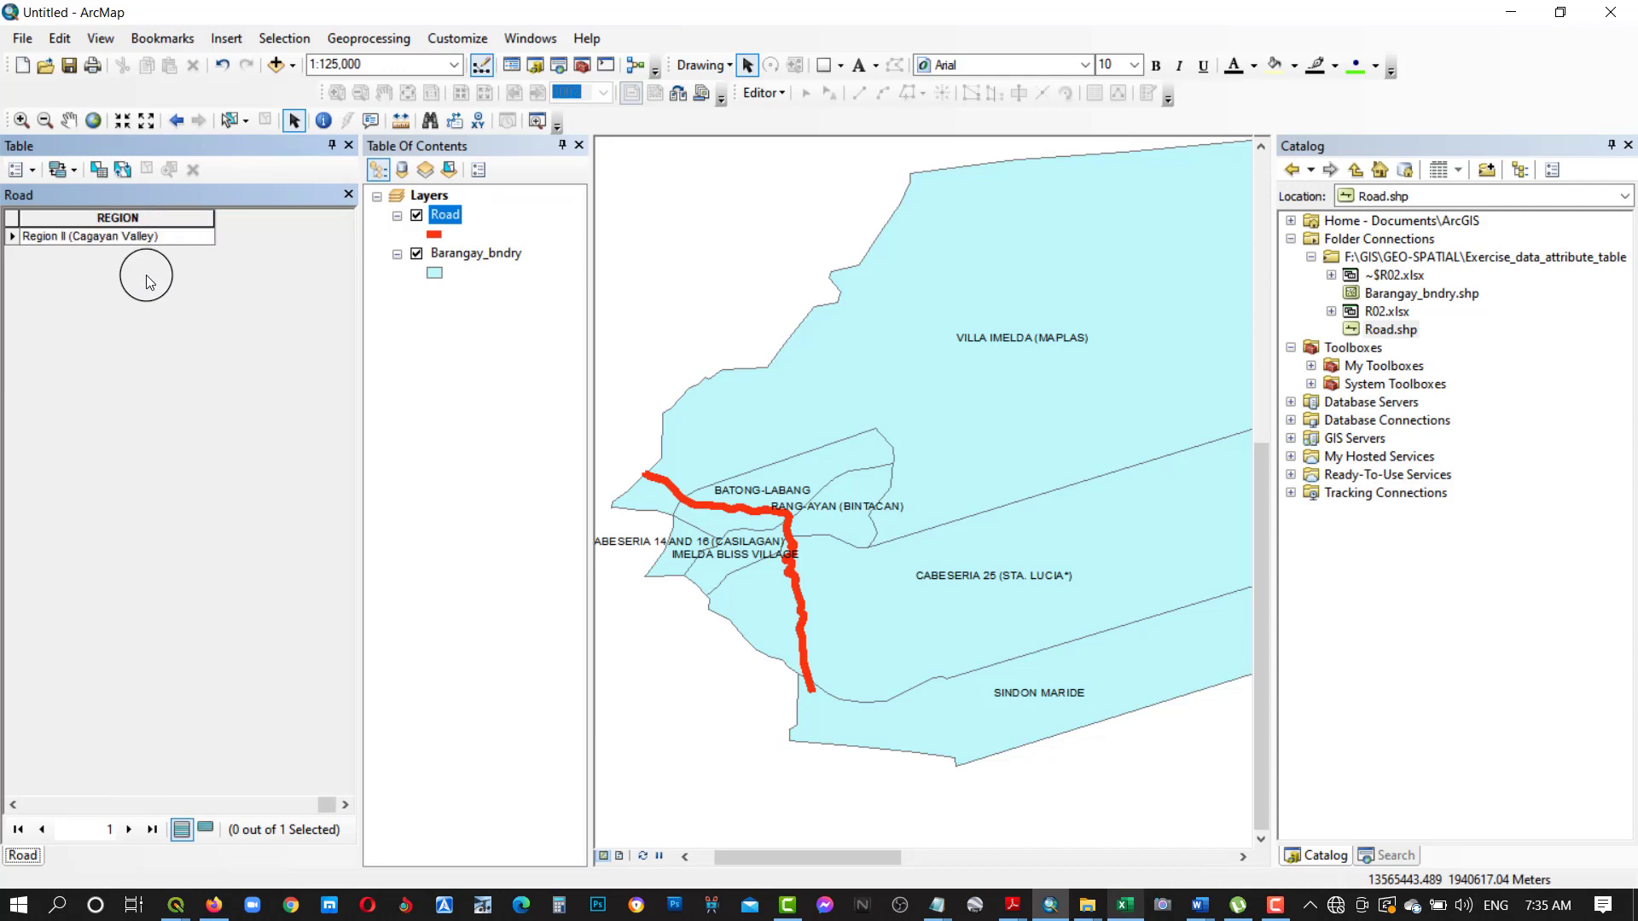
{"action": "left_click", "coordinate": [32, 179]}
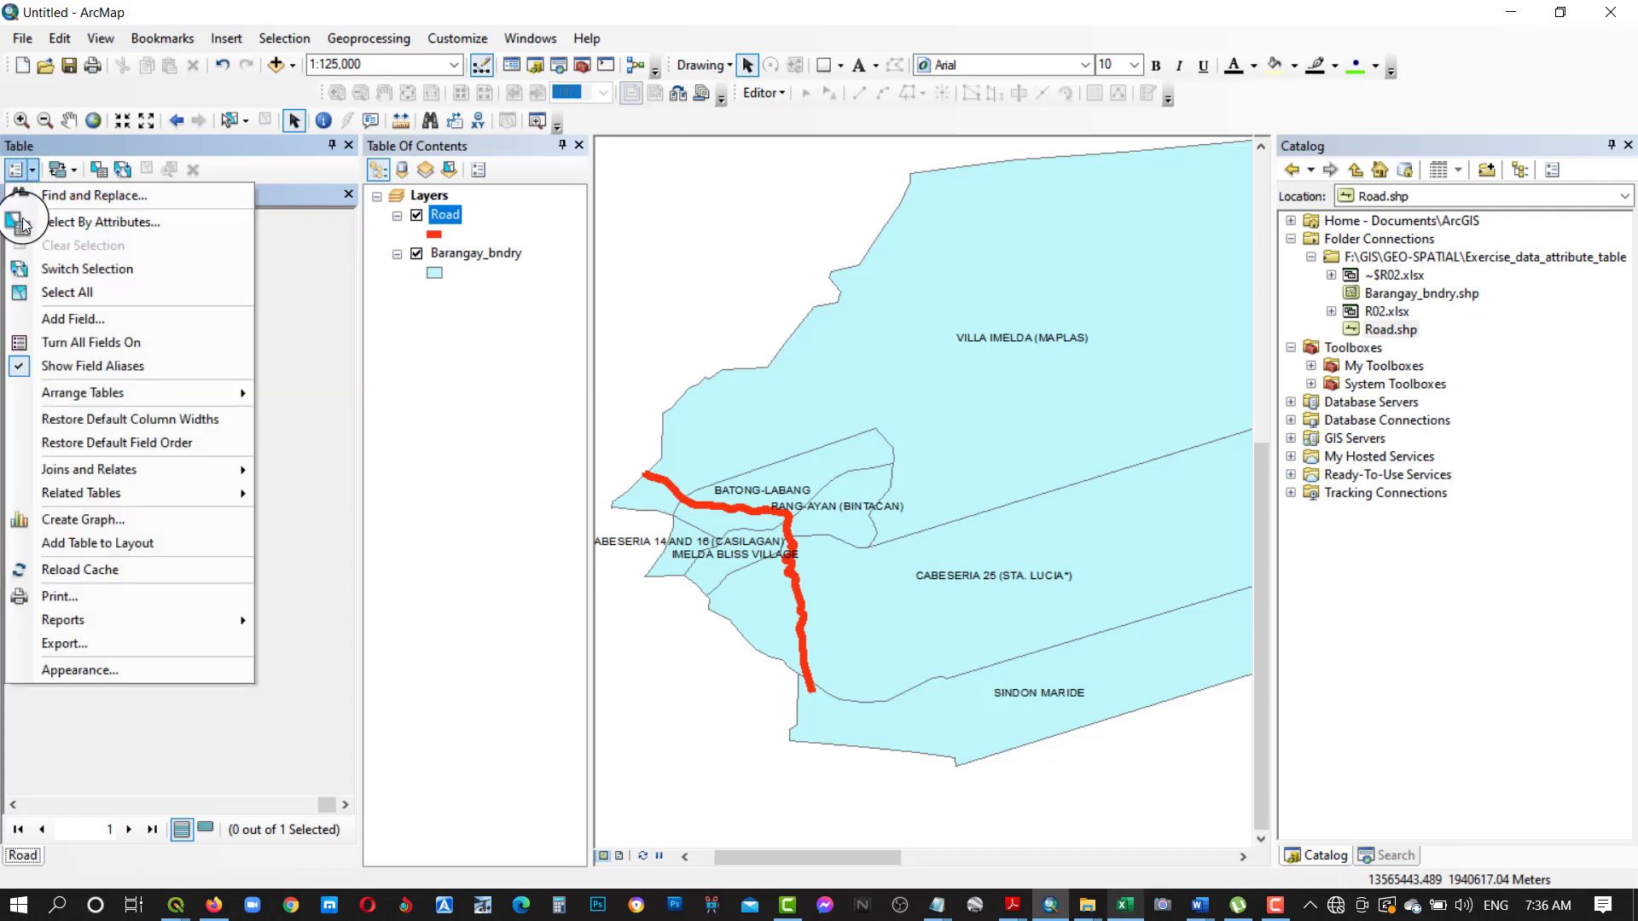
{"action": "left_click", "coordinate": [54, 320]}
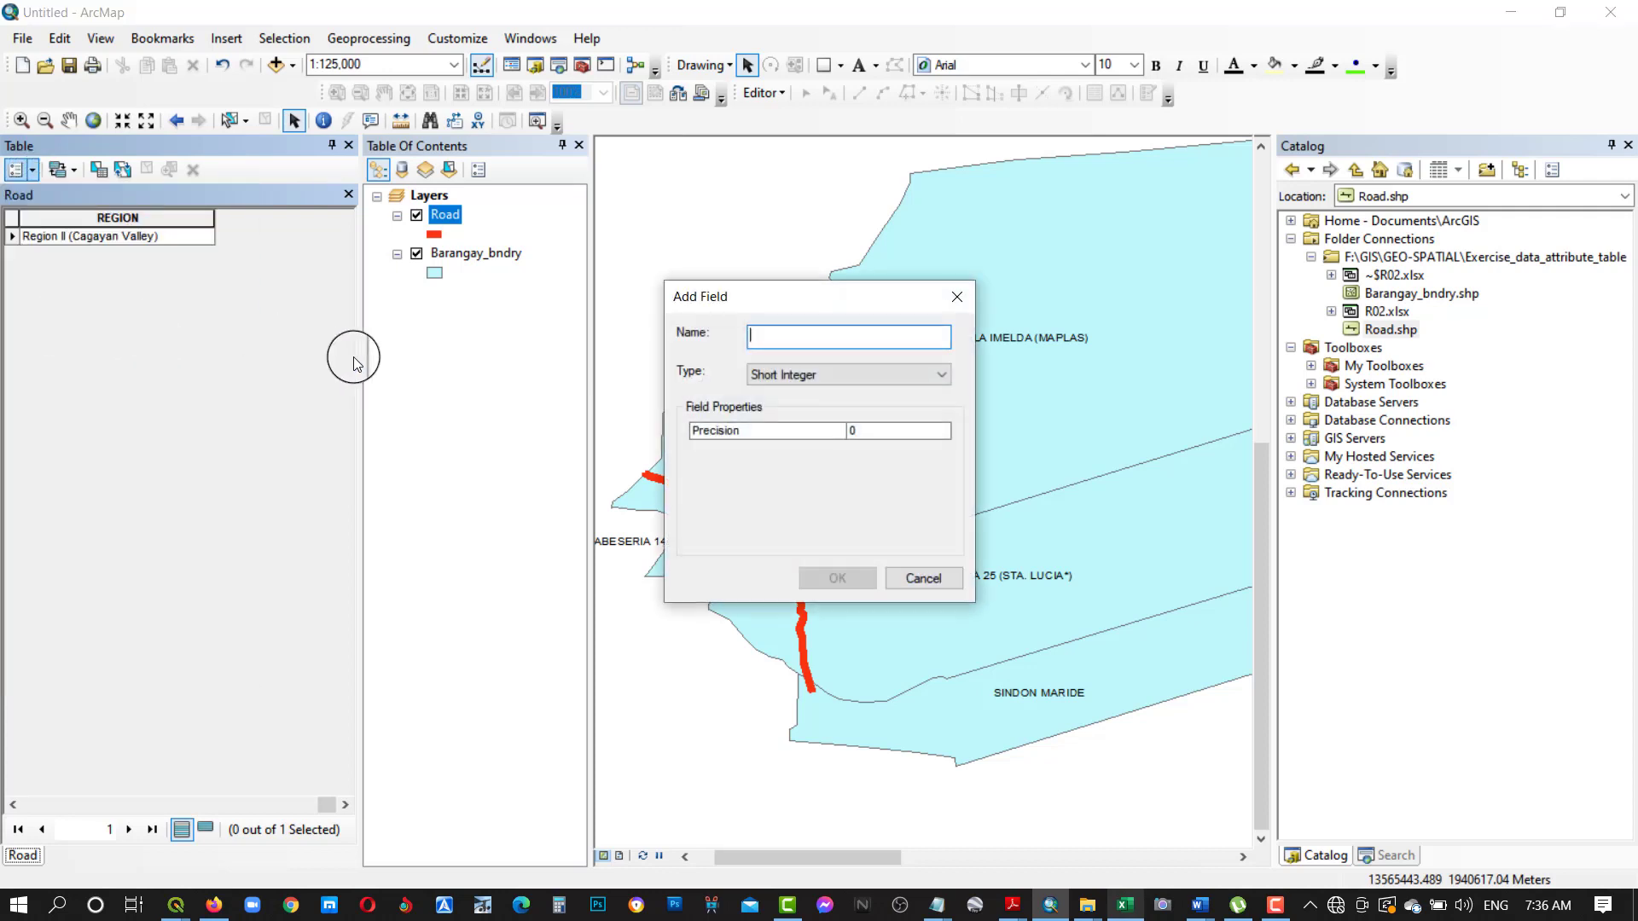
{"action": "type", "text": "Type"}
{"action": "left_click", "coordinate": [825, 382]}
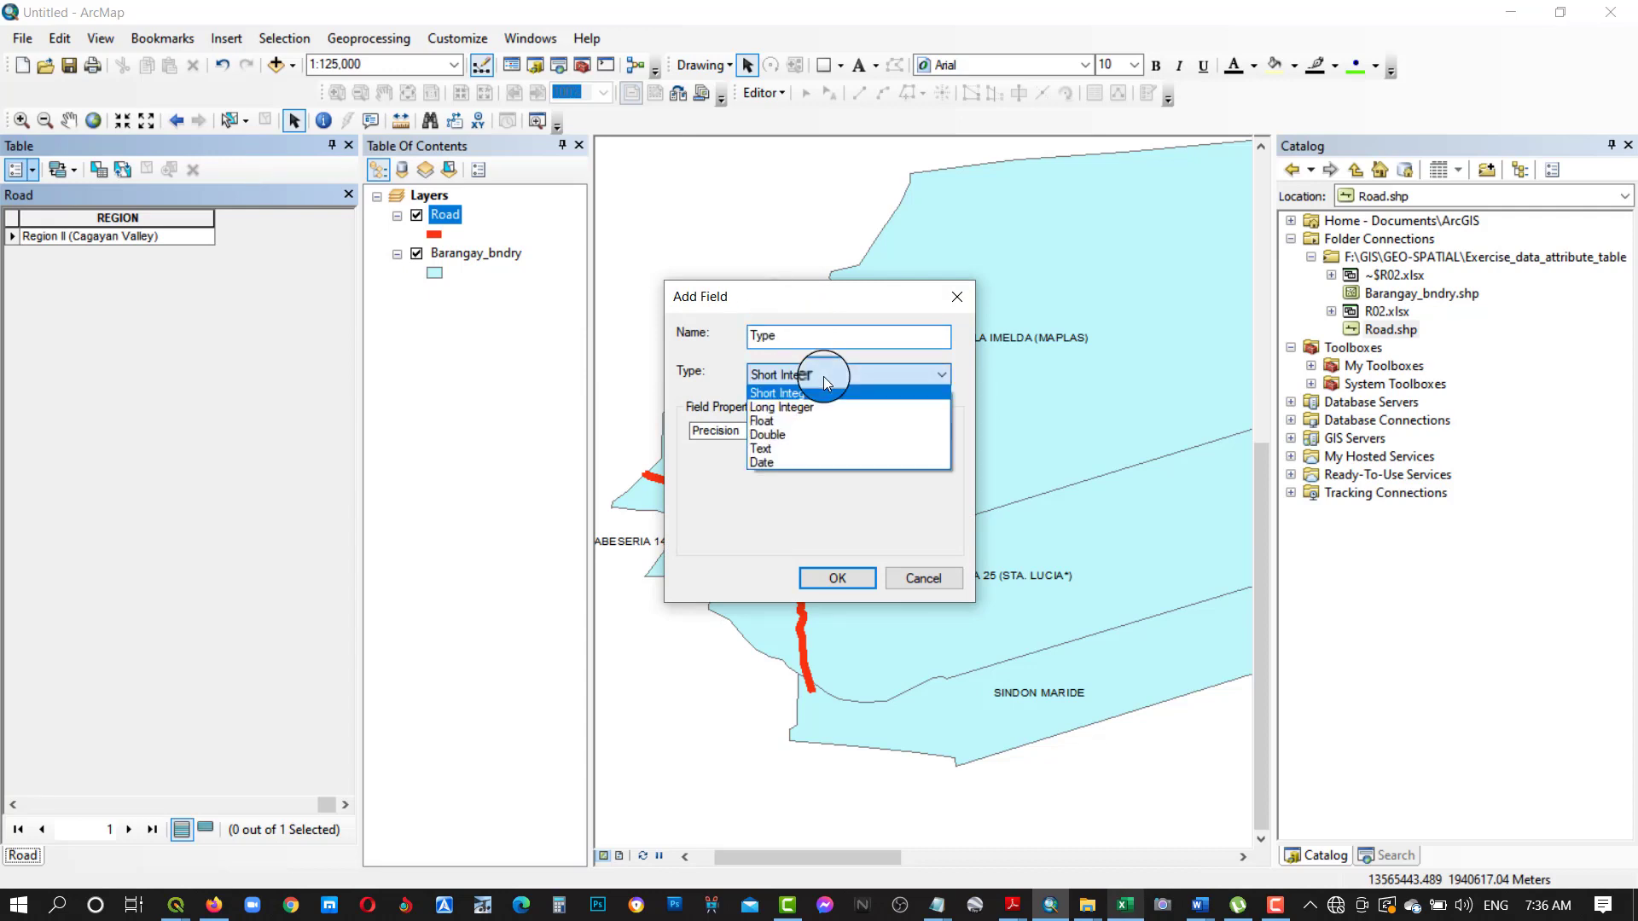
{"action": "left_click", "coordinate": [789, 450]}
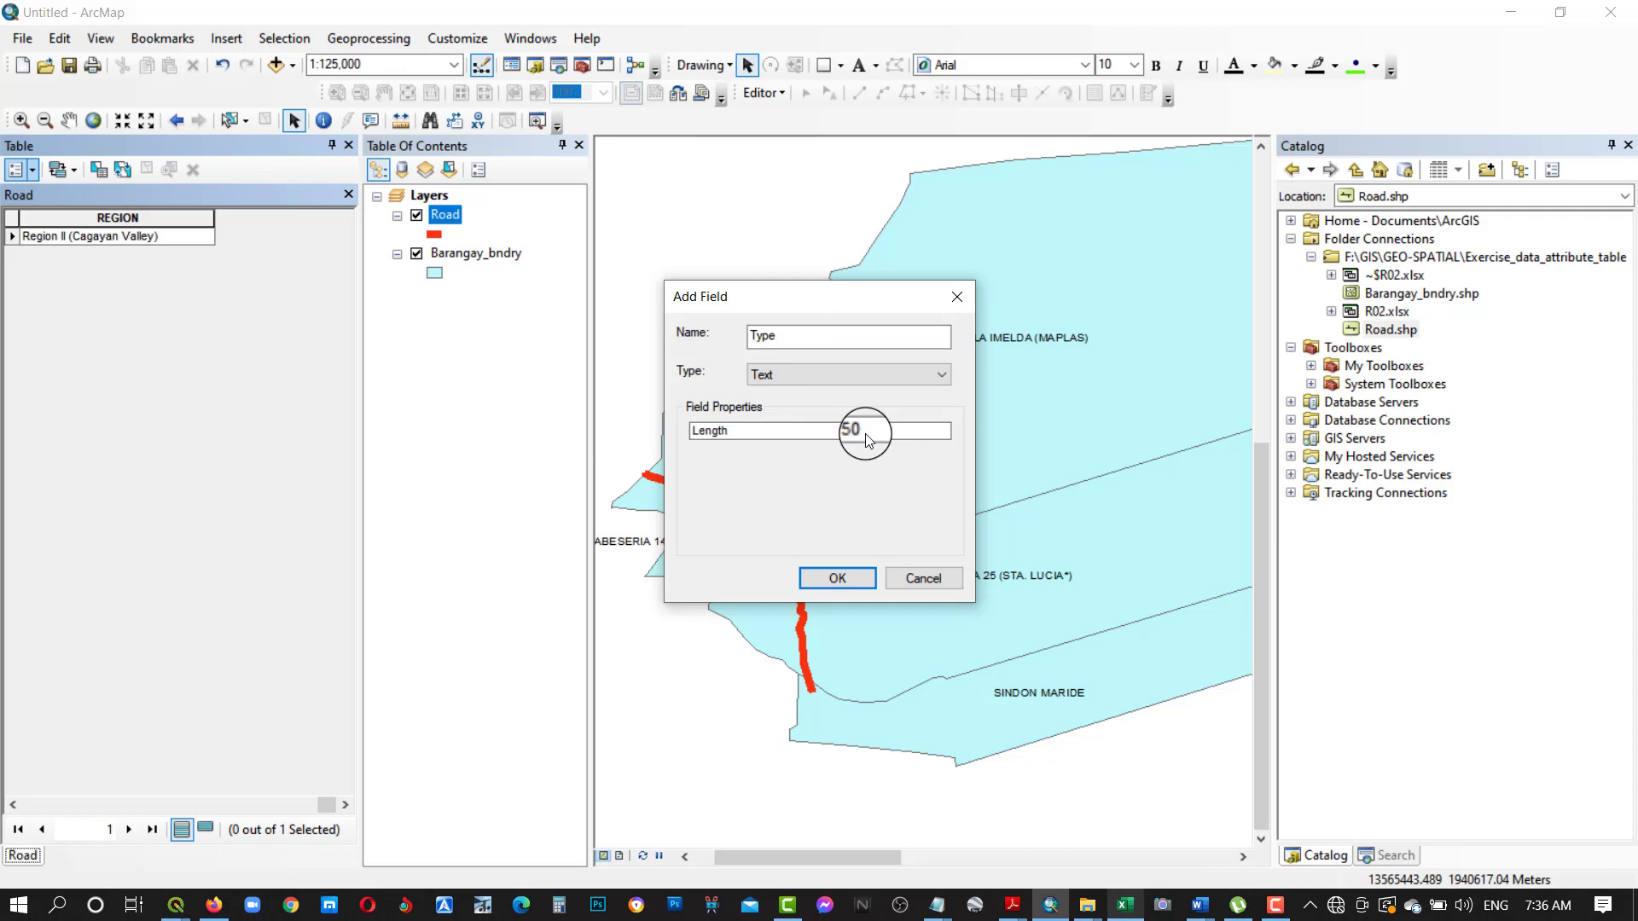
{"action": "left_click", "coordinate": [835, 579]}
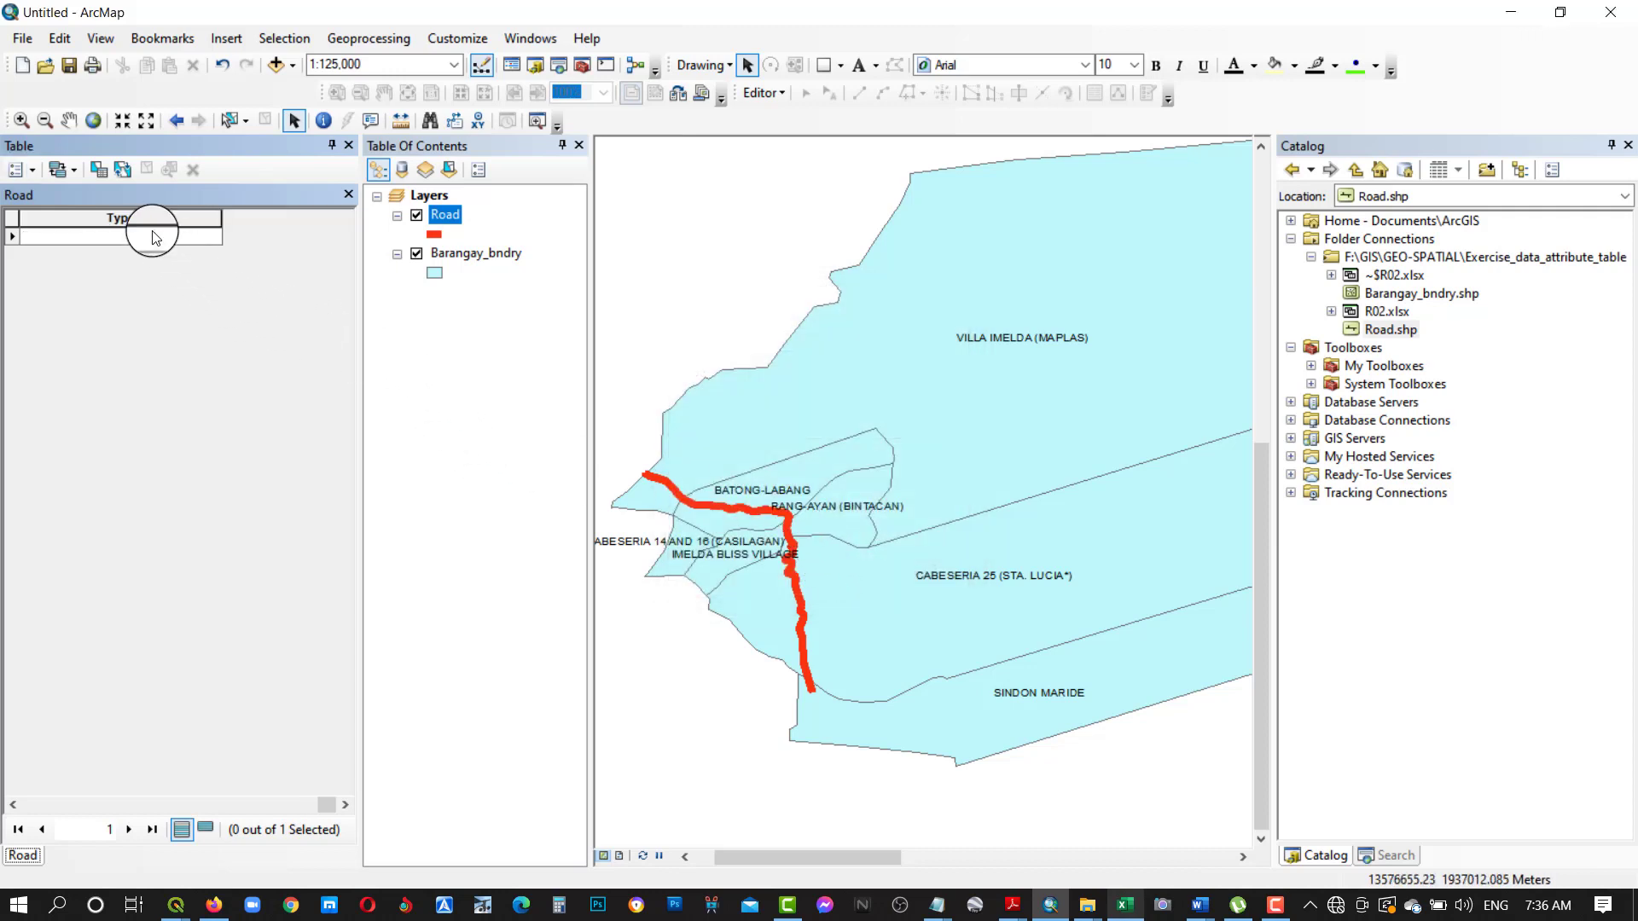
Step: Start an edit session on the Road layer and enter "Secondary National High Way" in the road's Type field
{"action": "left_click", "coordinate": [157, 237]}
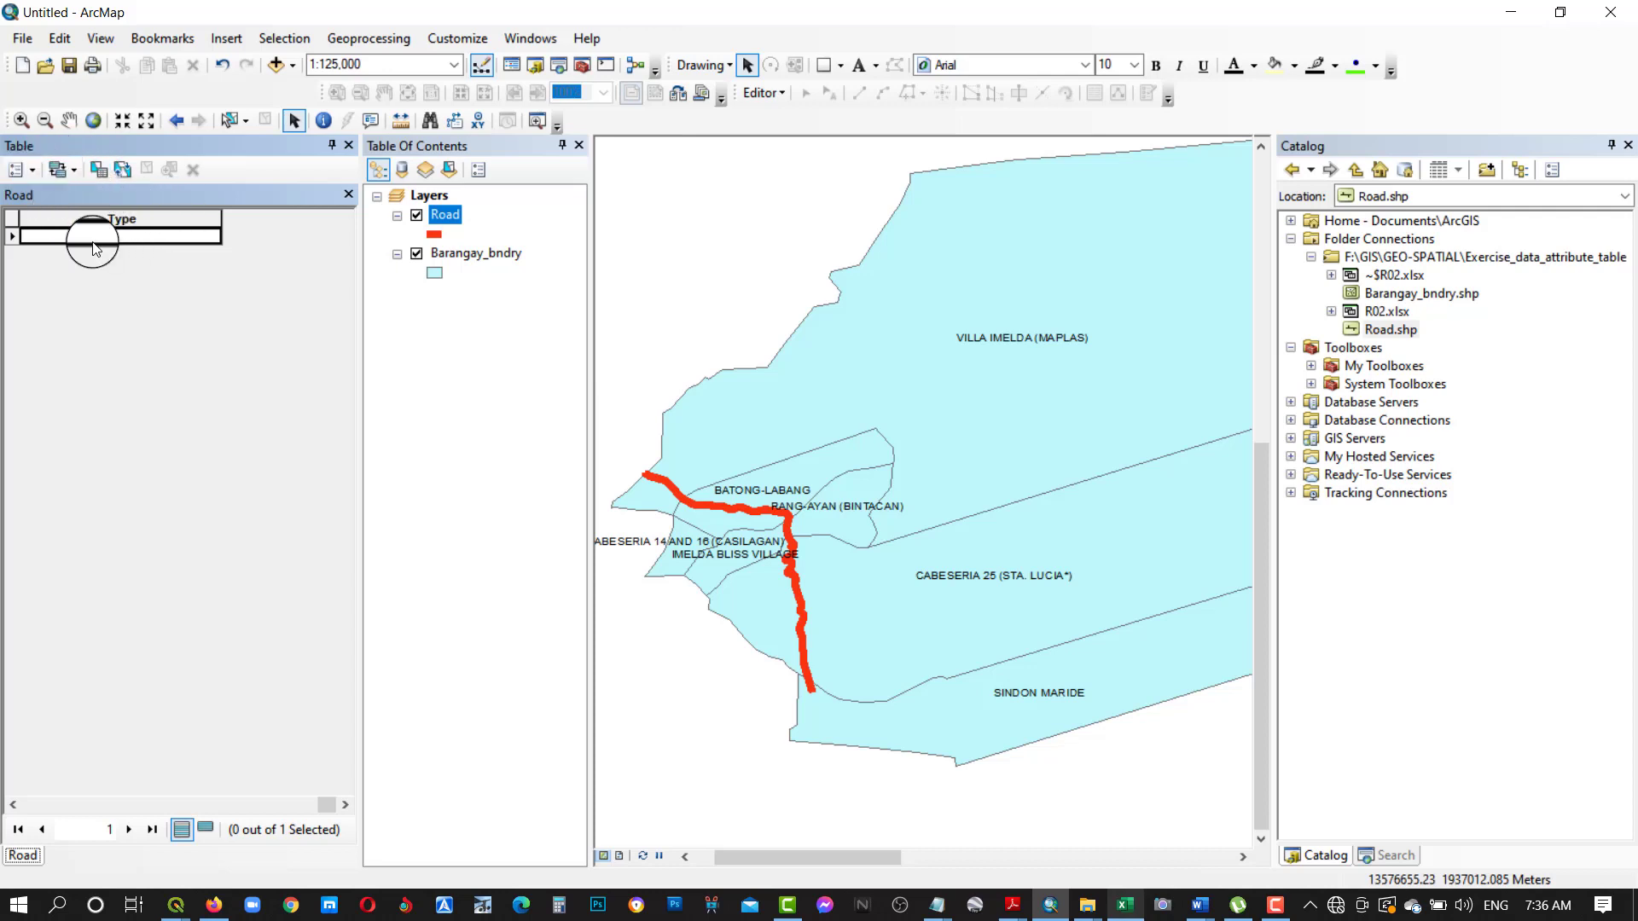
{"action": "right_click", "coordinate": [442, 216]}
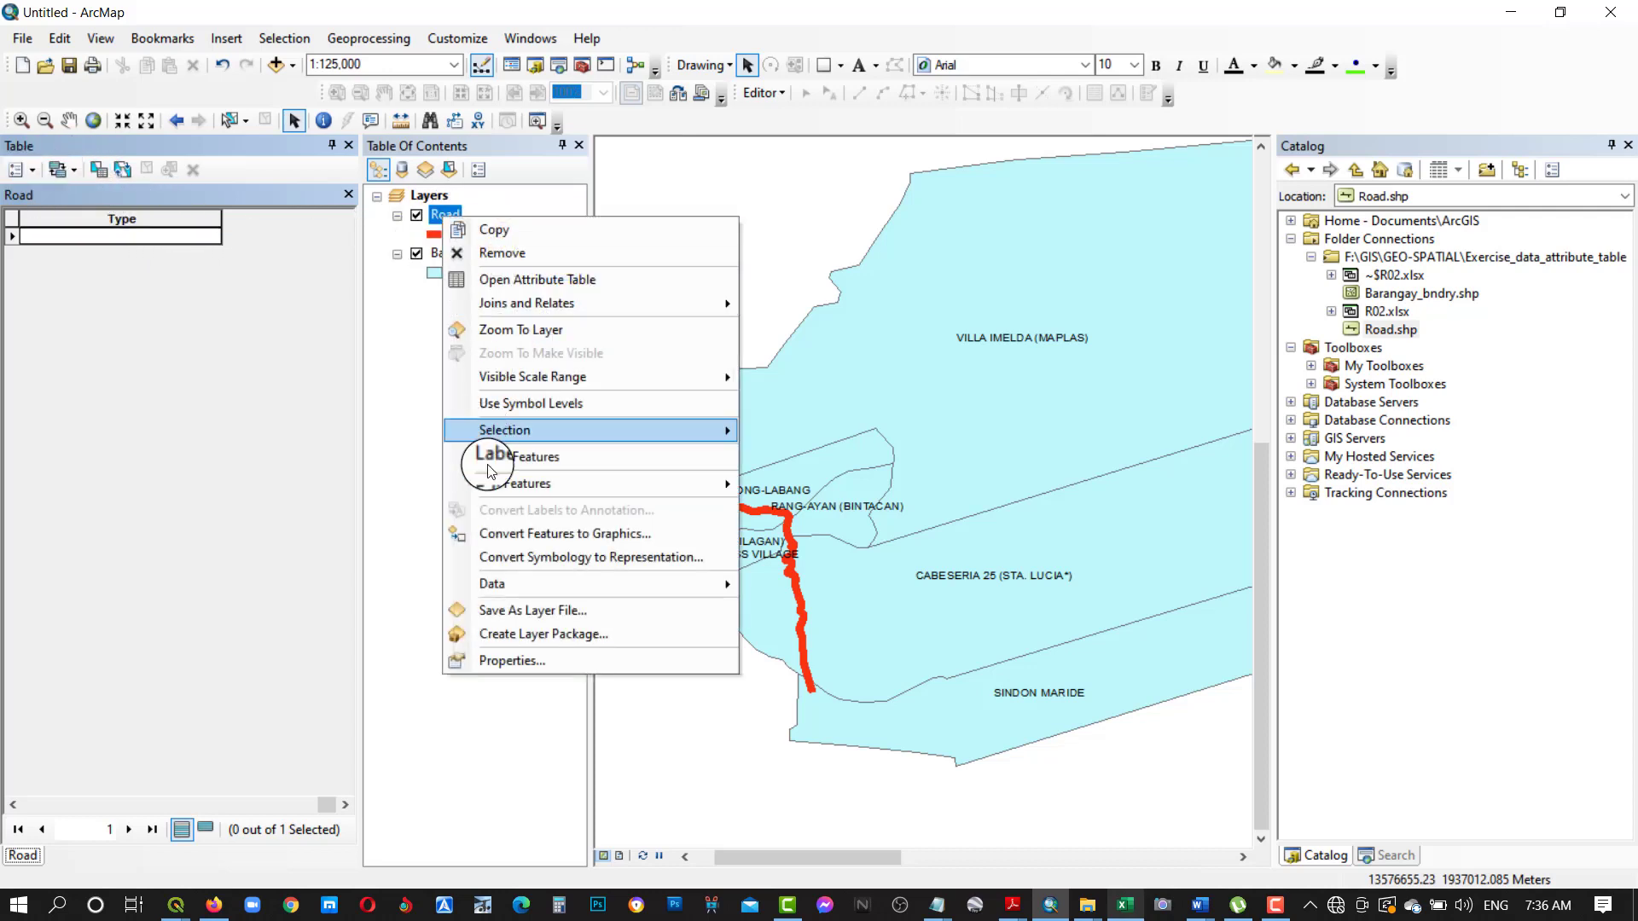
{"action": "mouse_move", "coordinate": [717, 487]}
{"action": "left_click", "coordinate": [784, 485]}
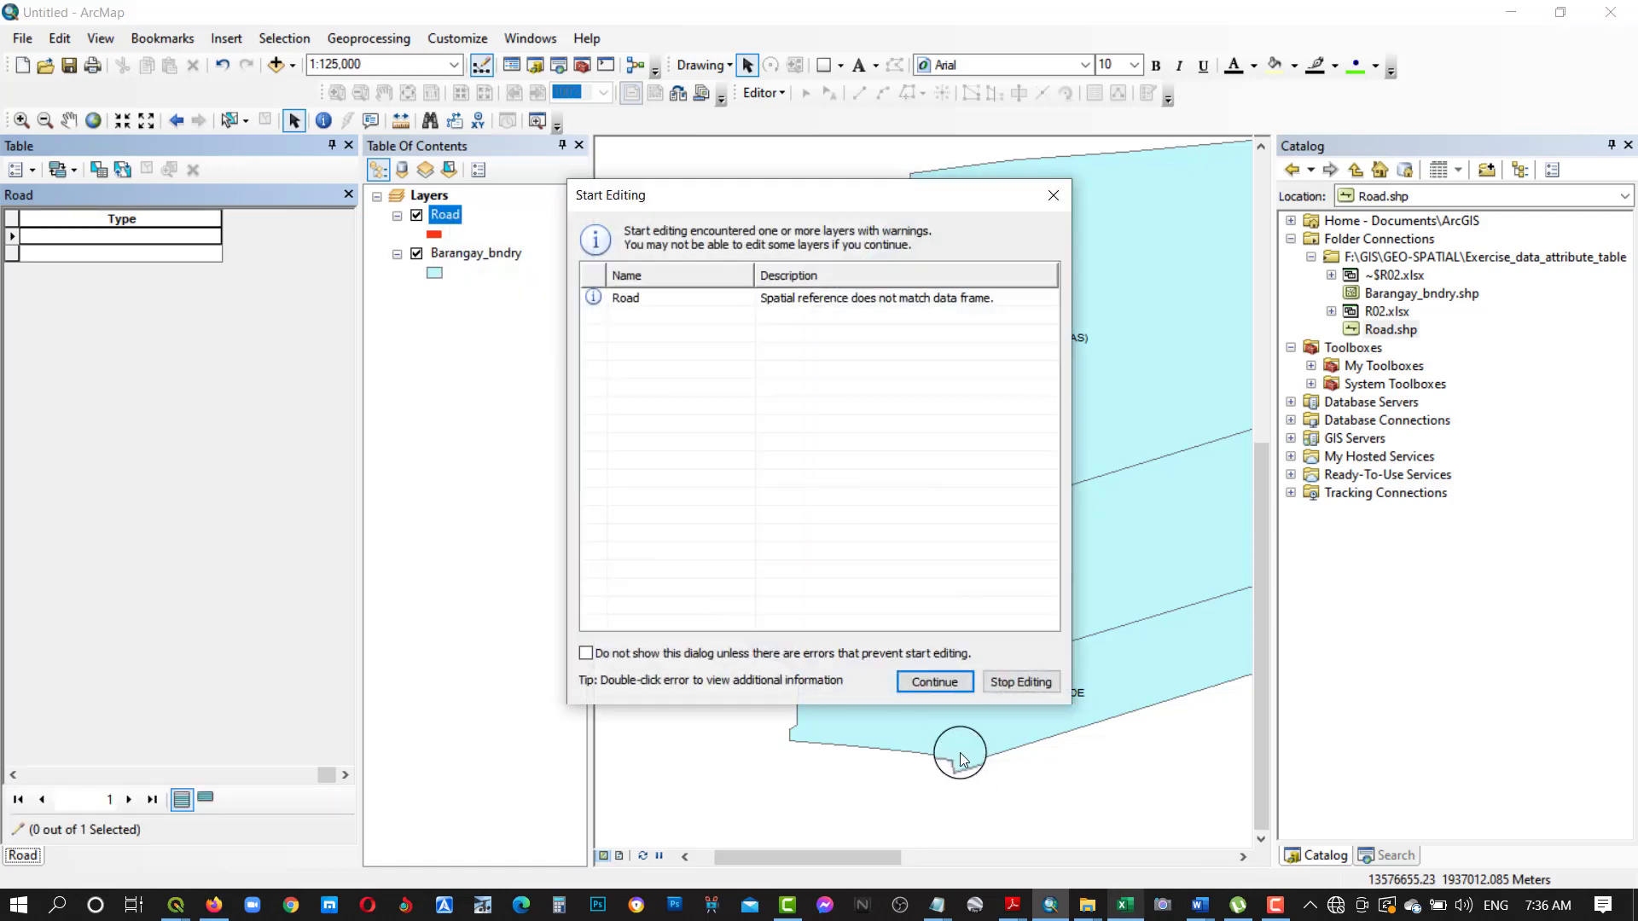
{"action": "left_click", "coordinate": [938, 682]}
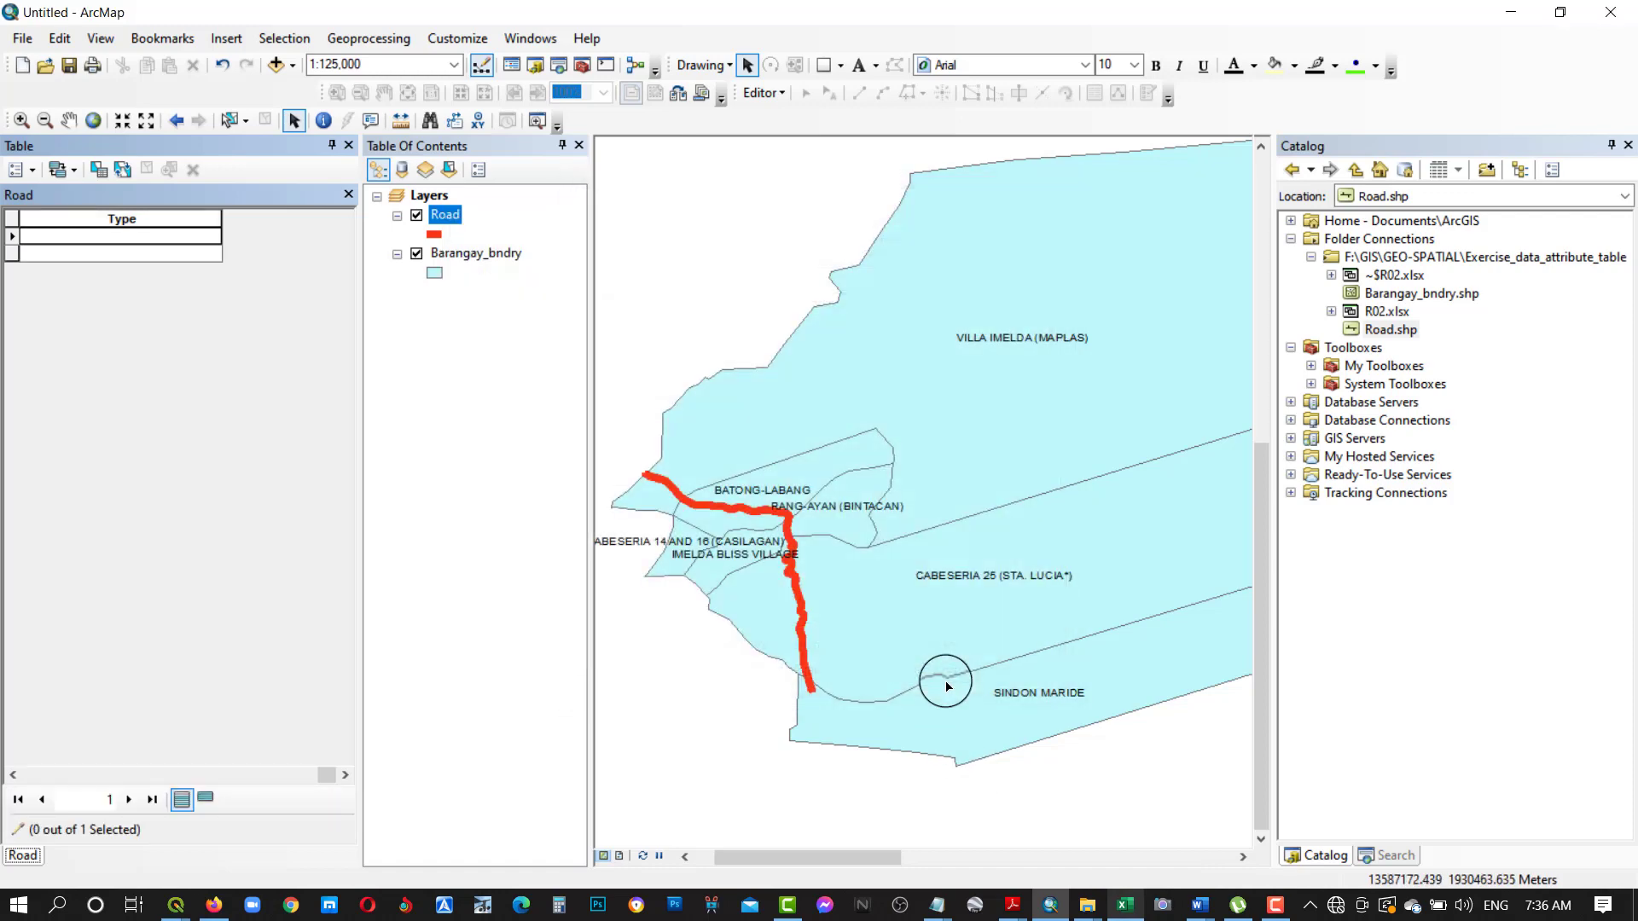
{"action": "left_click", "coordinate": [82, 238]}
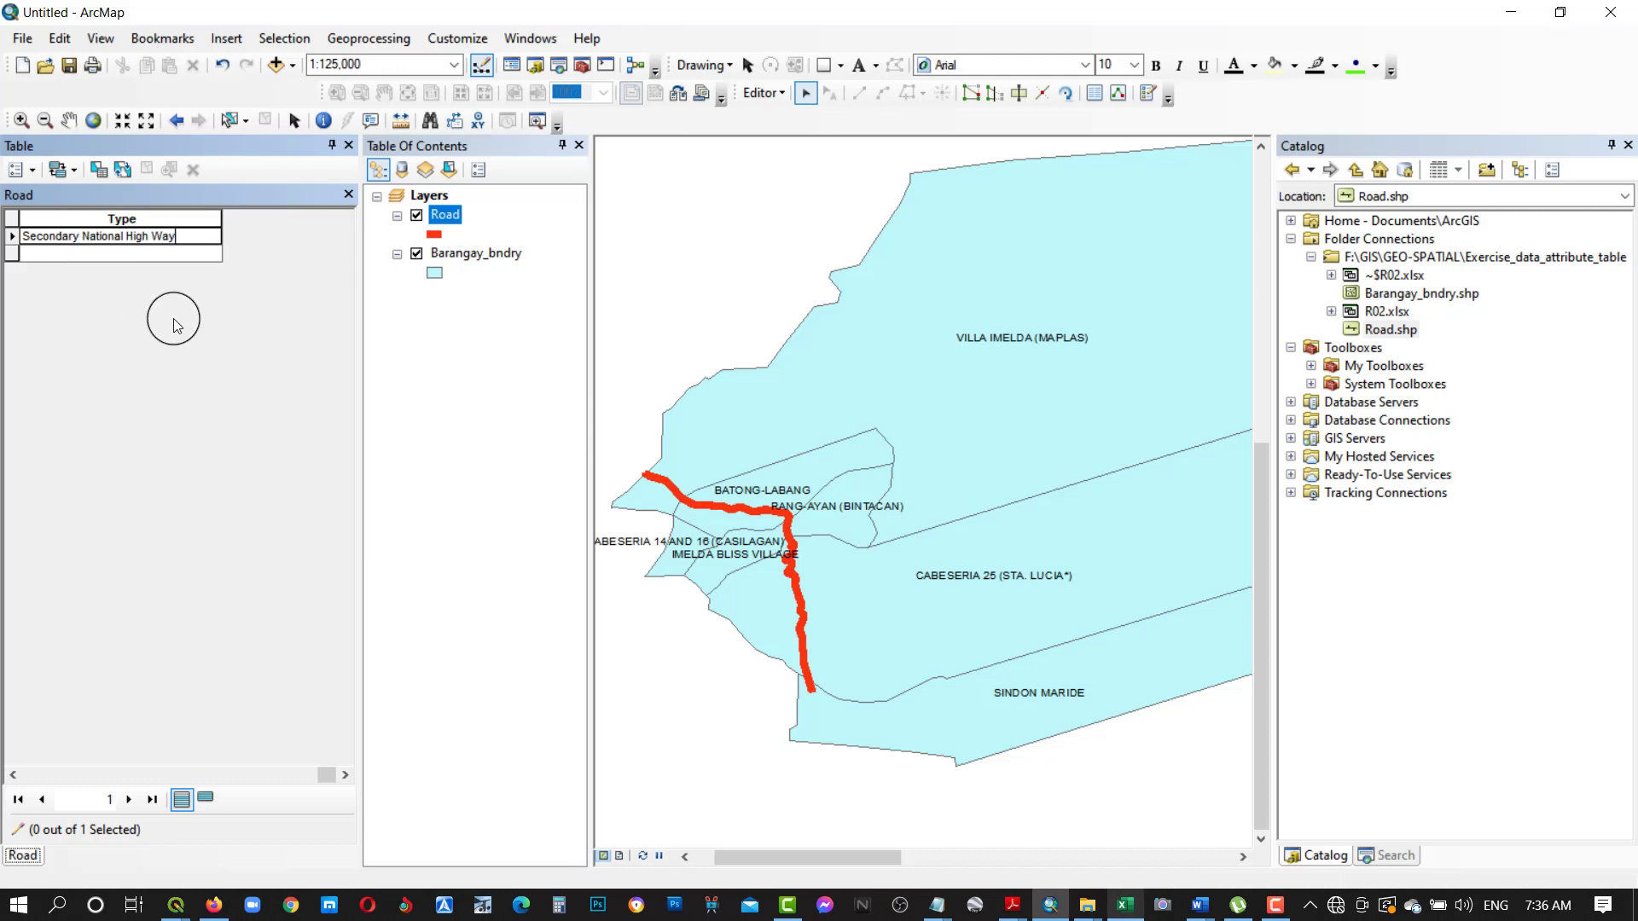
{"action": "left_click", "coordinate": [207, 227]}
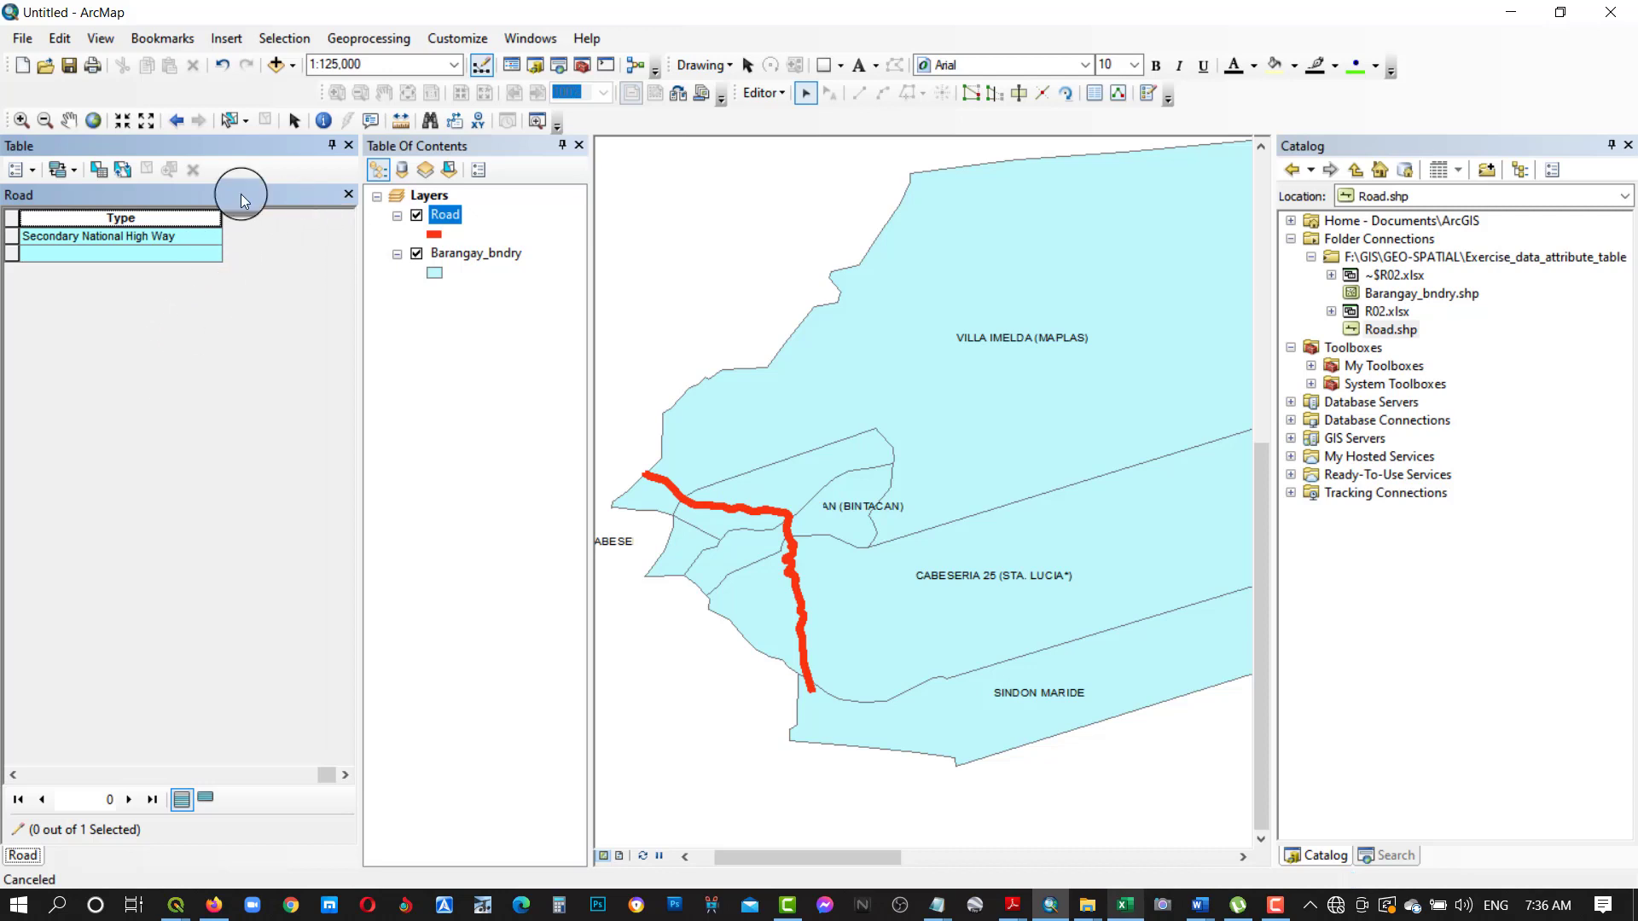
Step: Stop editing the Road layer and save the edits
{"action": "left_click", "coordinate": [32, 170]}
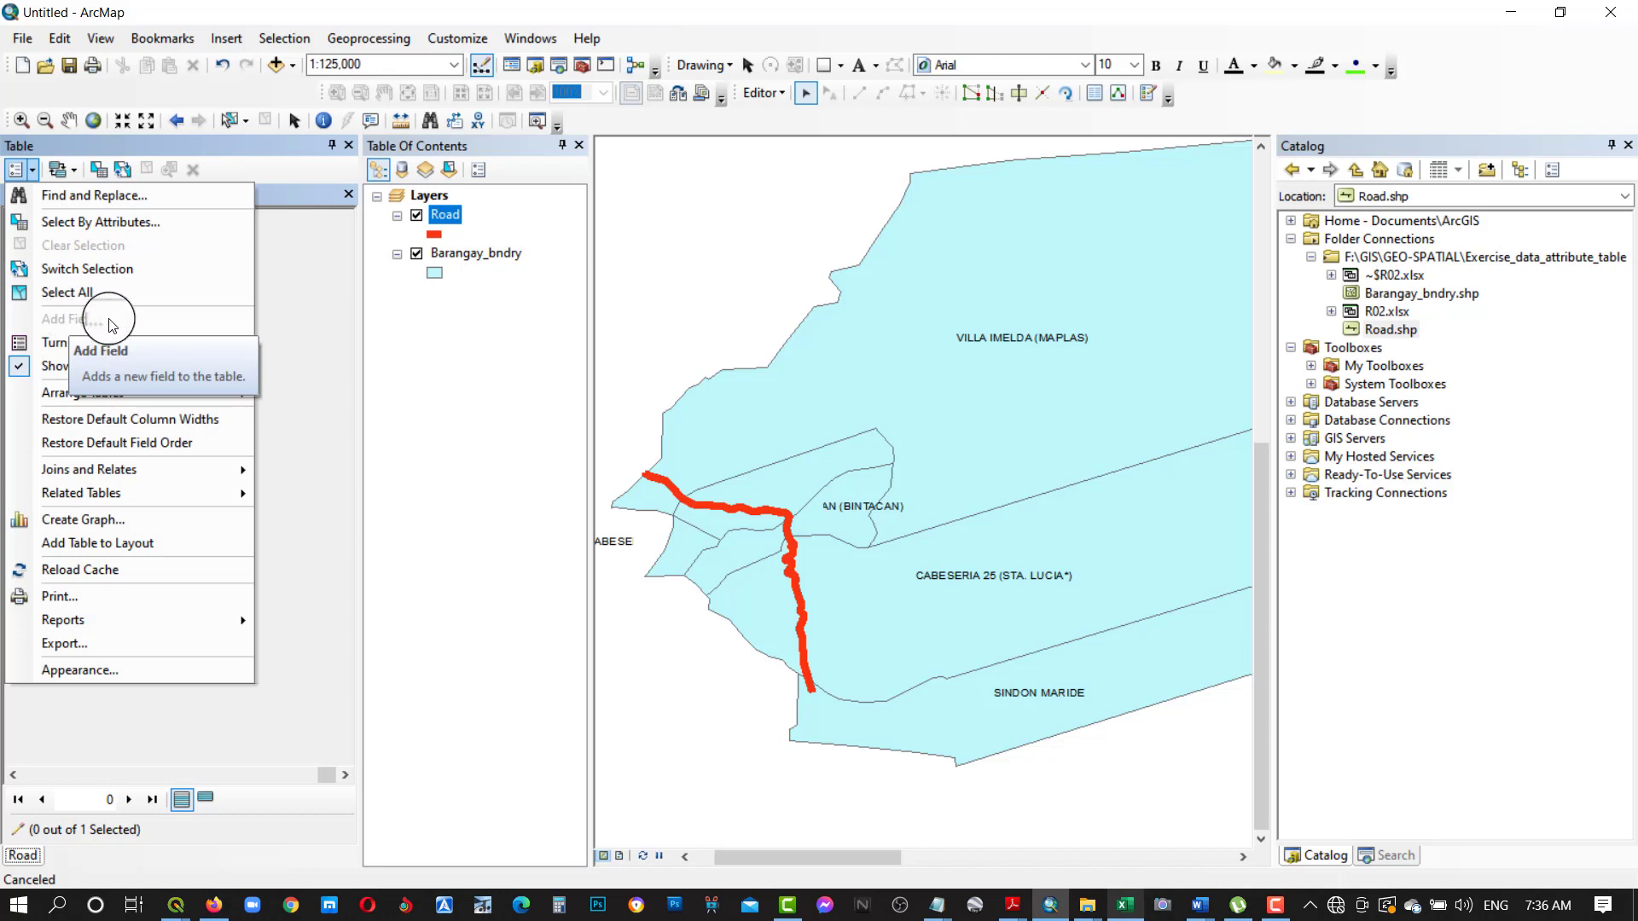
{"action": "left_click", "coordinate": [223, 292]}
{"action": "left_click", "coordinate": [763, 100]}
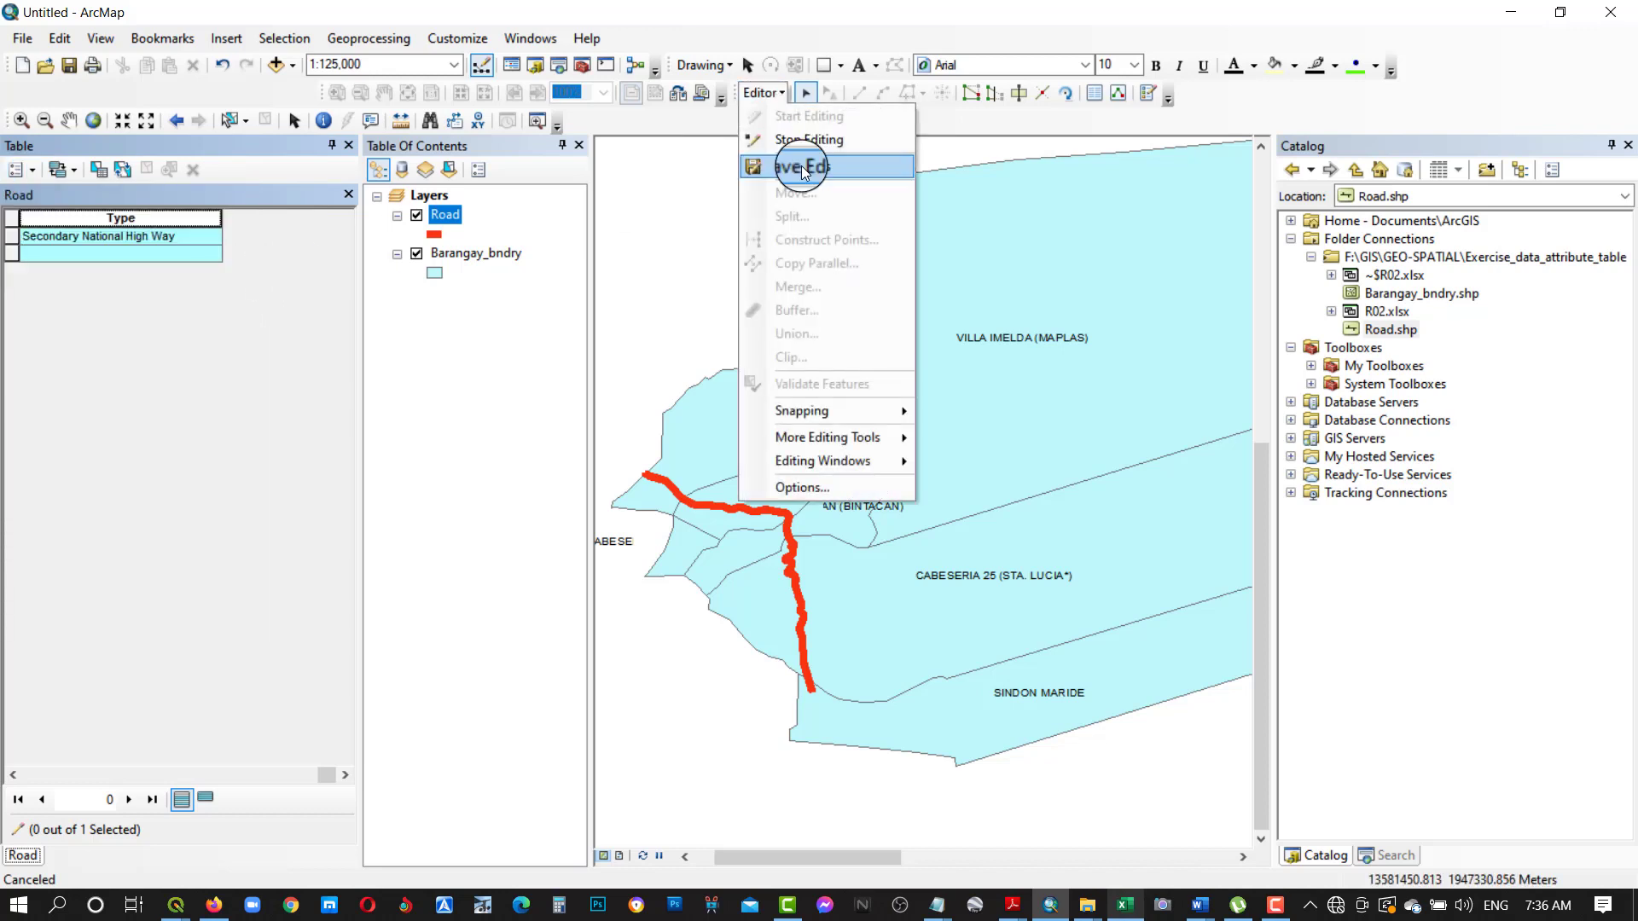
{"action": "left_click", "coordinate": [793, 150]}
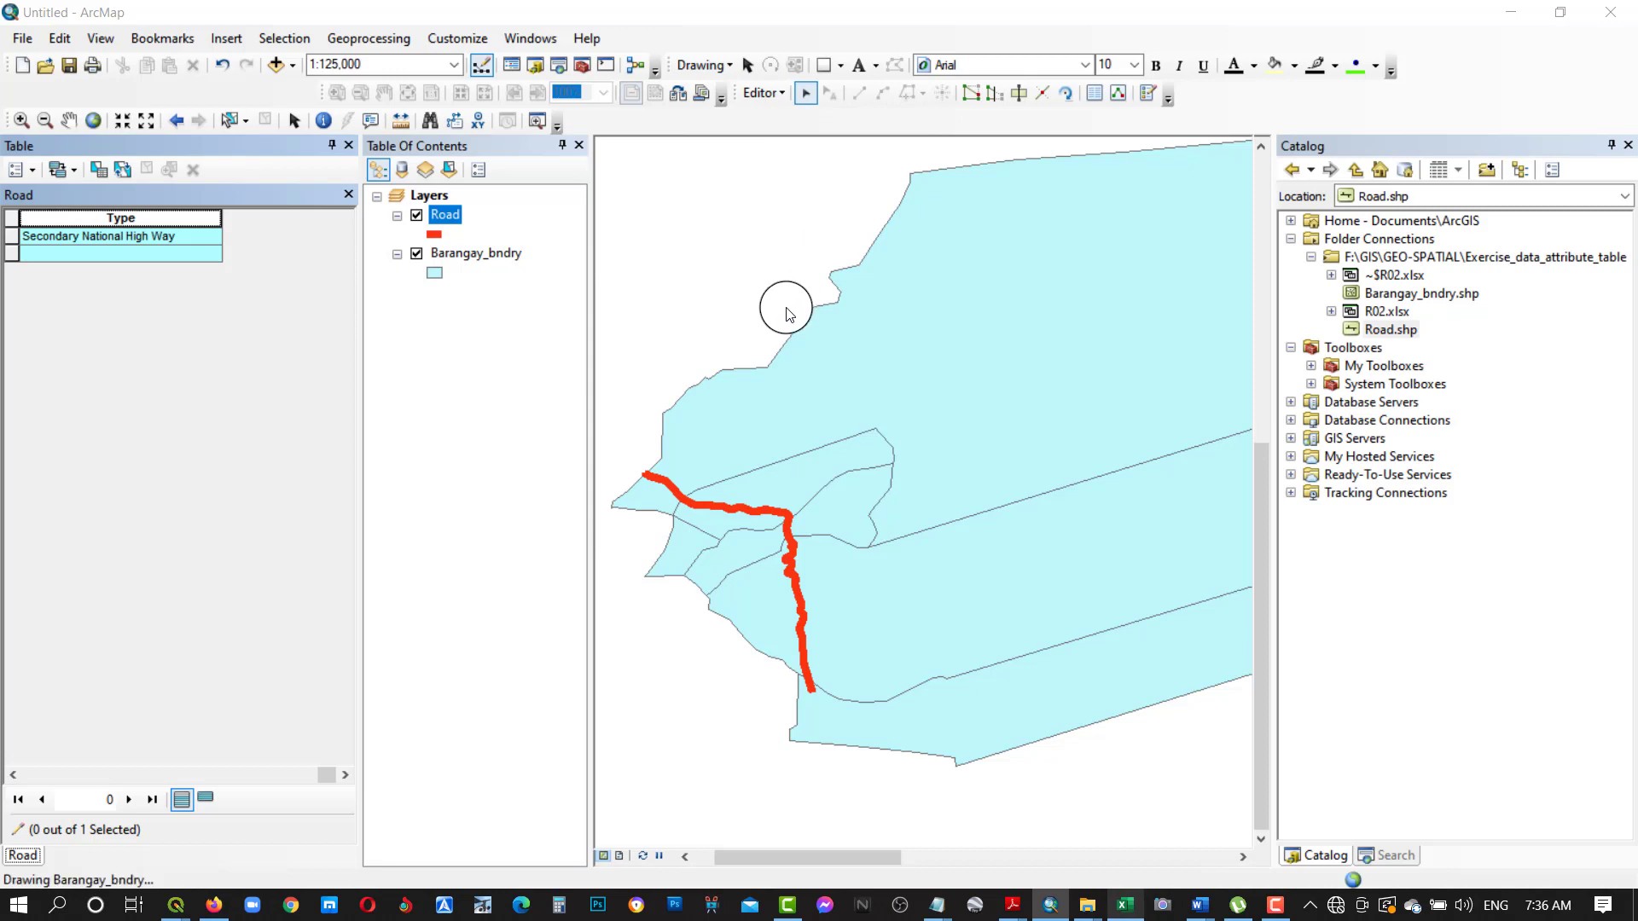
{"action": "left_click", "coordinate": [744, 522]}
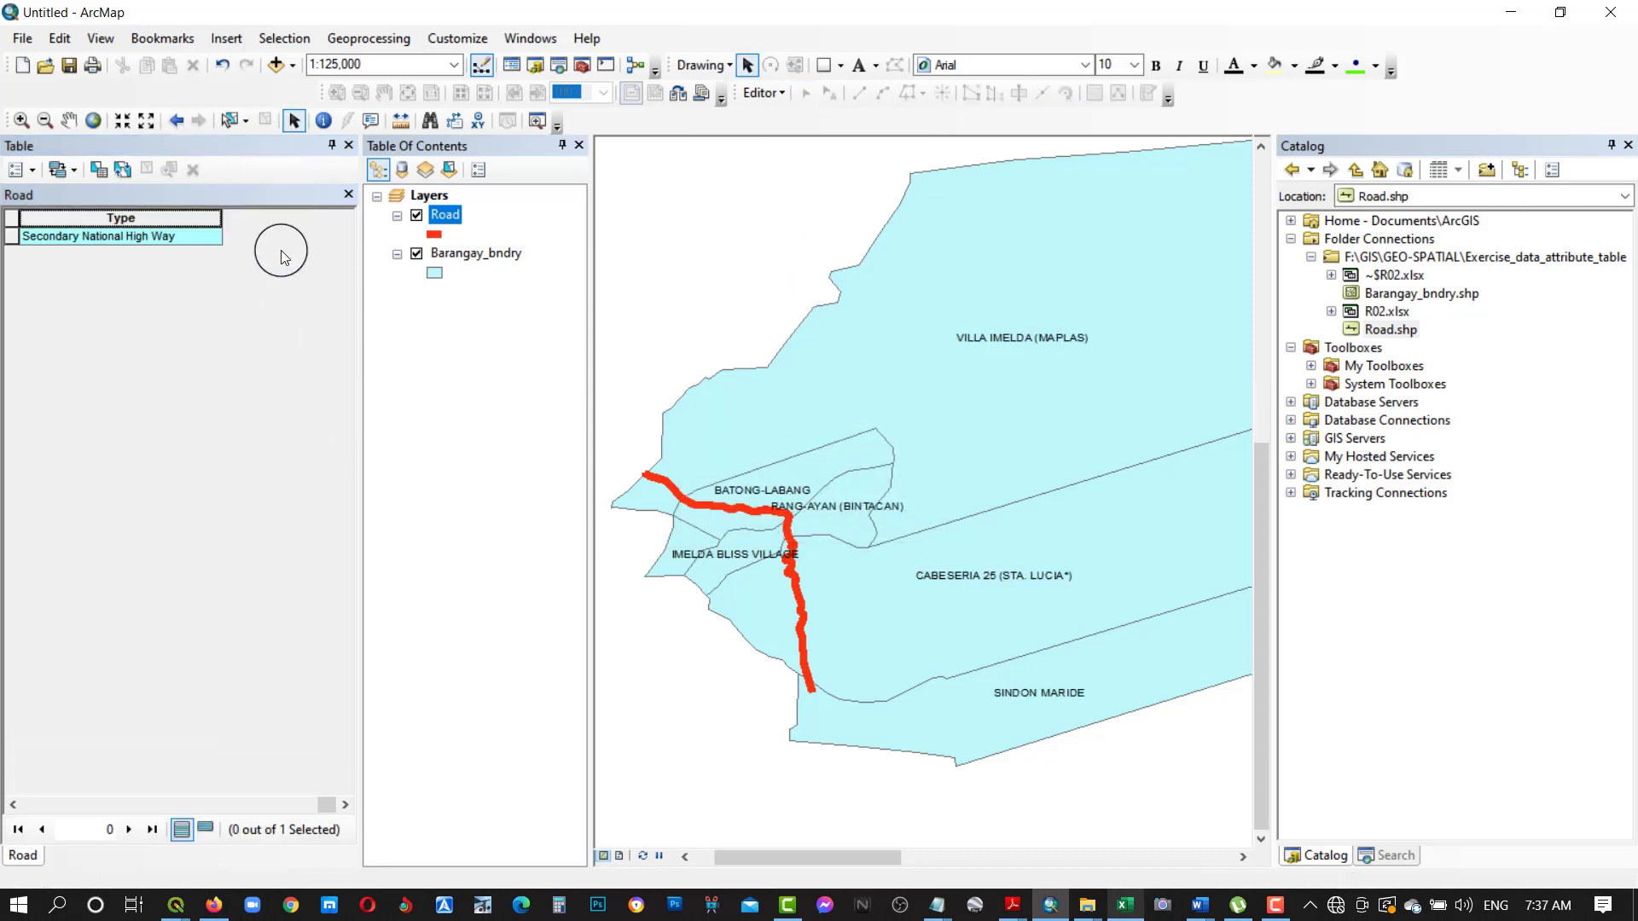
Step: Add a Short Integer field named Distance with a precision of 10 to the Road table
{"action": "left_click", "coordinate": [32, 170]}
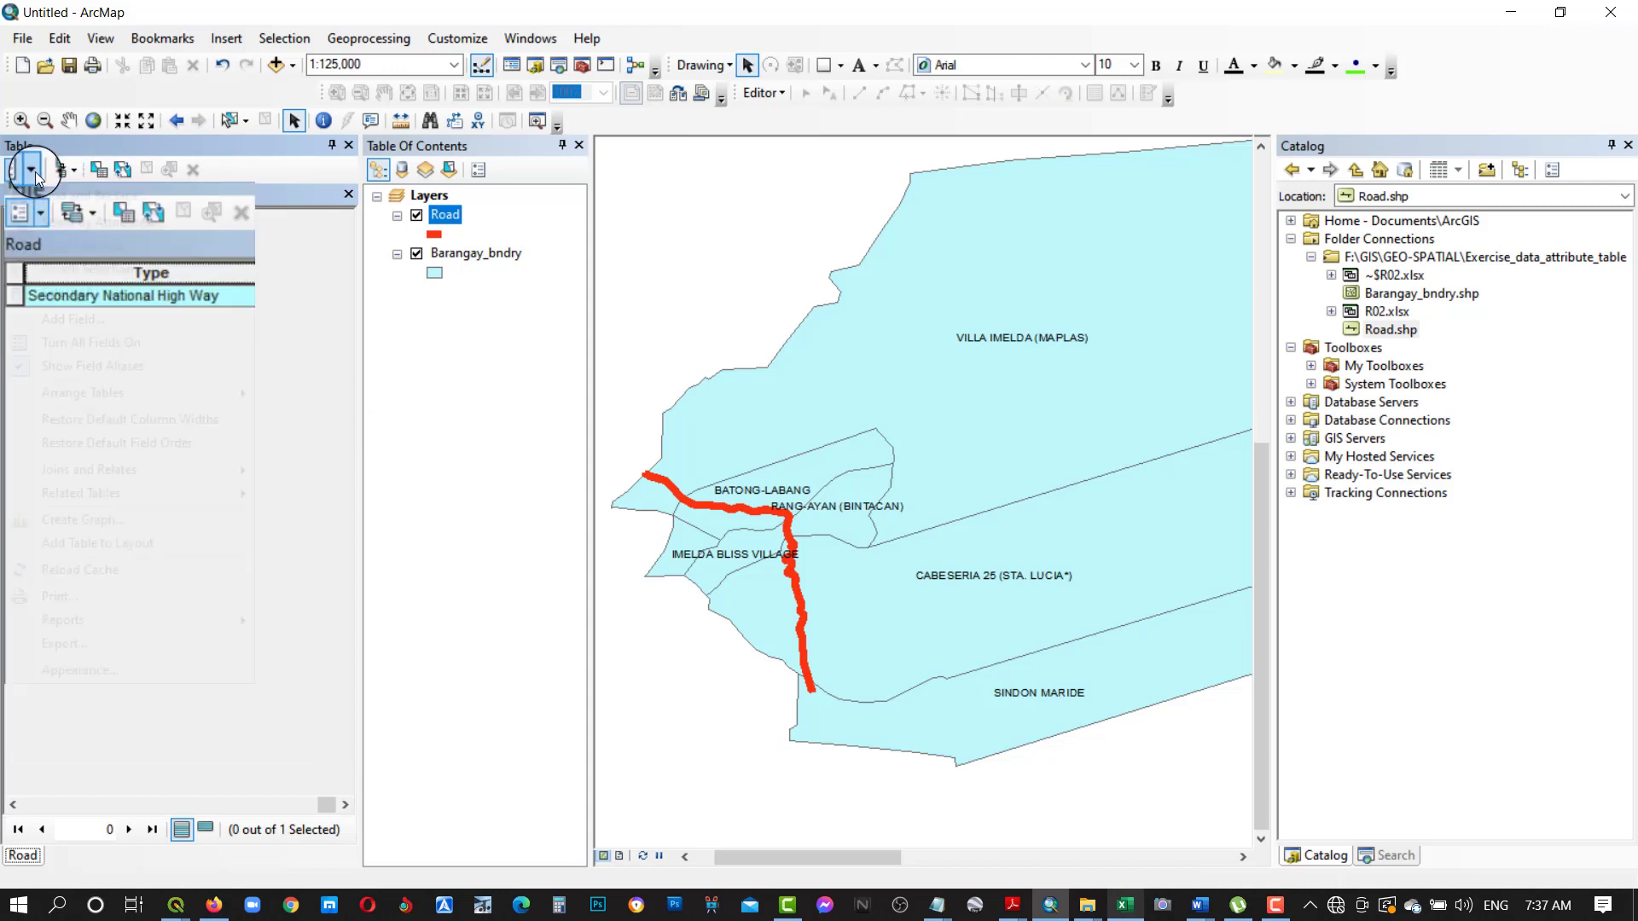
{"action": "left_click", "coordinate": [52, 320]}
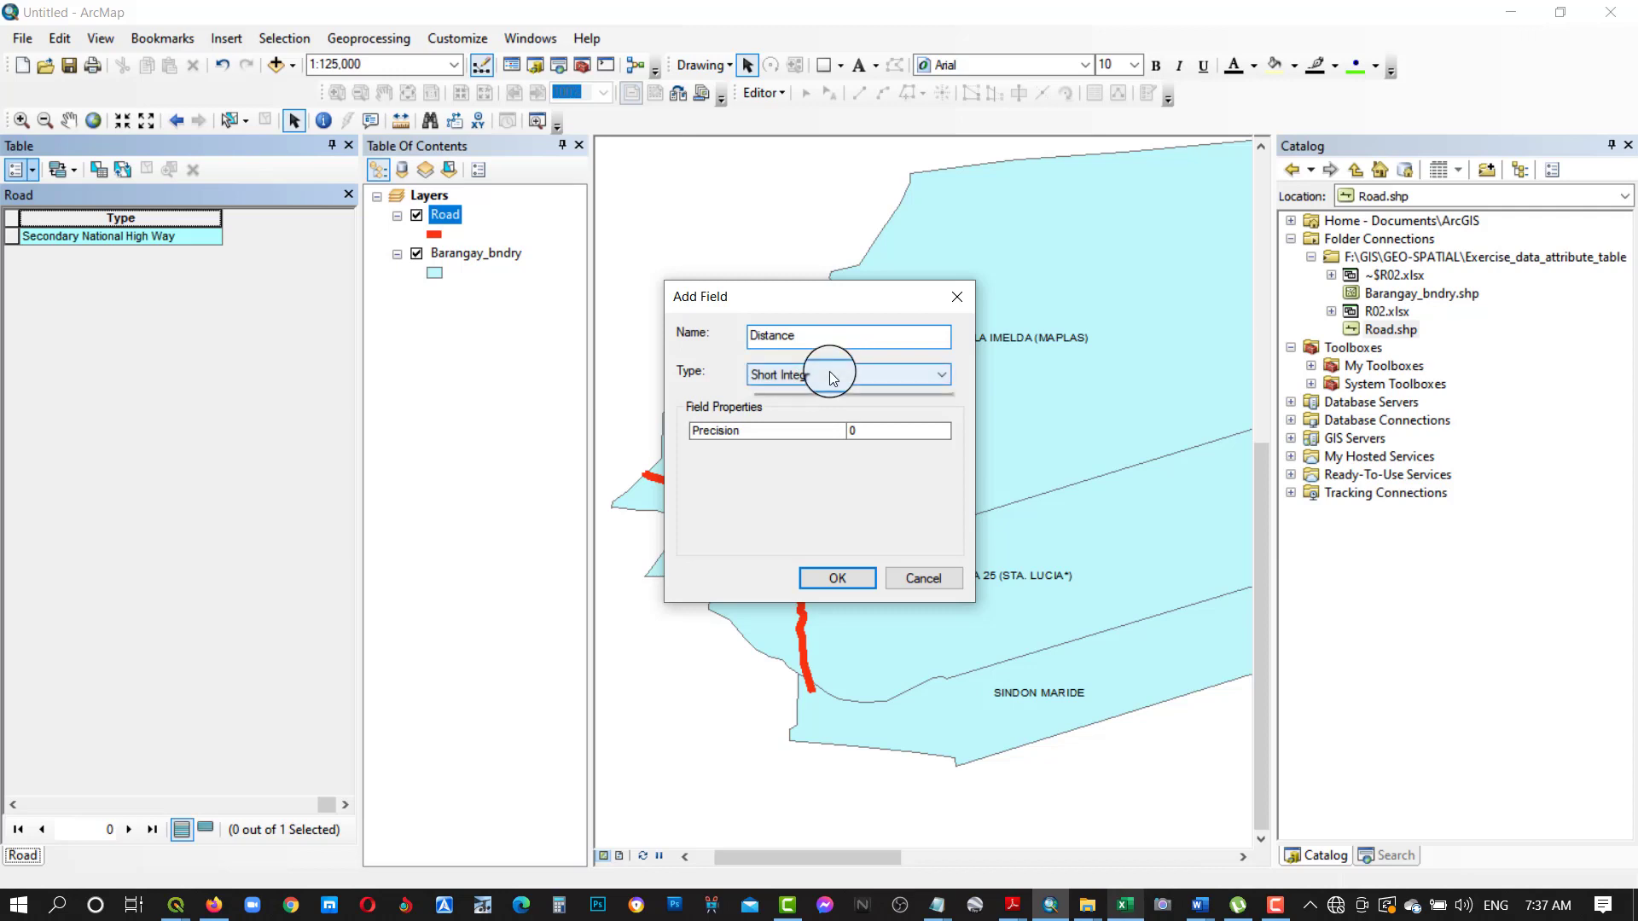
{"action": "left_click", "coordinate": [849, 374]}
{"action": "left_click", "coordinate": [841, 392]}
{"action": "left_click", "coordinate": [857, 433]}
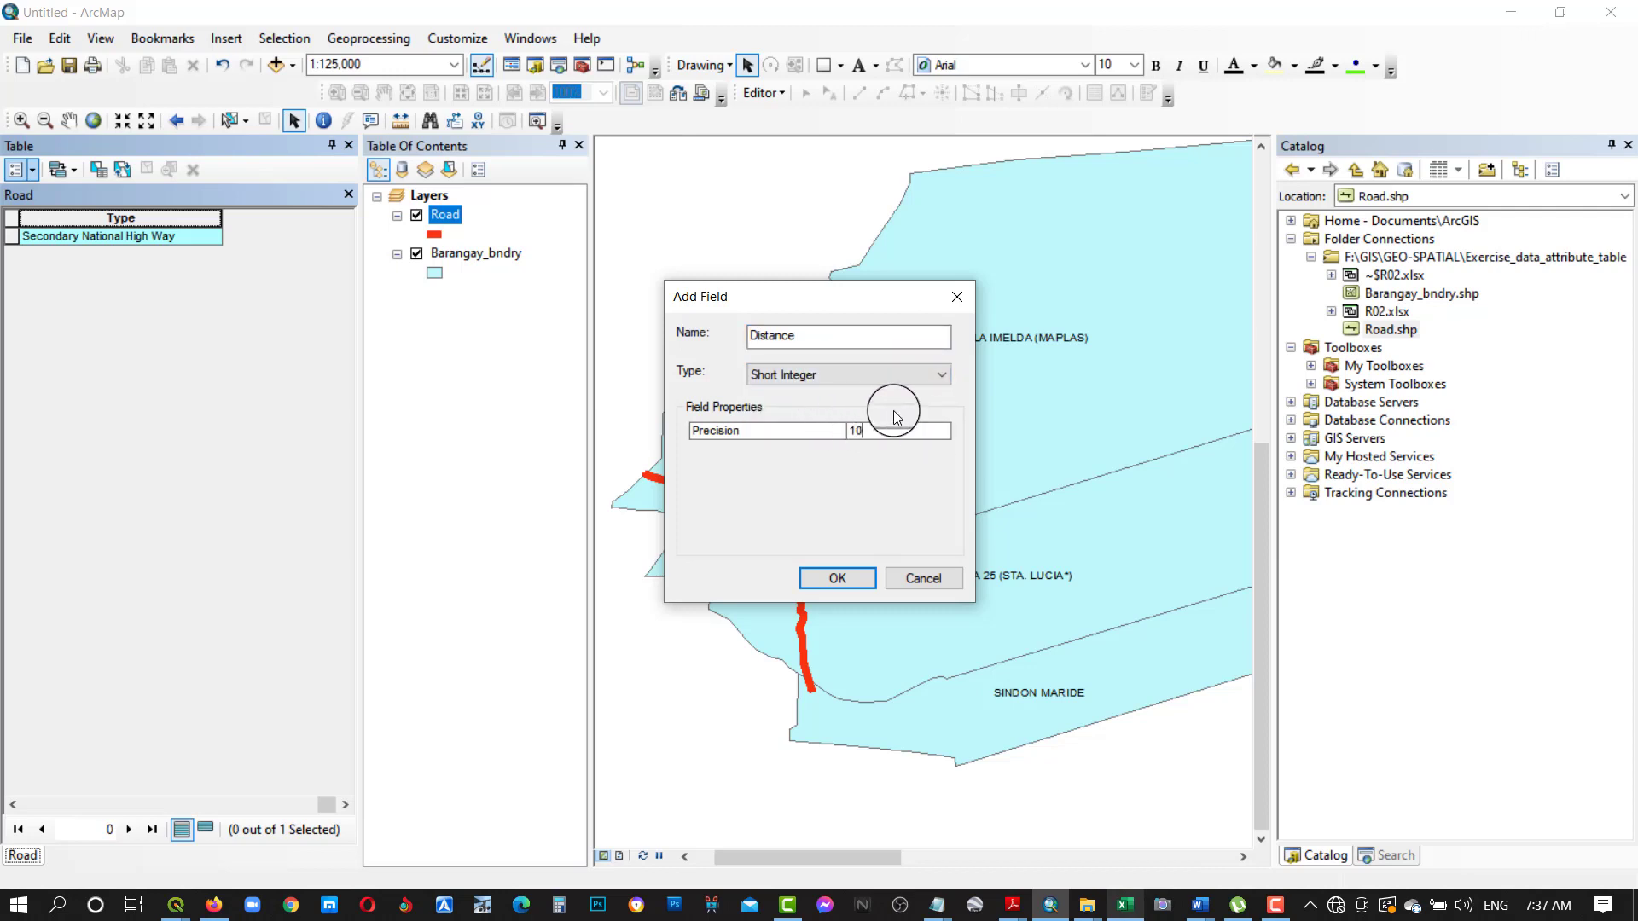
{"action": "left_click", "coordinate": [831, 581]}
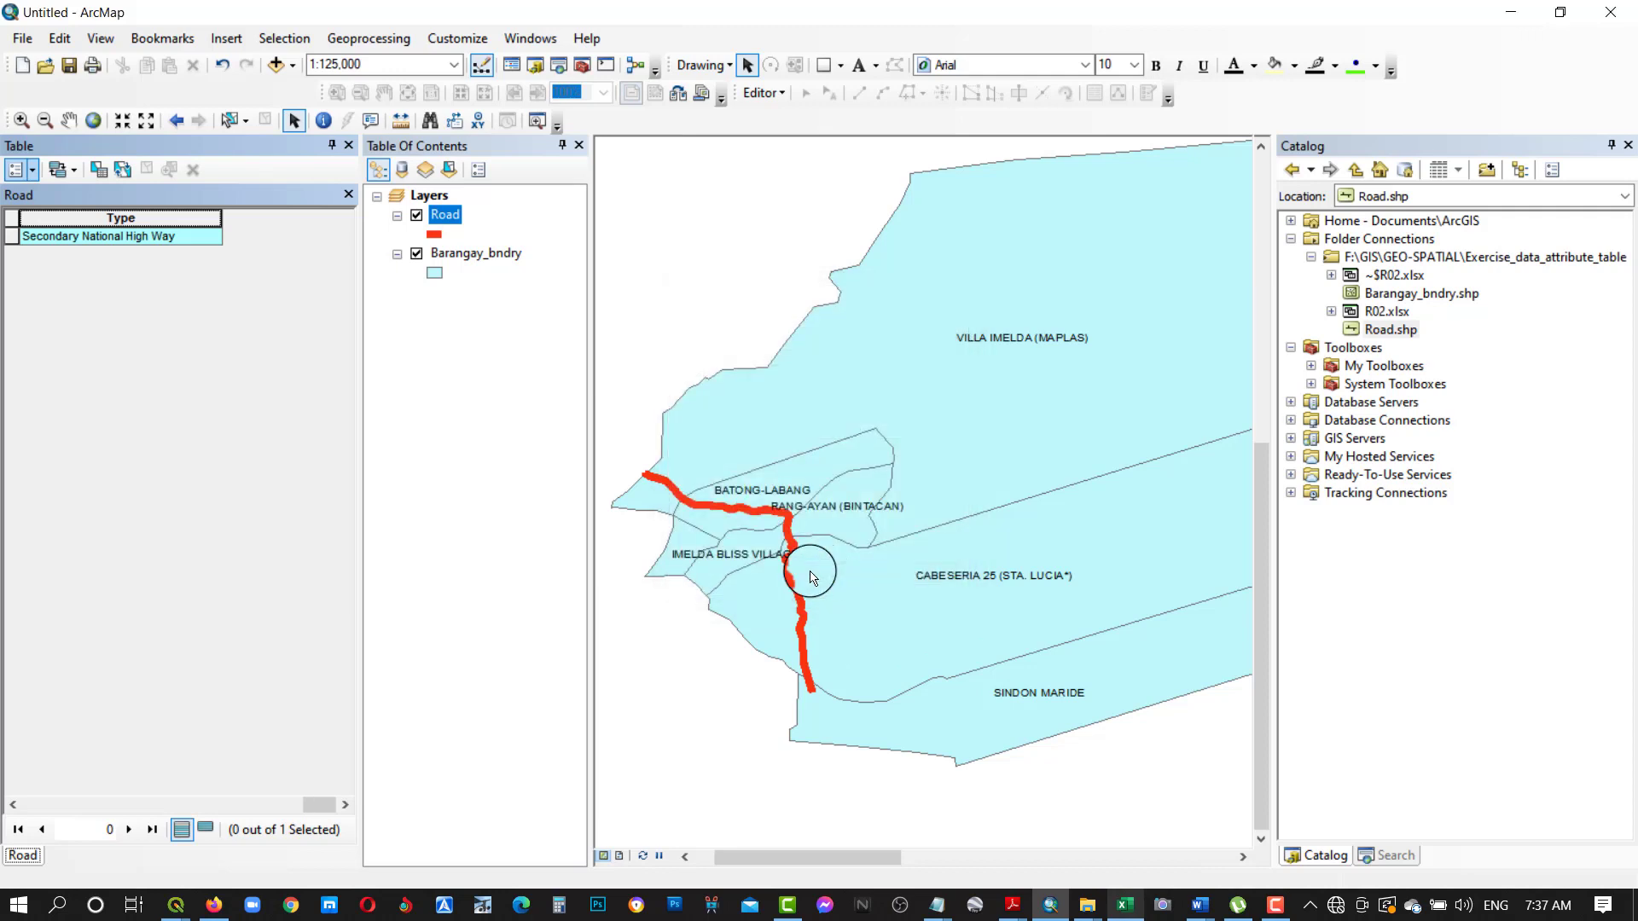
Step: Calculate the Distance field as Length in Kilometers [km] using the data source's coordinate system, and close the Road table
{"action": "left_click_drag", "start_coordinate": [241, 218], "coordinate": [284, 223]}
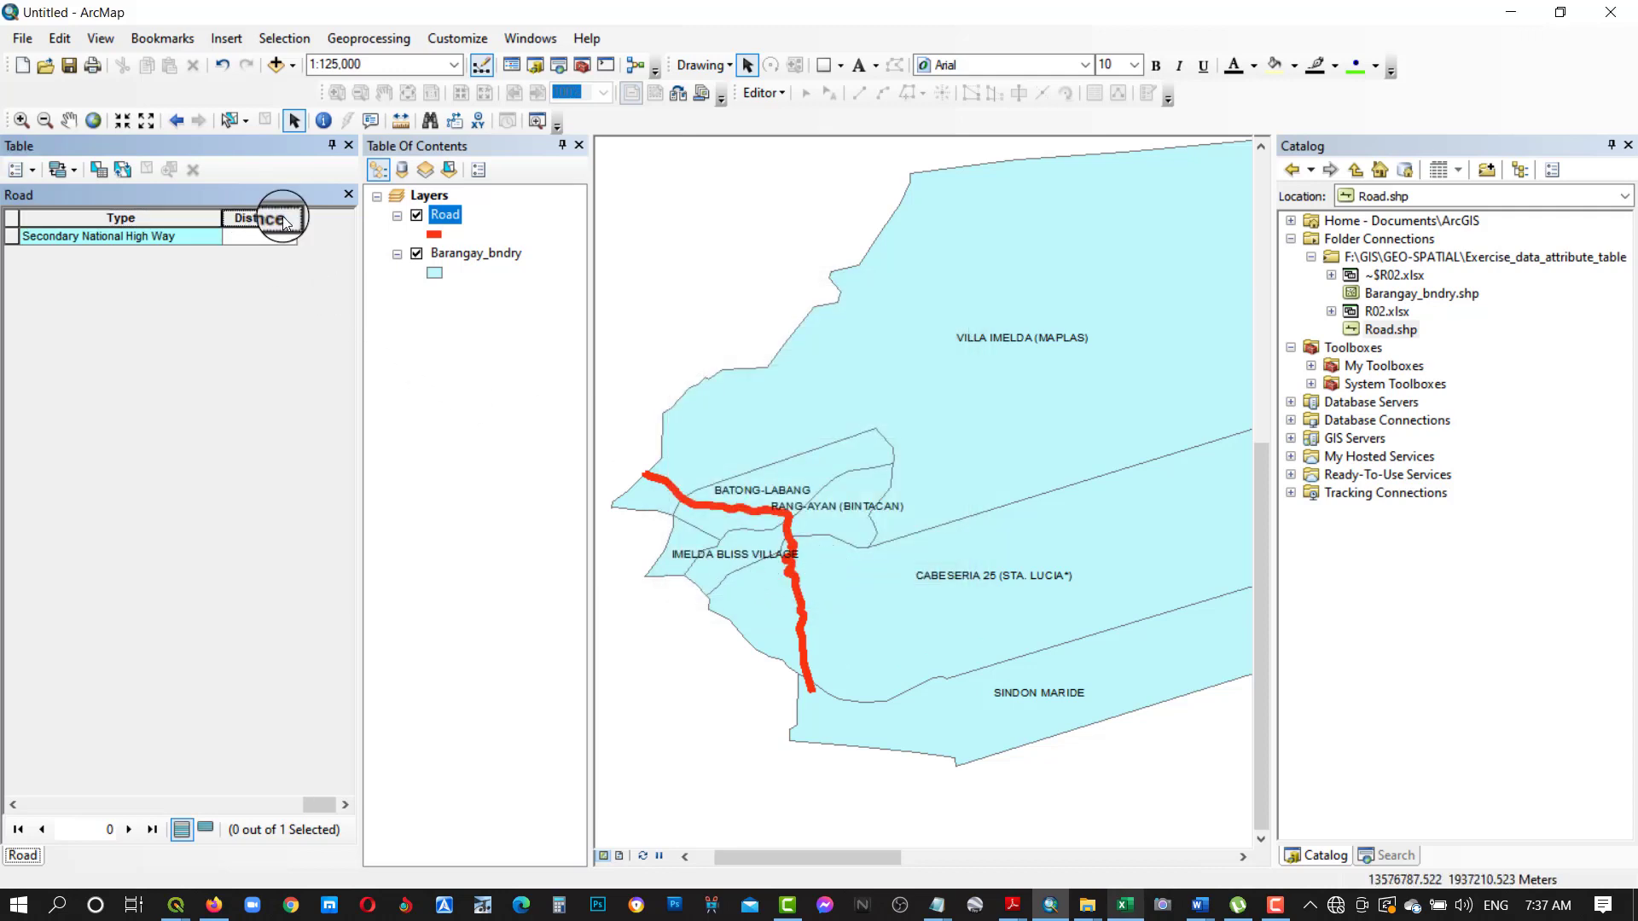
{"action": "right_click", "coordinate": [285, 223]}
{"action": "left_click", "coordinate": [358, 373]}
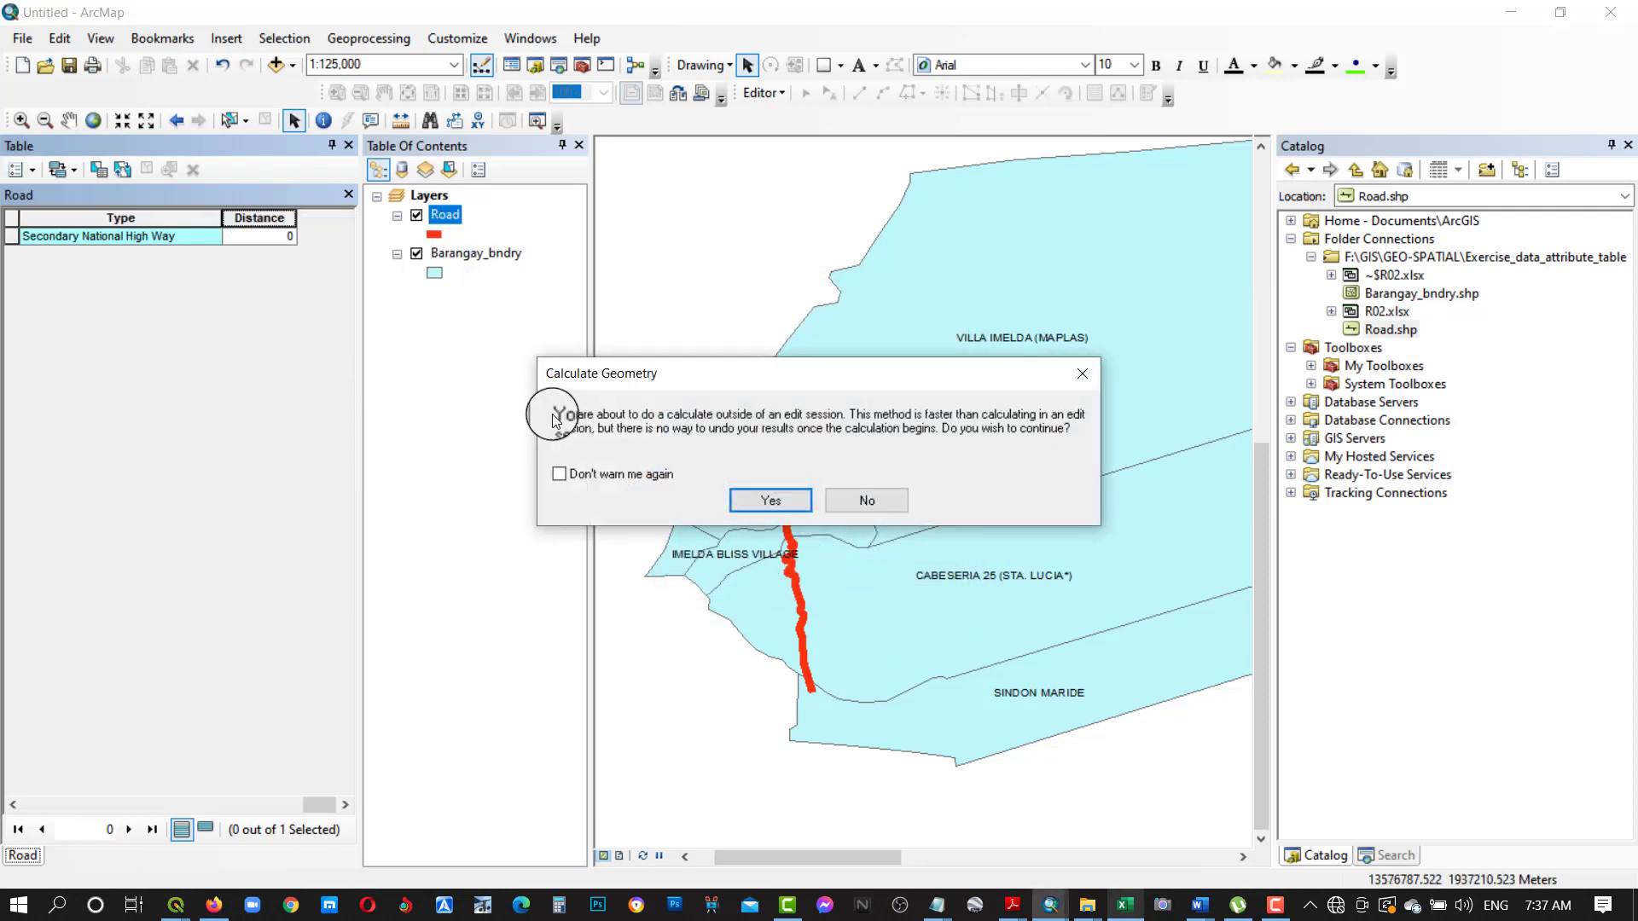
{"action": "left_click", "coordinate": [785, 503]}
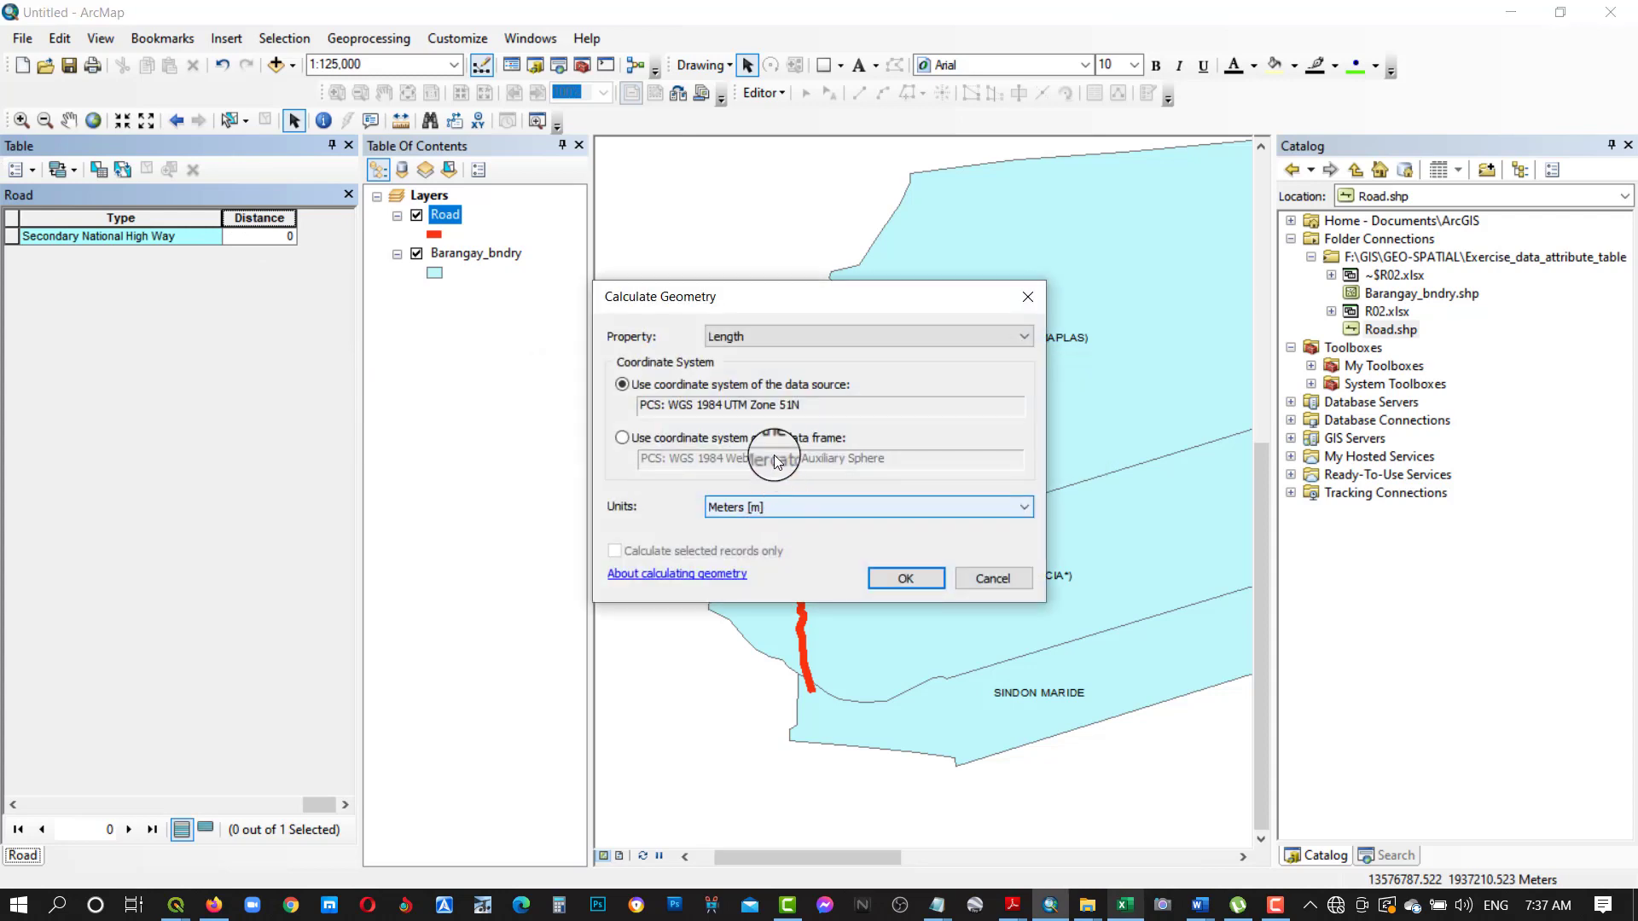
{"action": "left_click", "coordinate": [743, 337]}
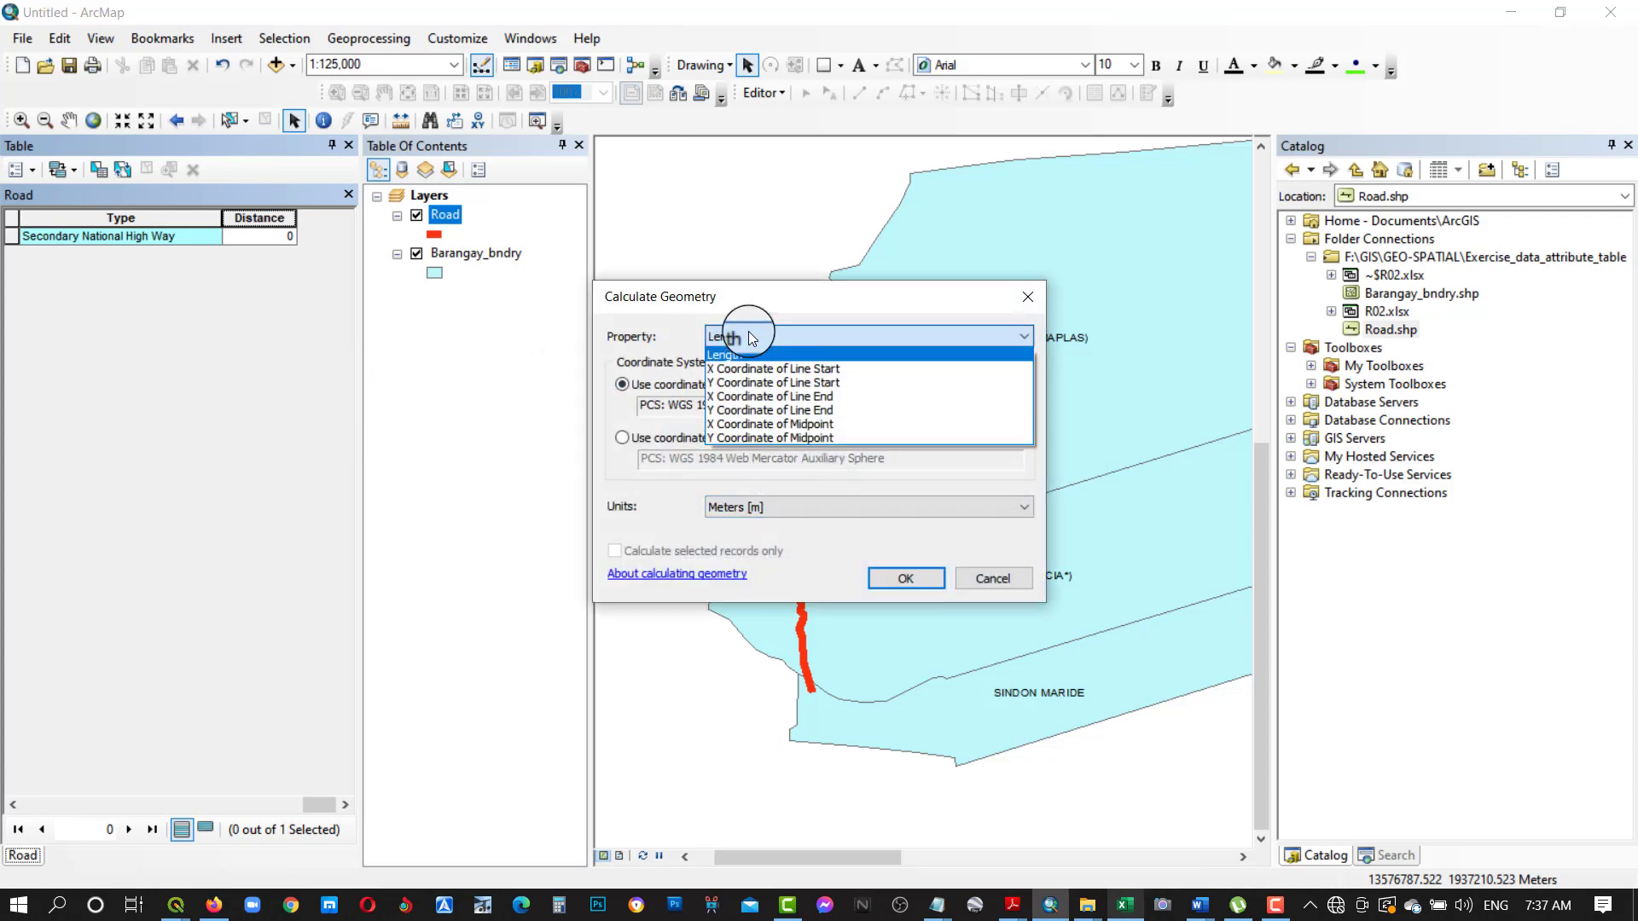
{"action": "left_click", "coordinate": [743, 337]}
{"action": "left_click", "coordinate": [777, 509]}
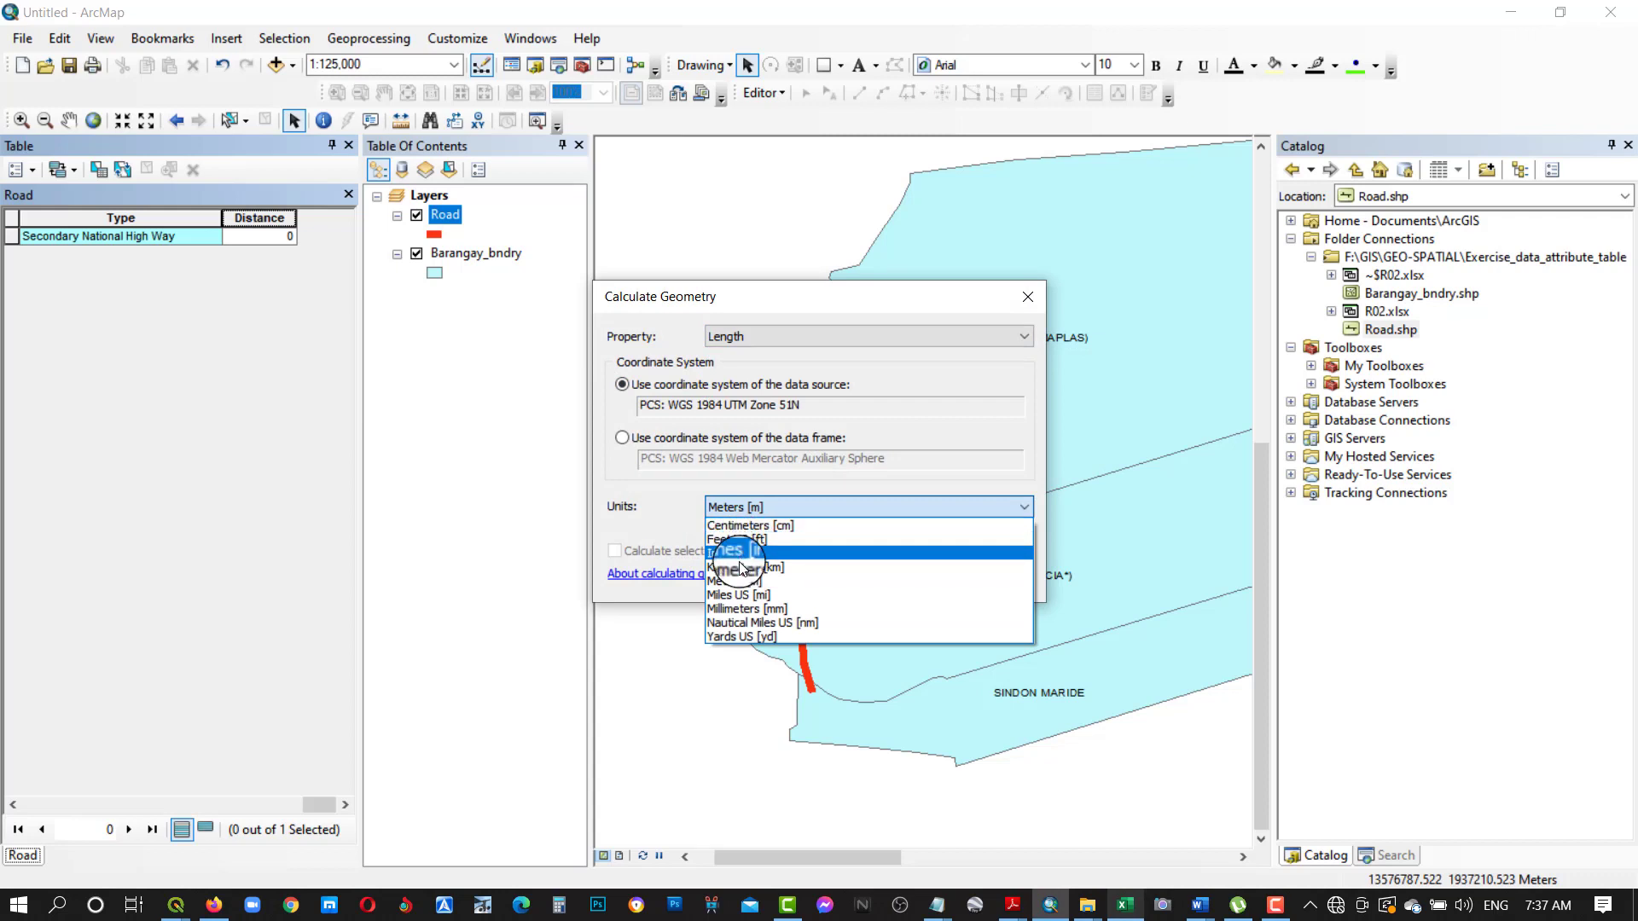
{"action": "left_click", "coordinate": [768, 548]}
{"action": "left_click", "coordinate": [897, 585]}
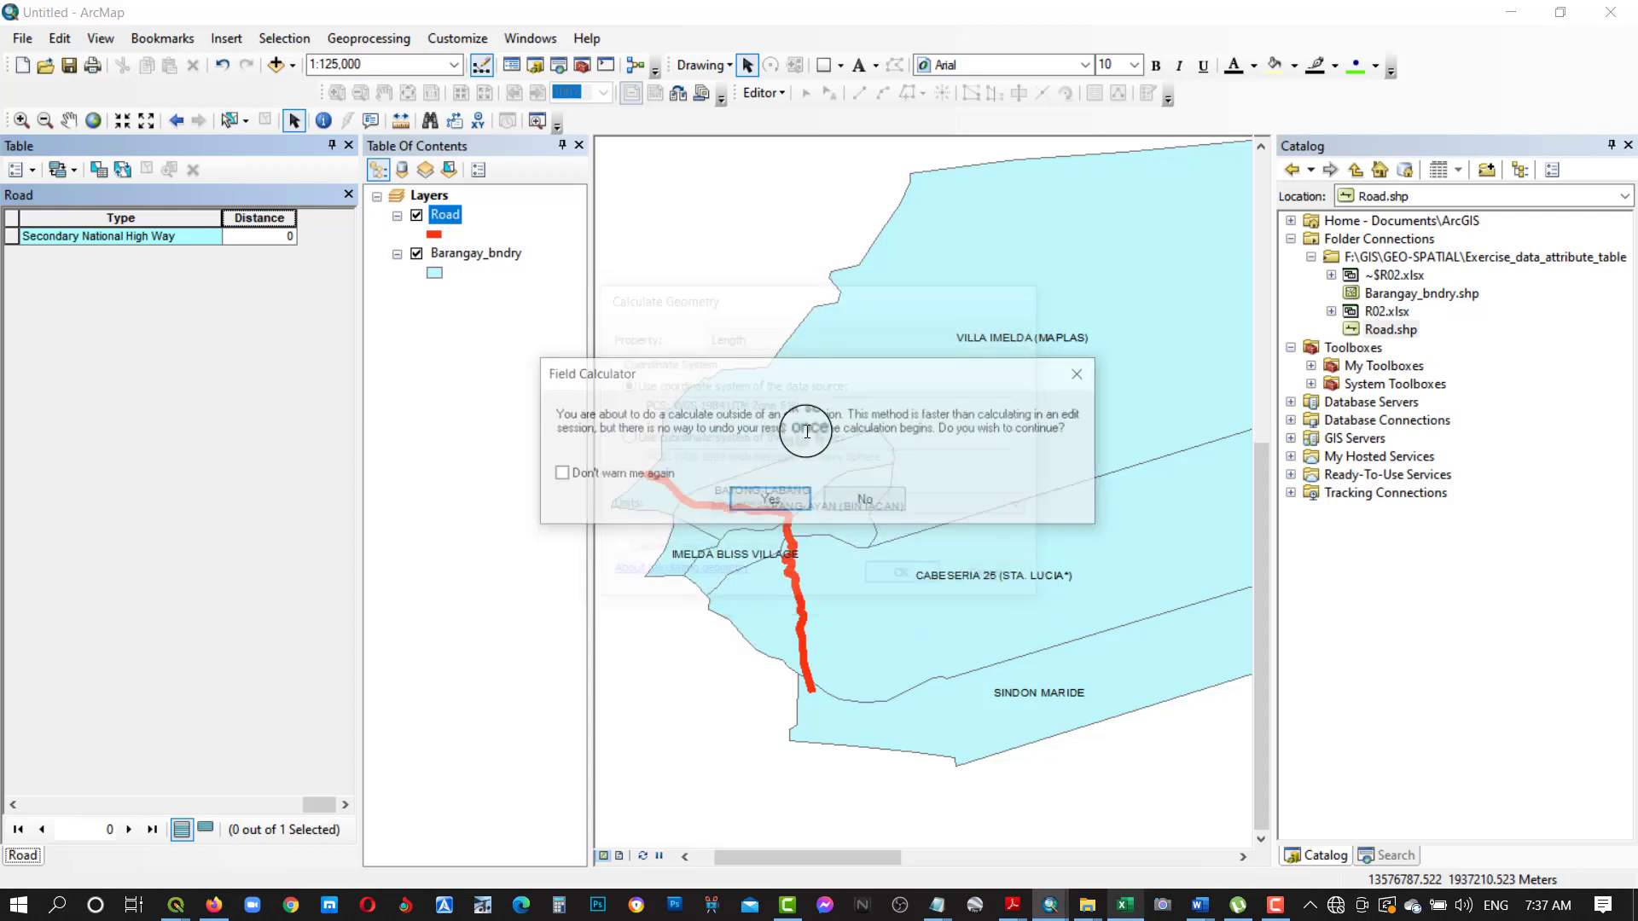
{"action": "left_click", "coordinate": [769, 502]}
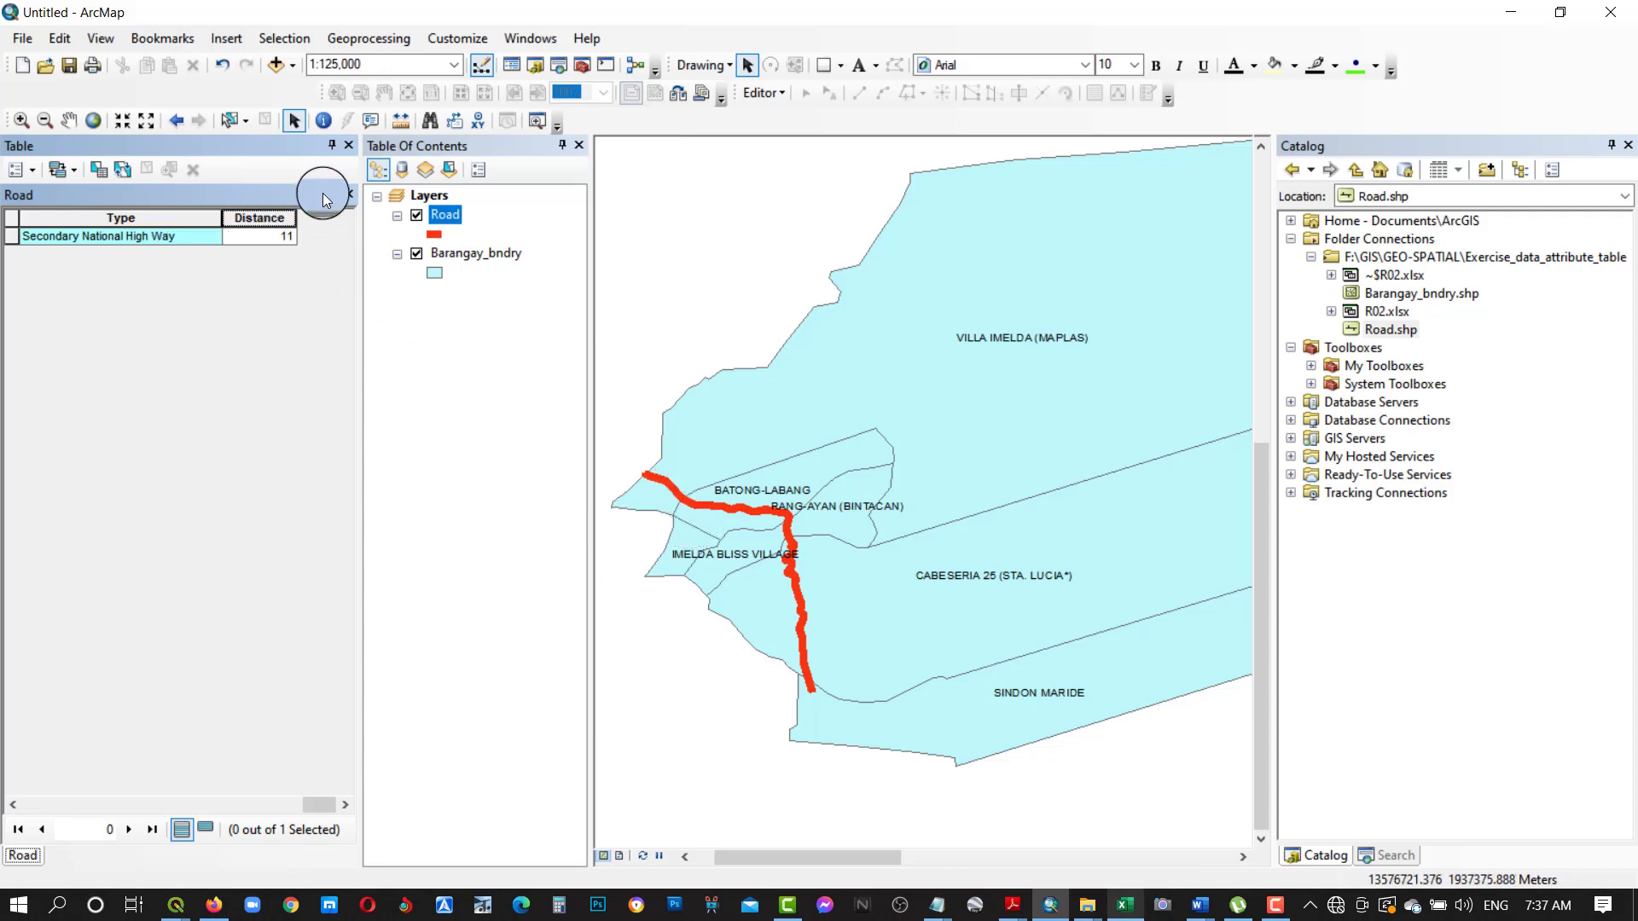
{"action": "left_click", "coordinate": [349, 146]}
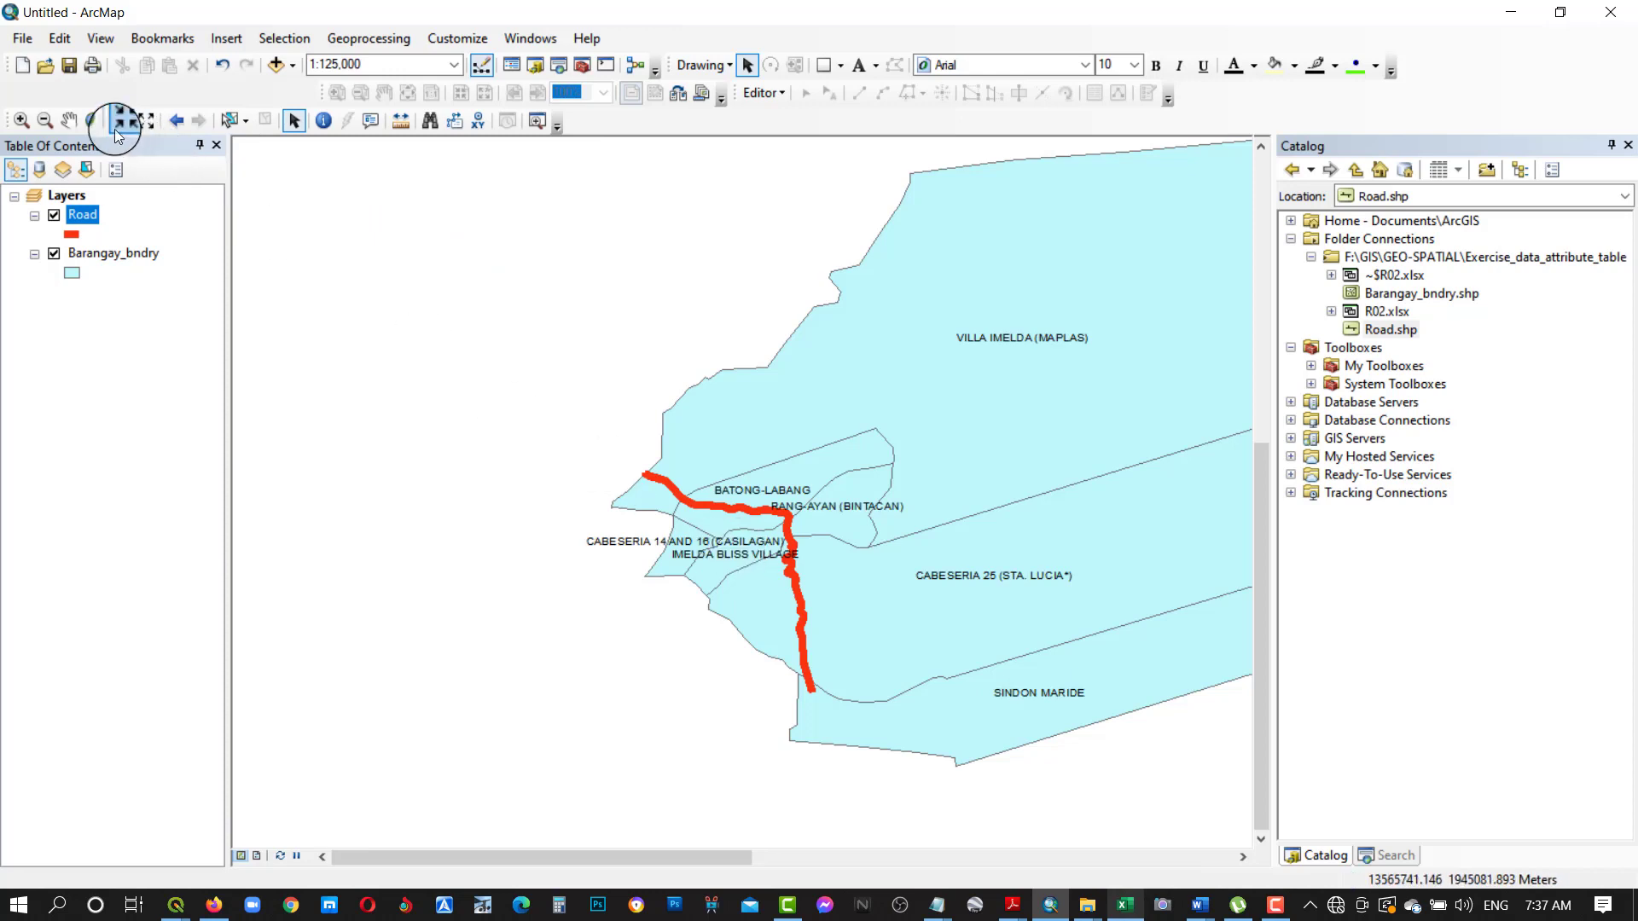
{"action": "left_click", "coordinate": [68, 120]}
{"action": "left_click_drag", "start_coordinate": [760, 520], "coordinate": [641, 459]}
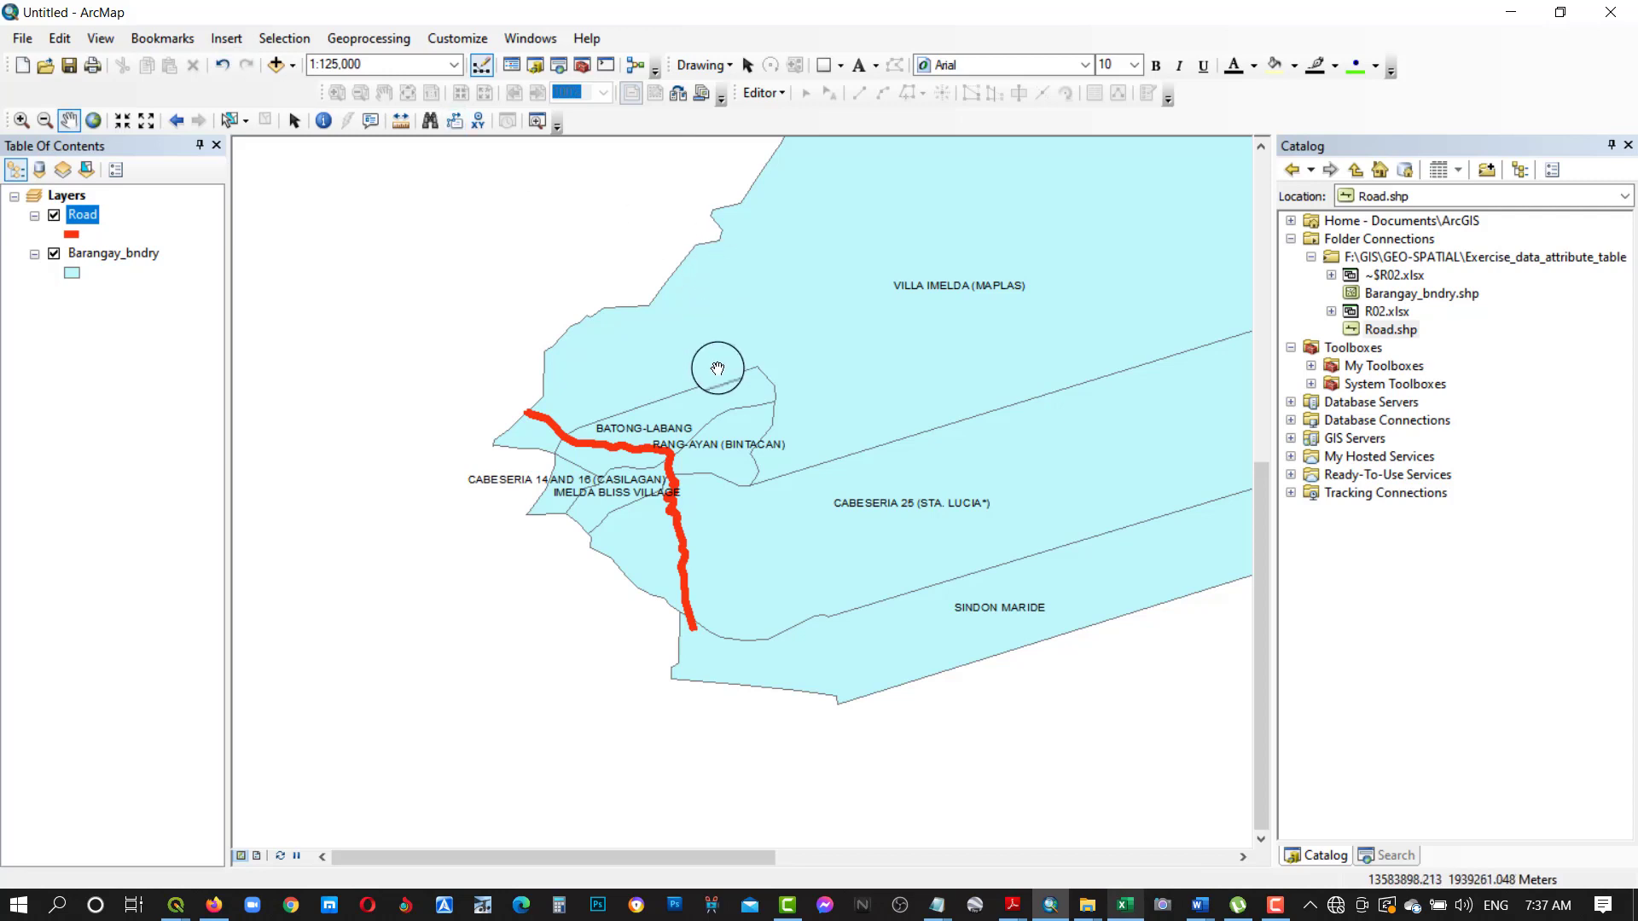
{"action": "left_click_drag", "start_coordinate": [940, 495], "coordinate": [853, 575]}
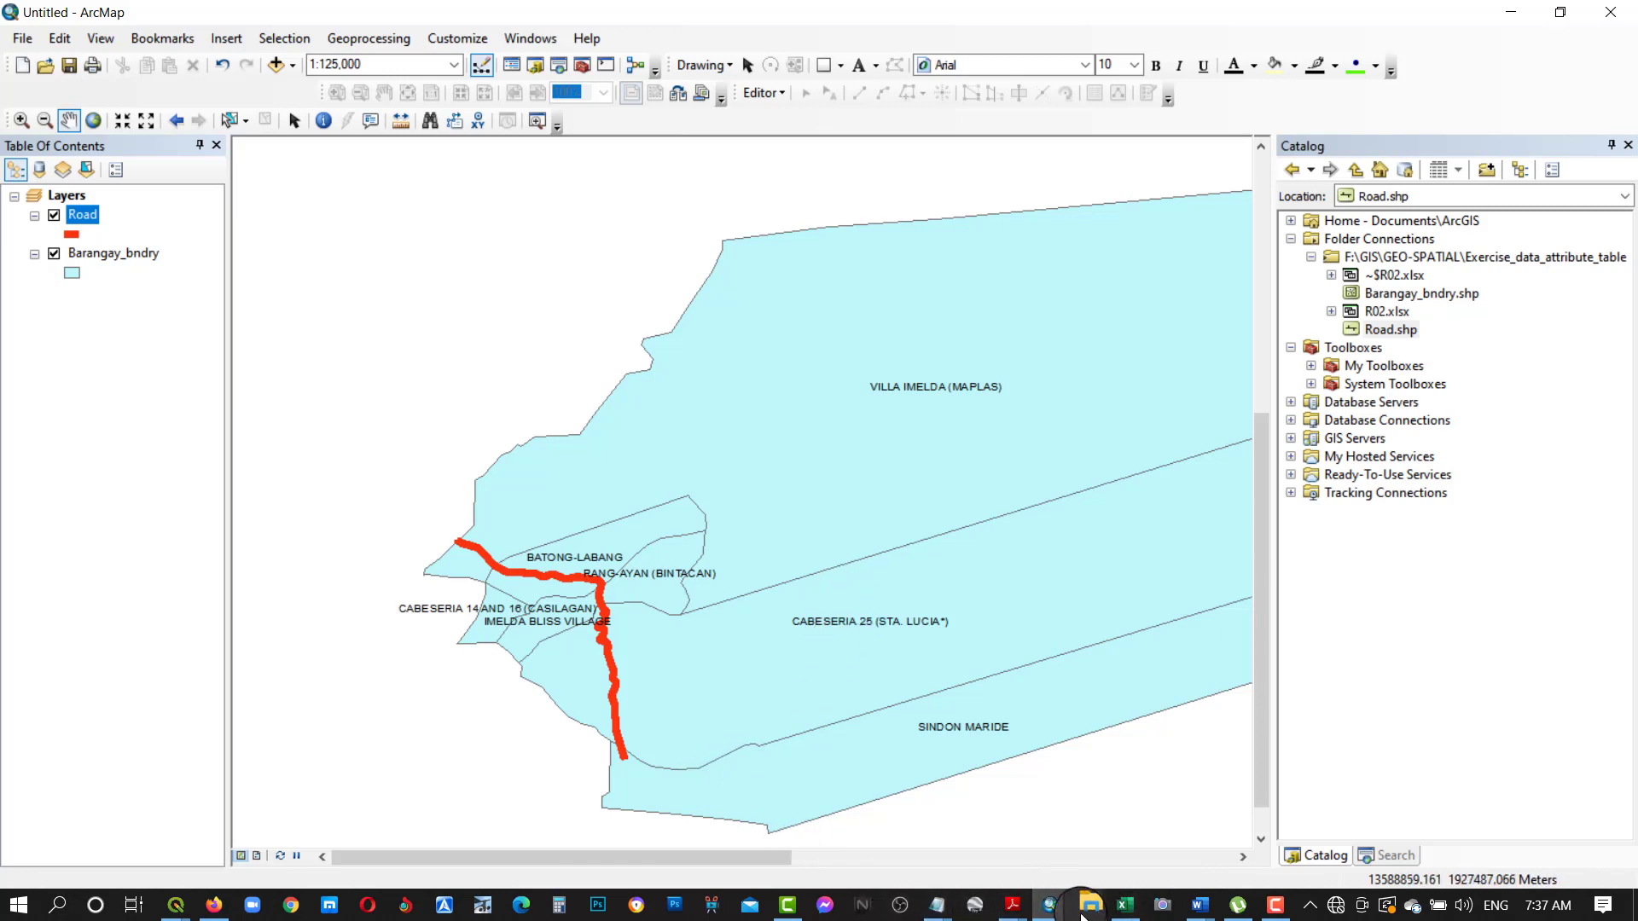
{"action": "left_click_drag", "start_coordinate": [980, 413], "coordinate": [943, 413]}
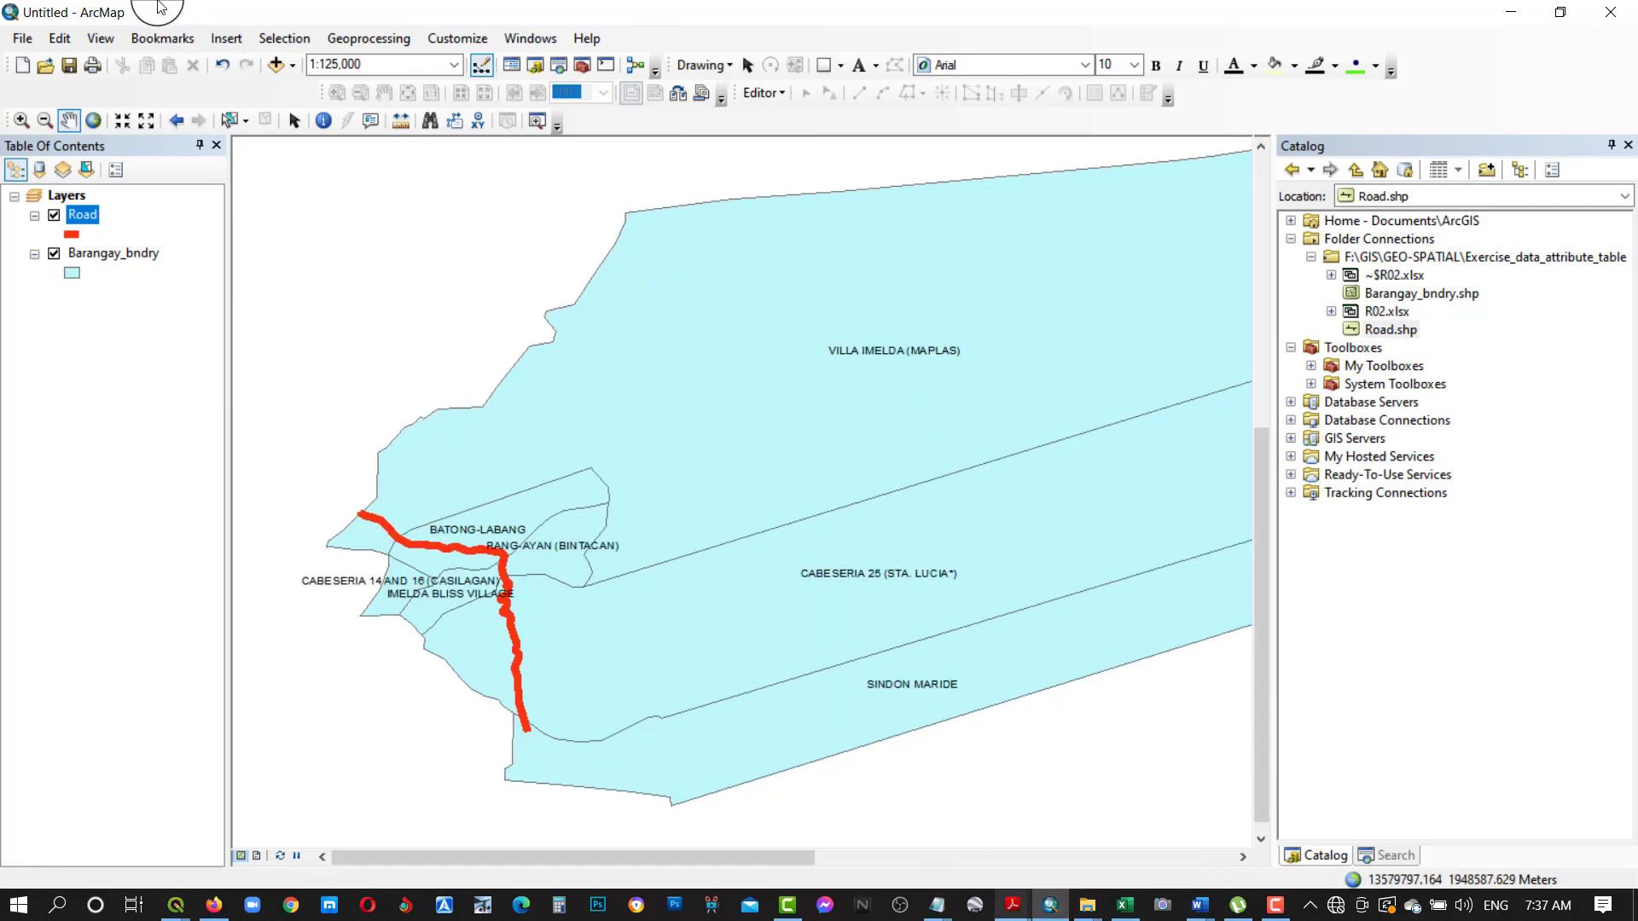